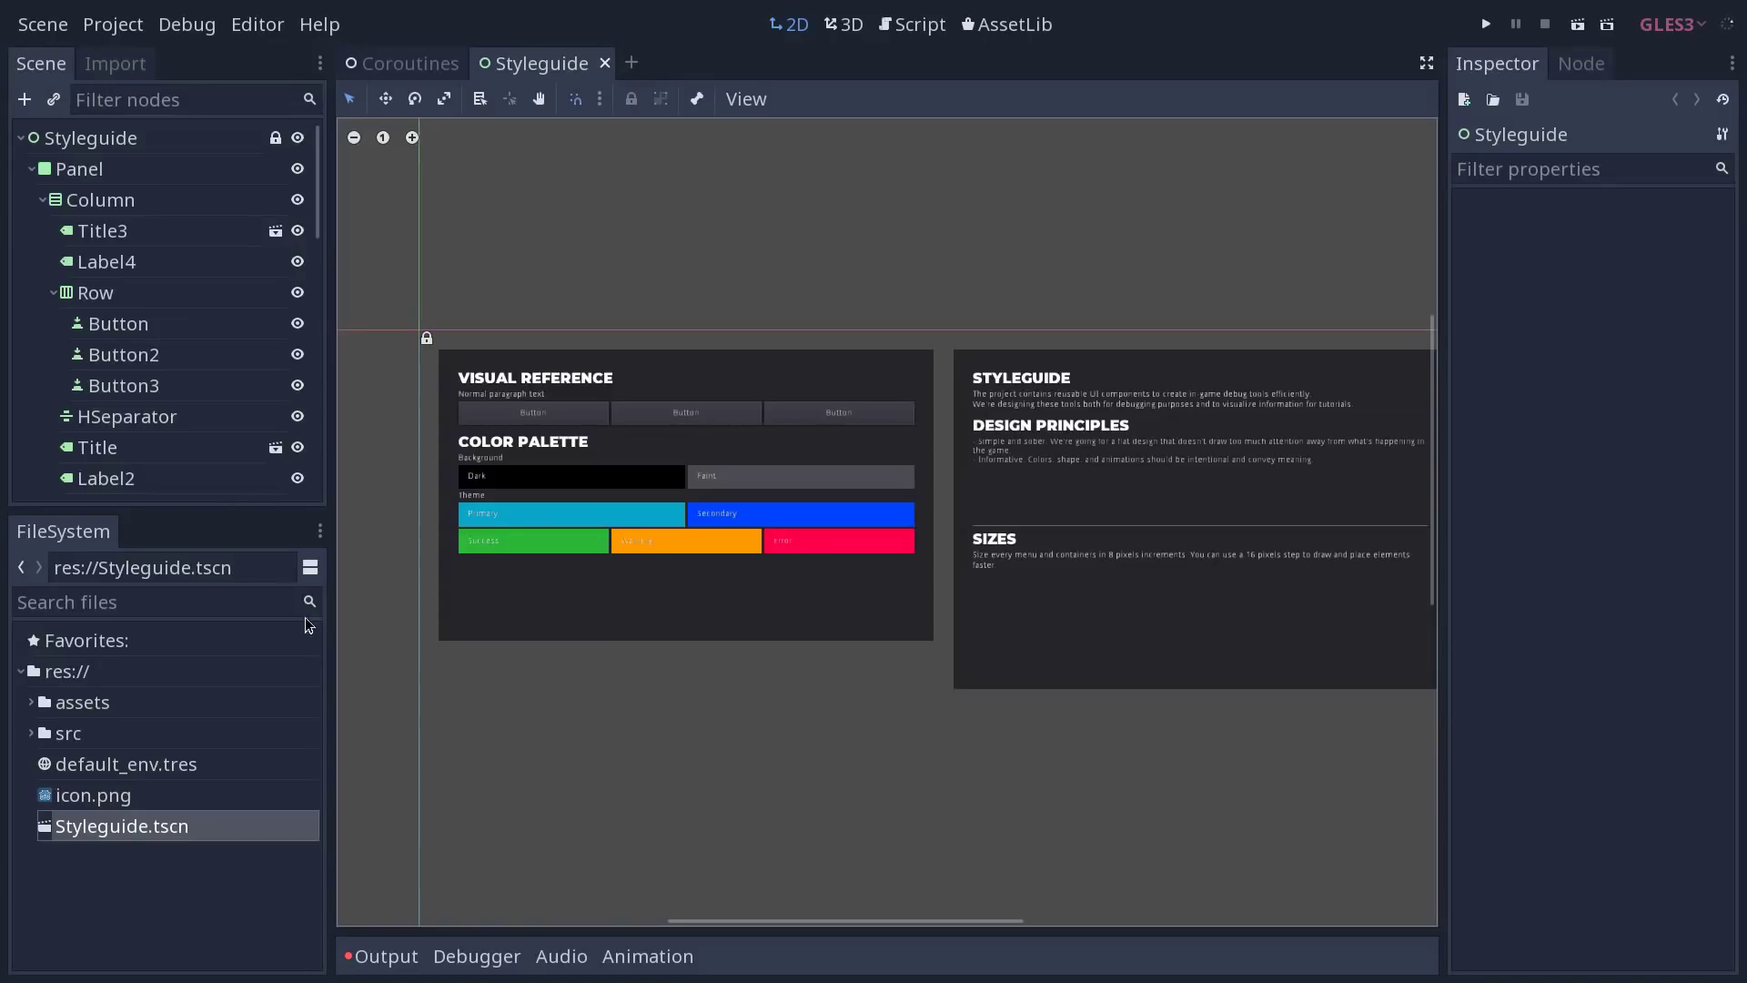
Step: Filter files for 'theme', assign gdquest.theme to the Styleguide root's Theme, then go to Coroutines
click(205, 602)
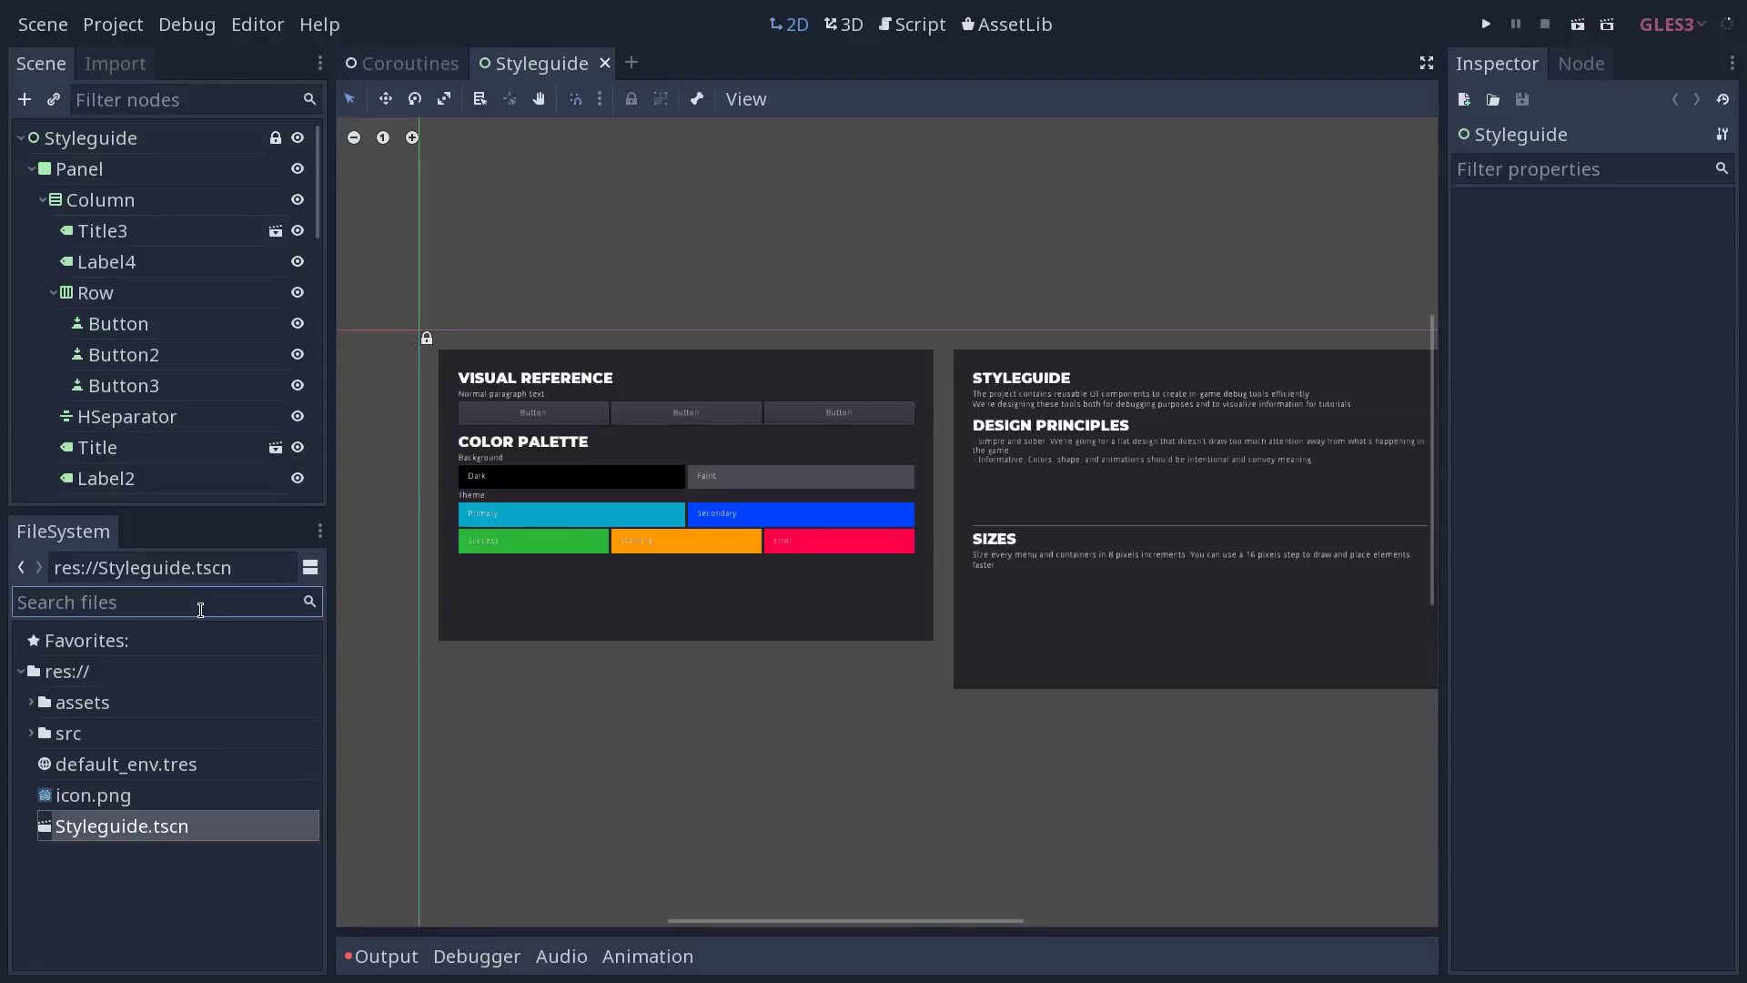
text(theme)
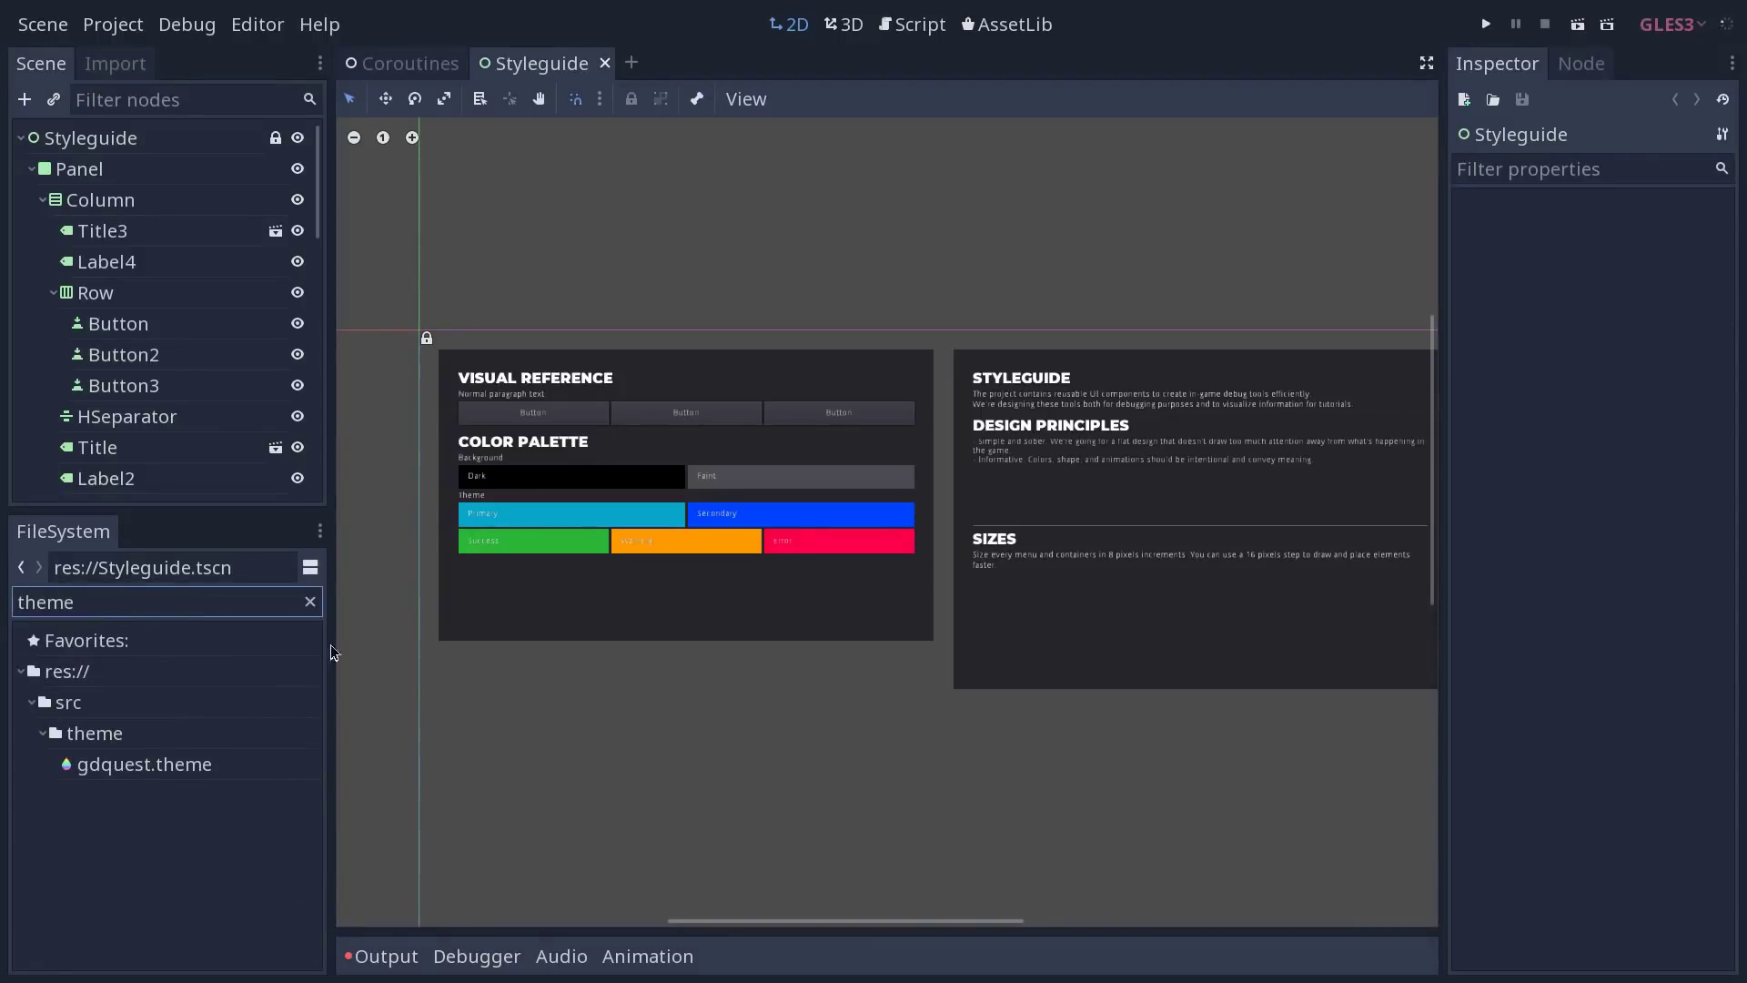
click(86, 137)
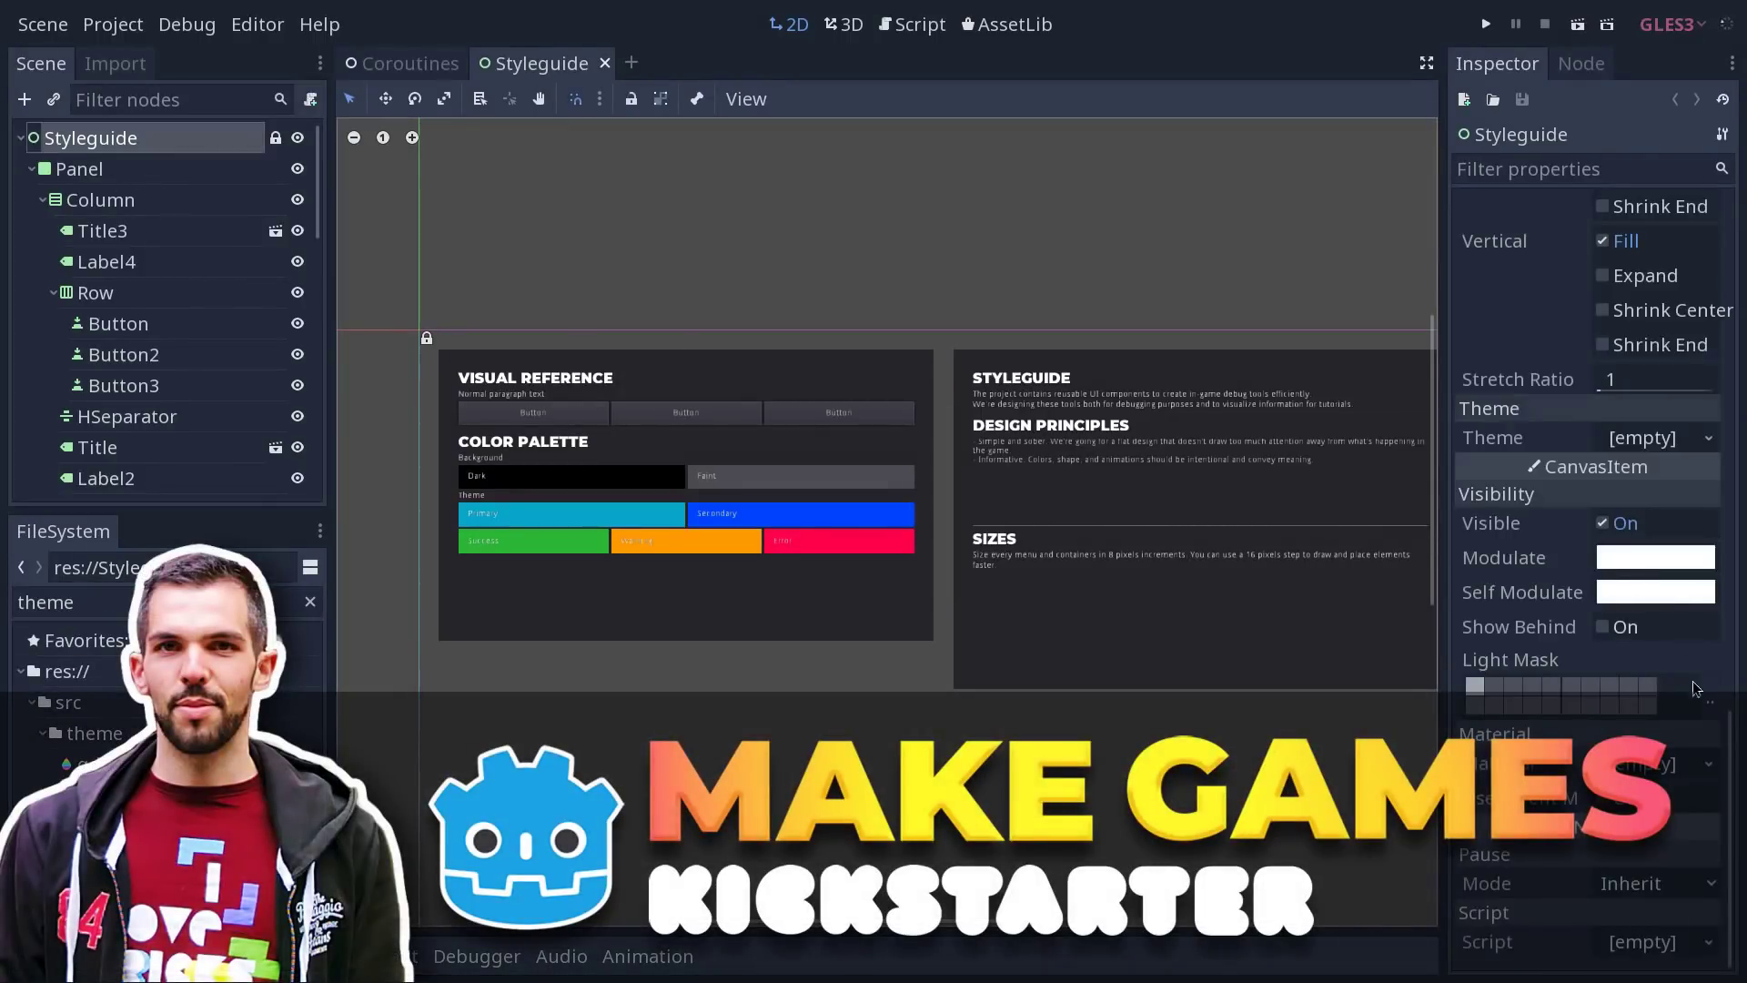
drag(219, 765, 1649, 435)
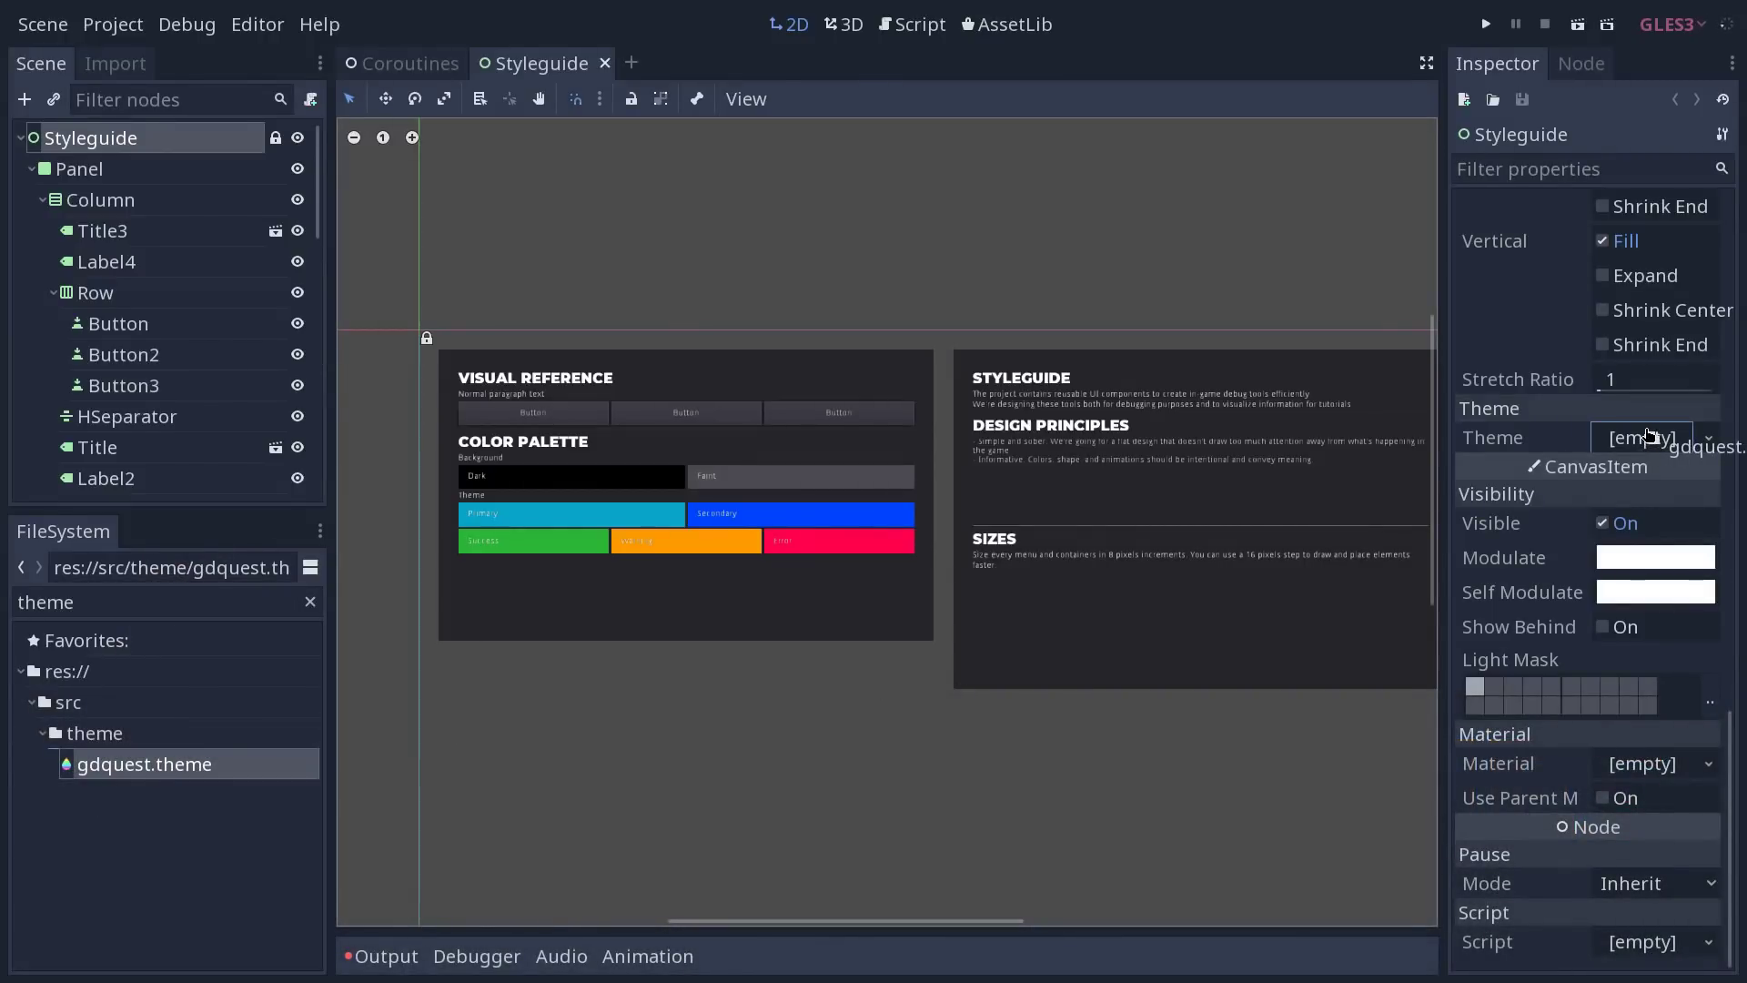
drag(1649, 436, 1645, 428)
middle_drag(1105, 428, 988, 432)
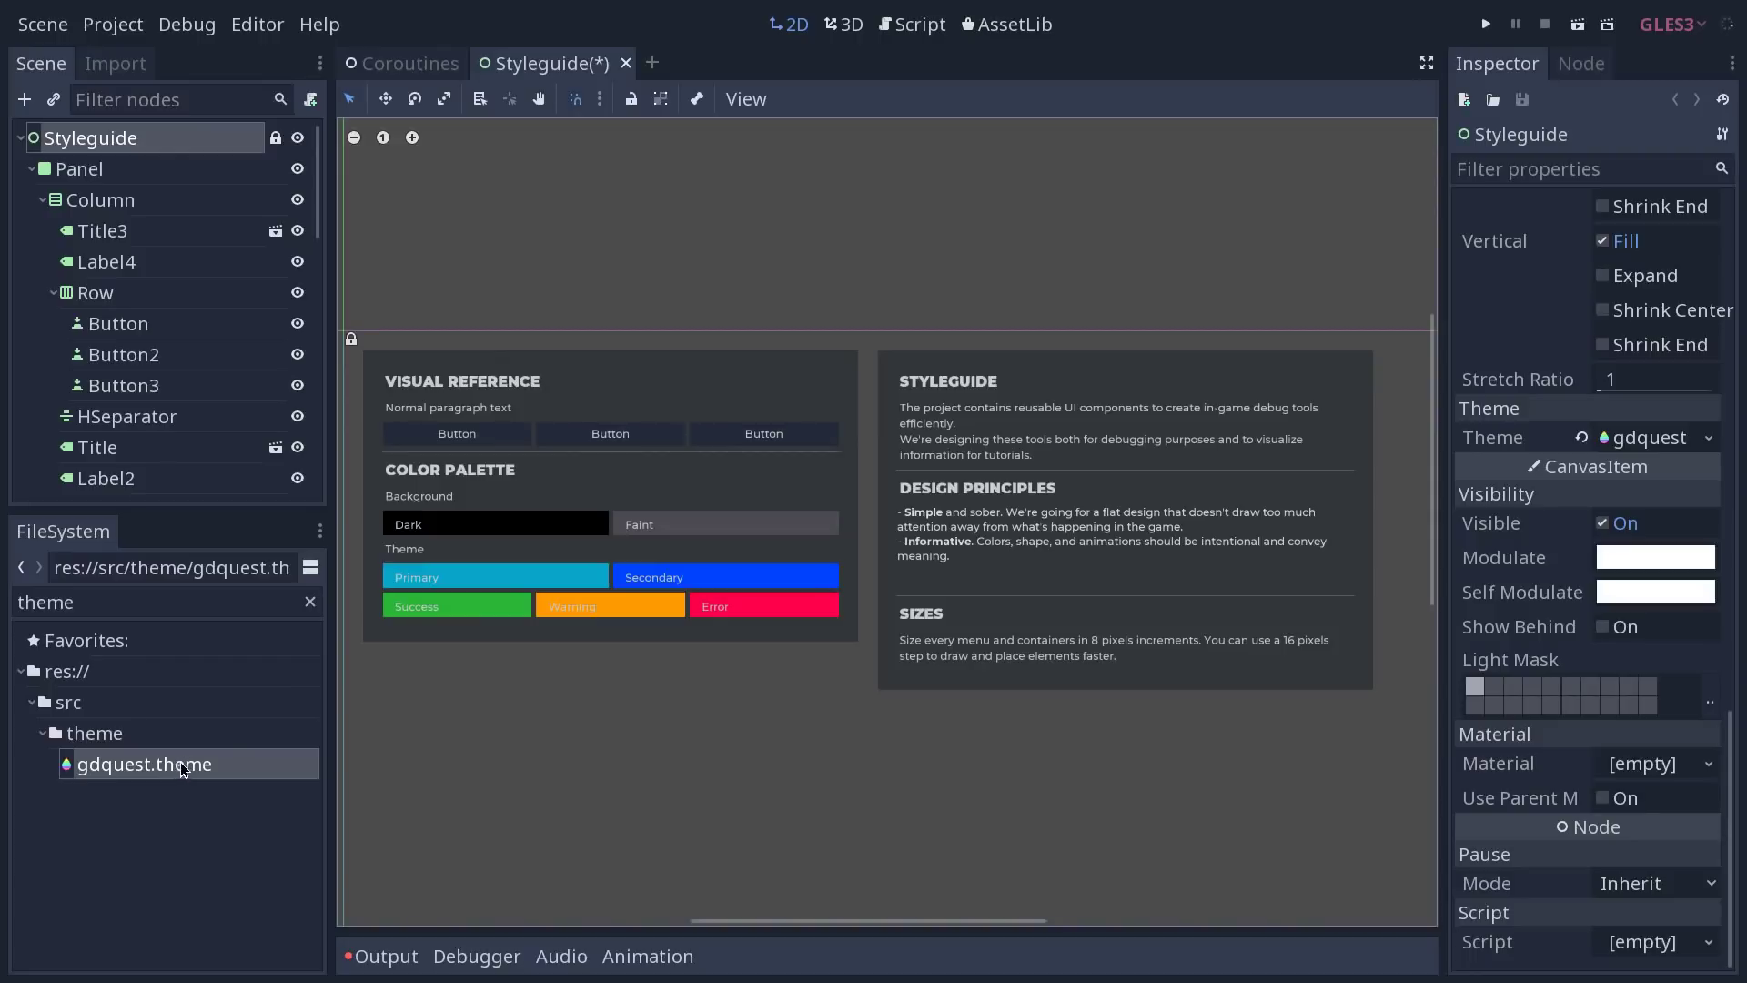
click(371, 66)
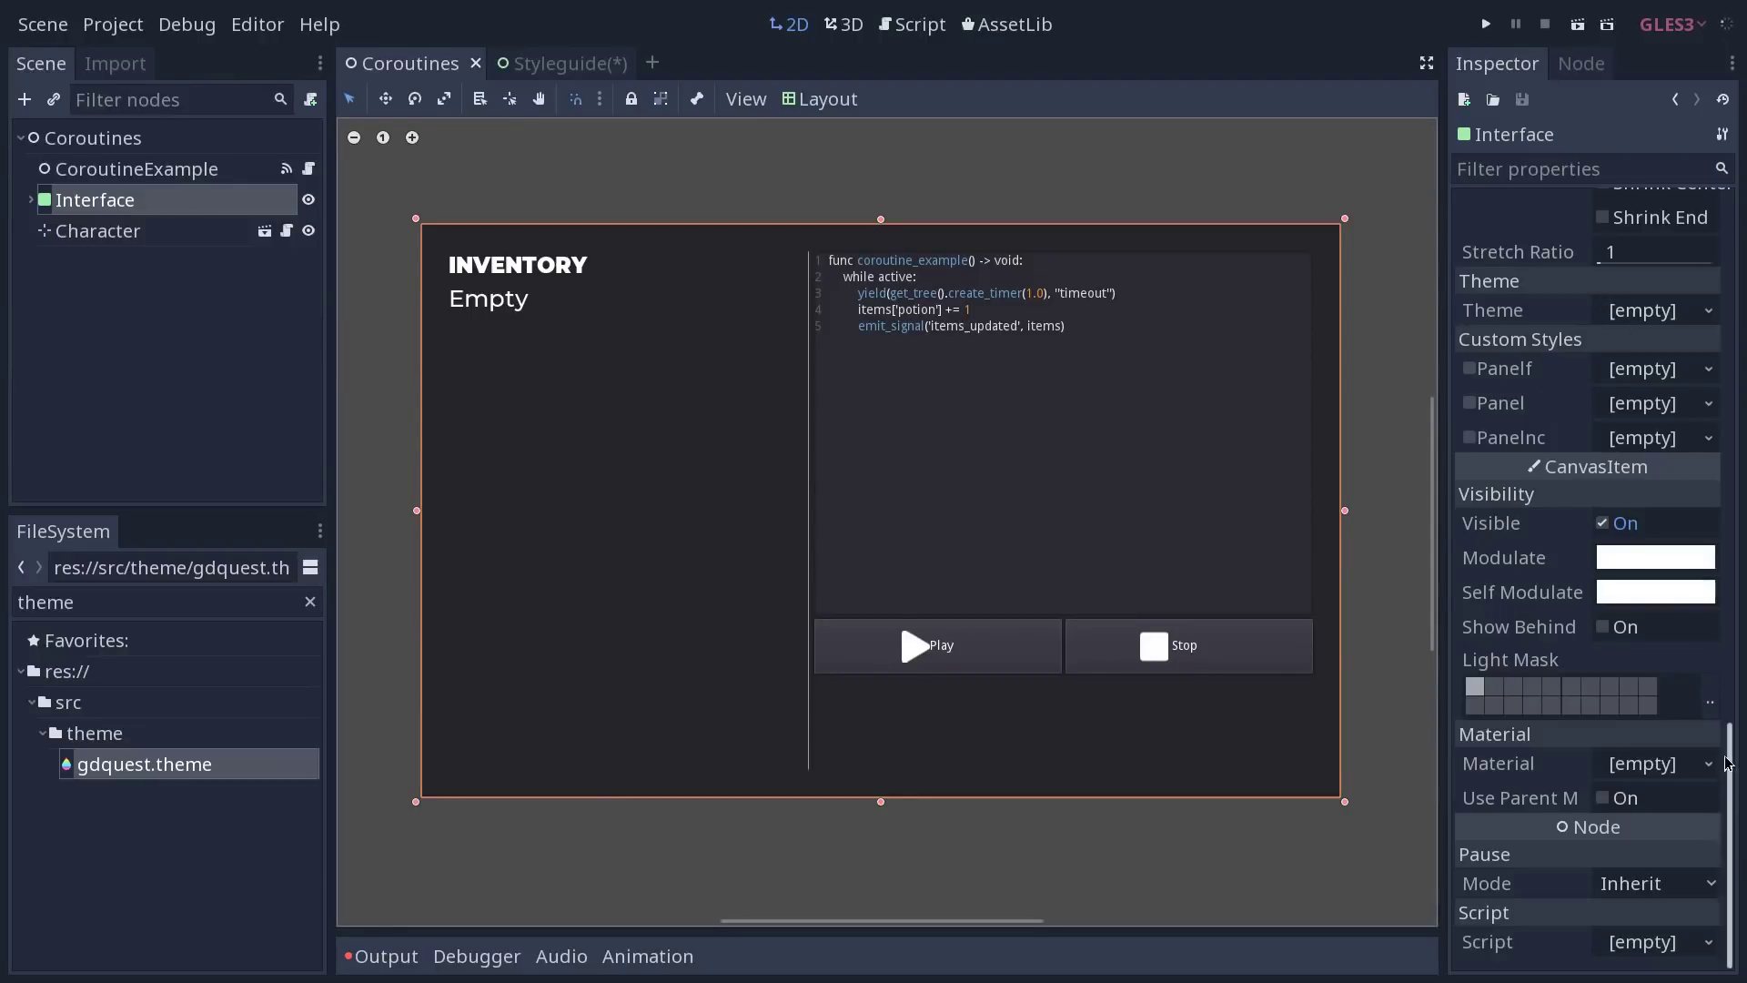
Step: Assign gdquest.theme to the Interface node's Theme property and expand its children
scroll(1726, 762, up, 3)
drag(191, 765, 1638, 471)
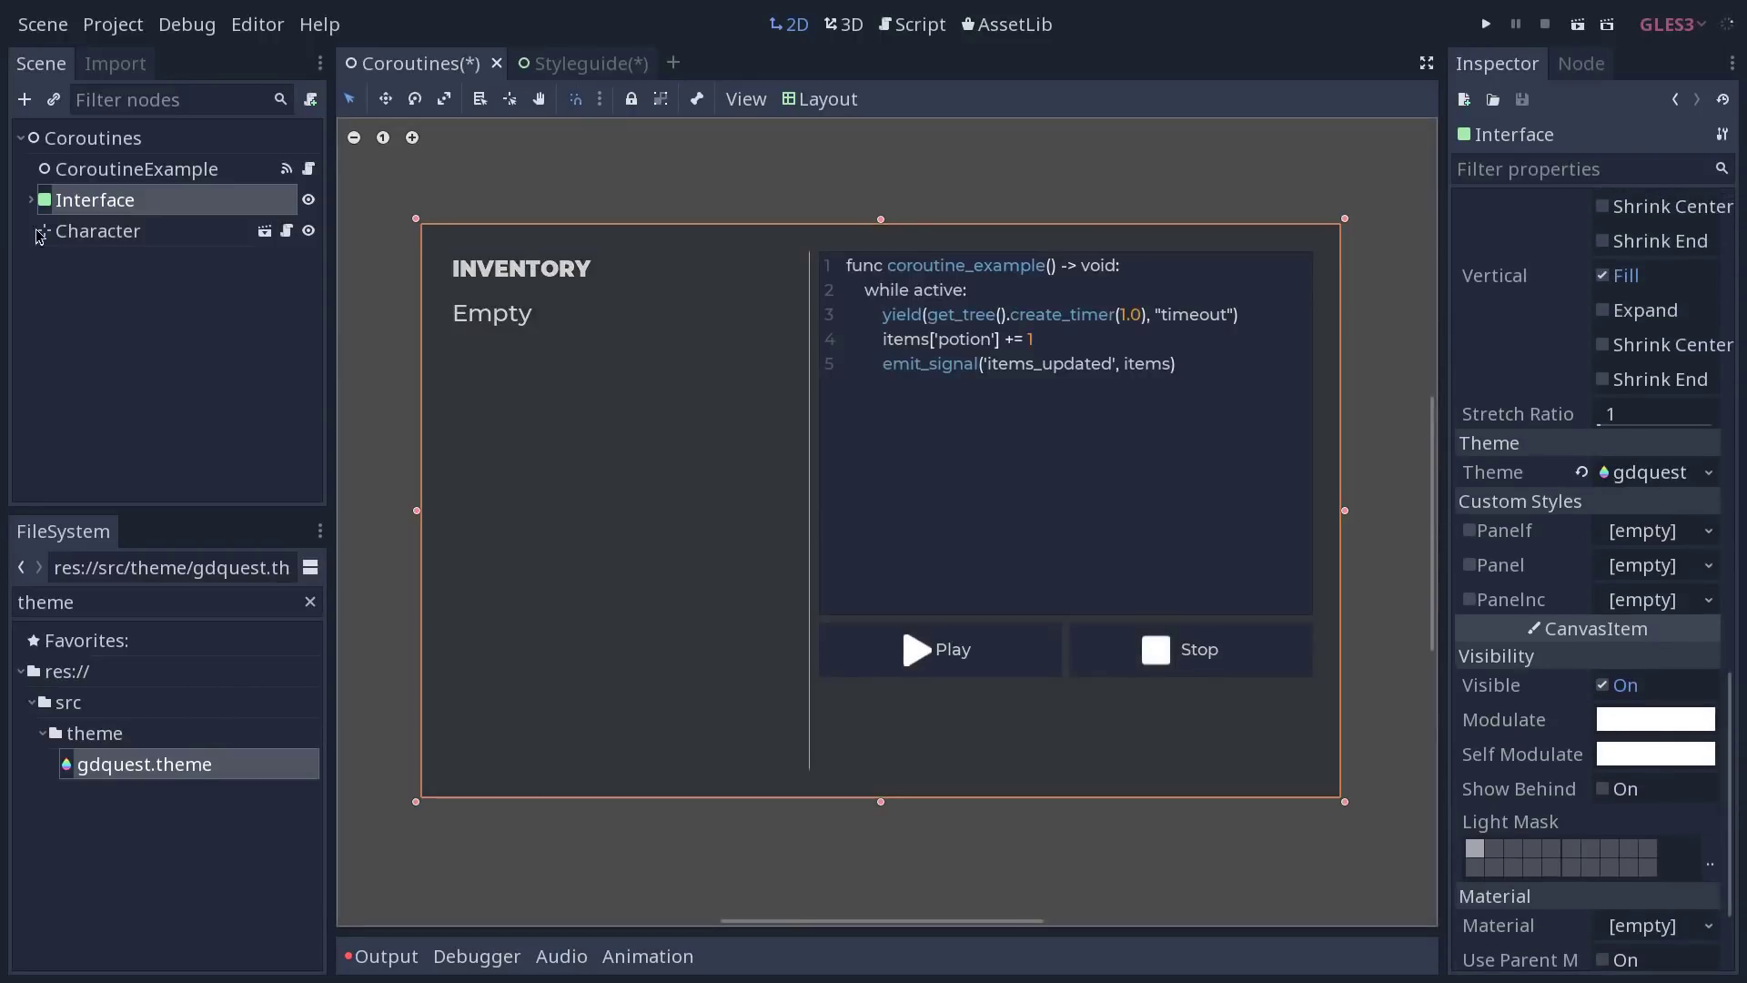
click(34, 202)
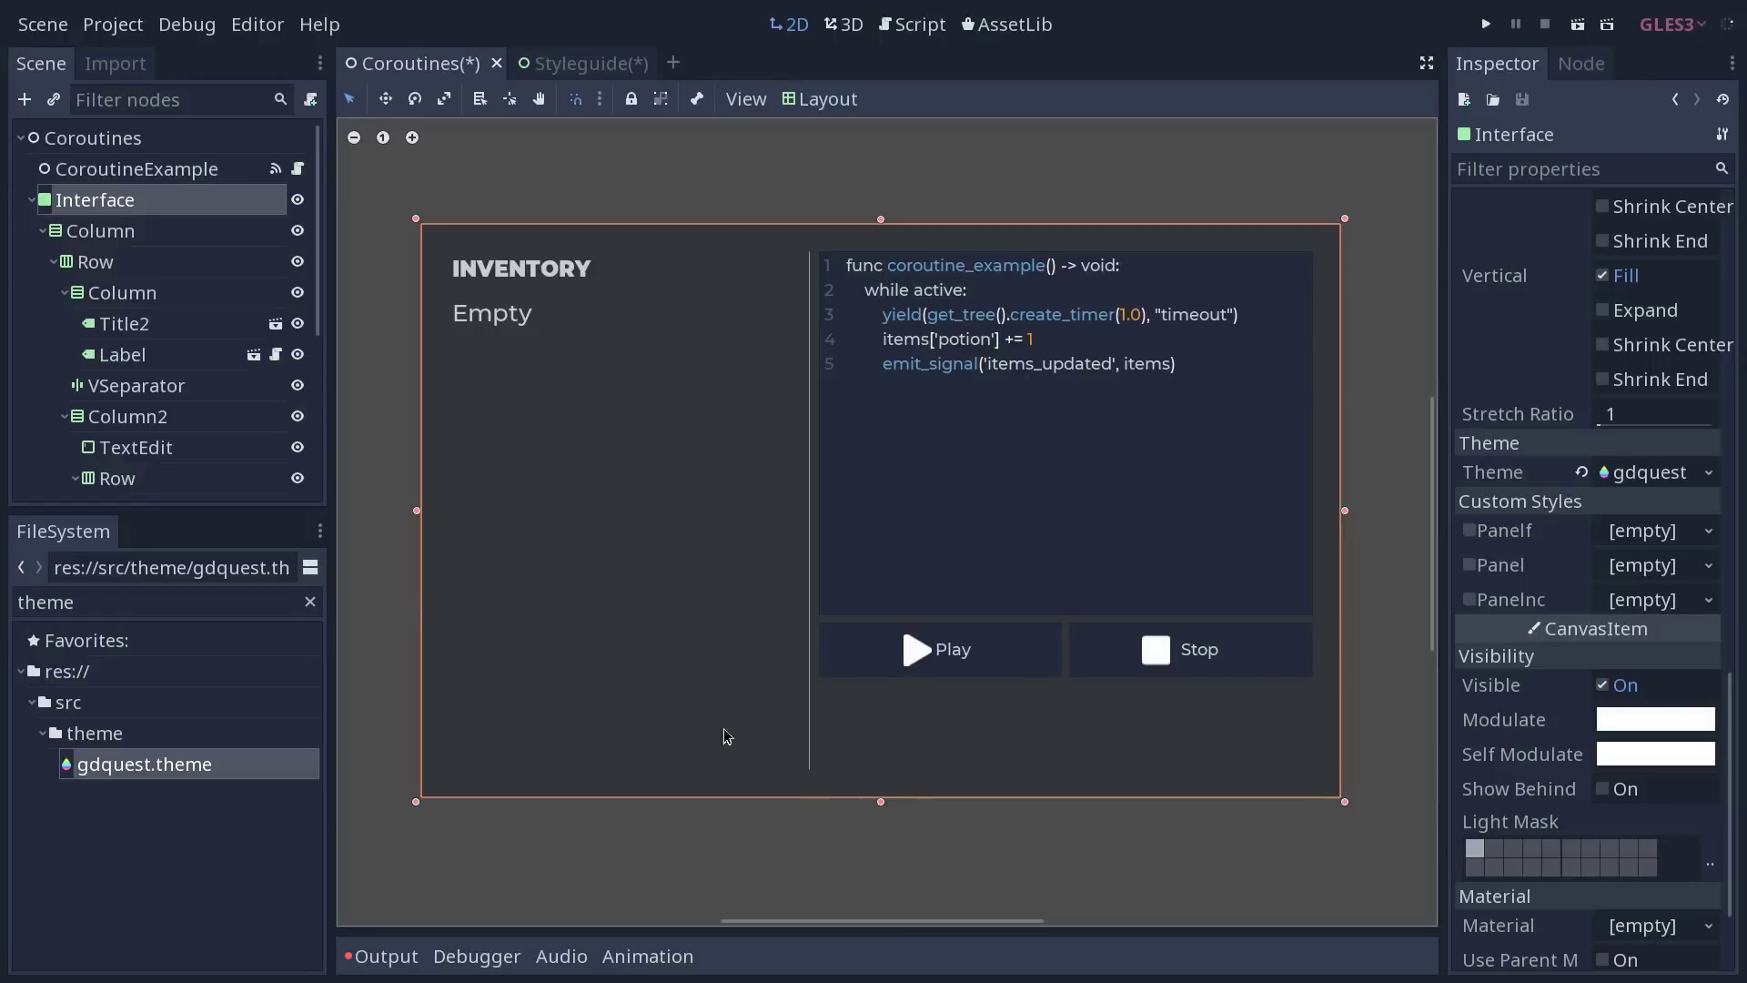
Step: Compare the Row and Column containers' sizes, collapse Column, and reselect Interface
click(134, 265)
click(152, 292)
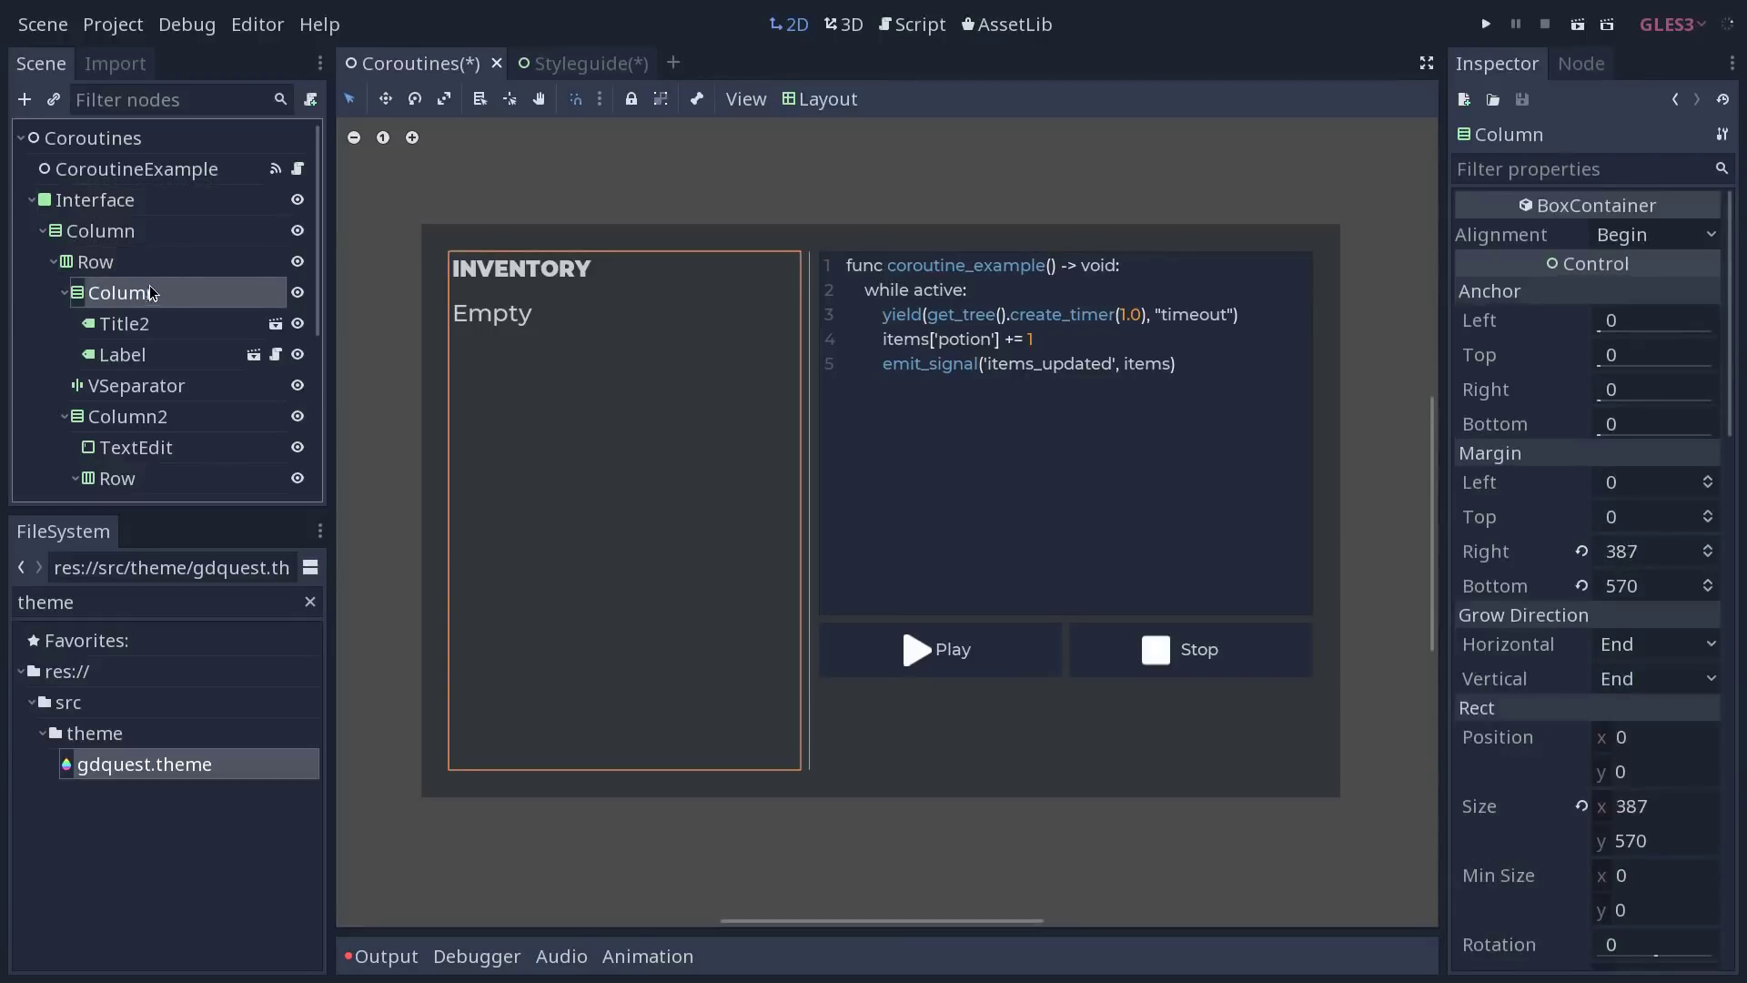
click(151, 263)
click(148, 287)
click(158, 267)
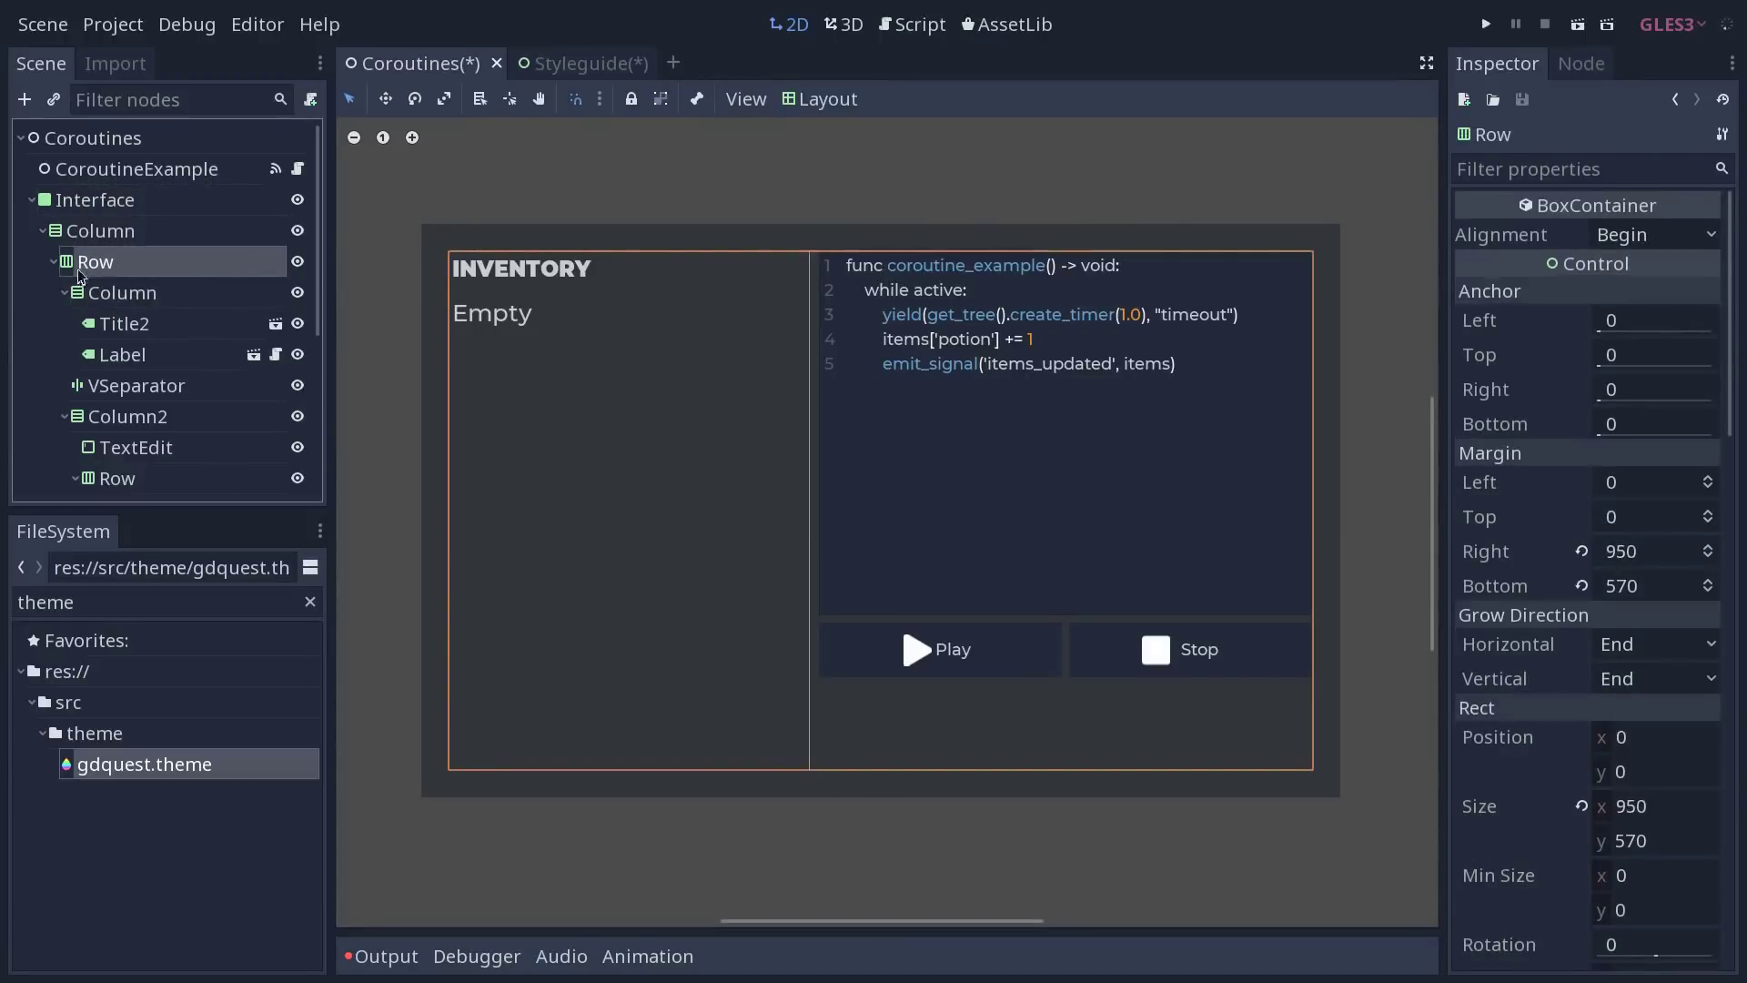
click(52, 231)
click(42, 230)
click(38, 202)
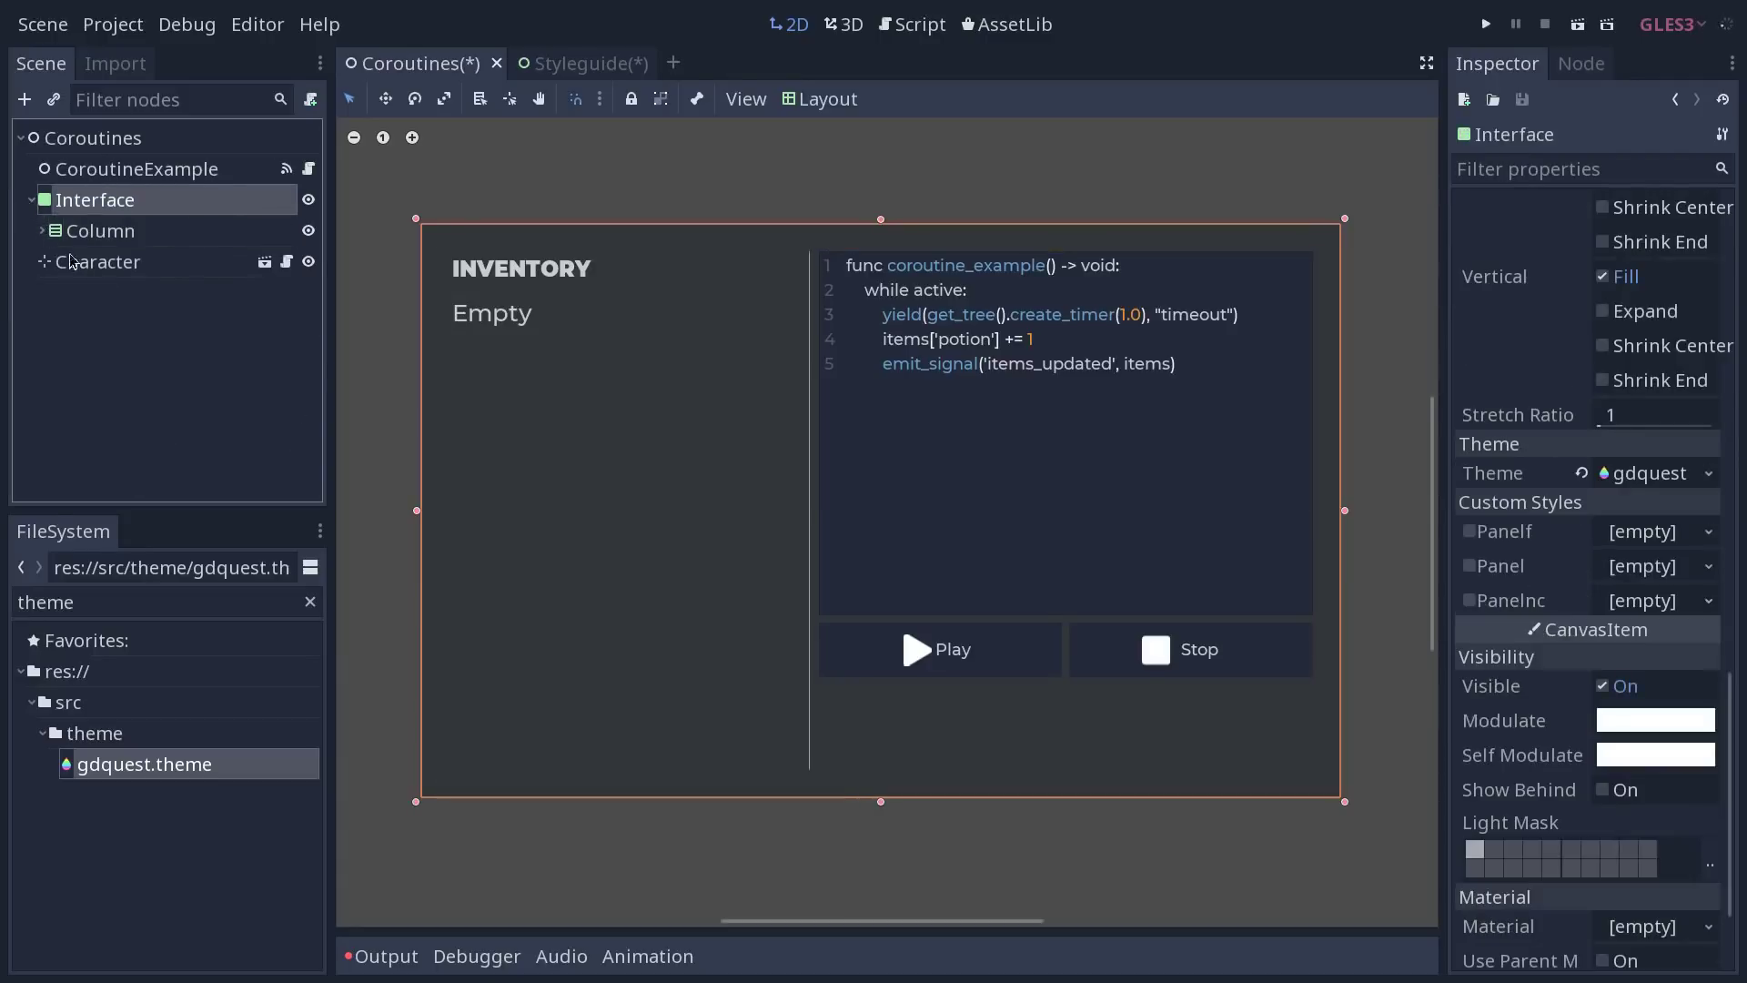
Step: Open gdquest.theme in an enlarged theme preview and try its Button styles
click(151, 767)
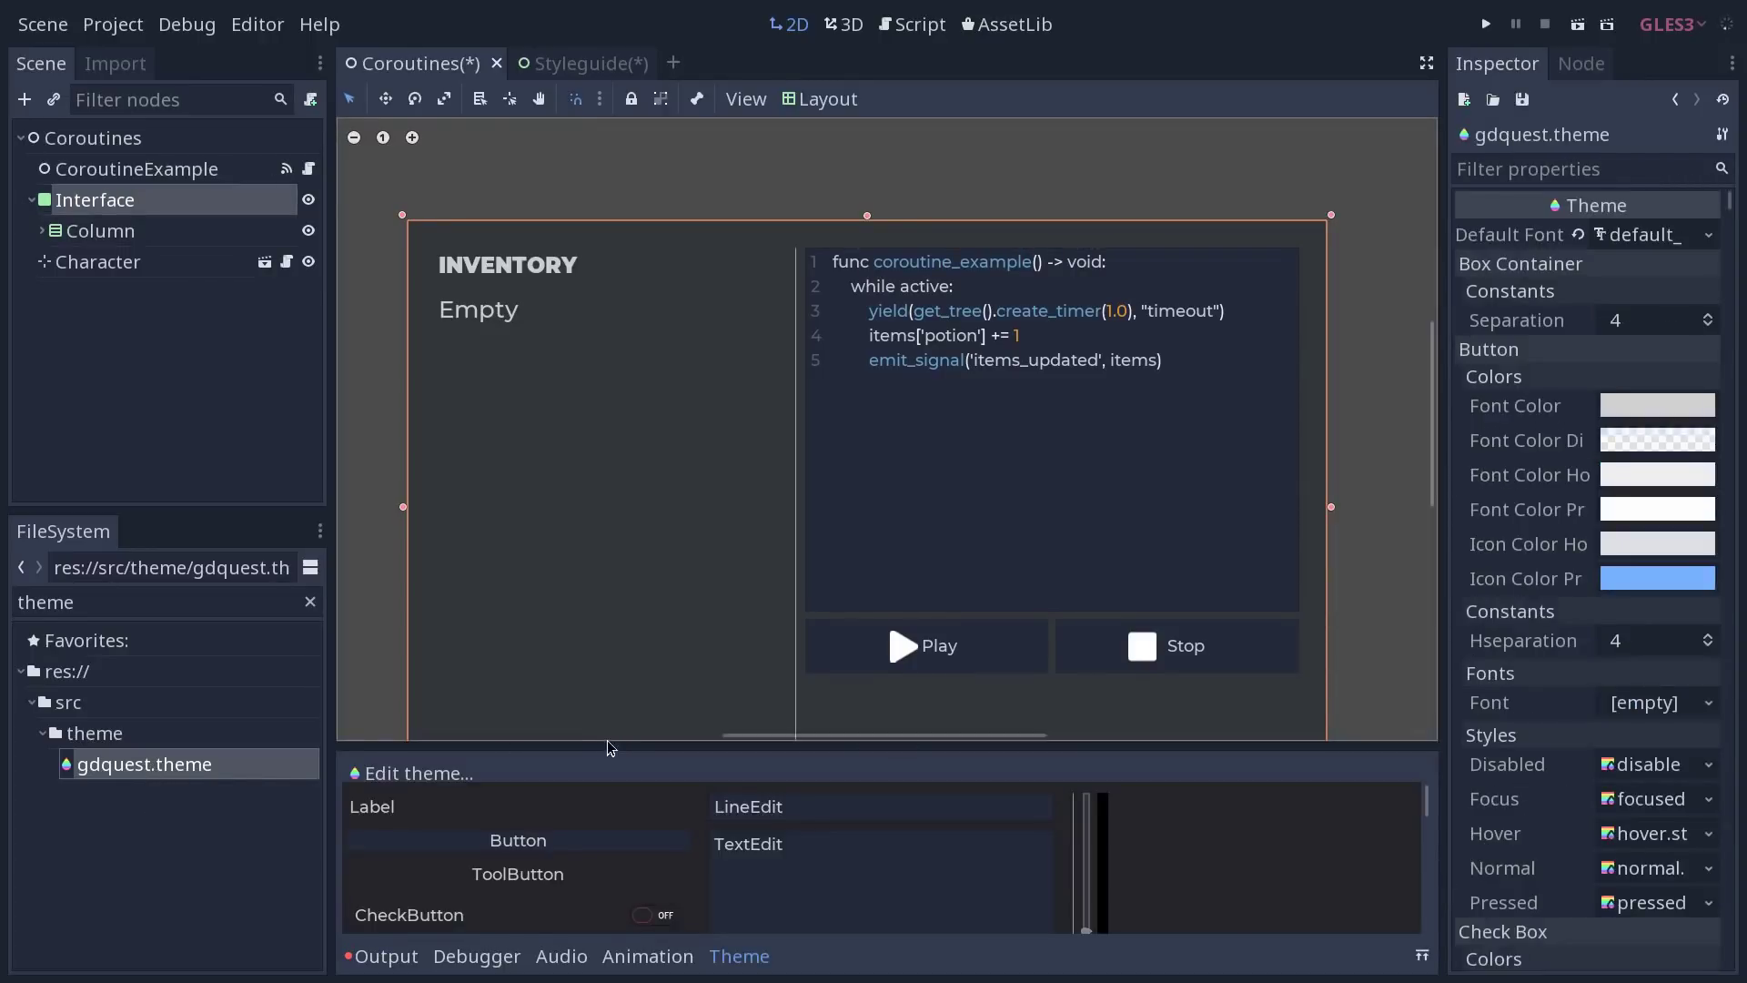
drag(610, 748, 623, 418)
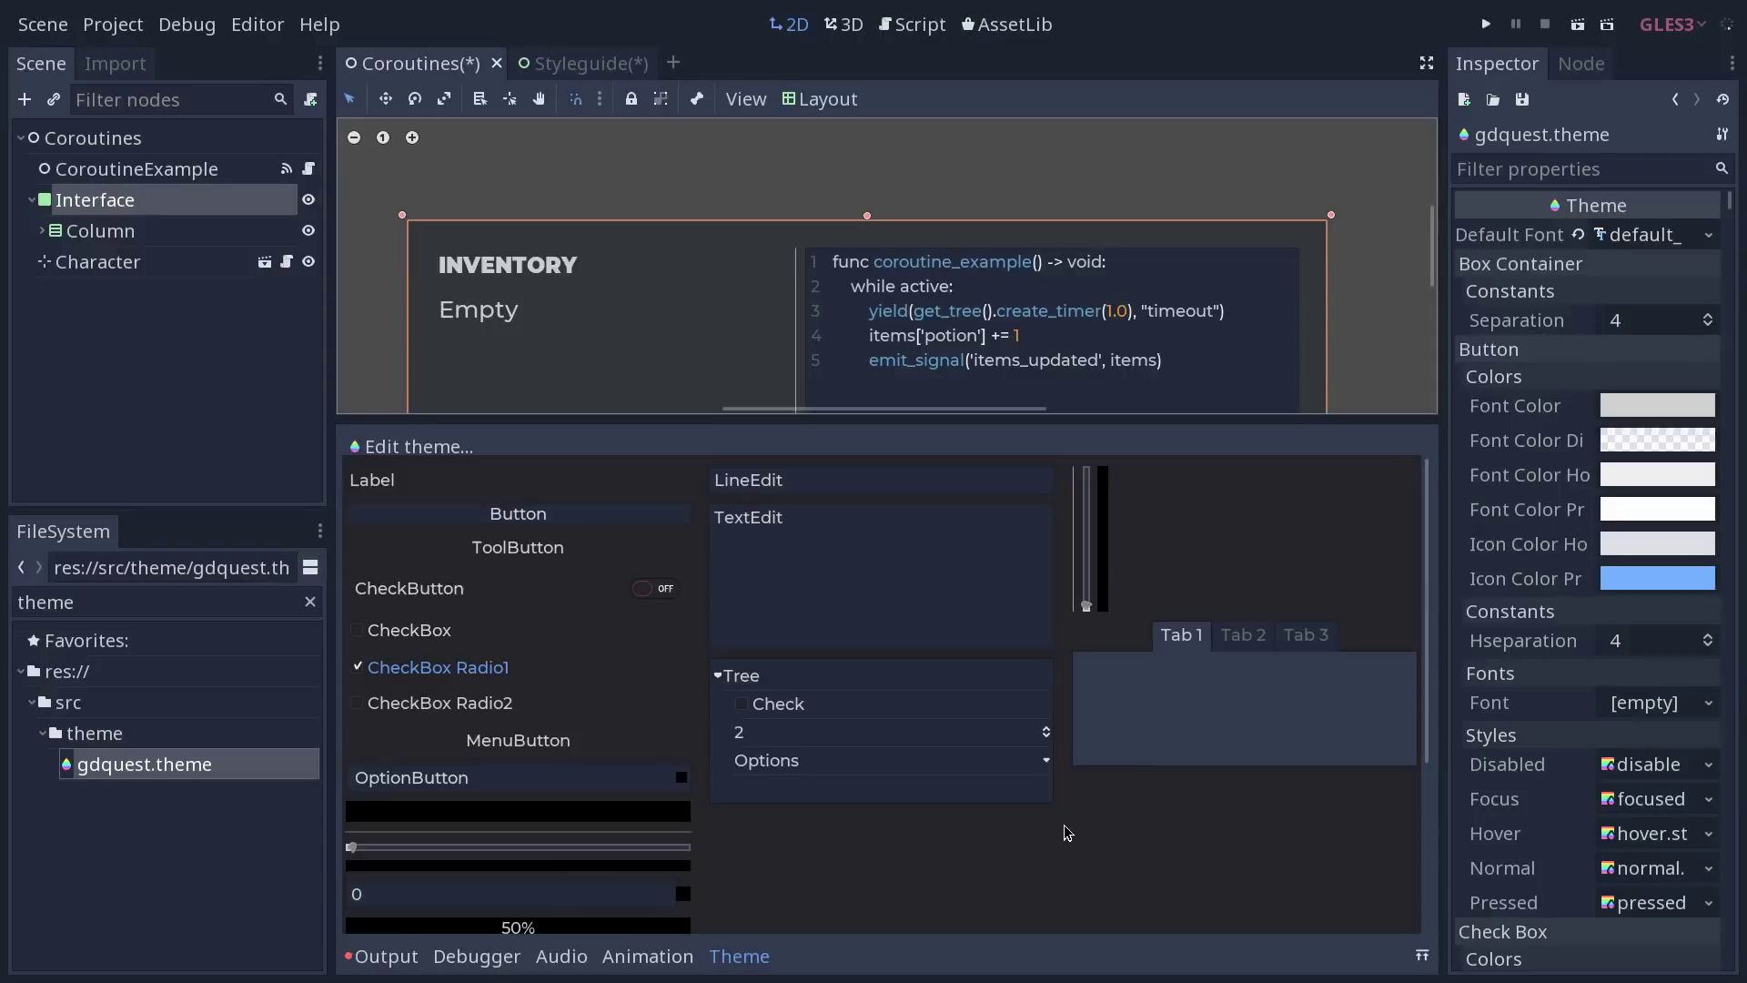
click(432, 517)
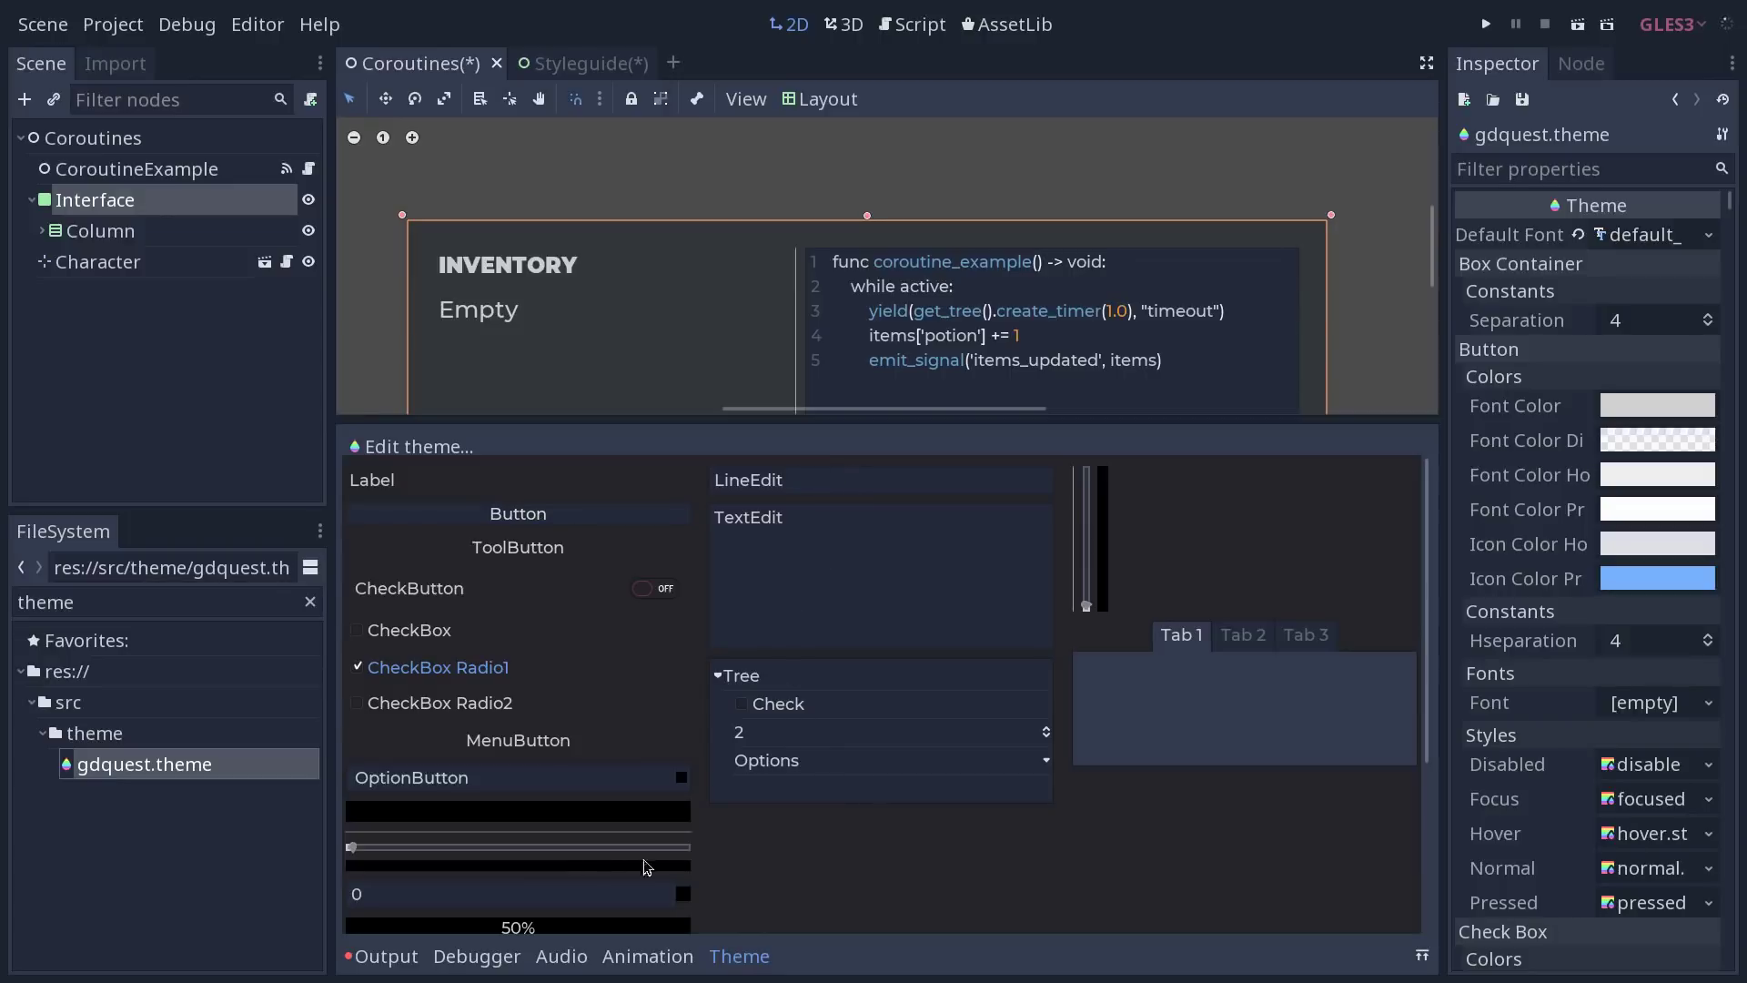
click(571, 518)
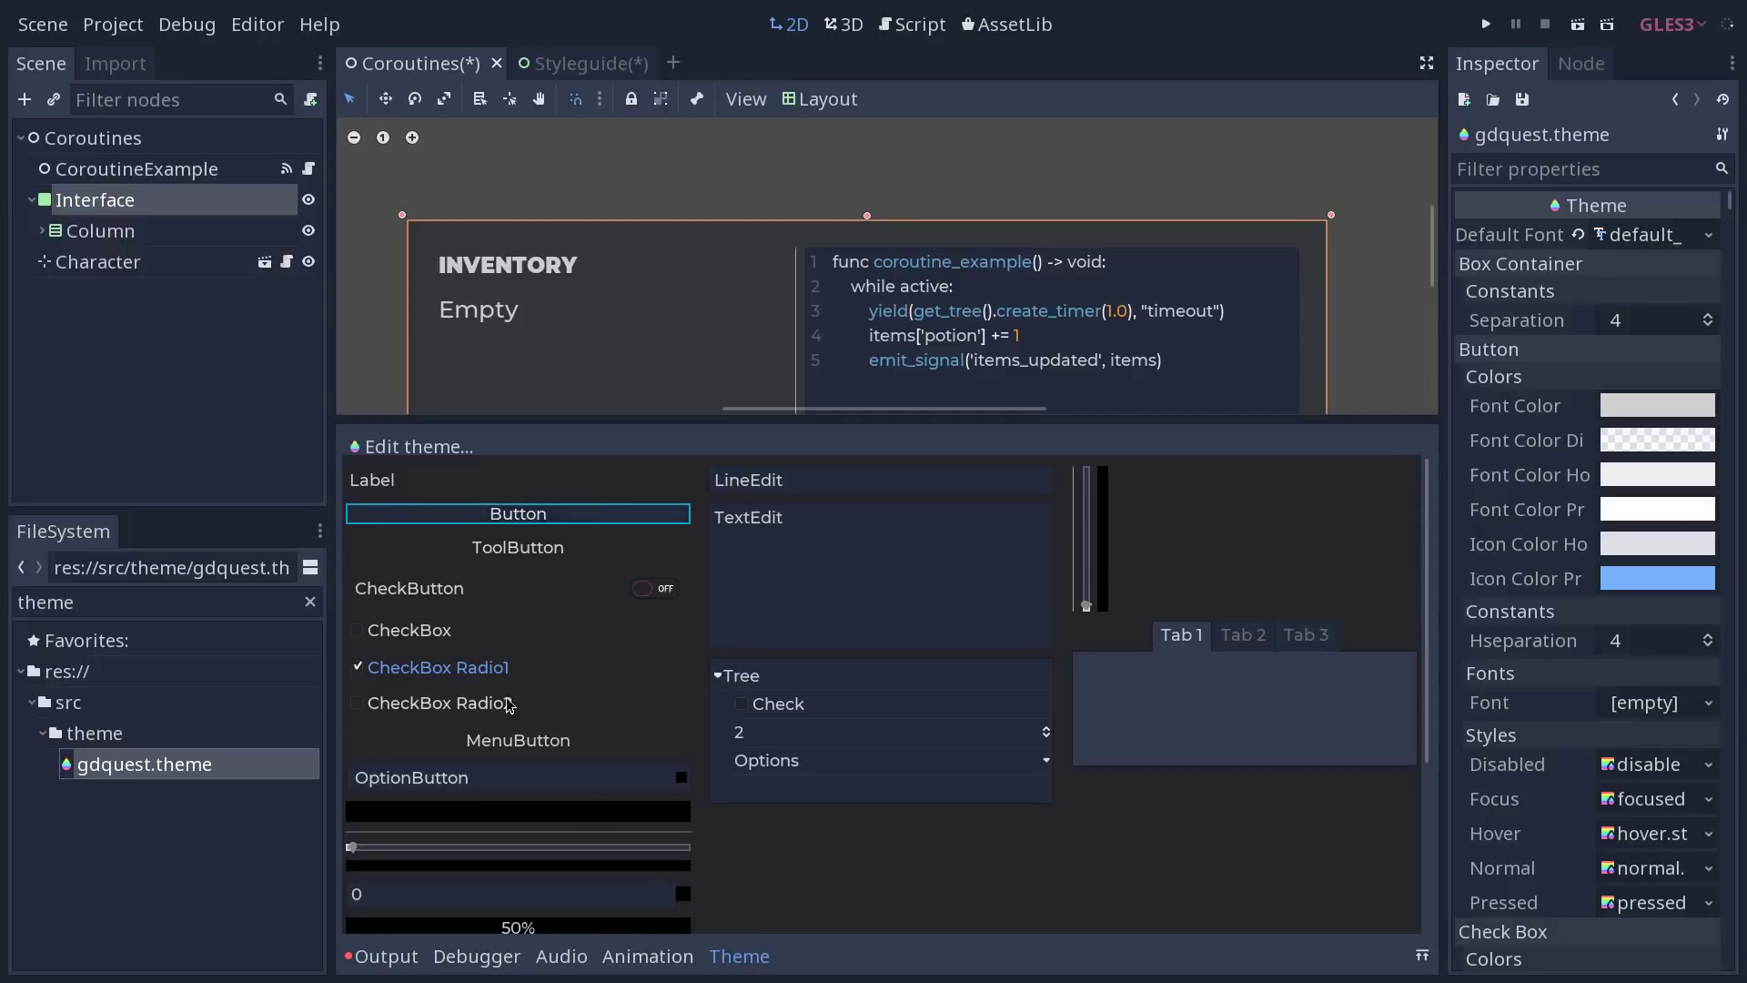
Step: Toggle the preview's CheckBox and radio options to see their checked style, then close the preview
click(360, 706)
click(359, 629)
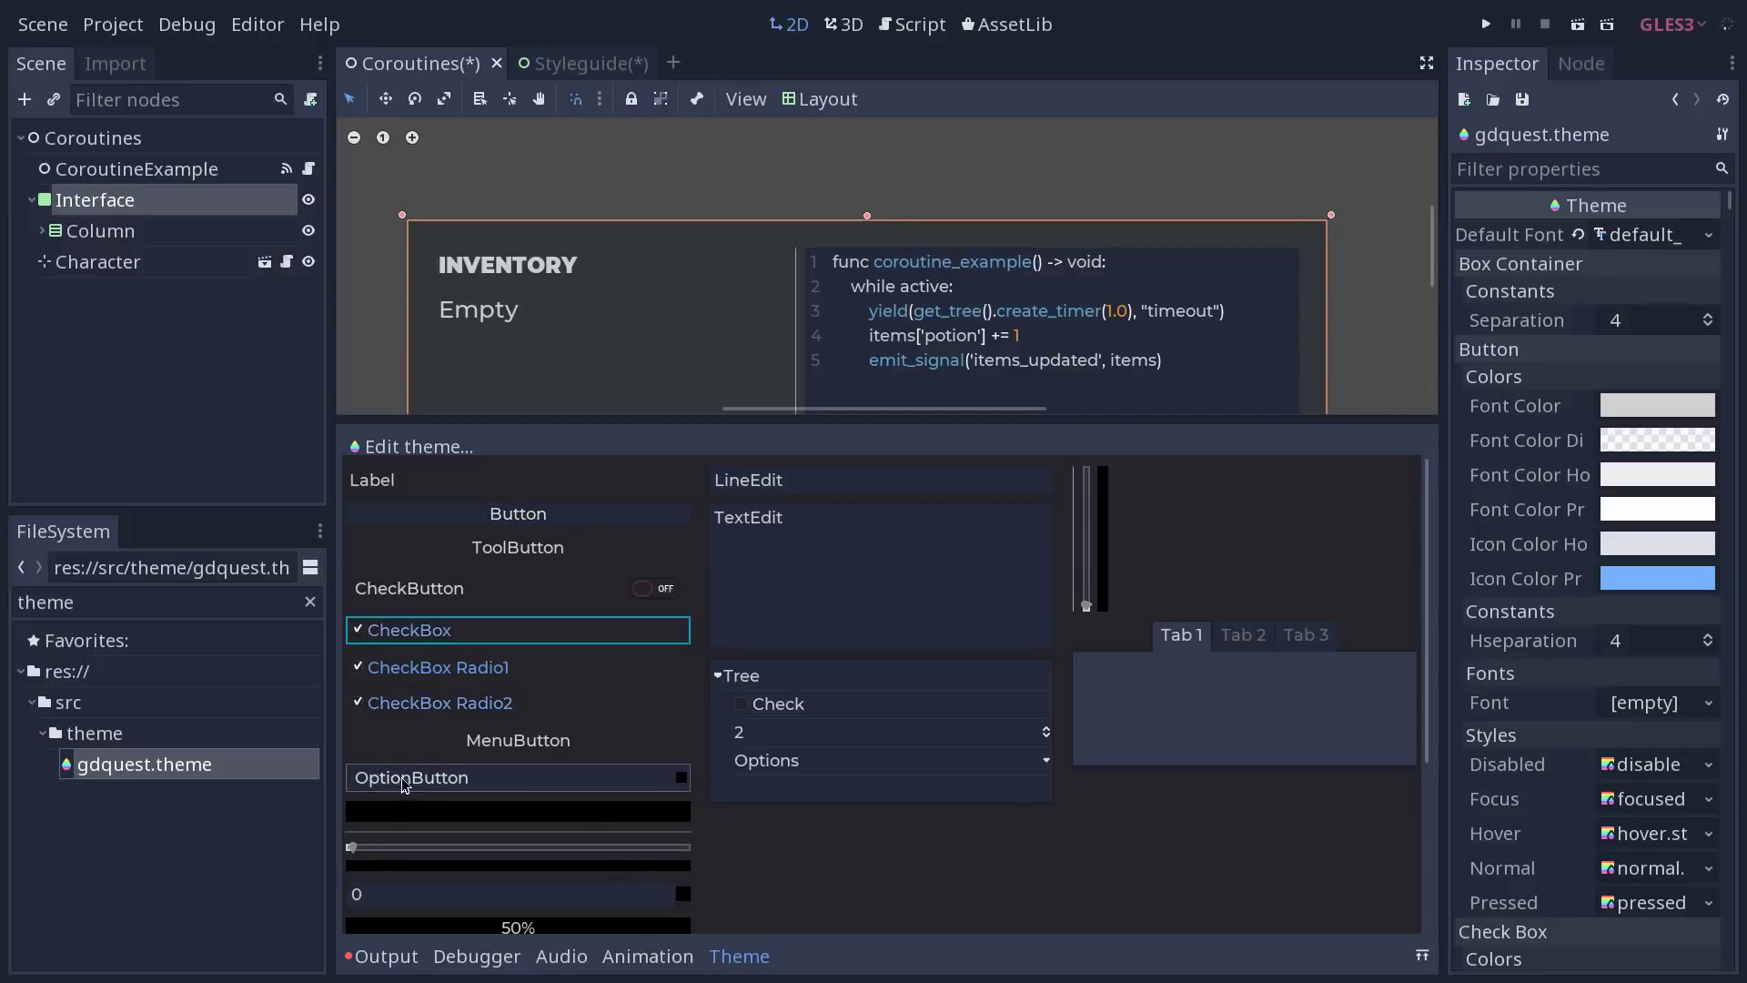
click(373, 639)
click(371, 669)
click(368, 705)
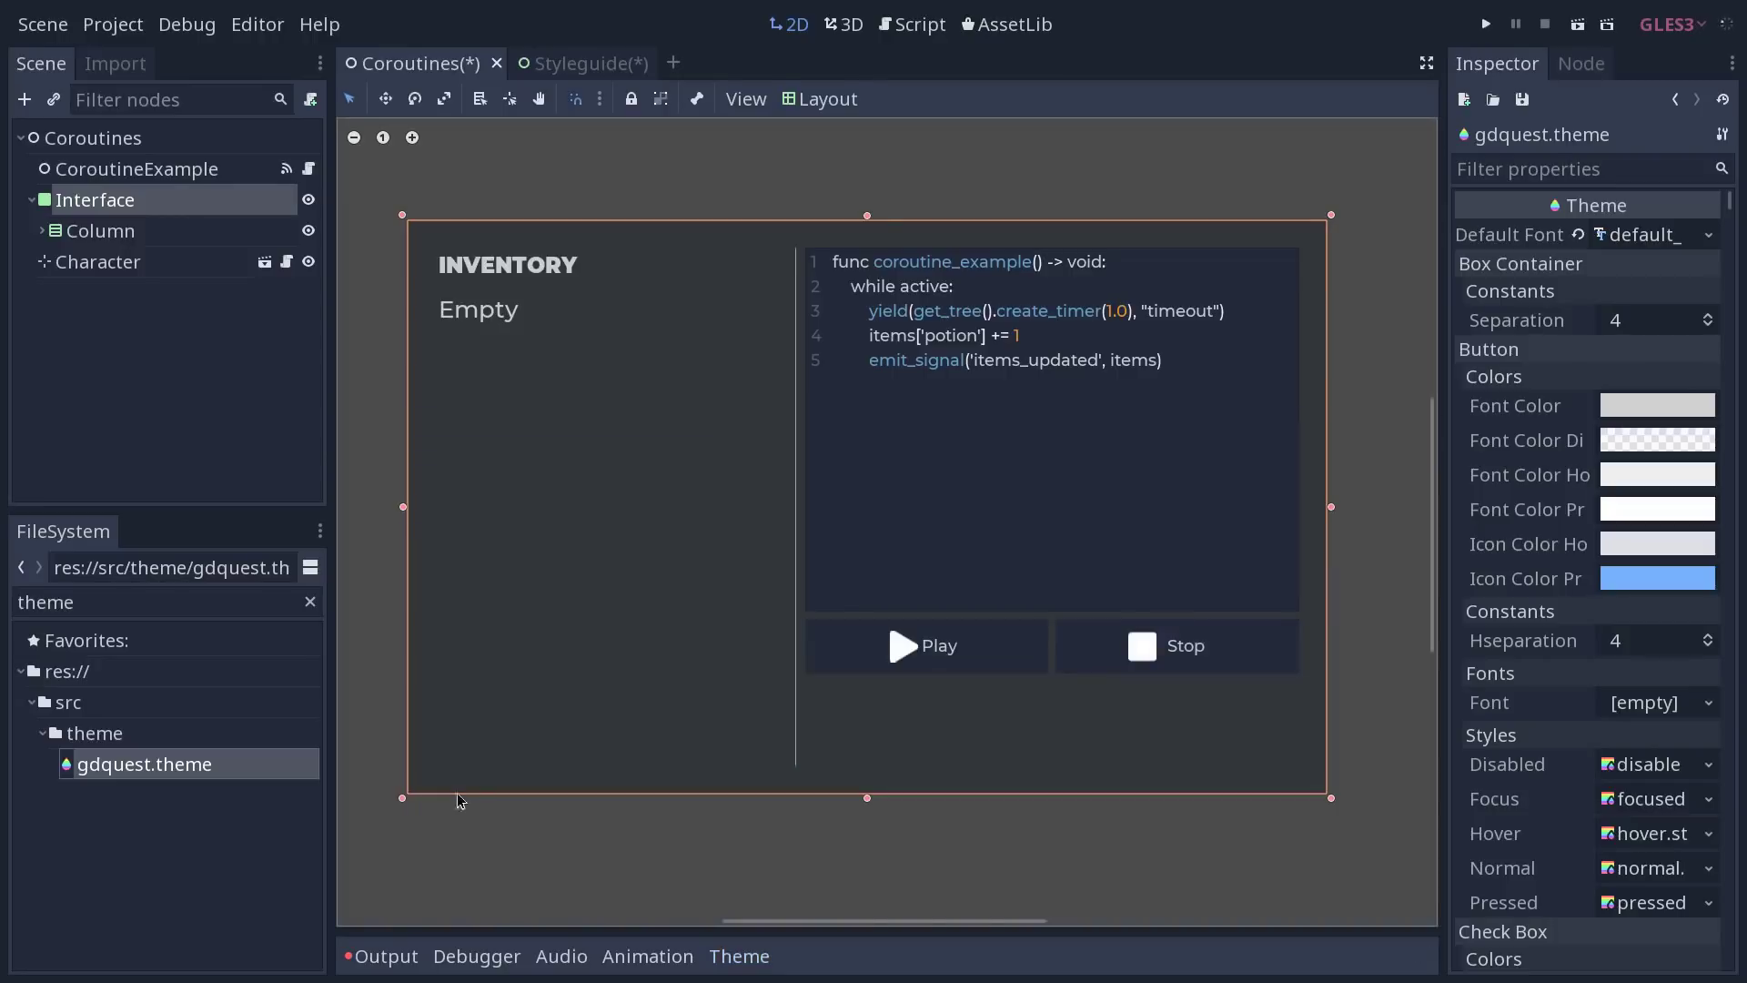
Step: Collapse the src folder and clear the 'theme' filter in FileSystem
click(21, 672)
click(21, 673)
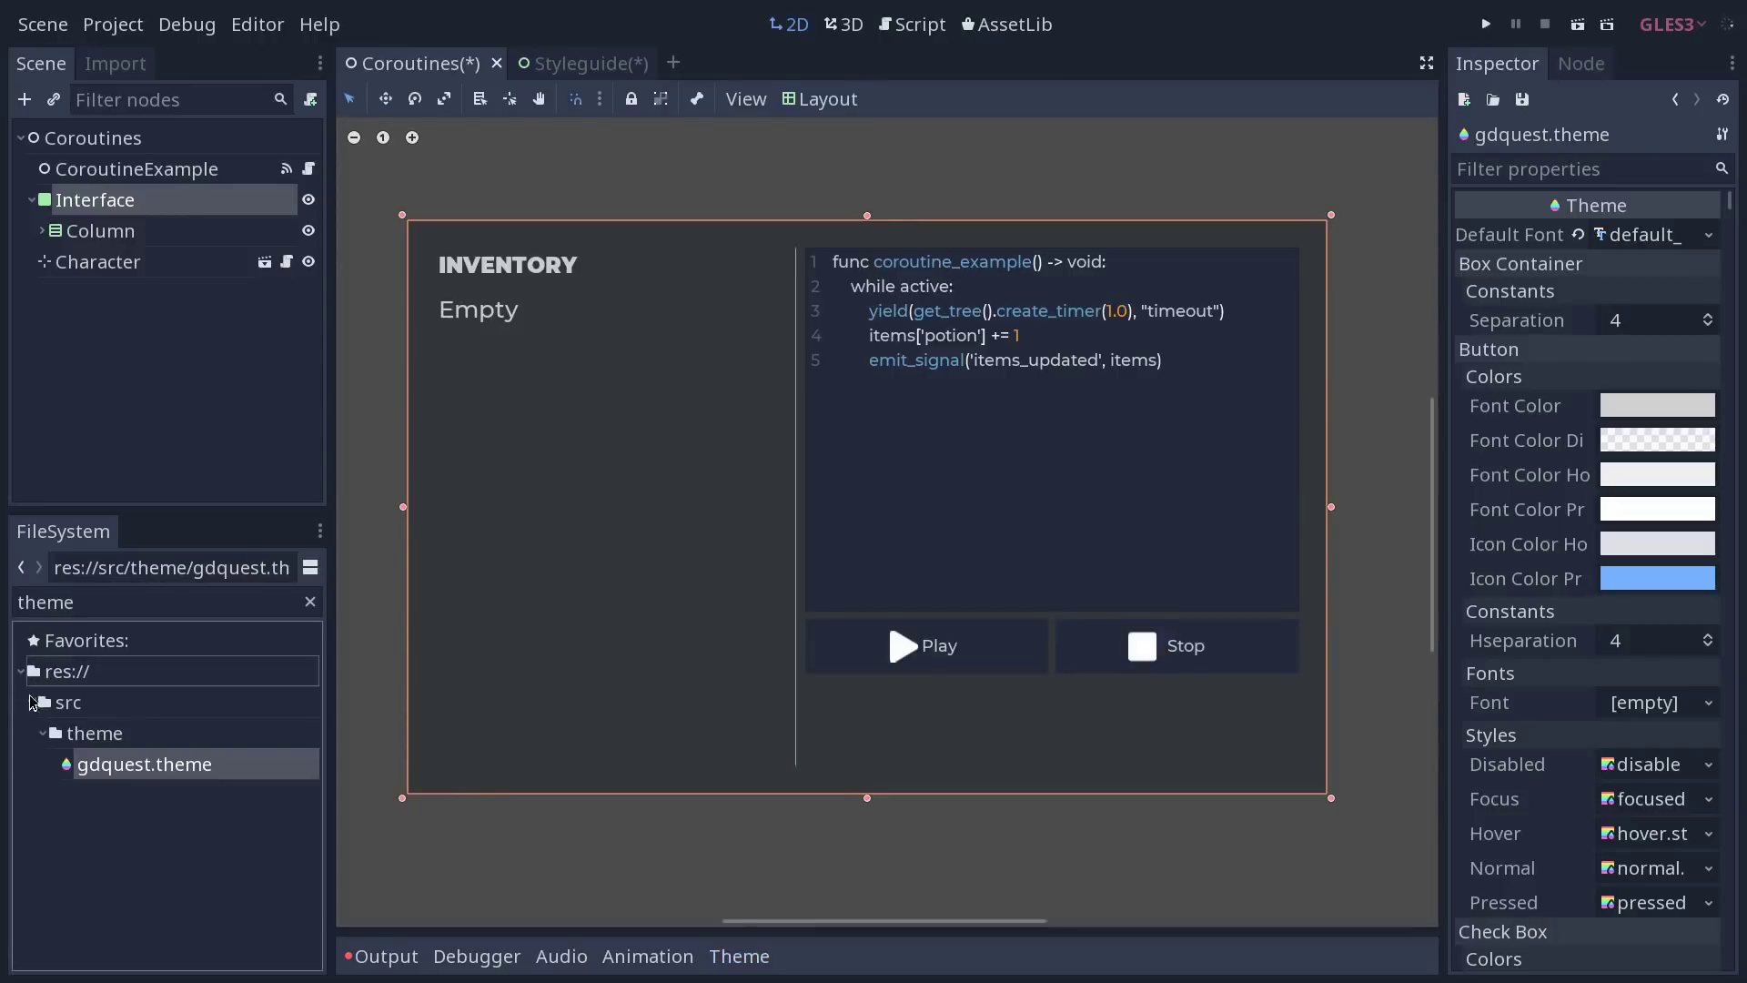
click(32, 703)
click(309, 602)
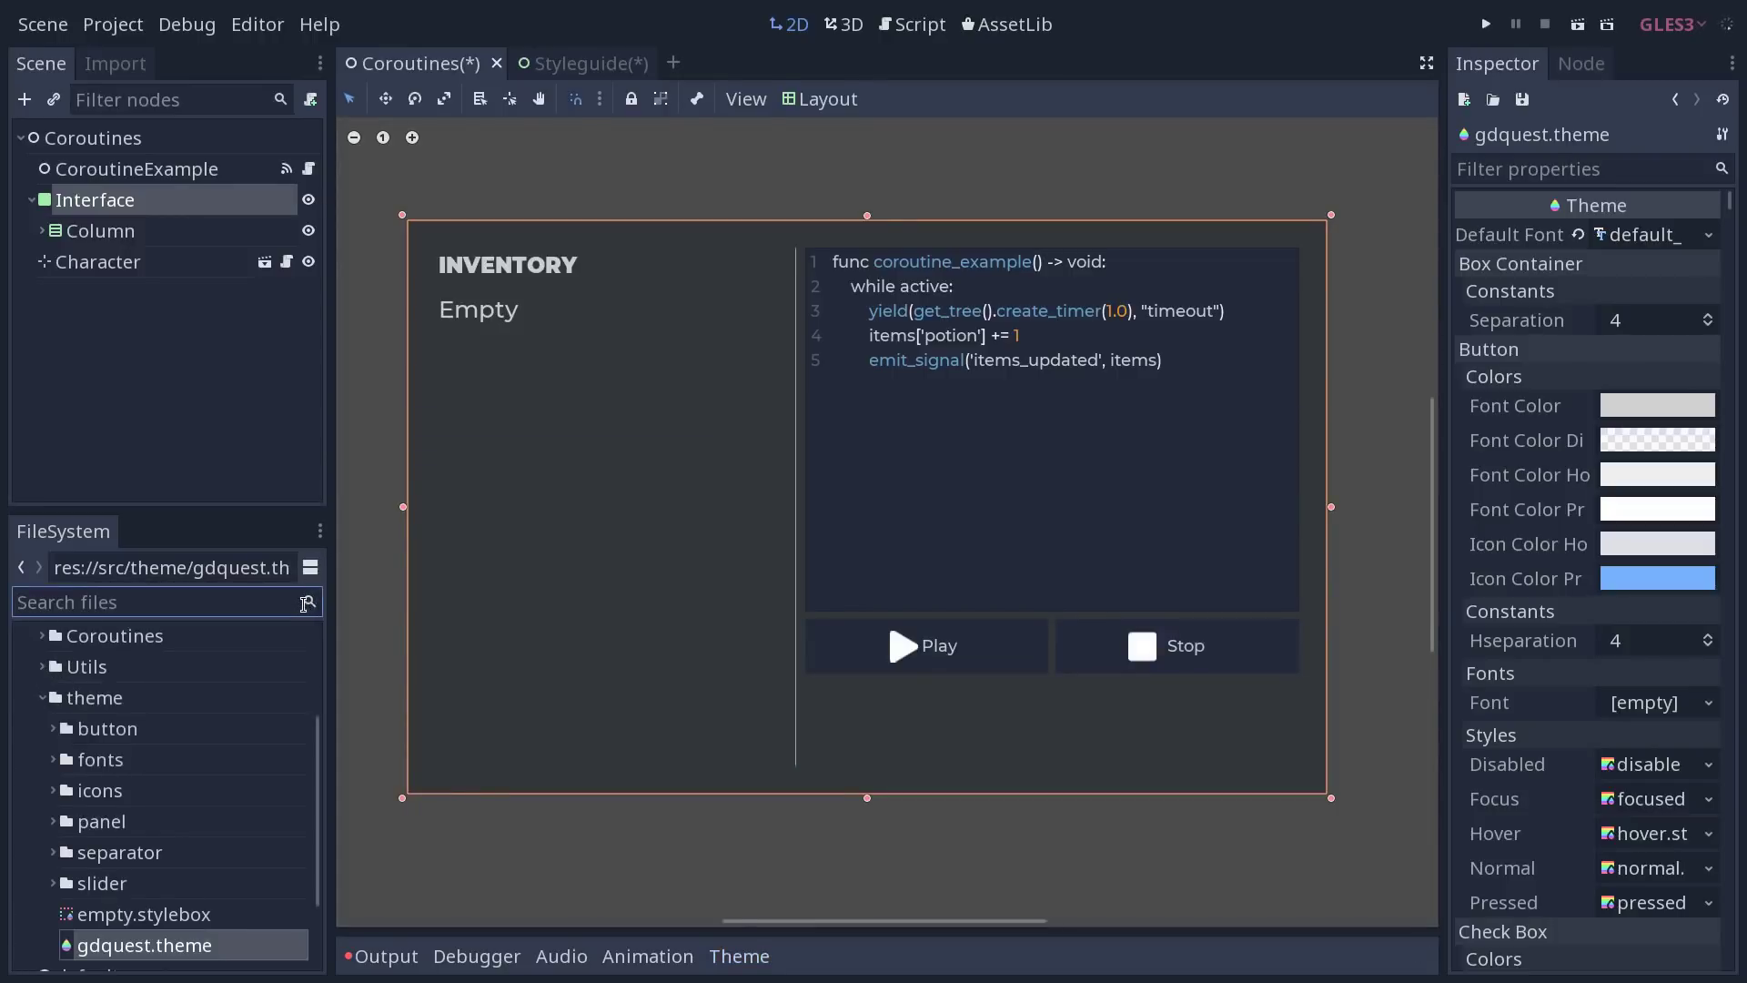
Step: Create a new empty Theme resource from the Inspector's new-resource dialog
click(1464, 100)
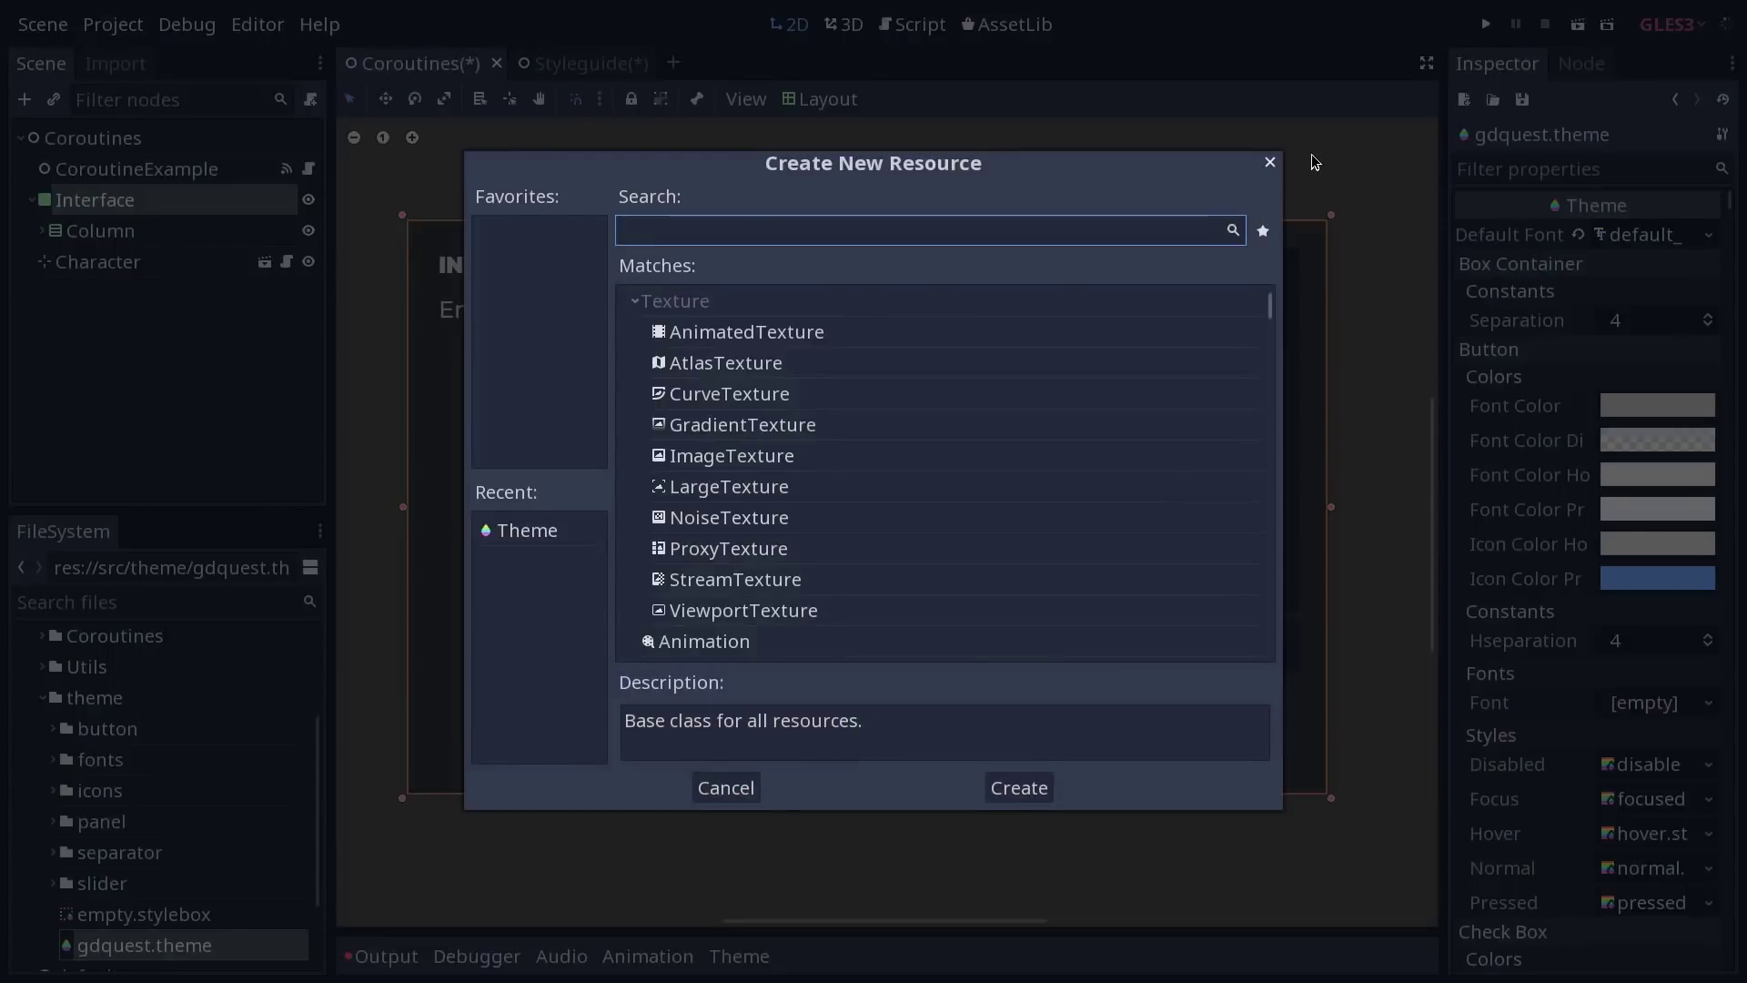
text(theme)
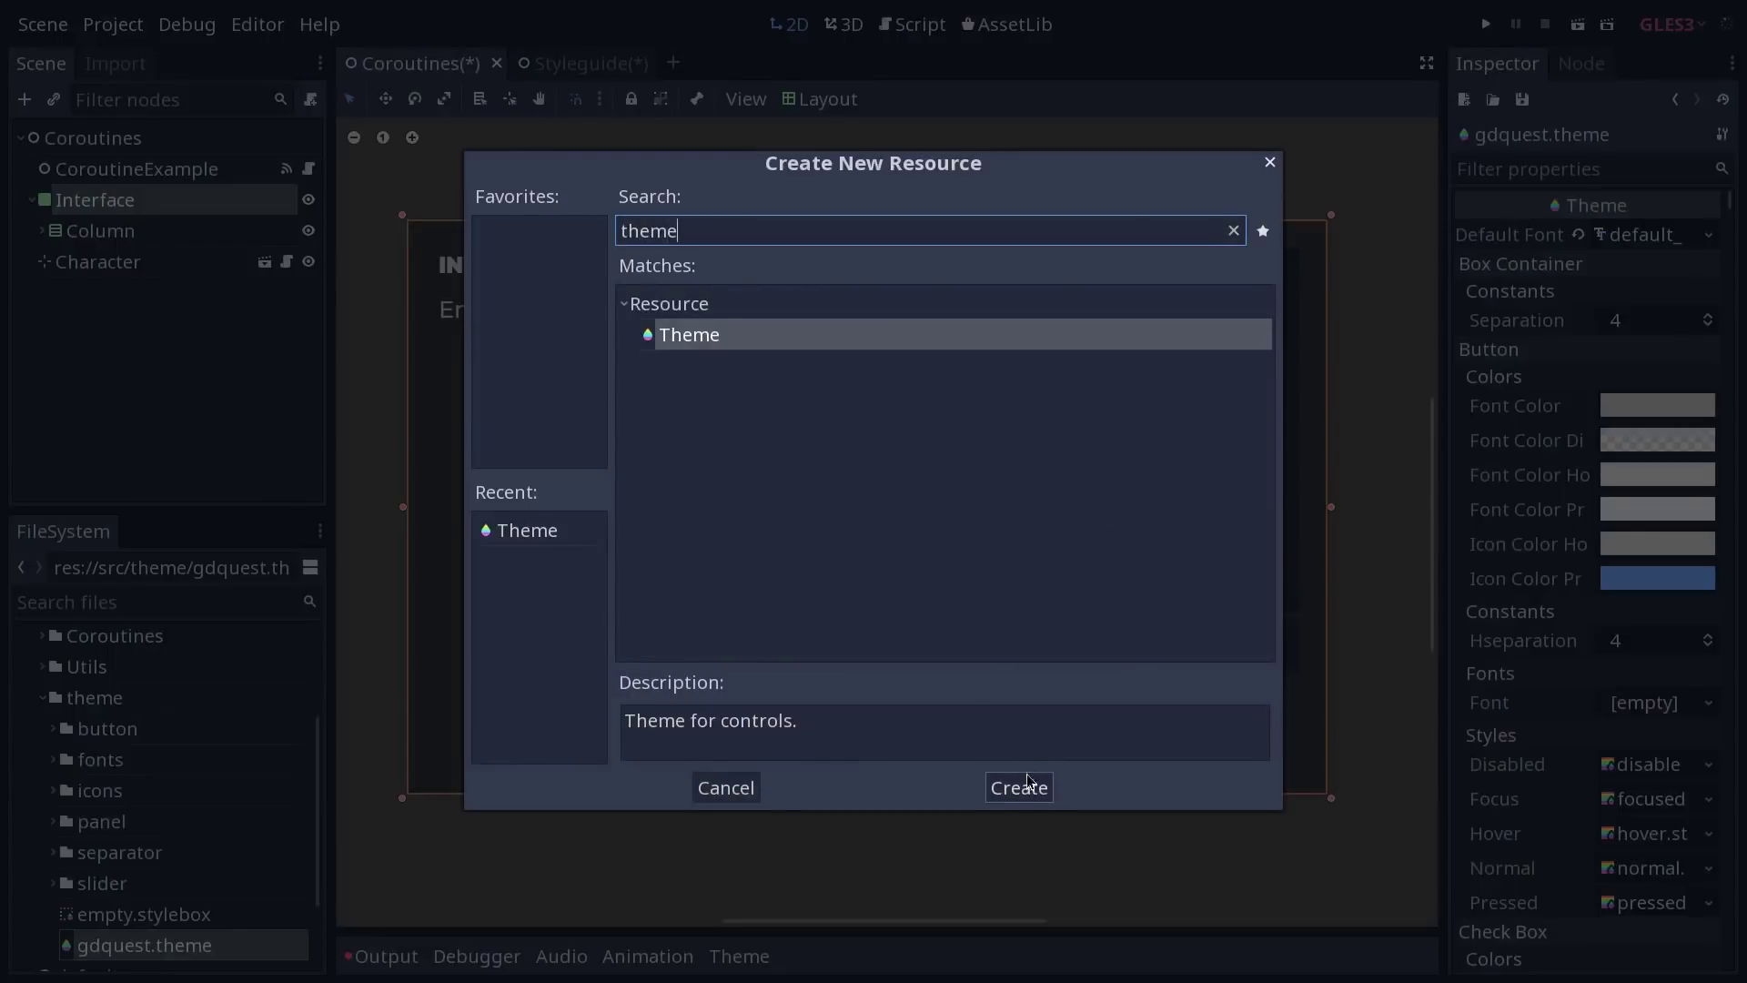
click(1024, 788)
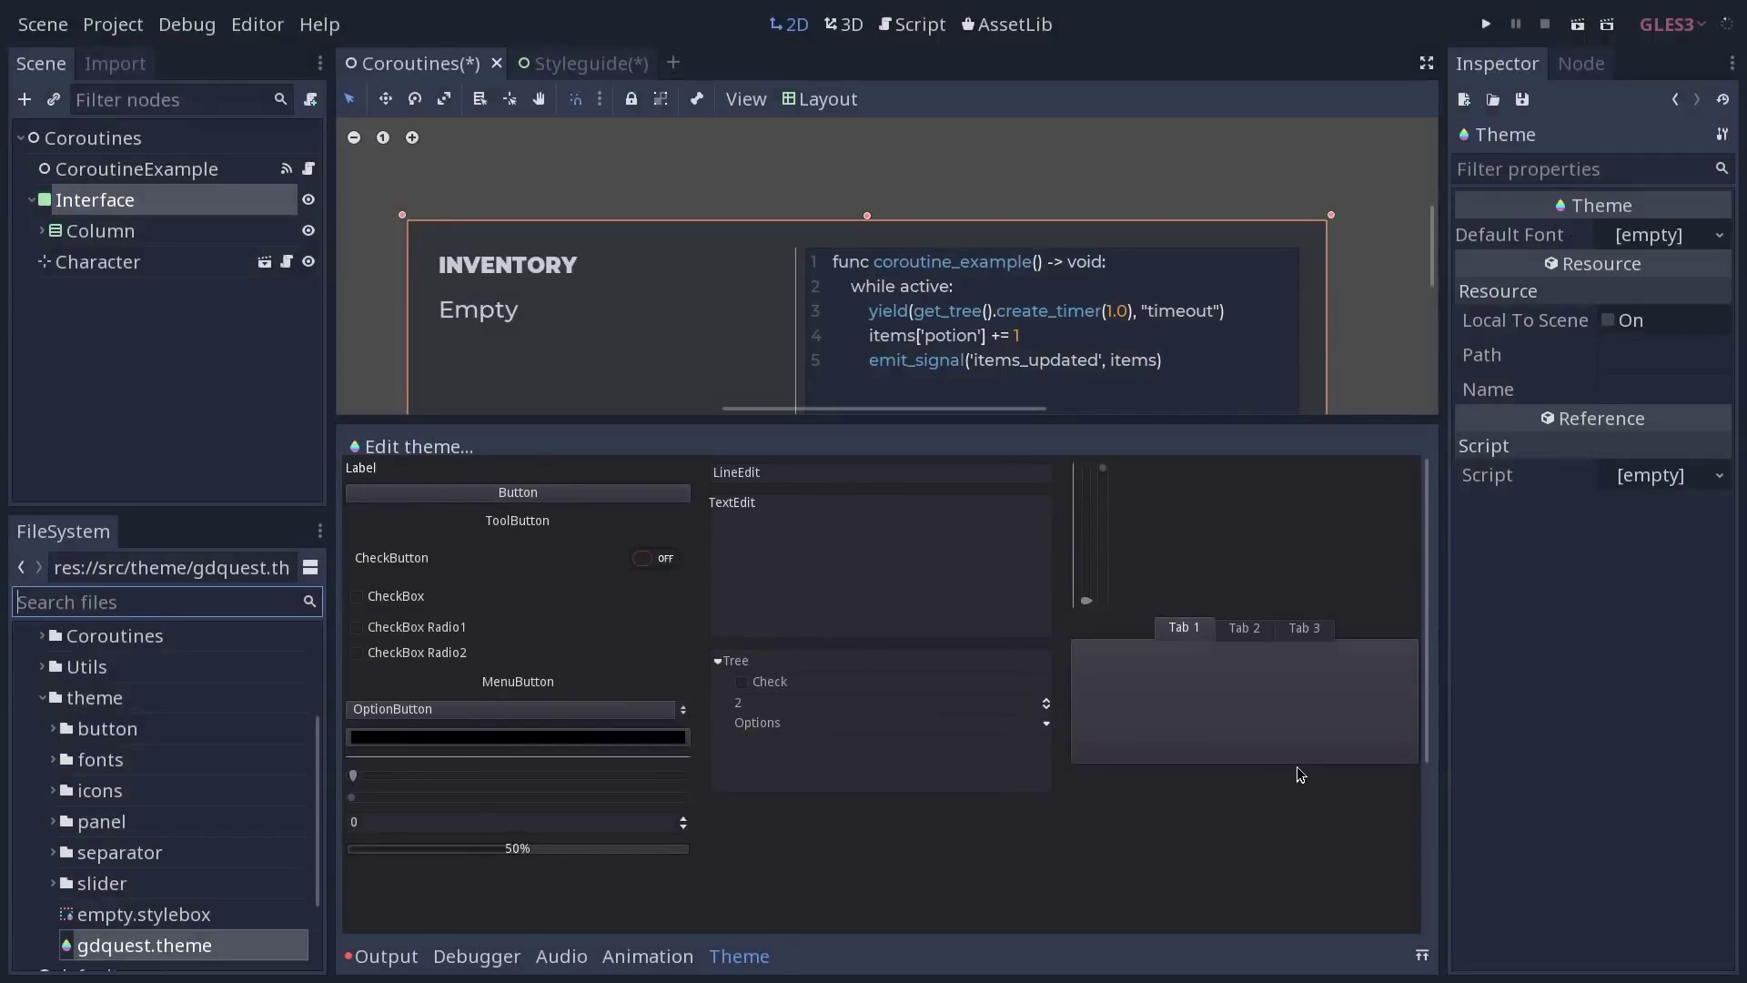
Step: Save the new Theme as test_theme.tres in the project root and select it in FileSystem
click(1722, 134)
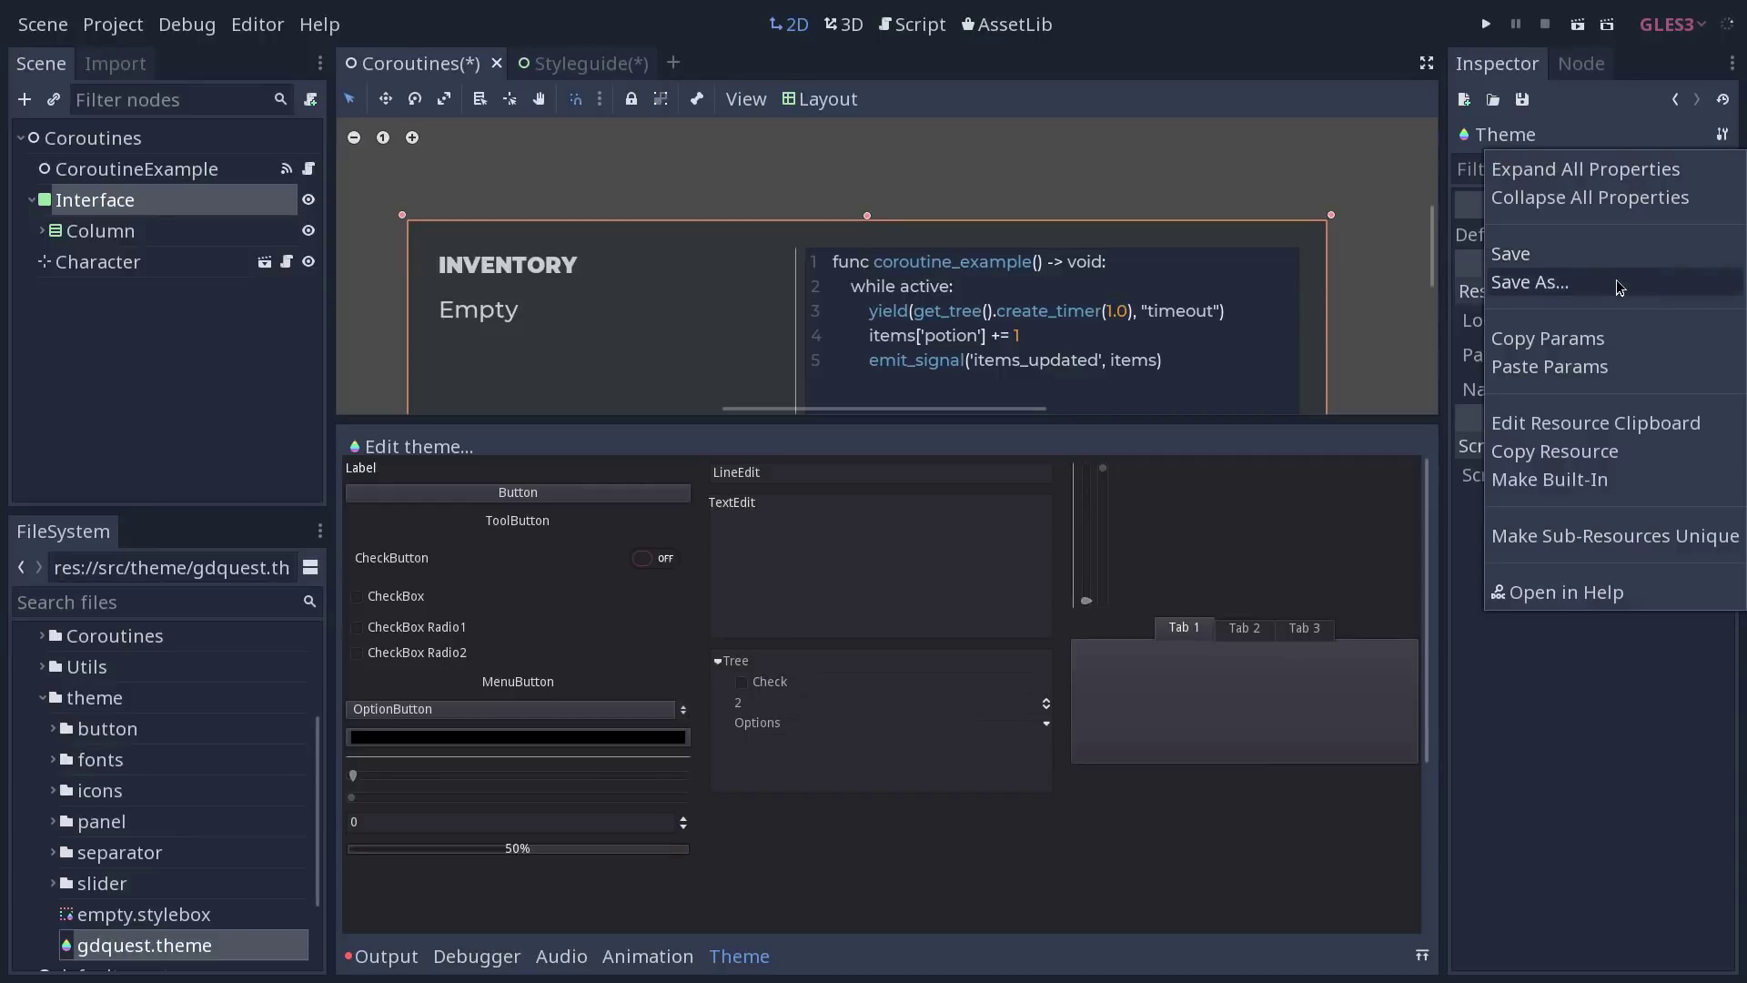
click(1681, 146)
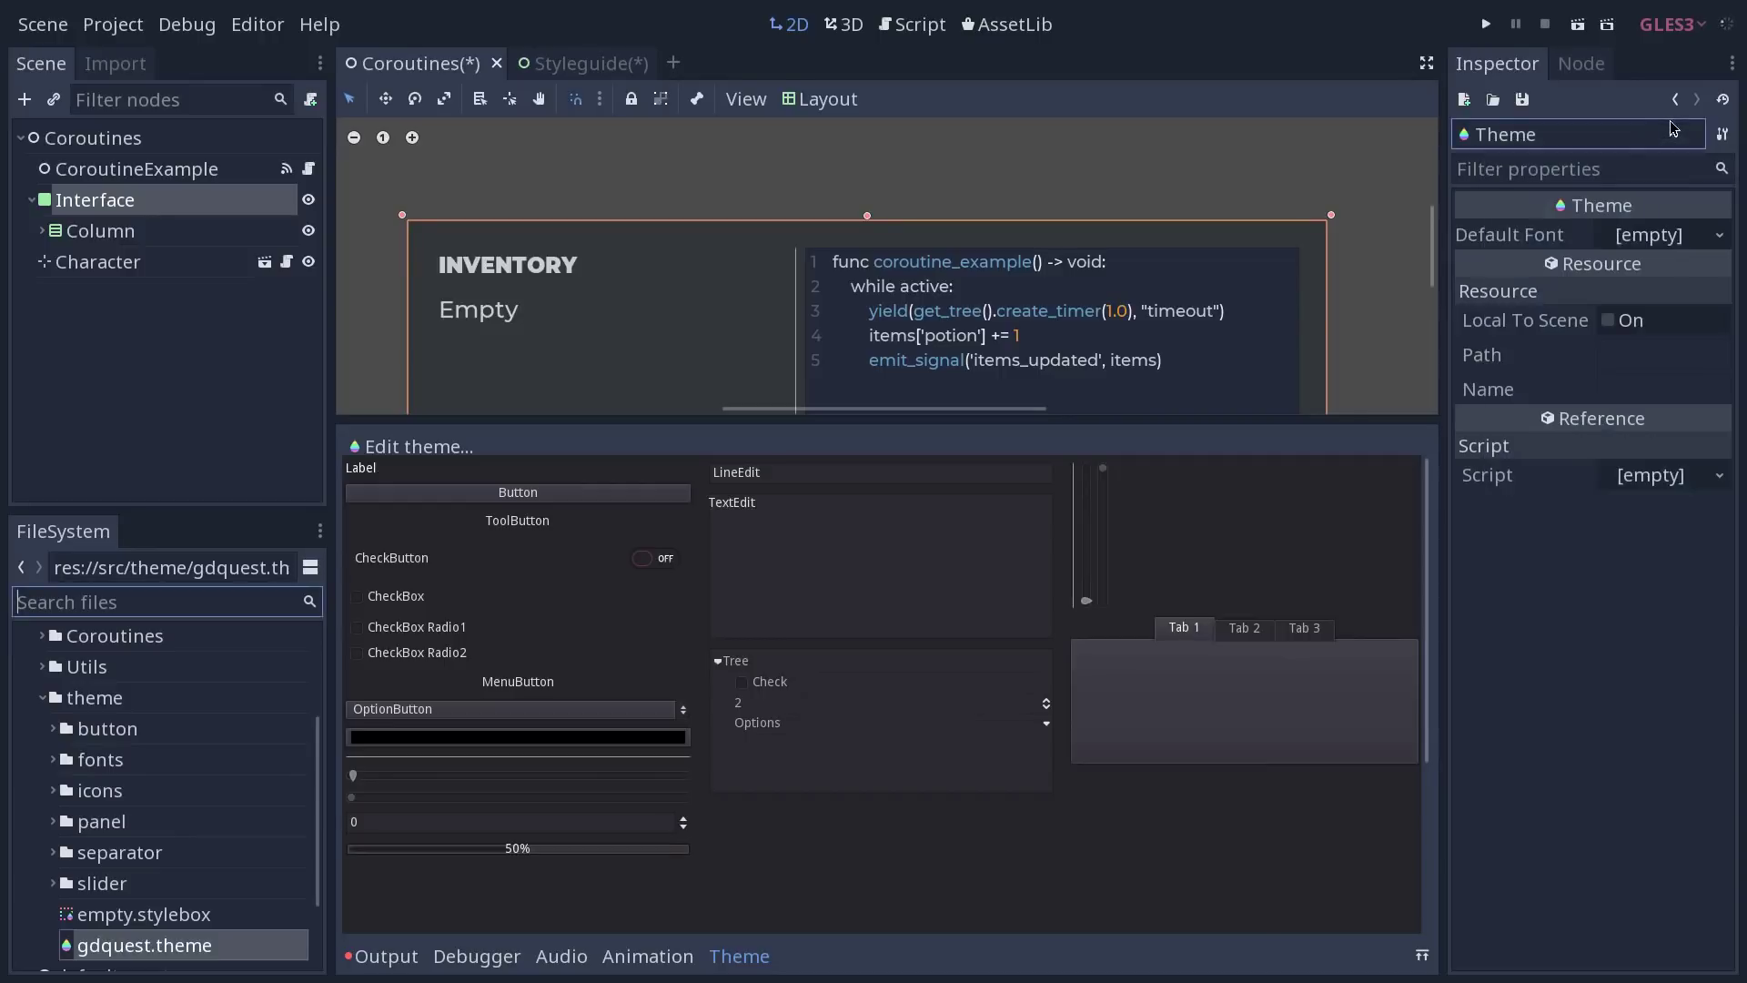
click(1722, 135)
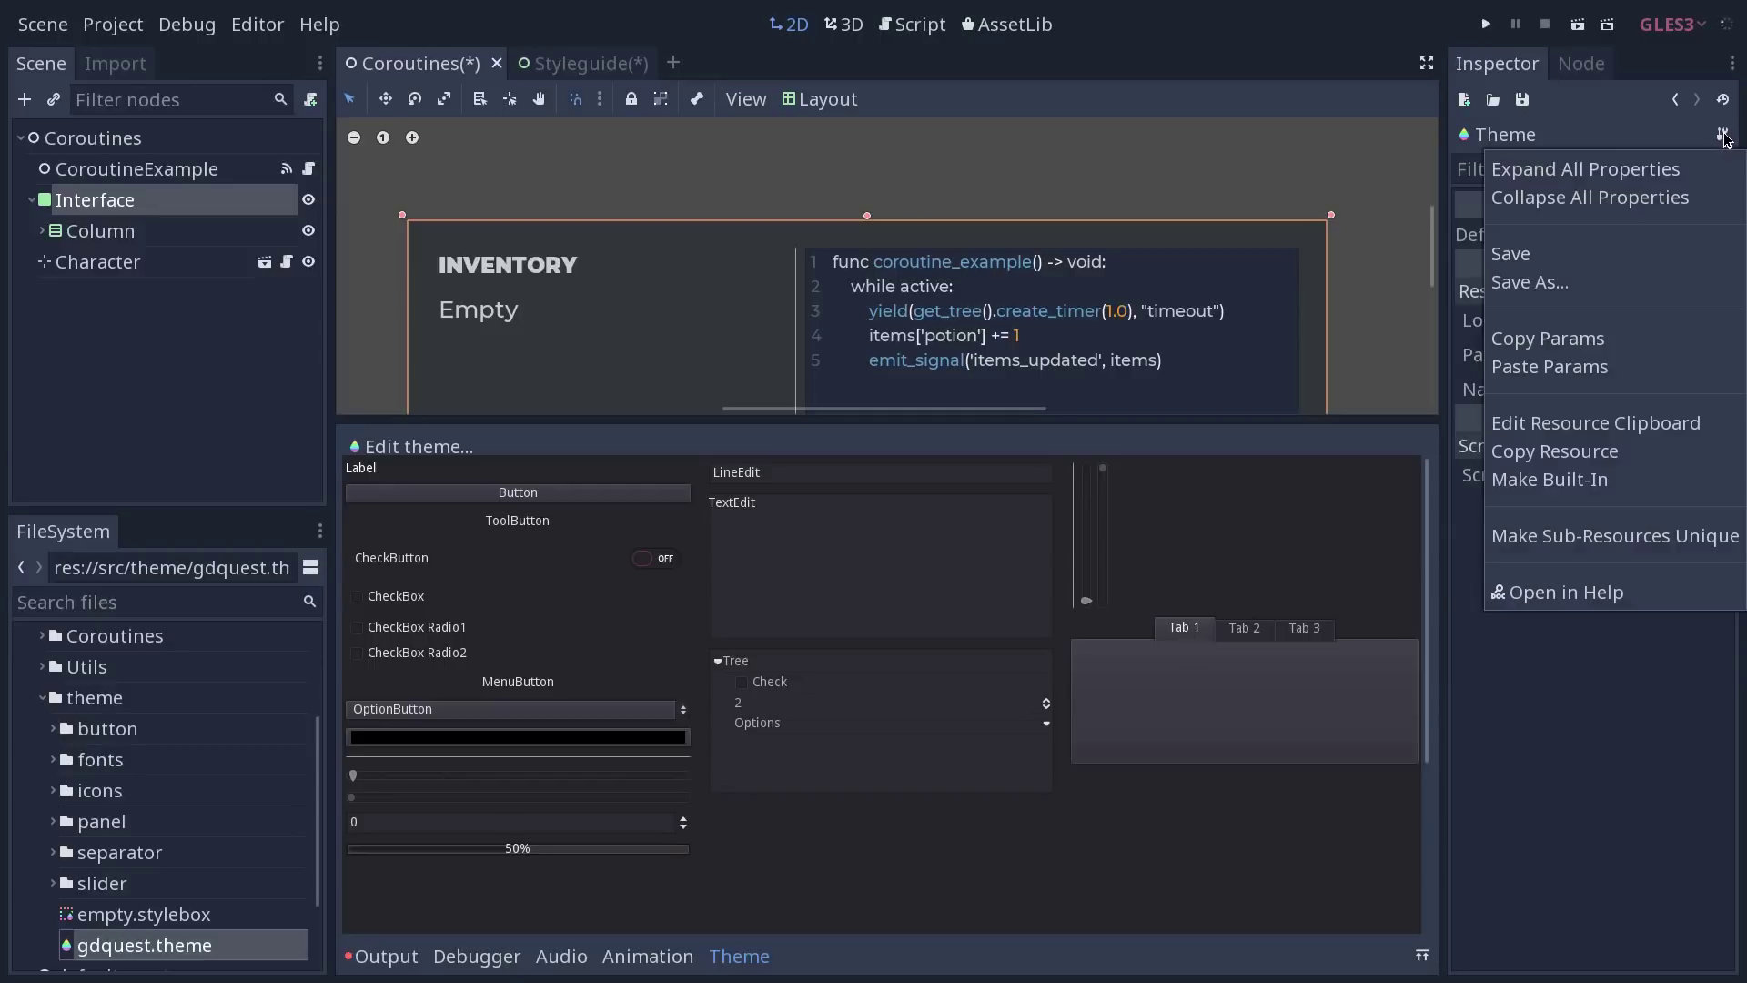
click(1537, 282)
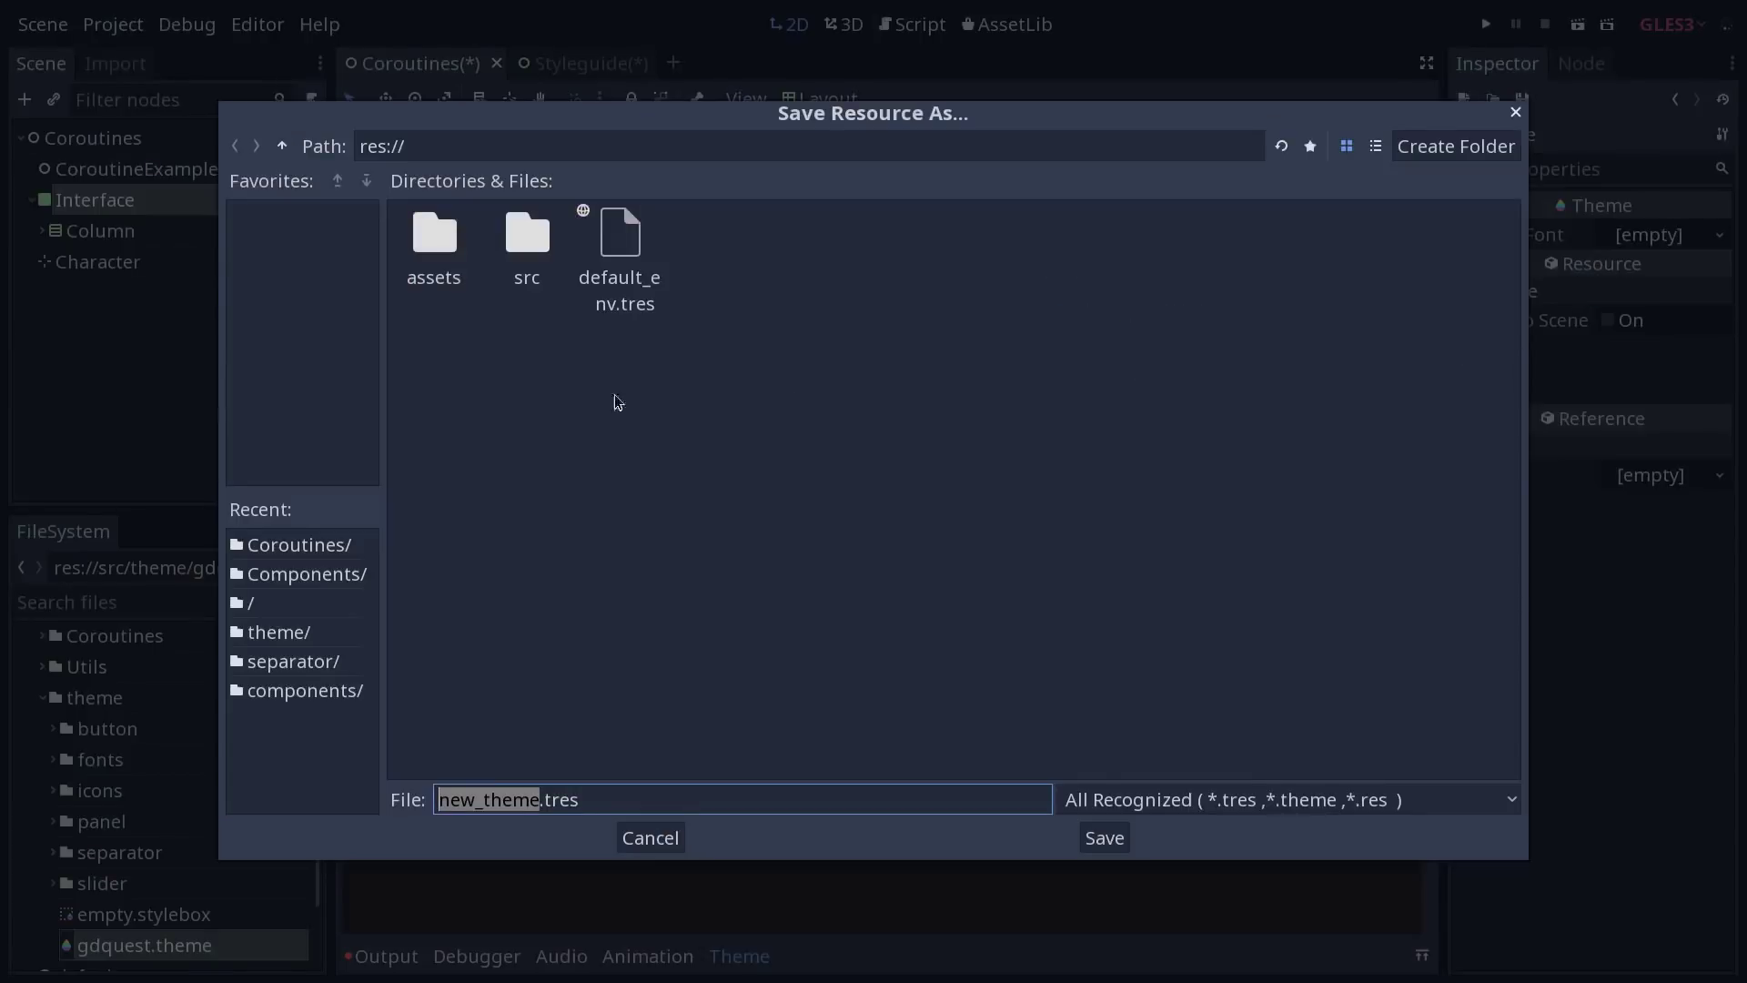
text(test_theme)
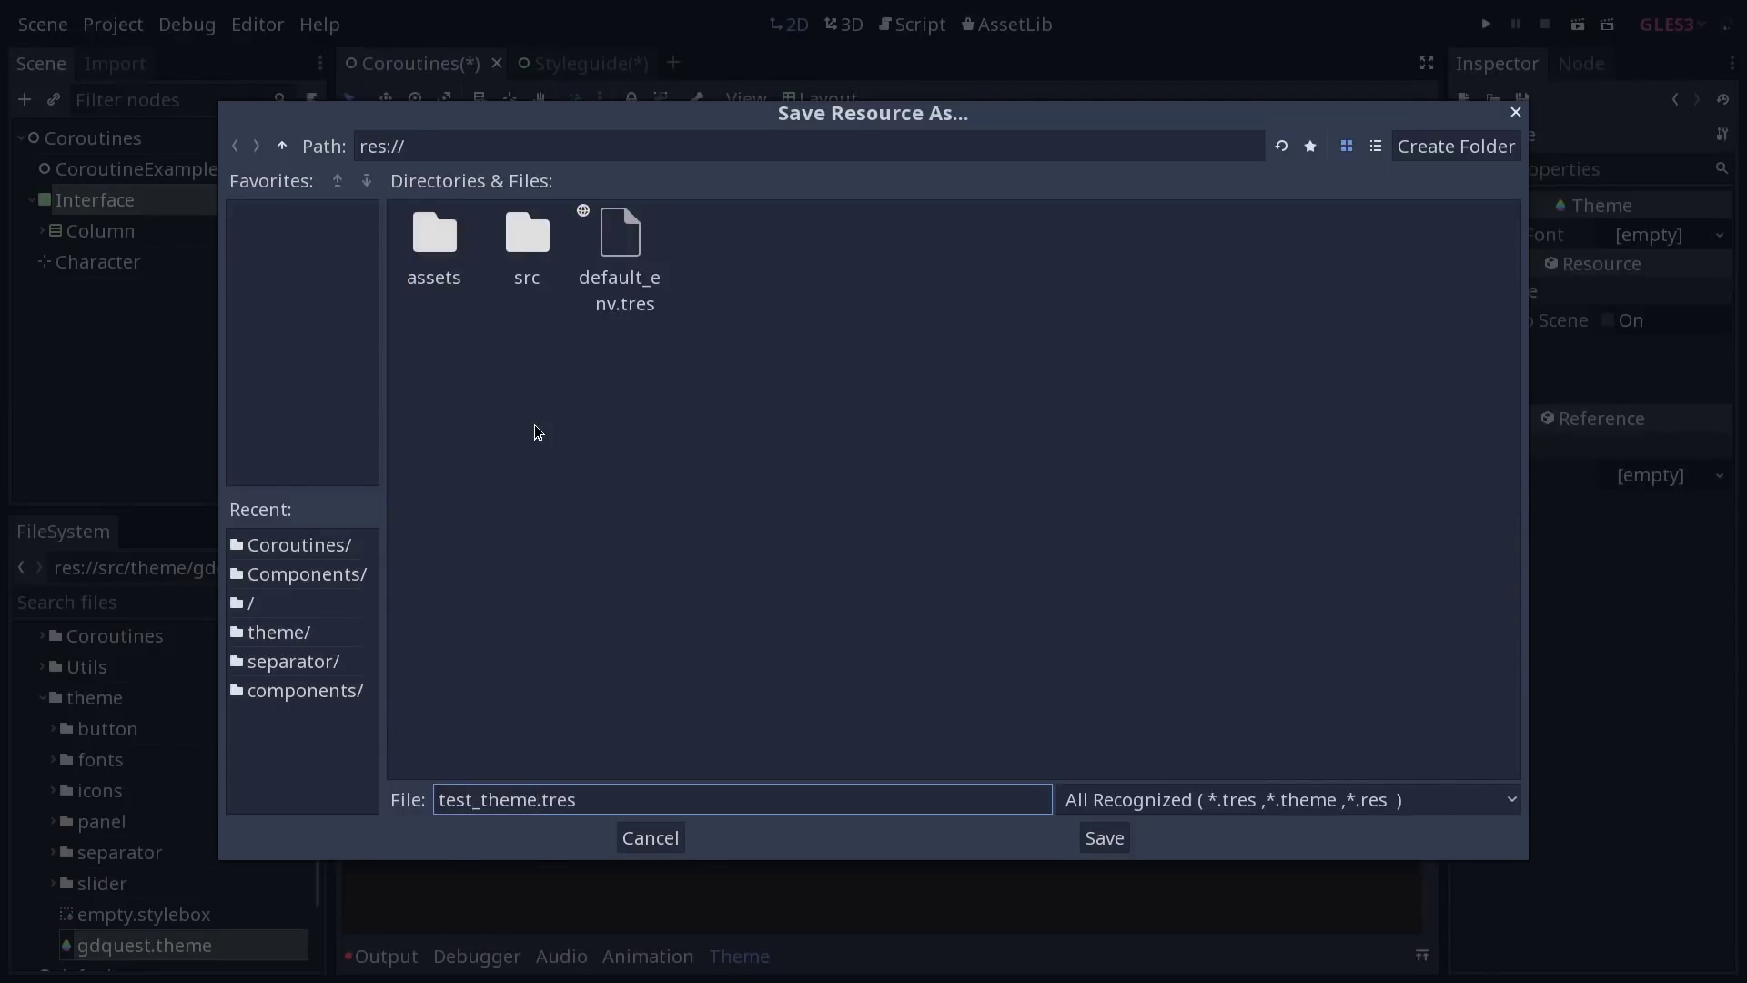
key(Return)
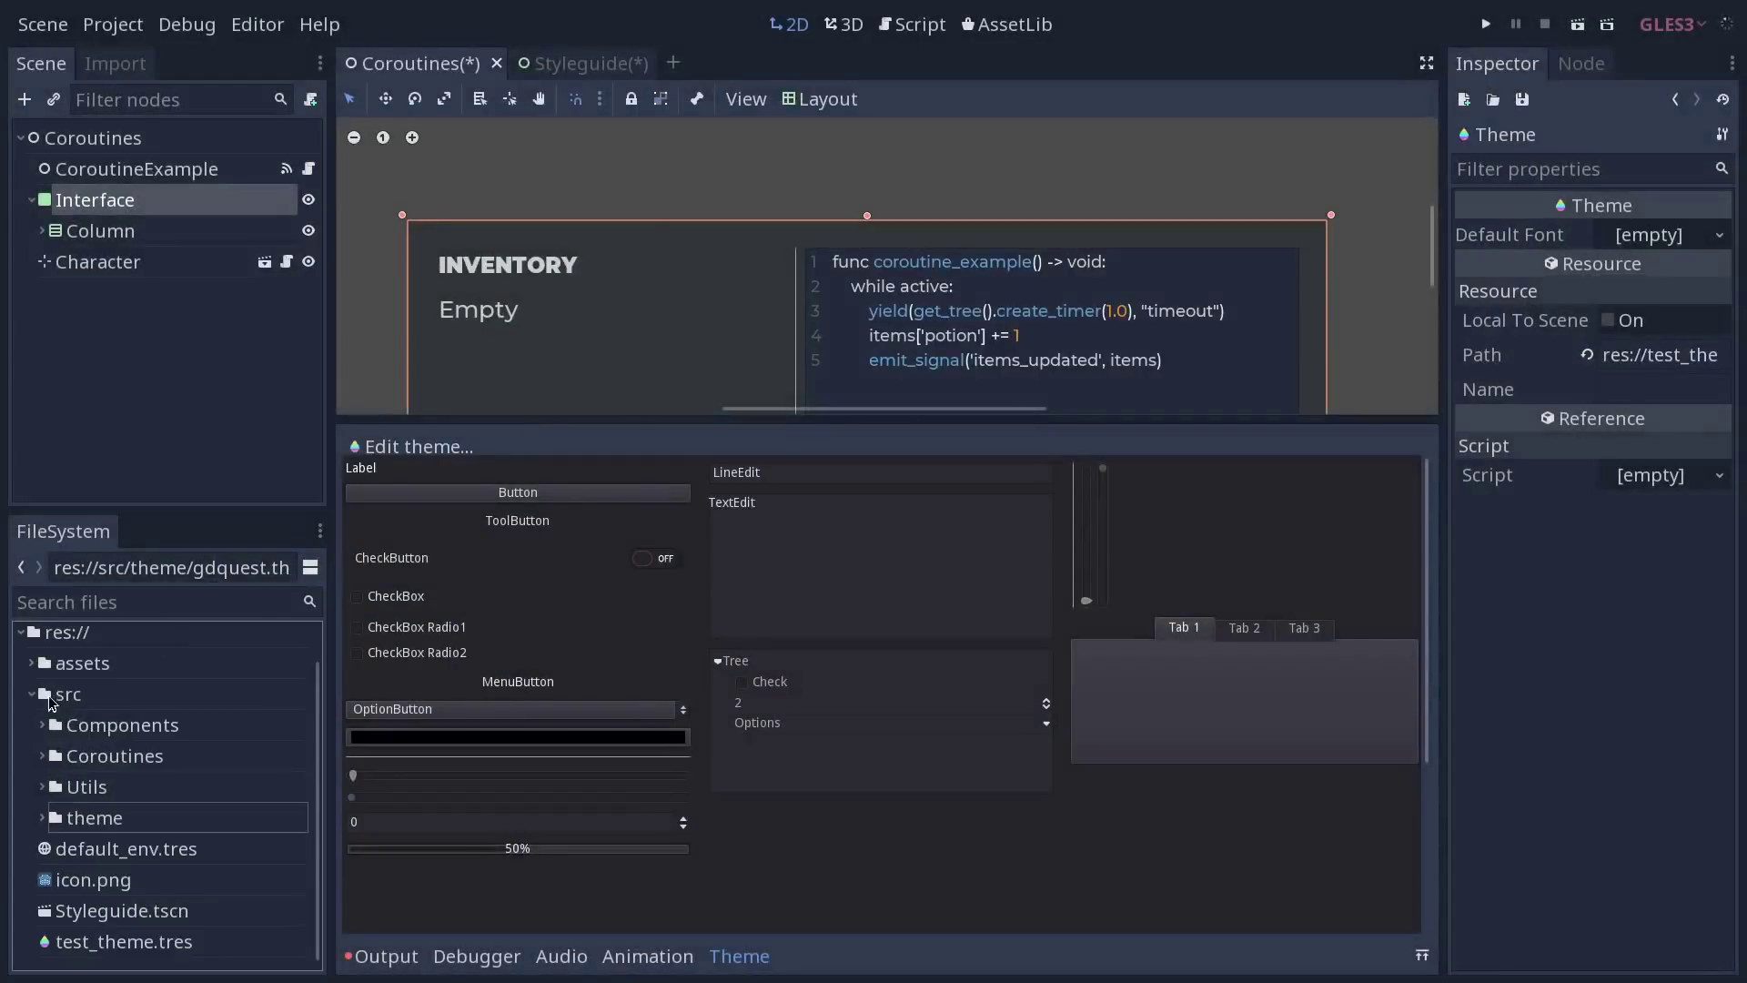
click(123, 946)
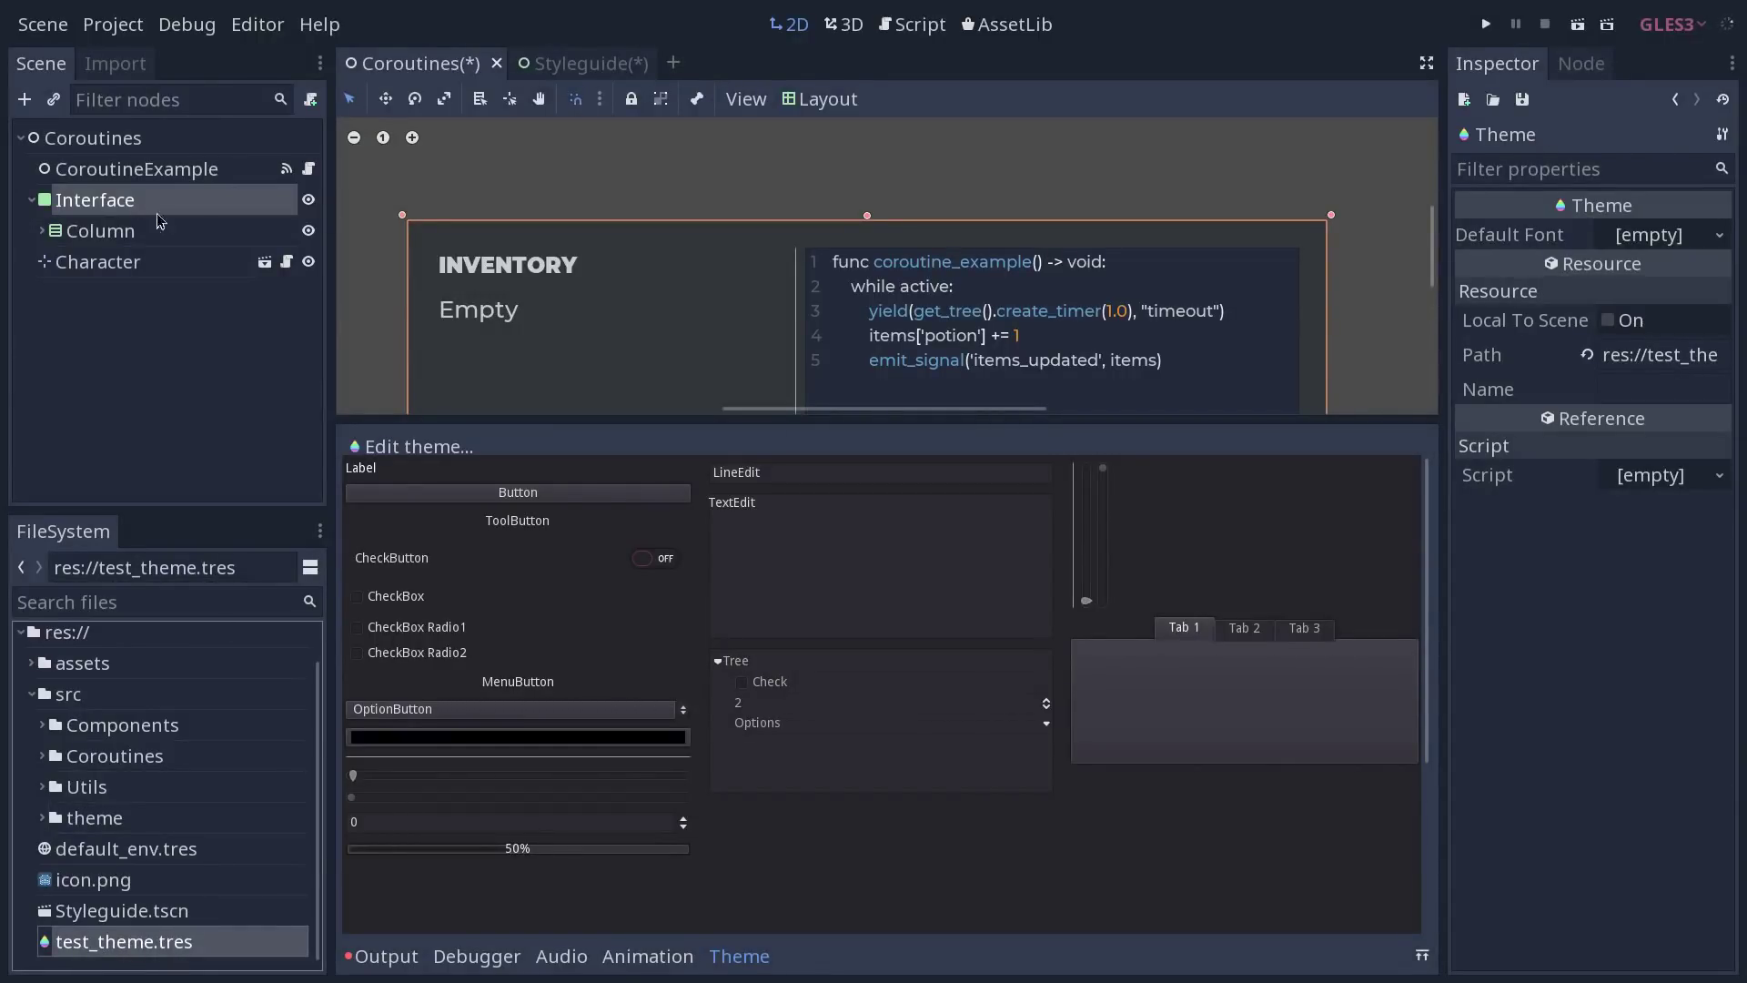
Step: Assign test_theme.tres to the Styleguide root's Theme property and expand its properties
click(558, 64)
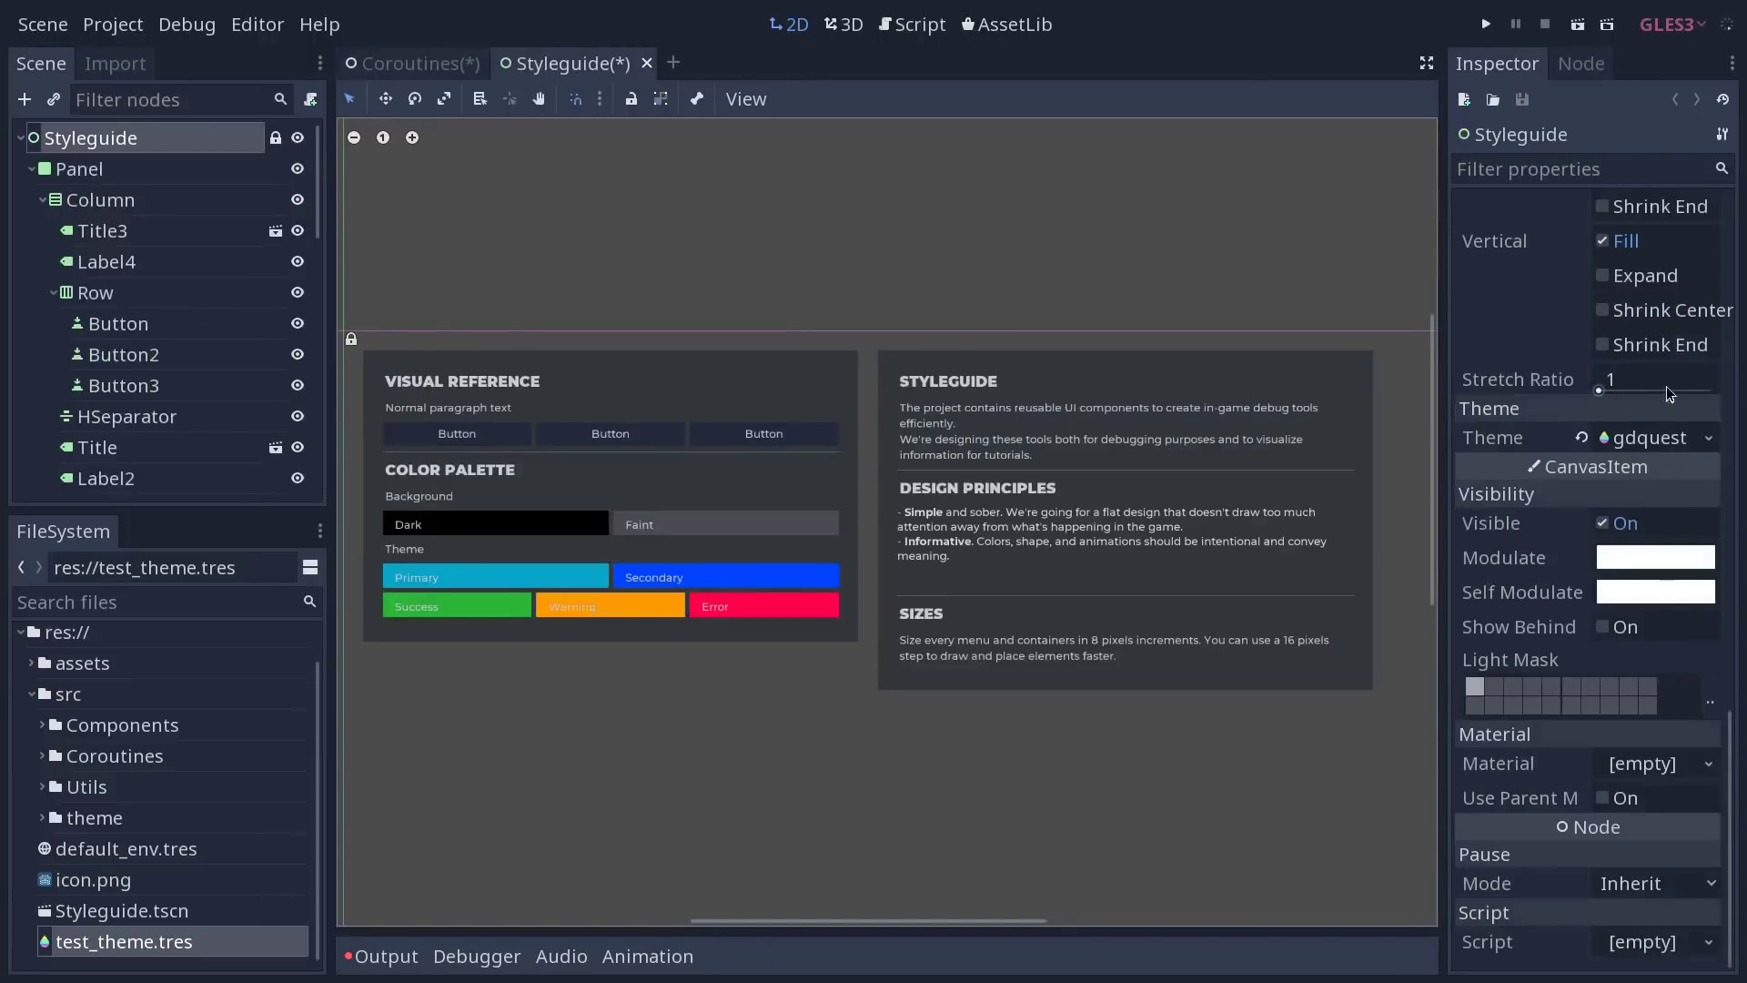
click(213, 937)
drag(215, 941, 1606, 440)
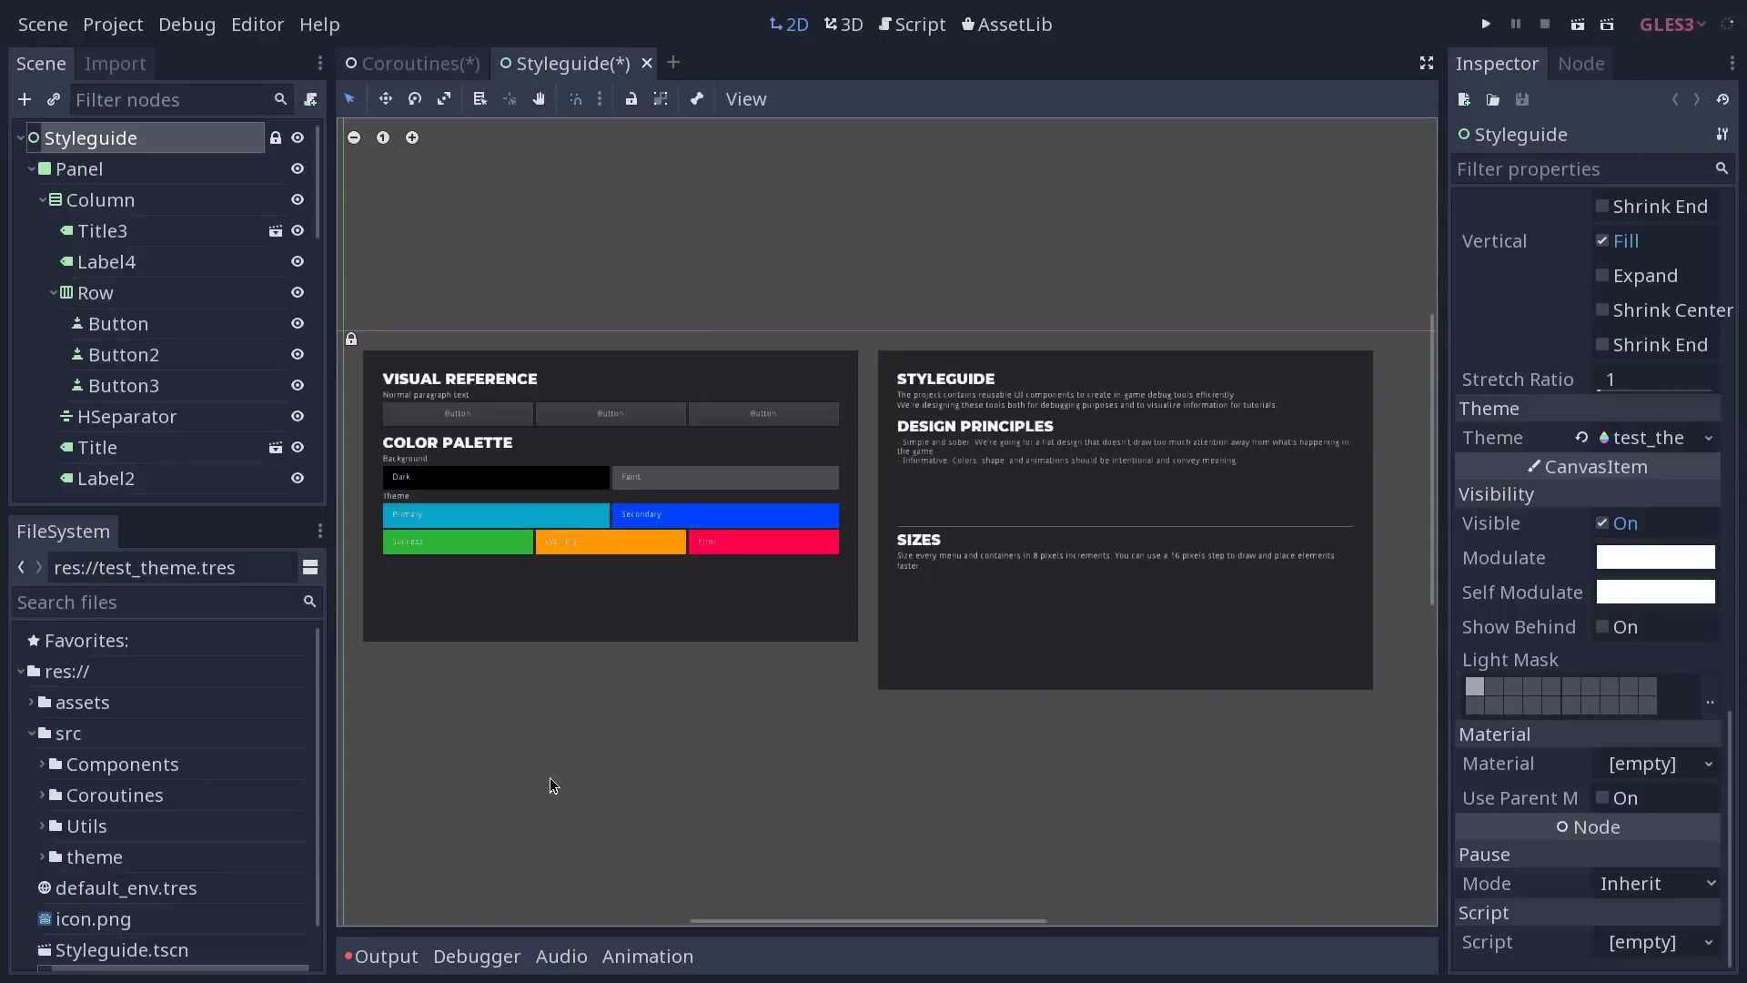
click(1631, 439)
mouse_move(1443, 461)
mouse_down()
mouse_move(1376, 461)
mouse_move(1428, 462)
mouse_up()
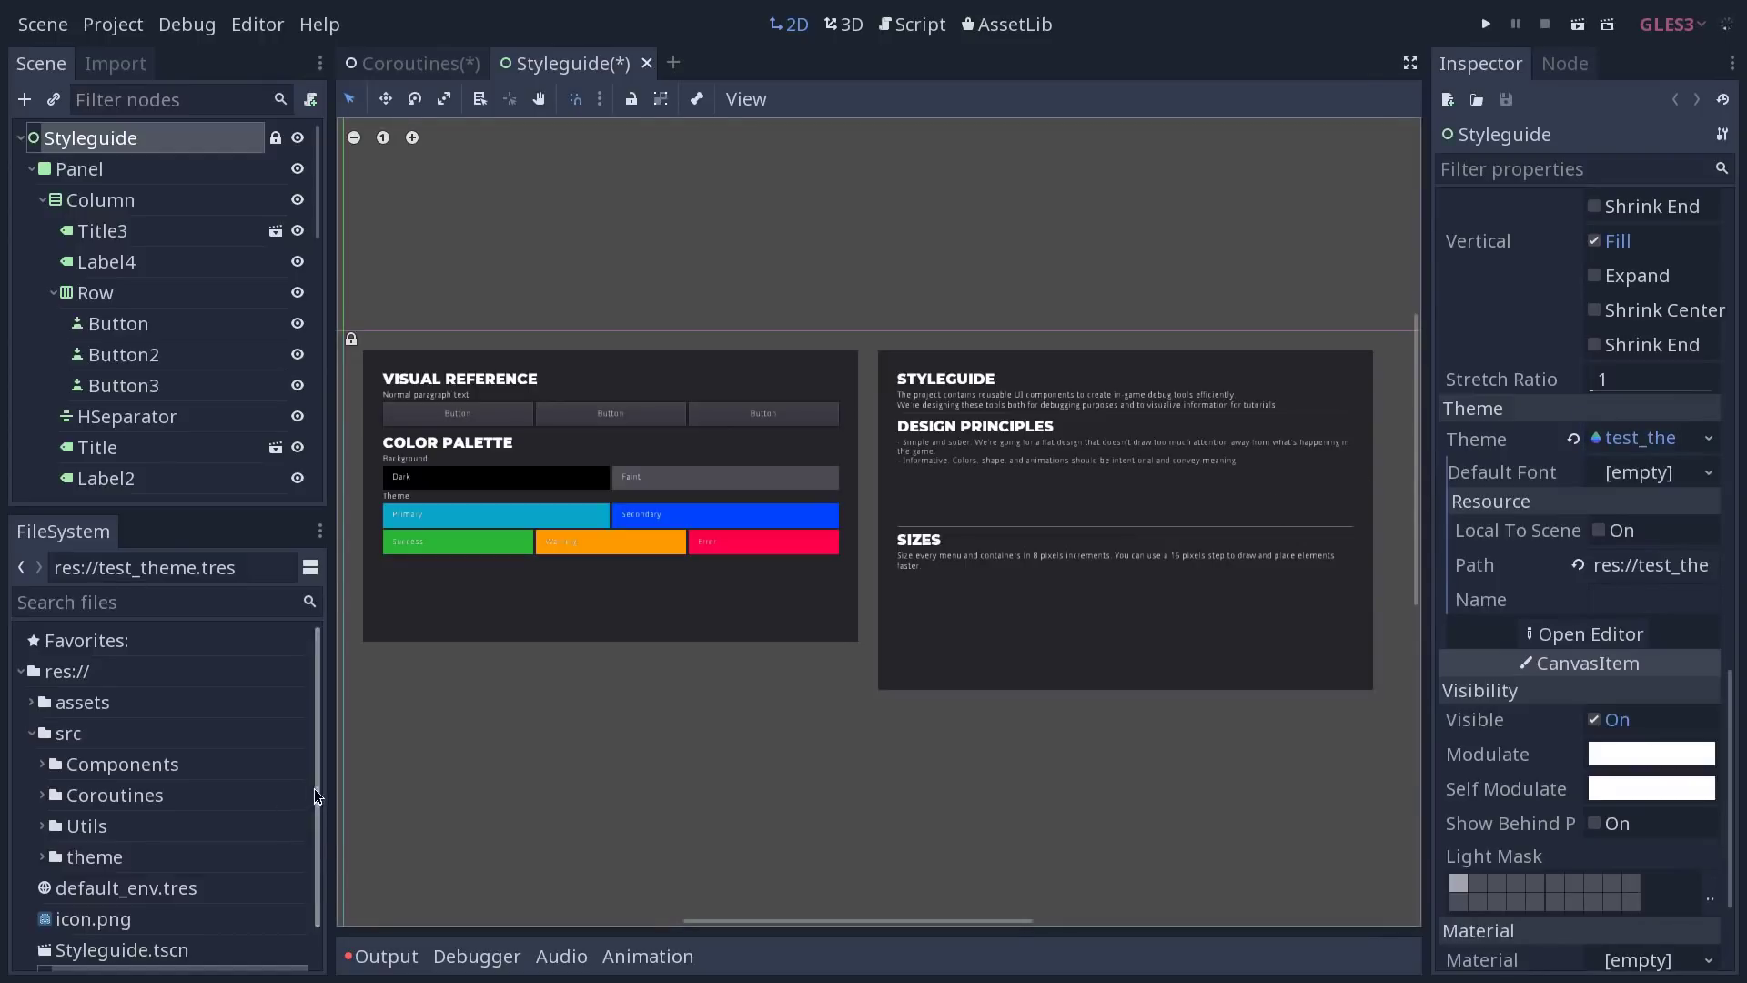
scroll(279, 820, down, 1)
Step: Open test_theme.tres and set montserrat_medium_26.tres, found by searching 'mont', as its Default Font
click(173, 946)
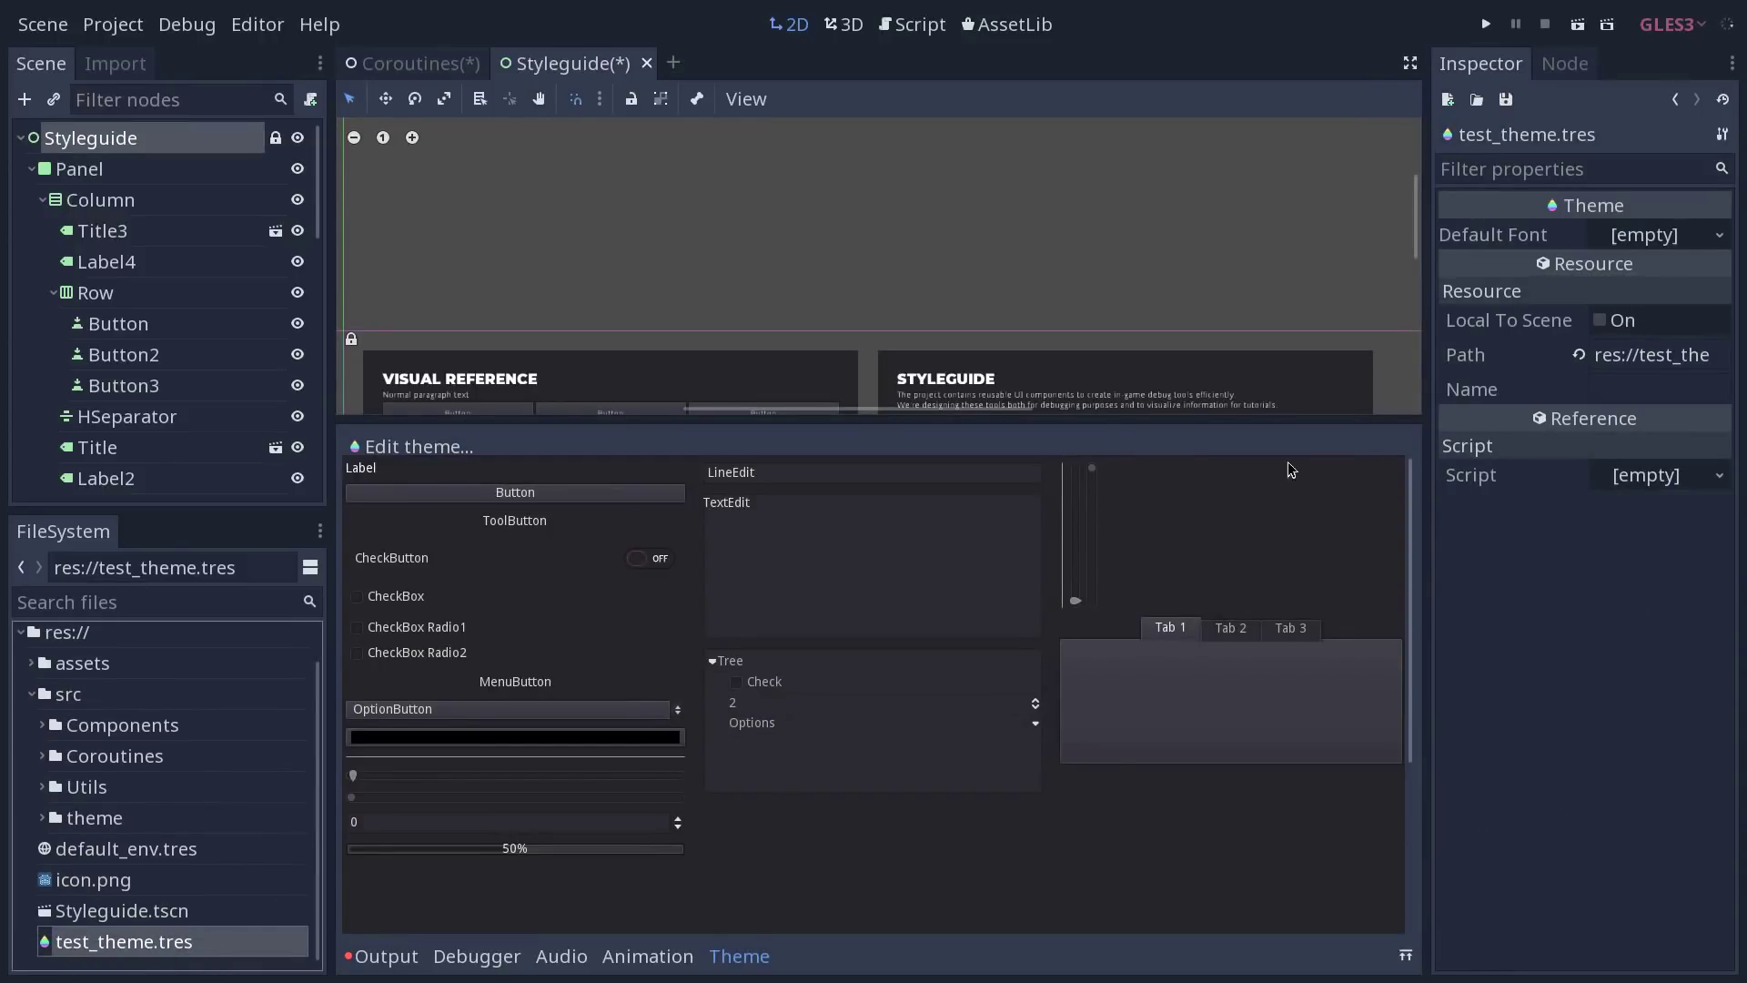
drag(901, 422, 867, 707)
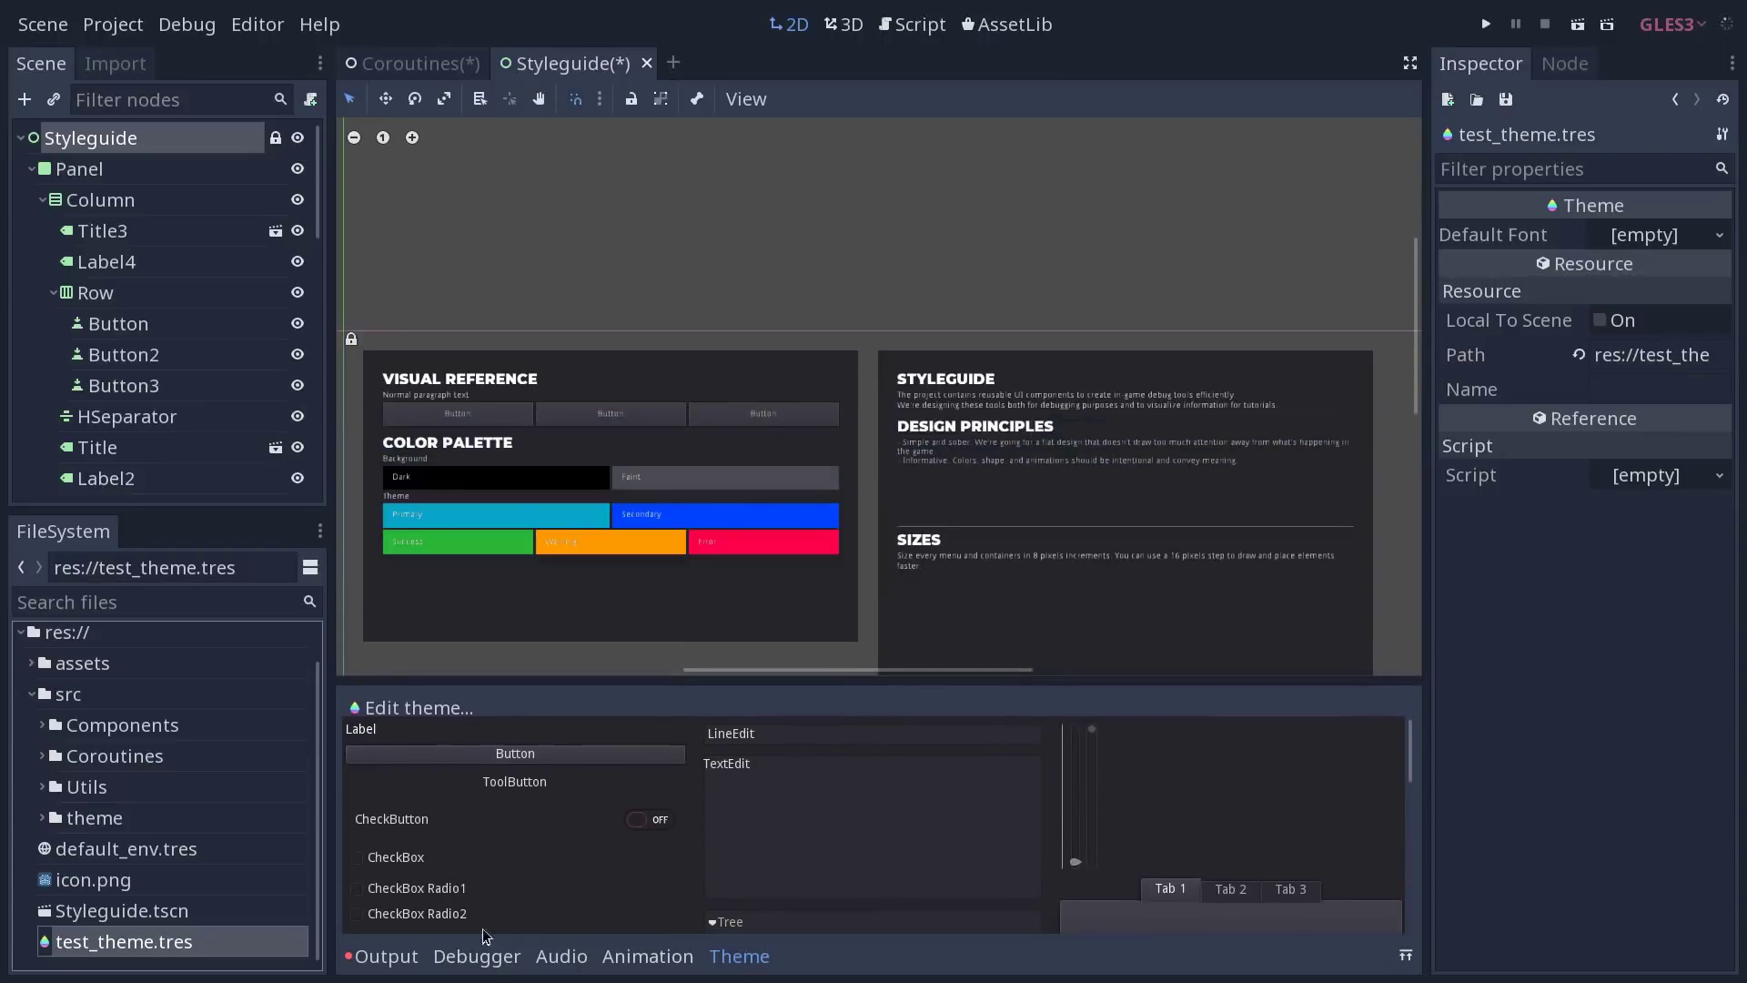
scroll(967, 294, down, 2)
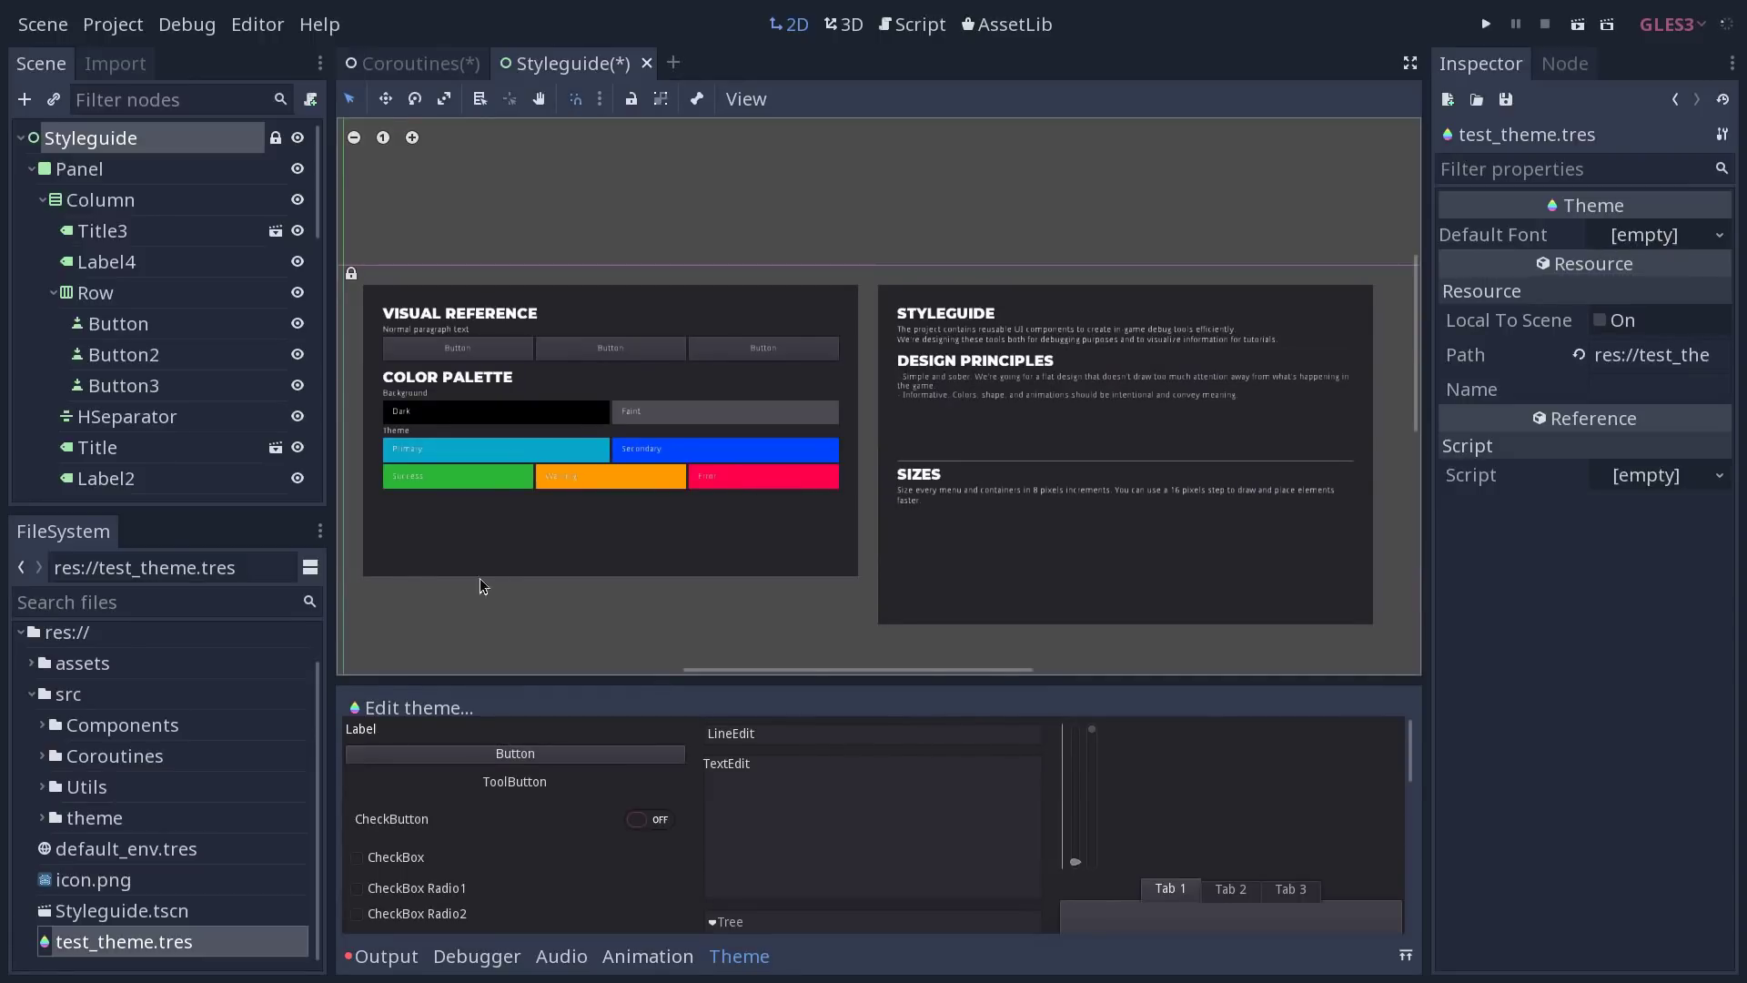
click(259, 599)
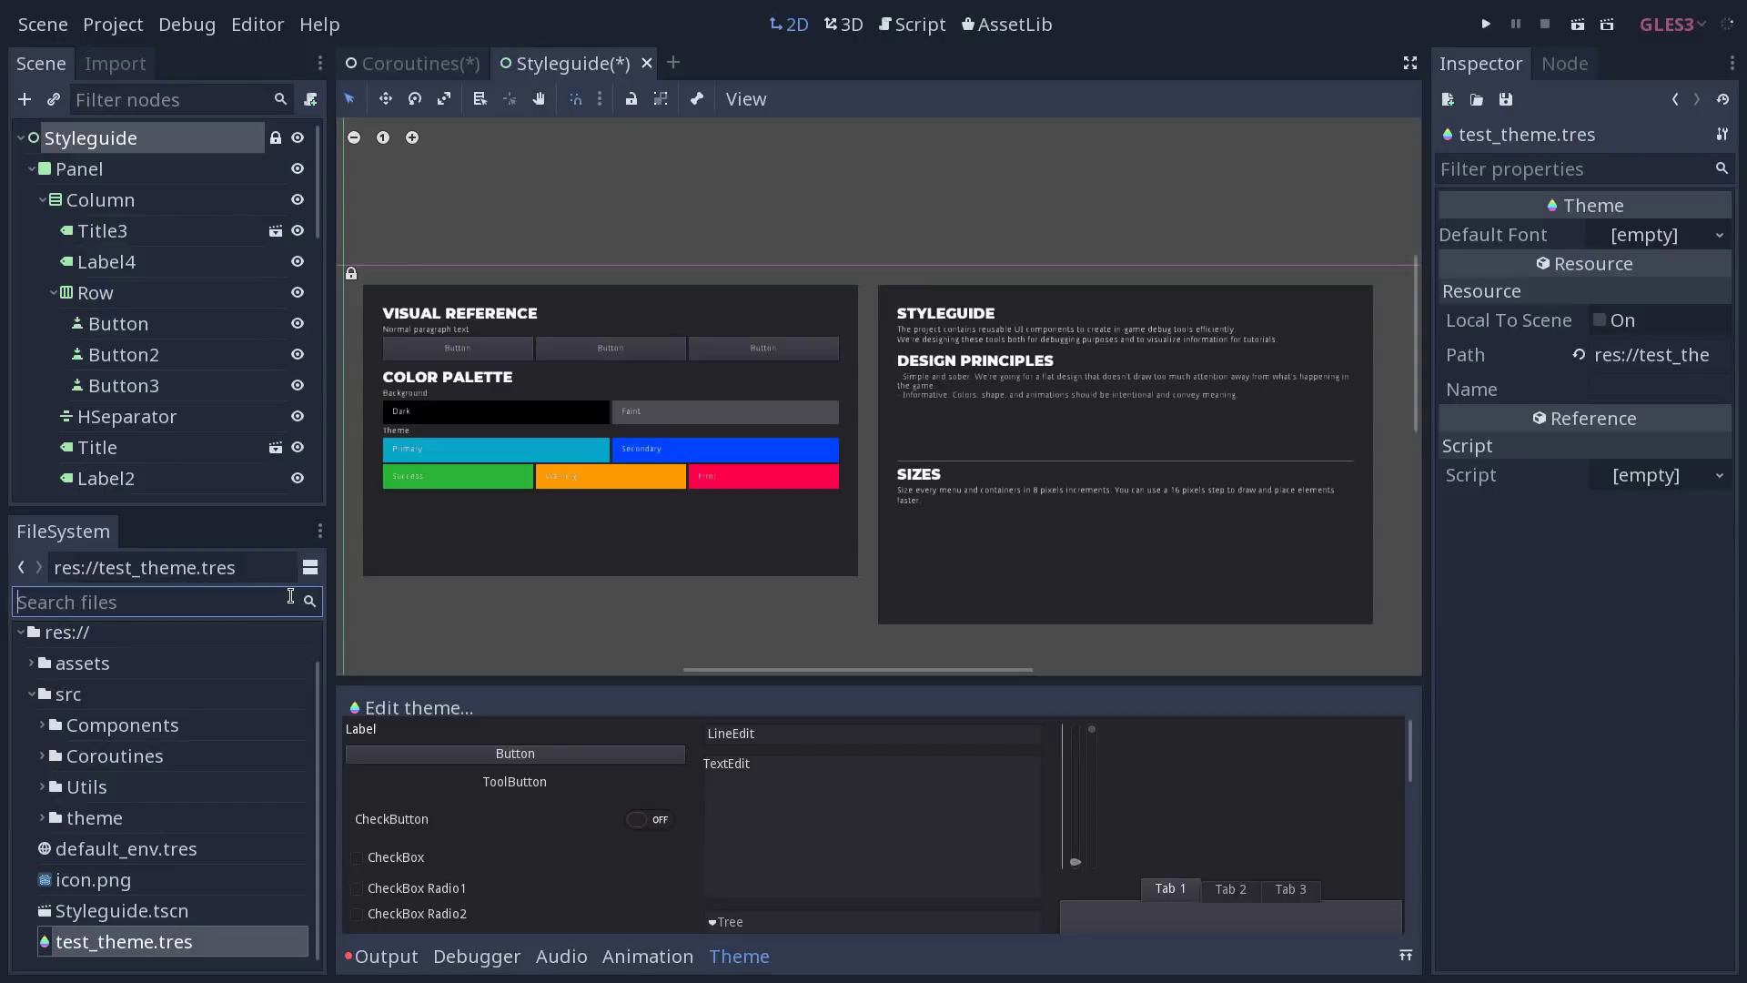
text(mont)
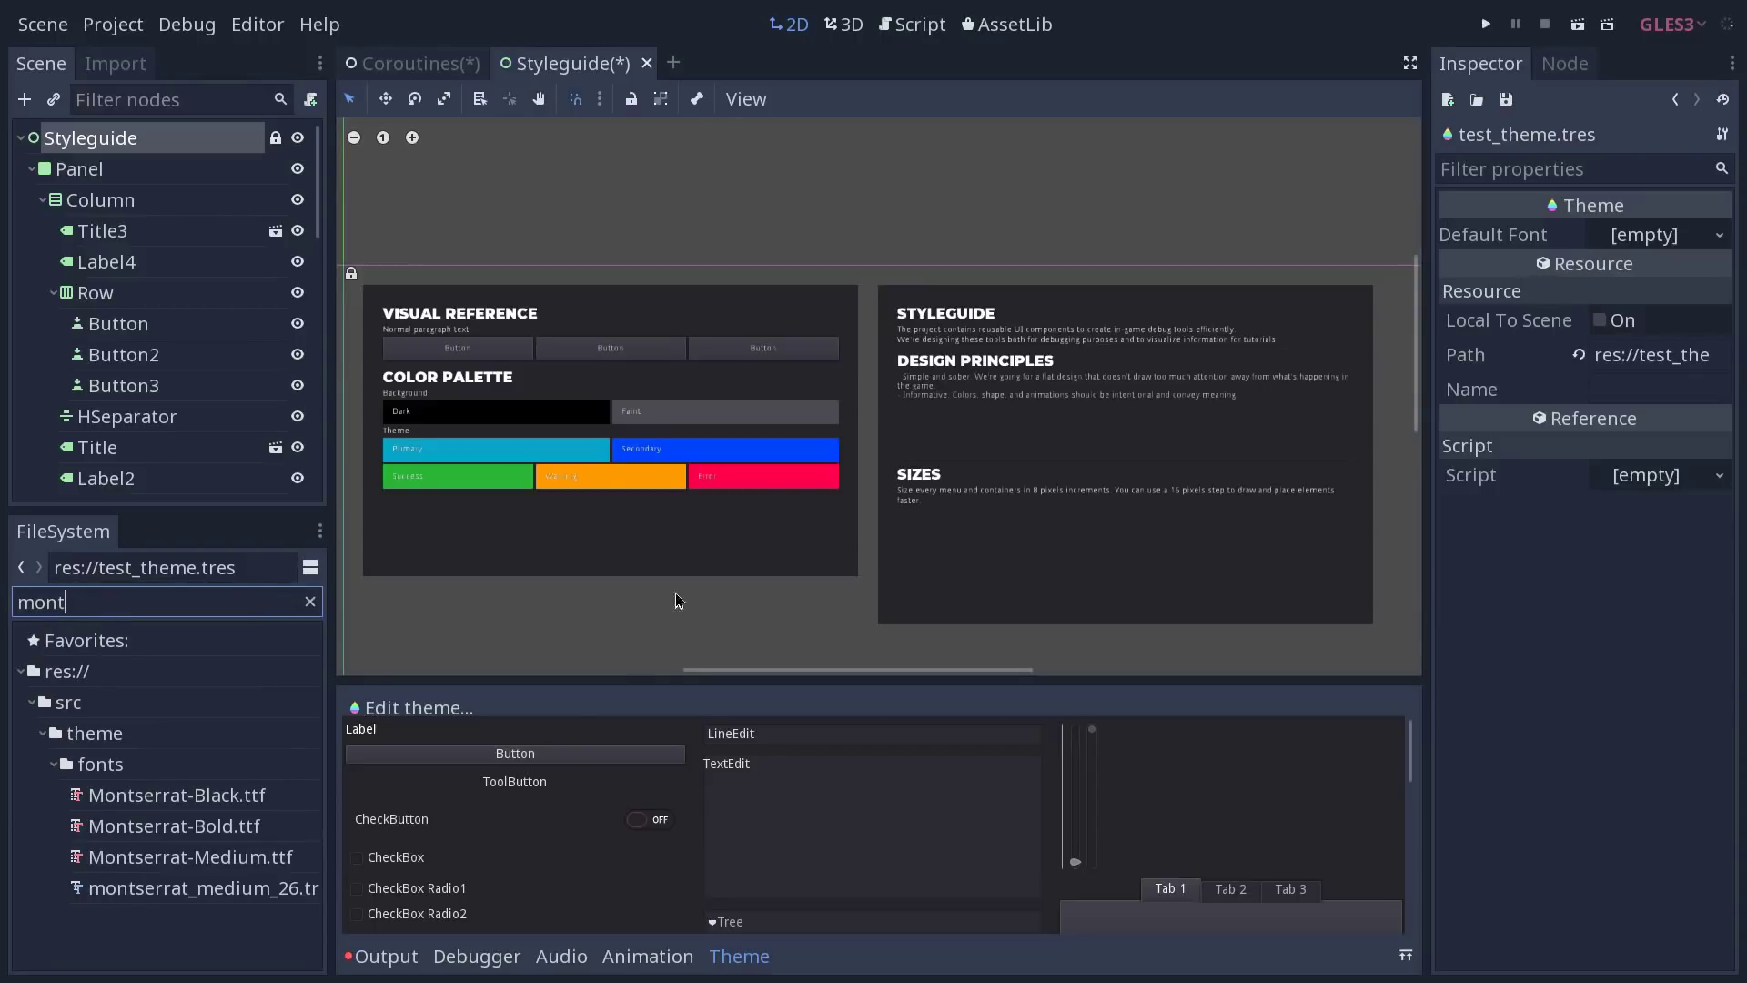
click(204, 893)
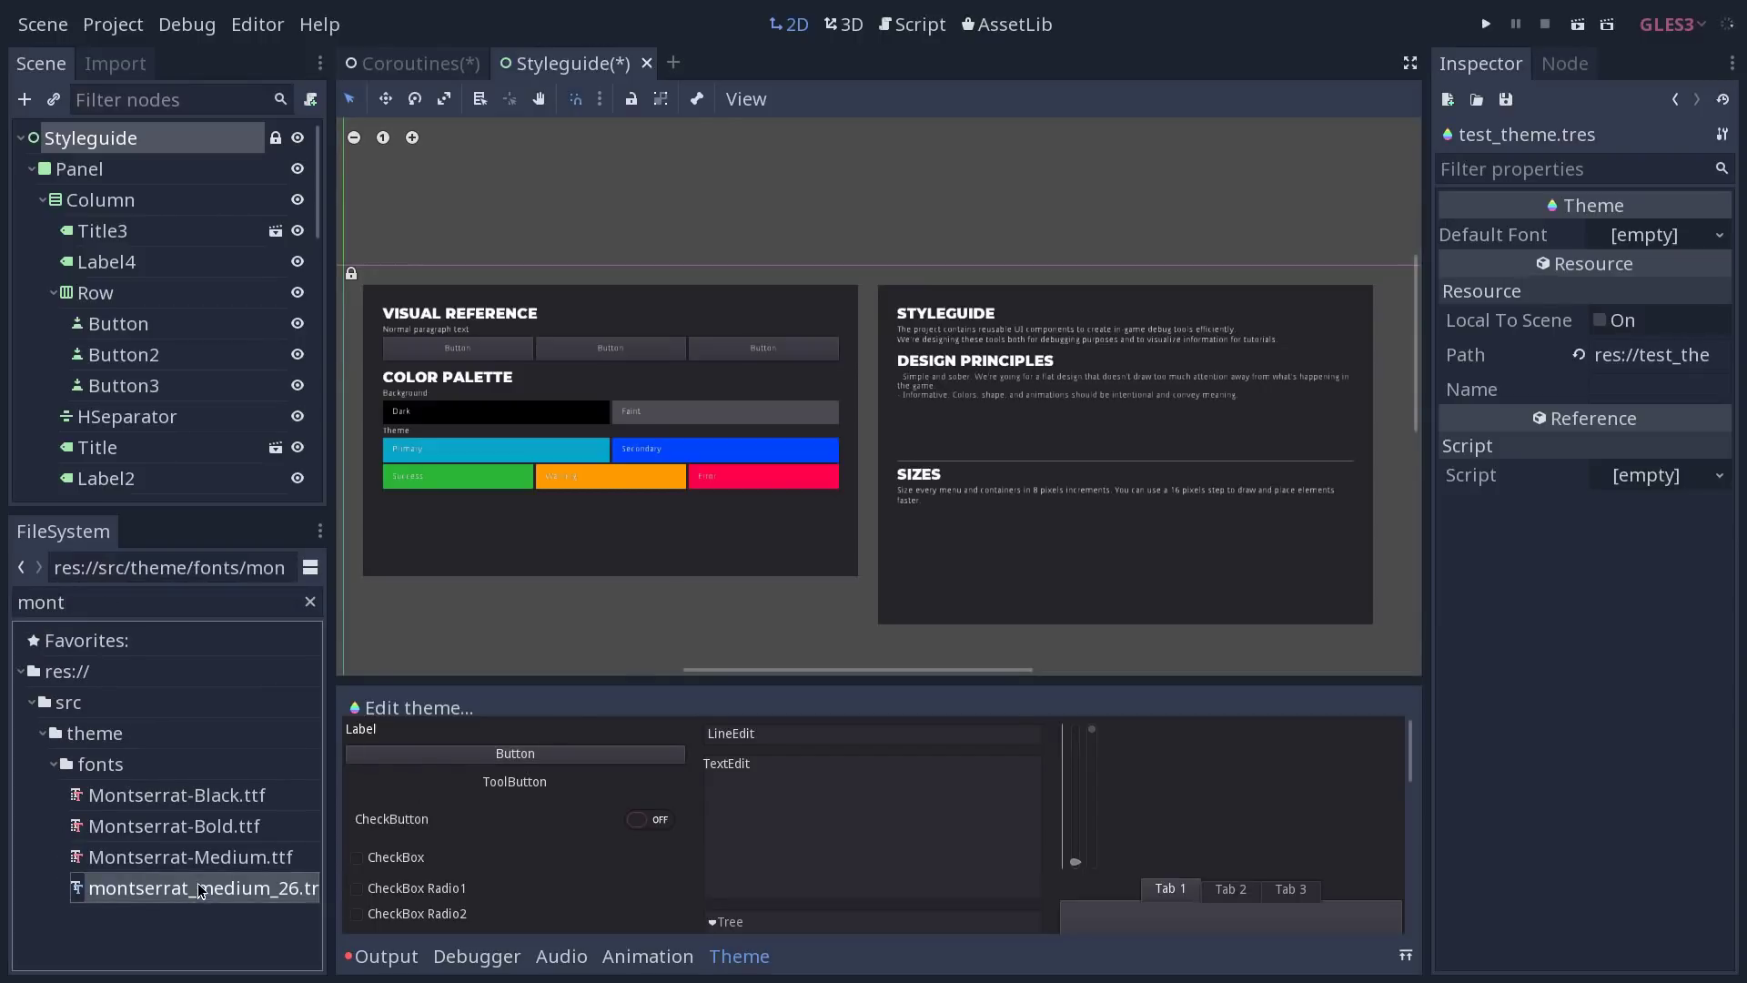
drag(201, 890, 1637, 235)
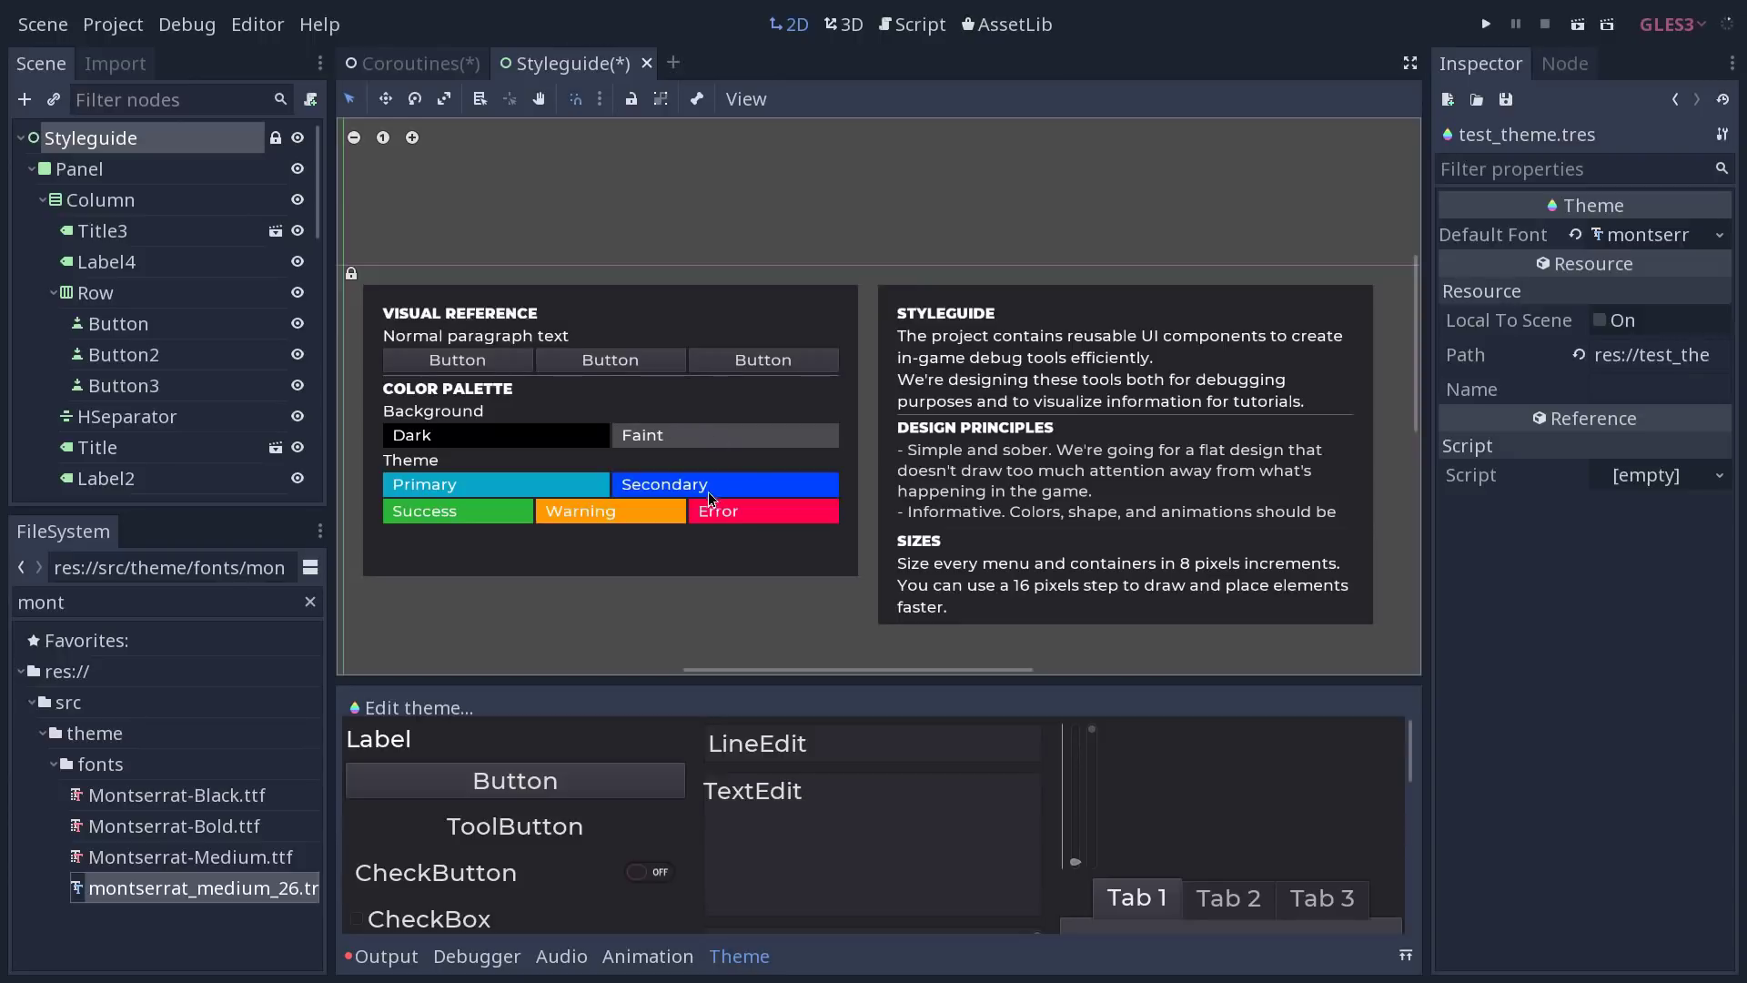
Step: Replace the Default Font with default_font.tres and test text selection in the TextEdit and LineEdit previews
click(310, 602)
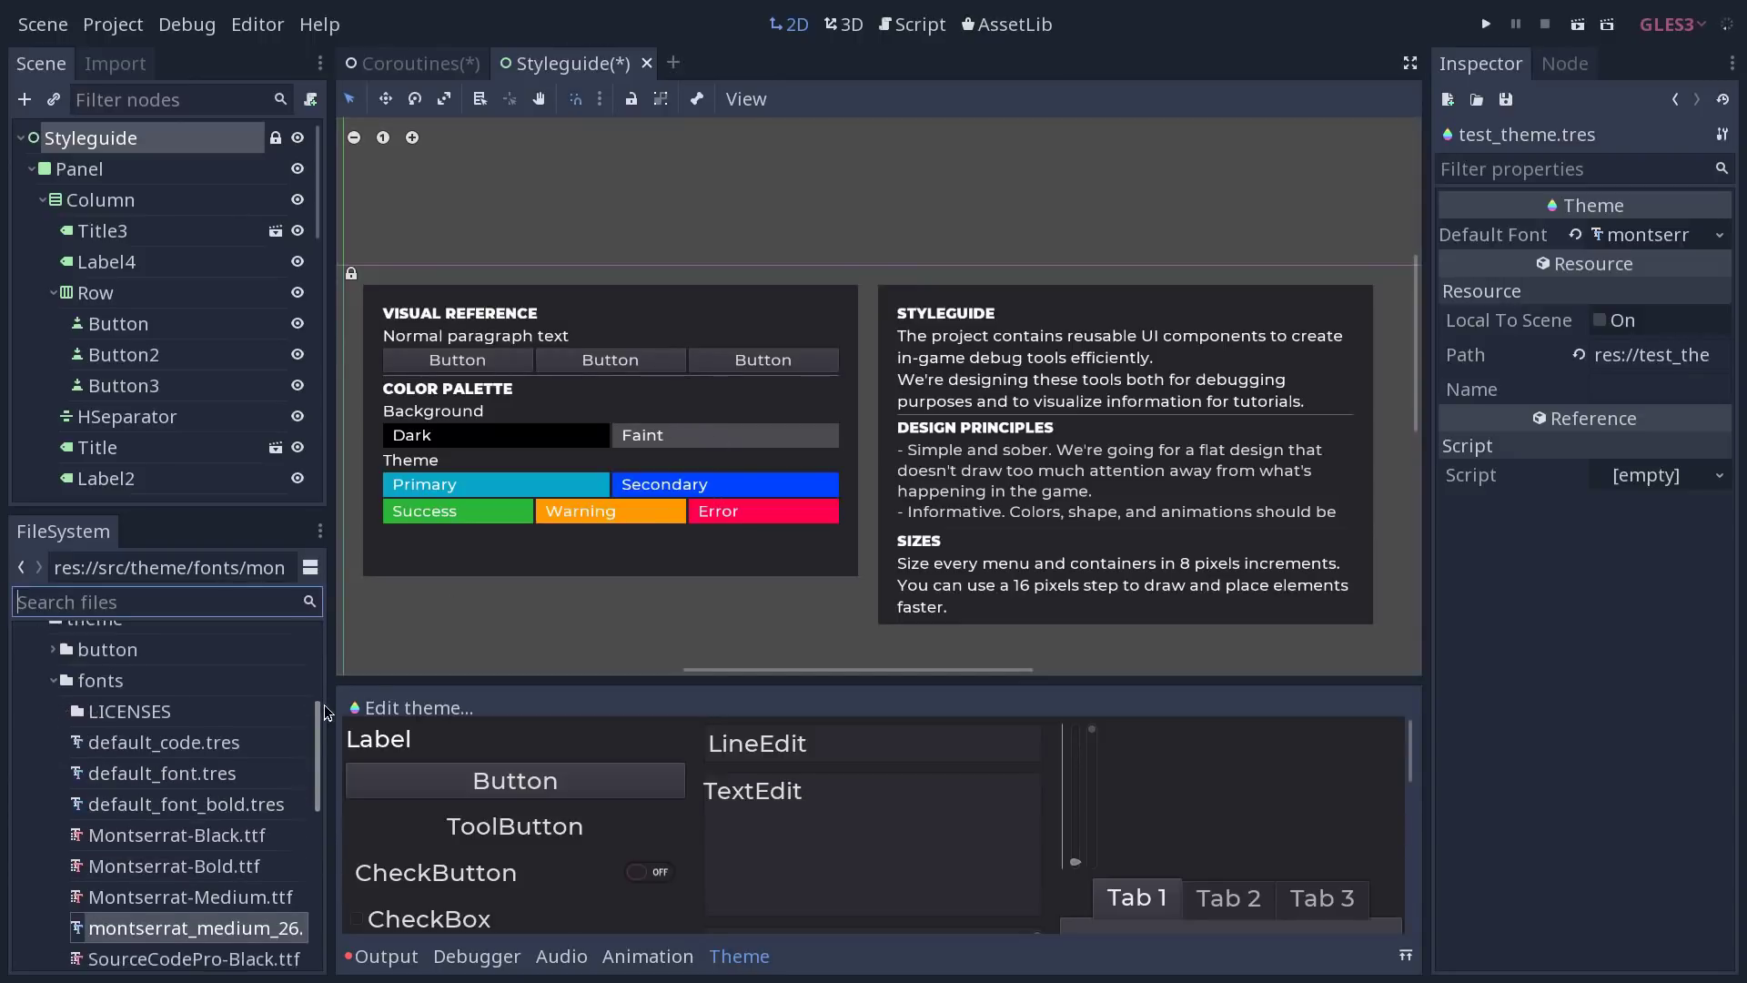
drag(206, 776, 1629, 235)
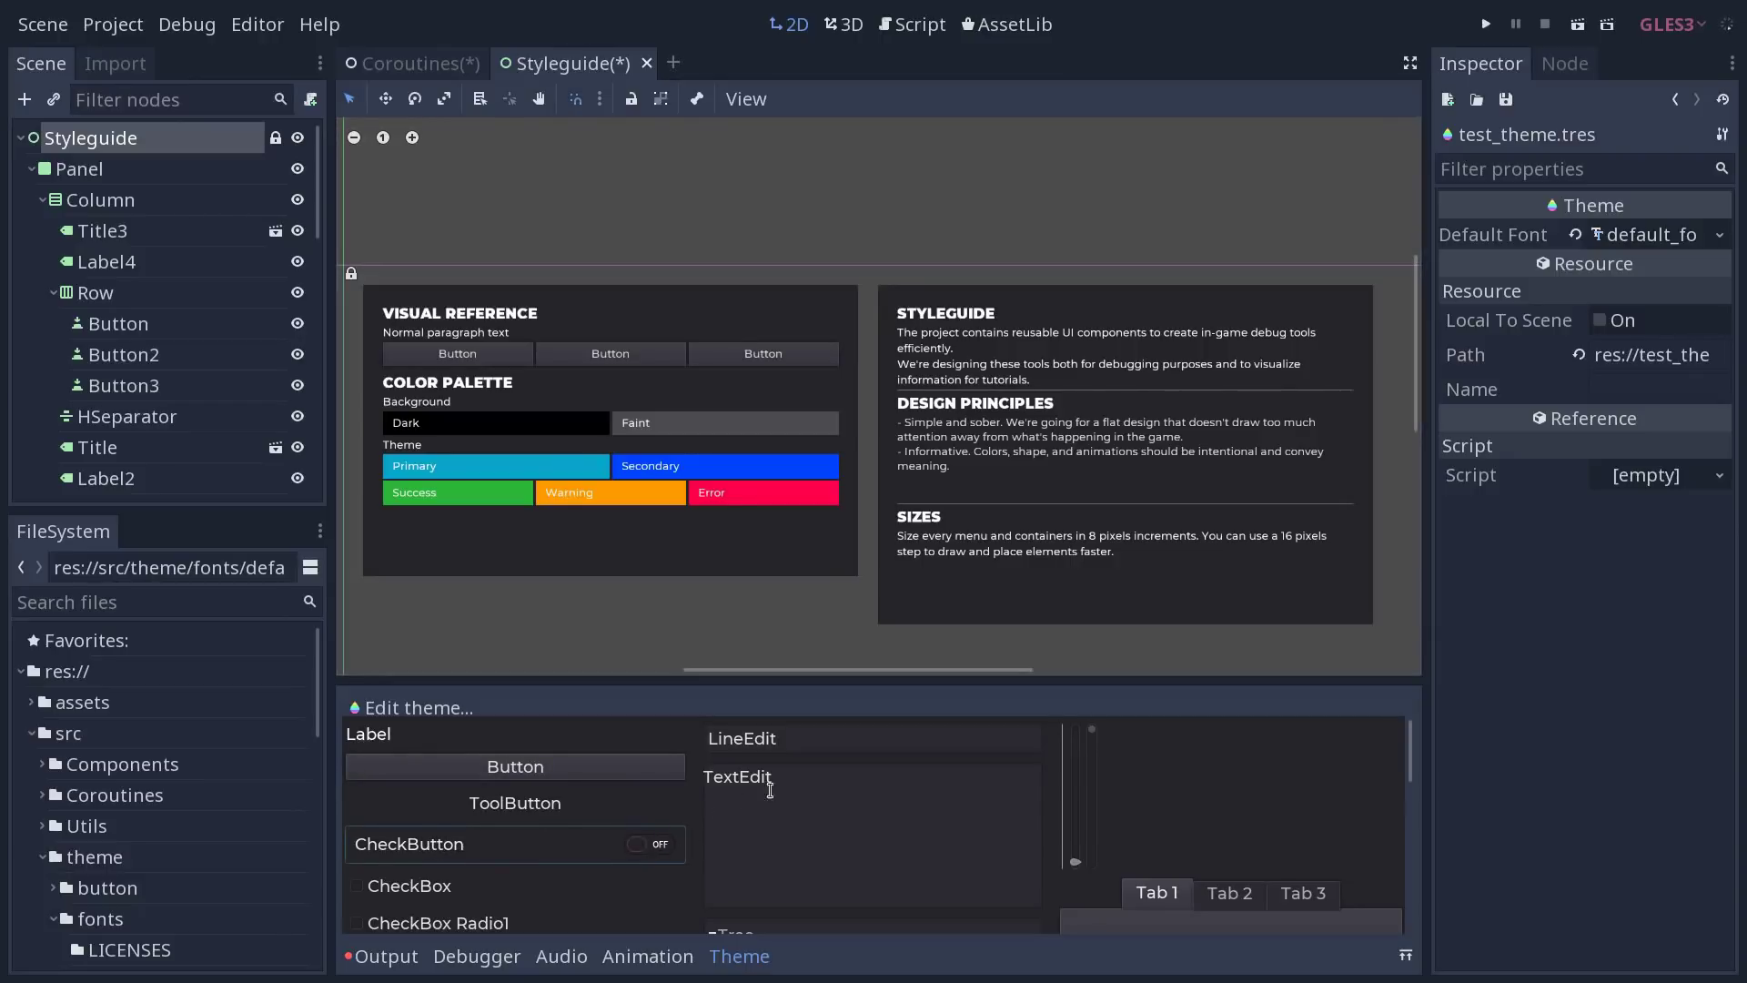
double_click(765, 779)
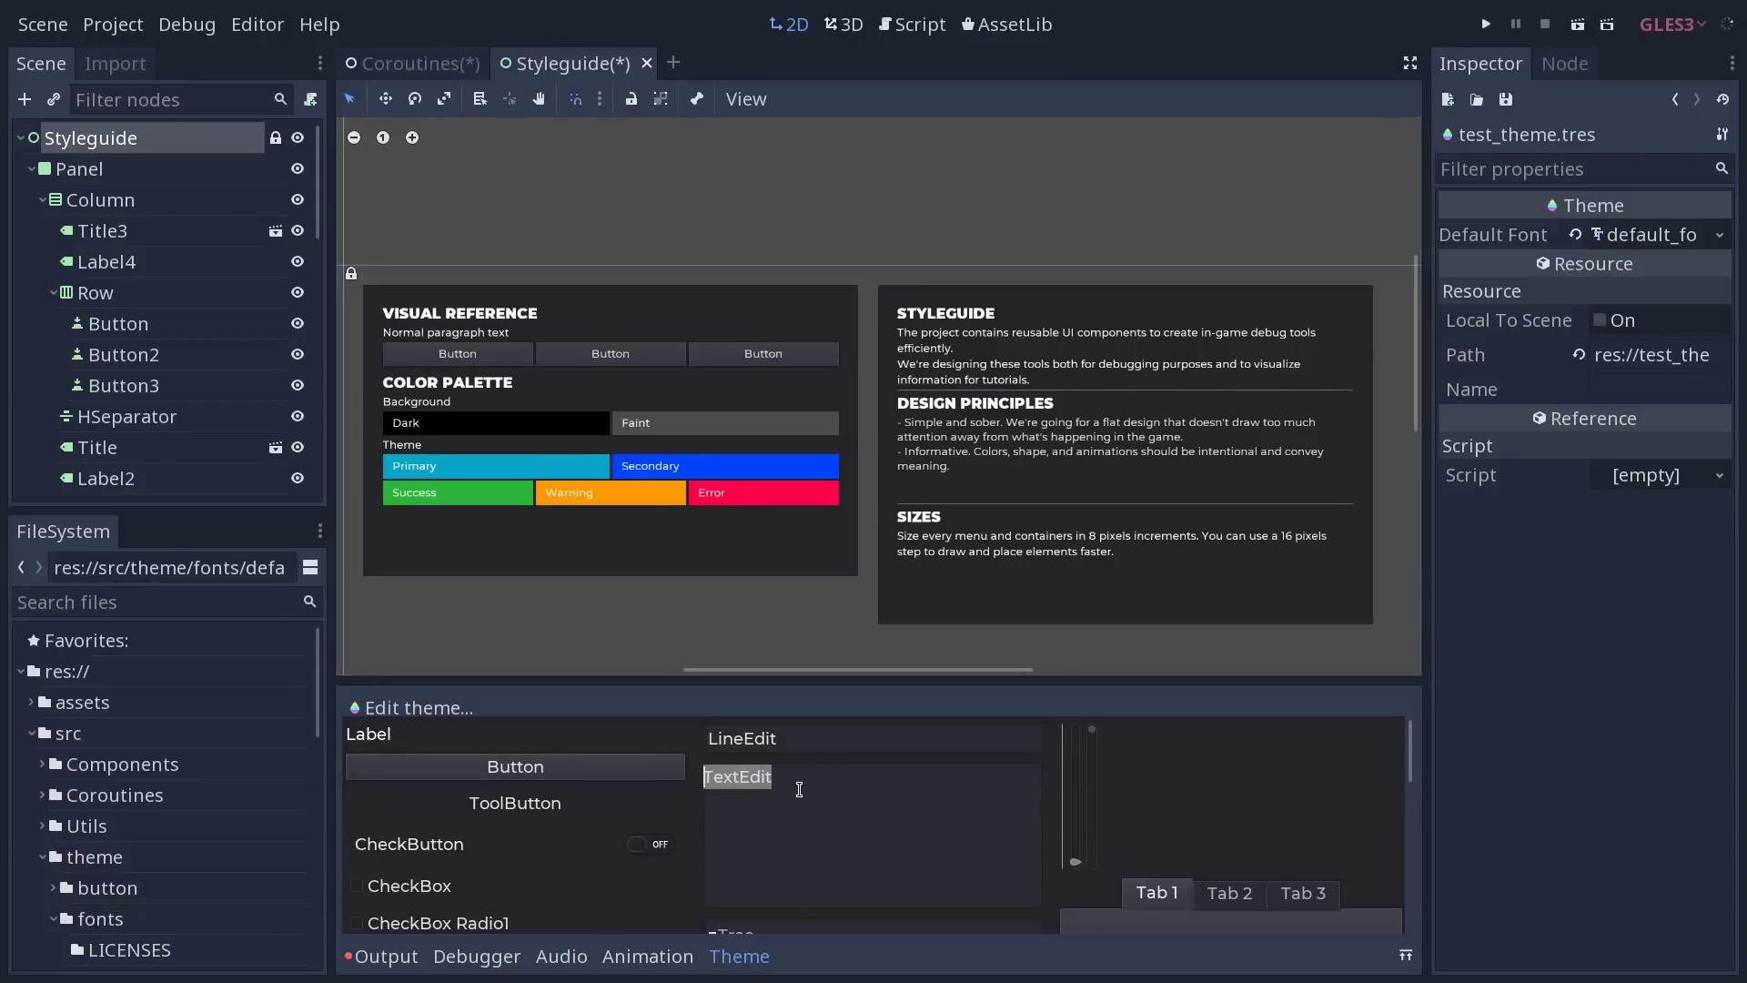
click(805, 788)
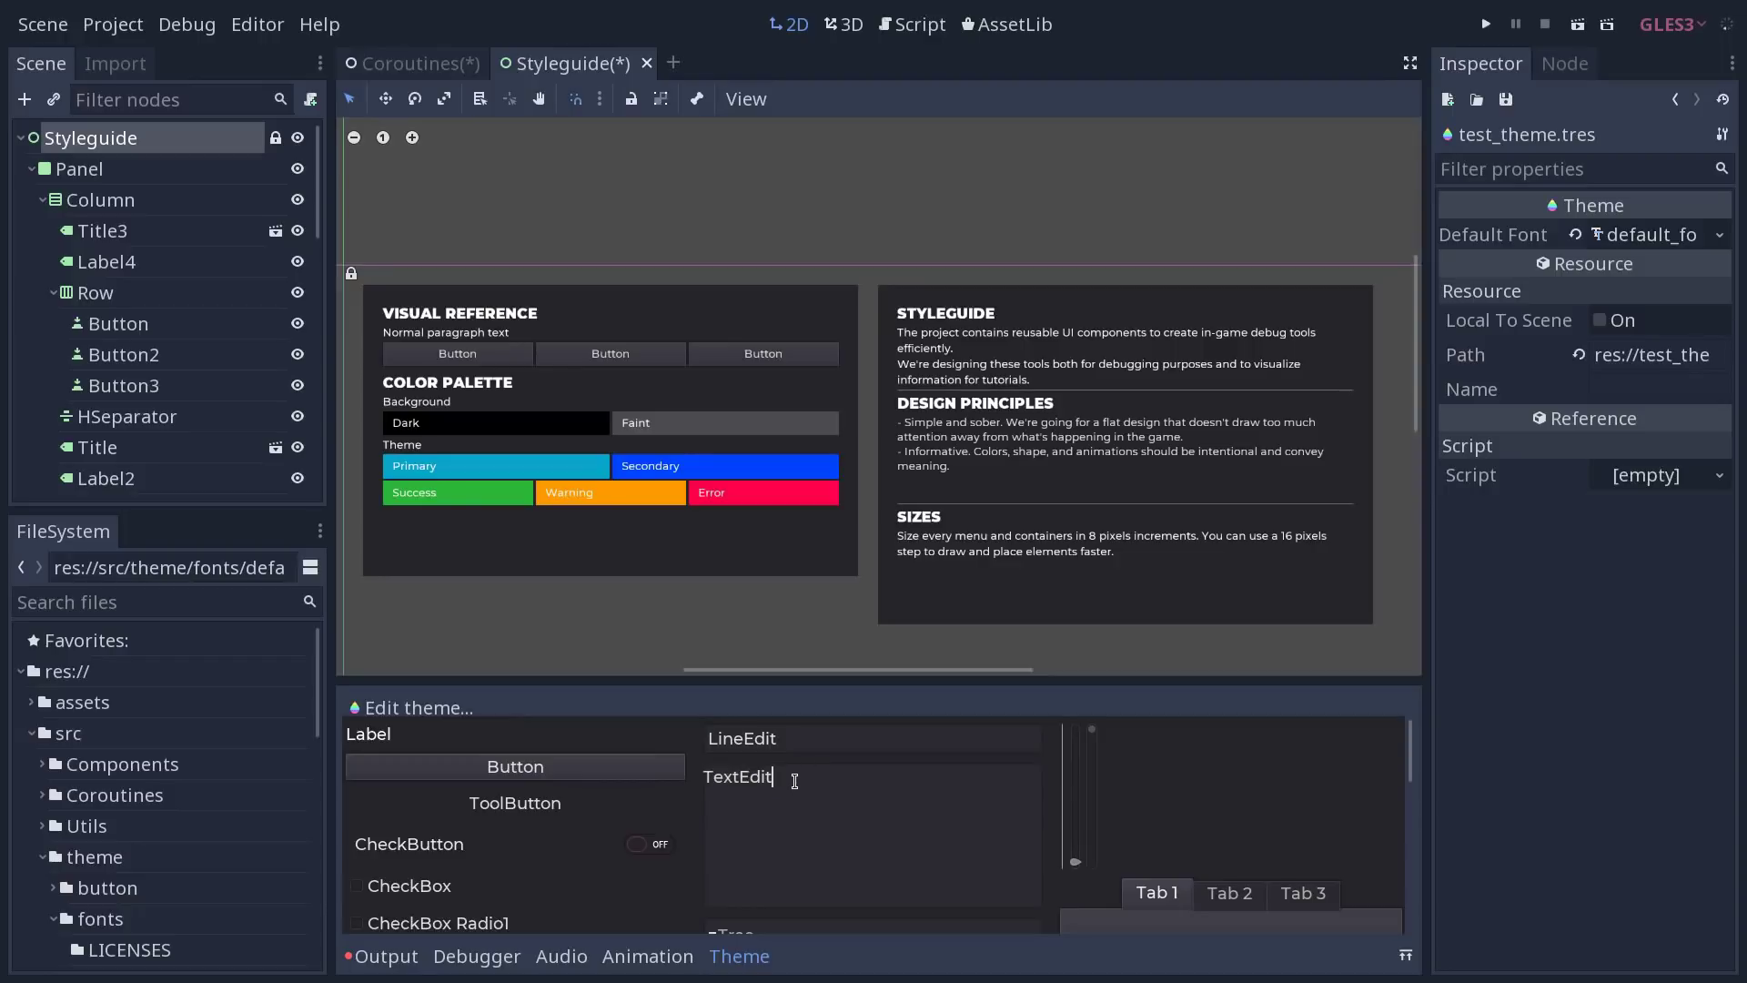
double_click(790, 738)
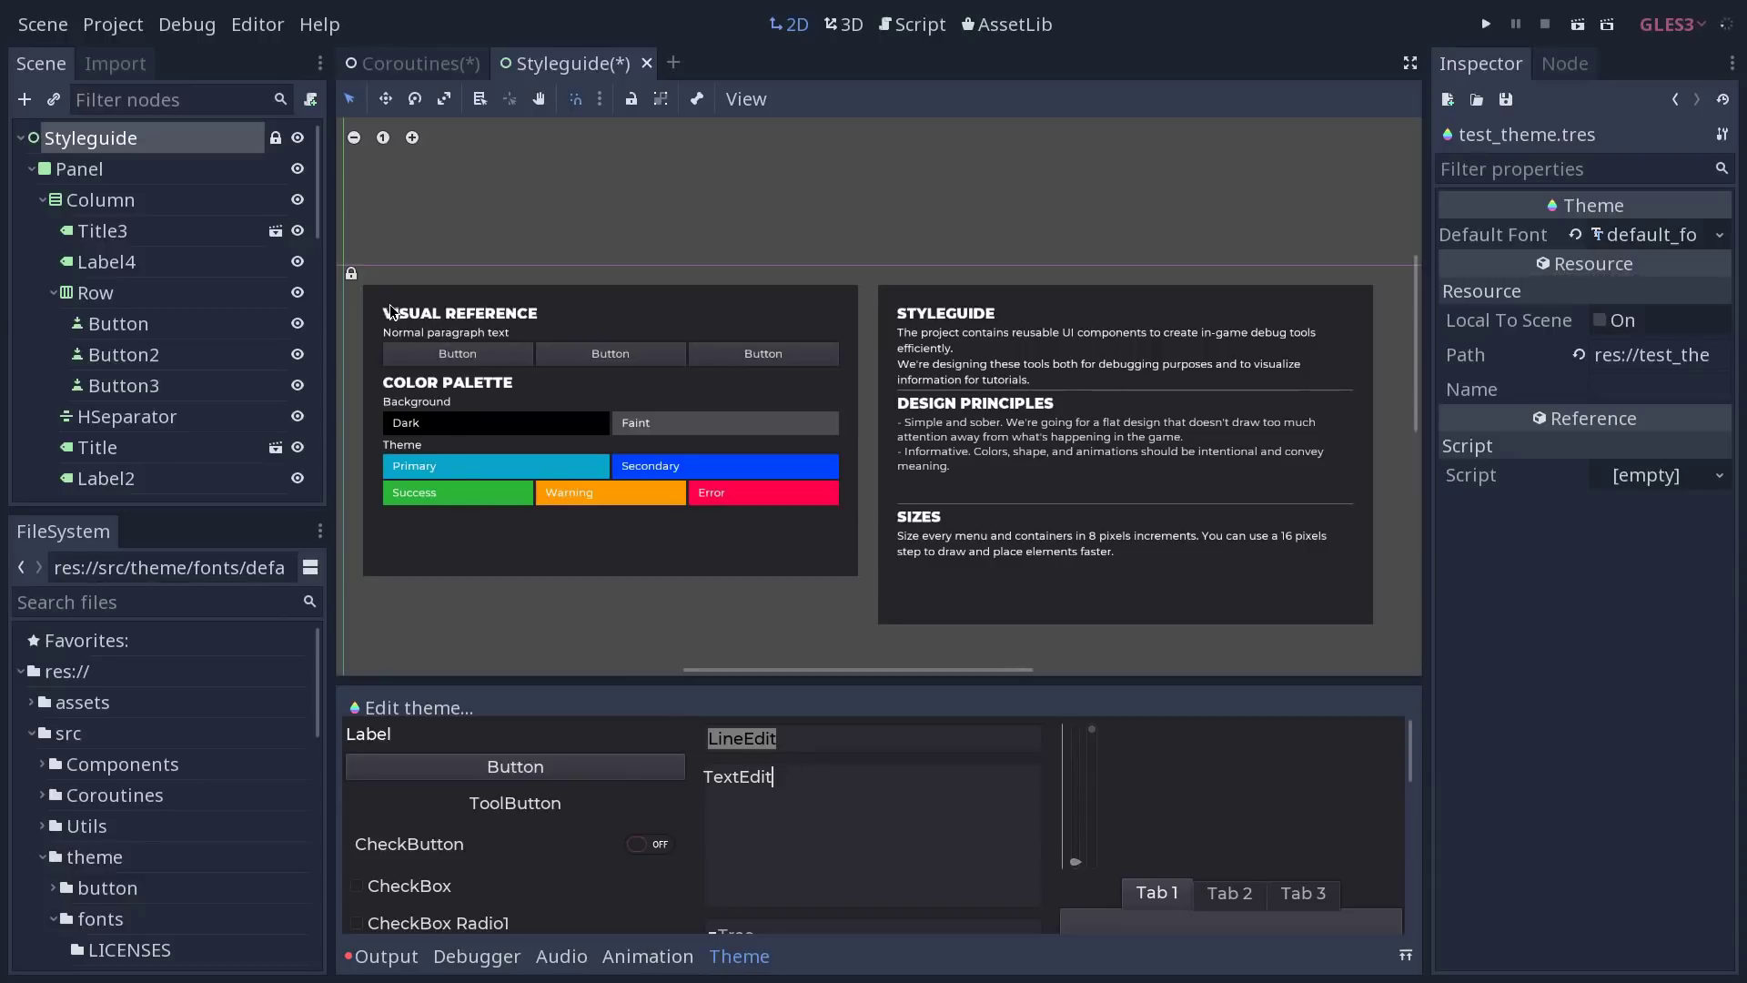
Step: Clear Title3's Custom Fonts > Font and assign title.tres found by searching 'title'
click(102, 231)
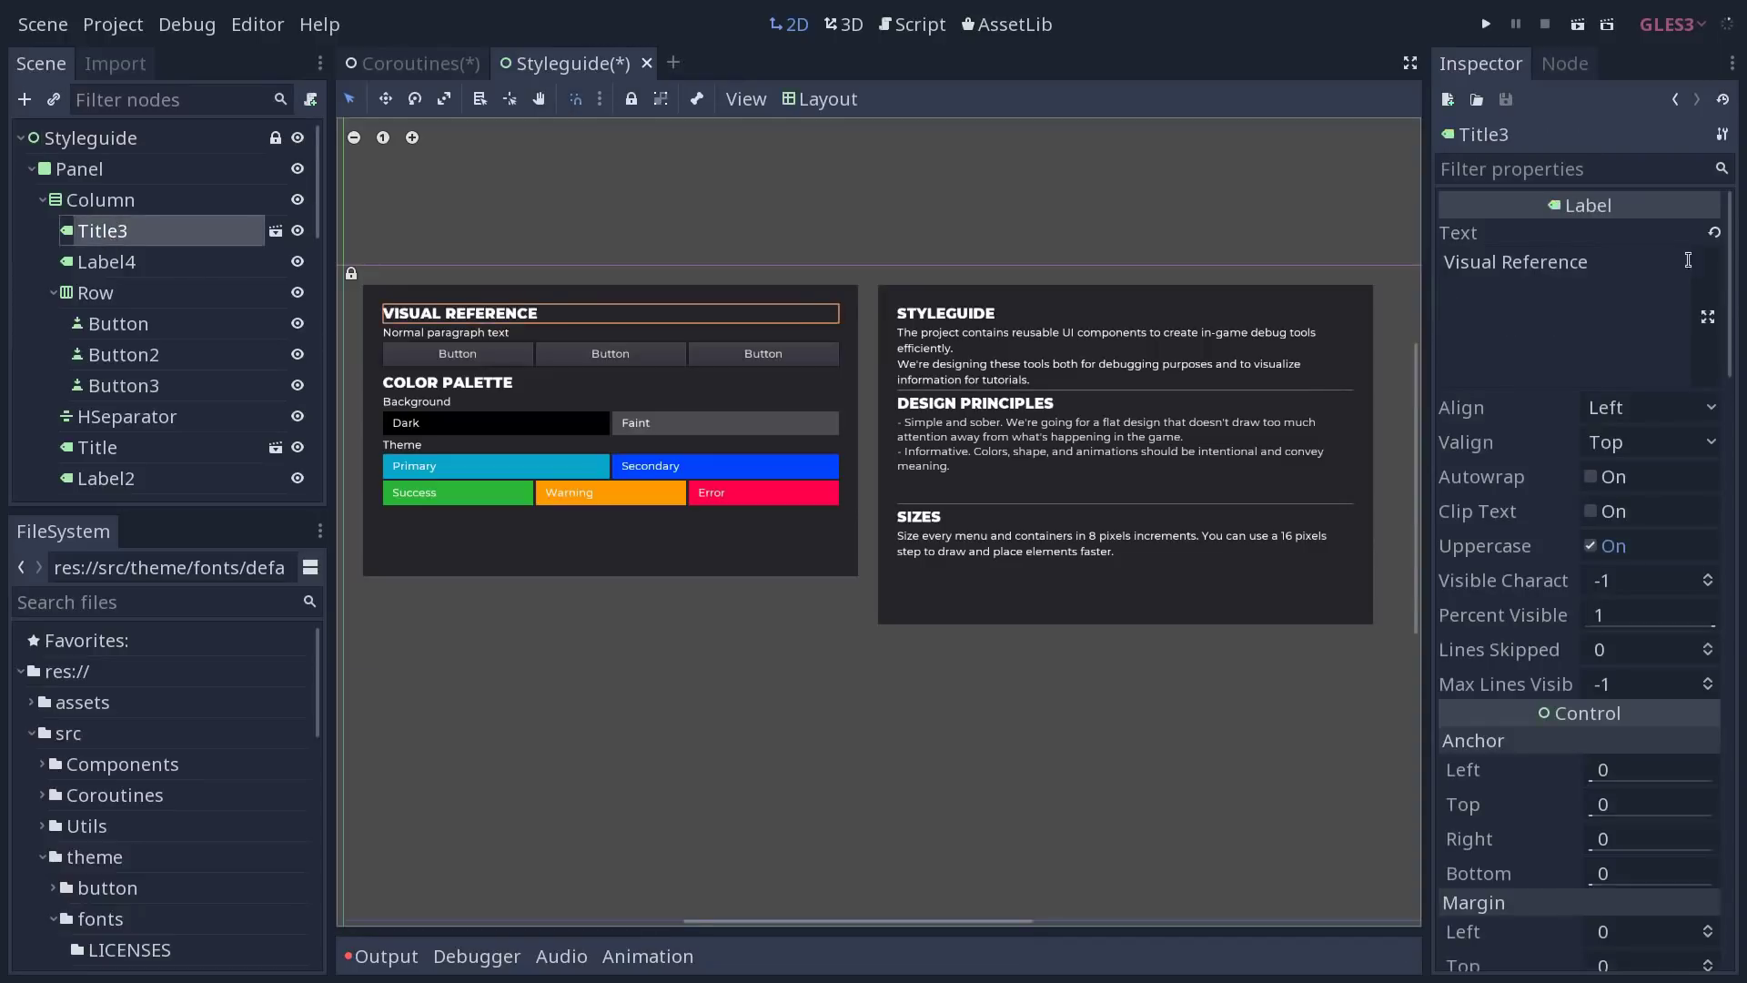
scroll(1617, 589, down, 10)
scroll(1618, 590, down, 10)
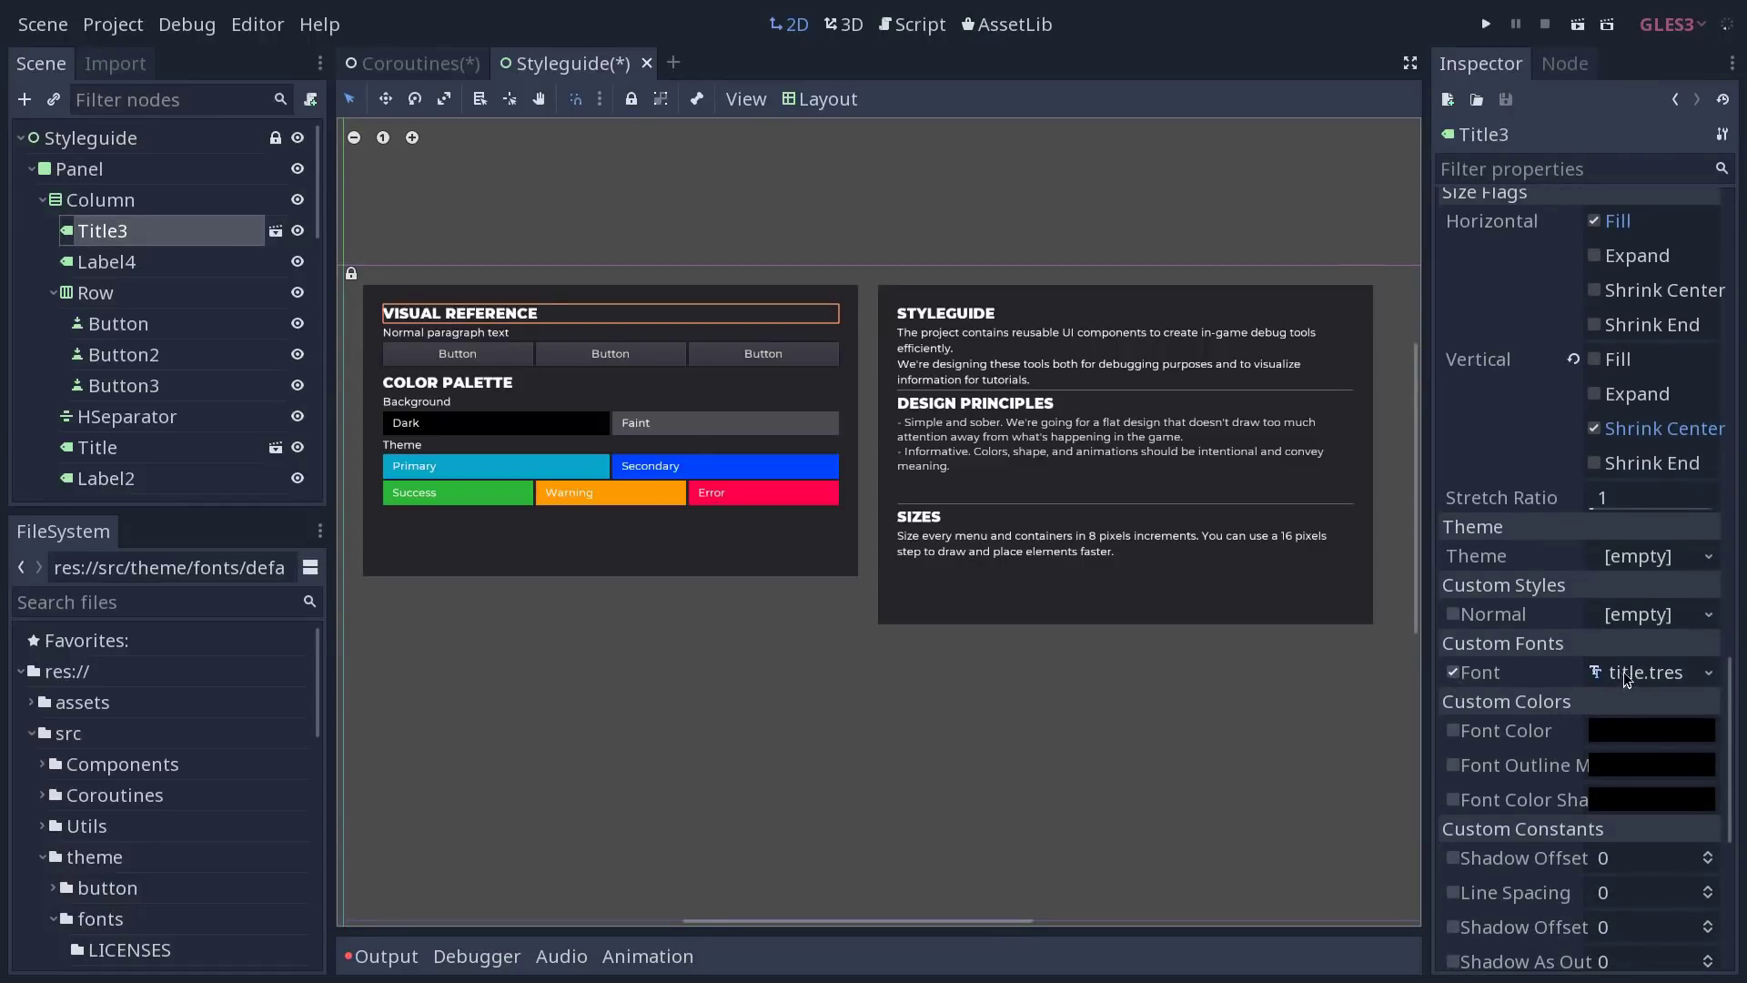
click(1453, 672)
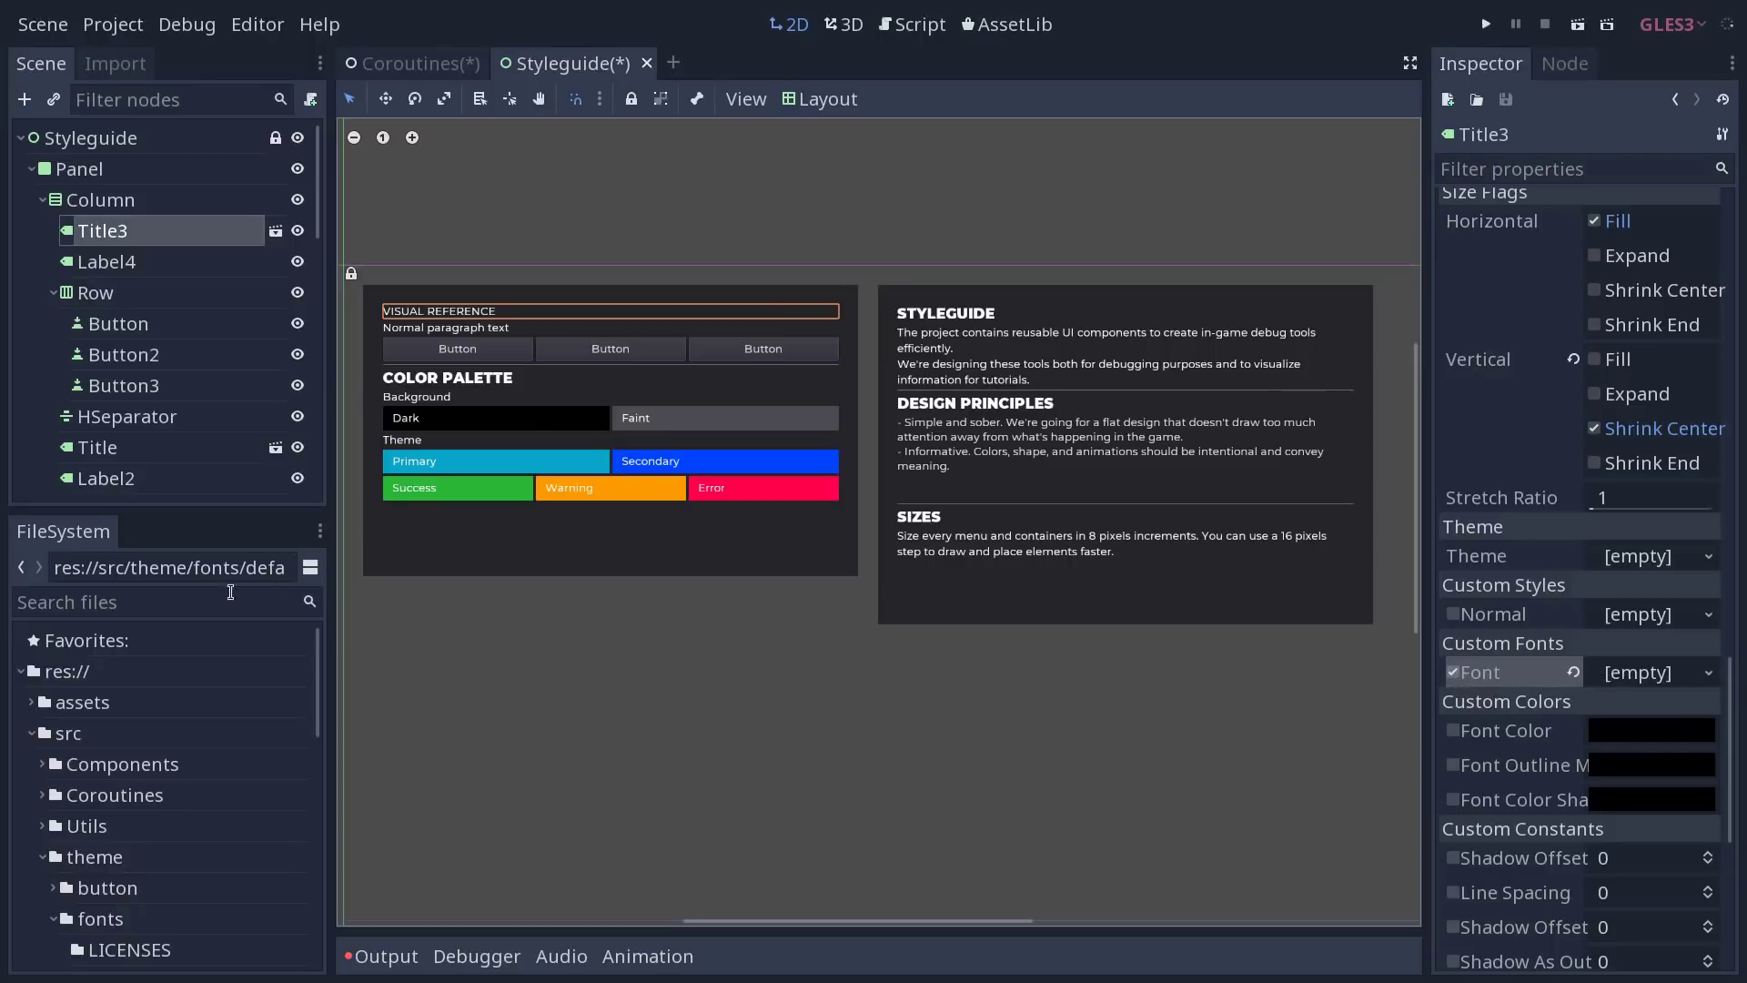
click(230, 596)
text(title)
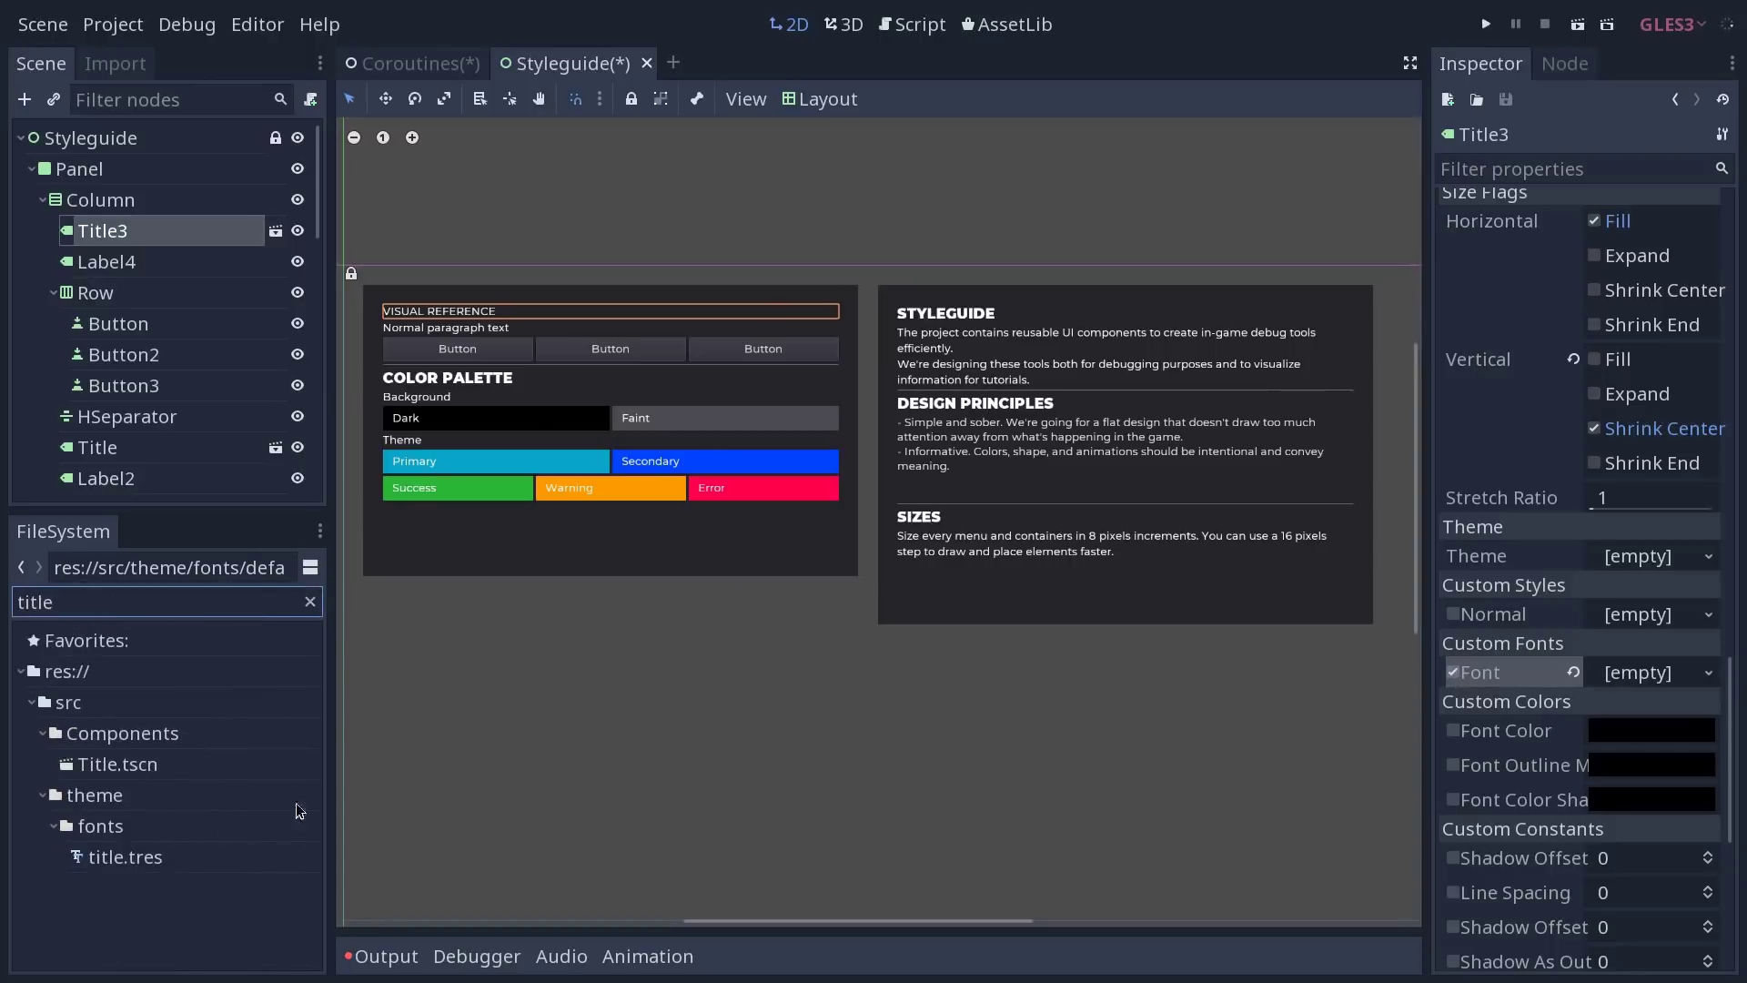
drag(177, 857, 1652, 672)
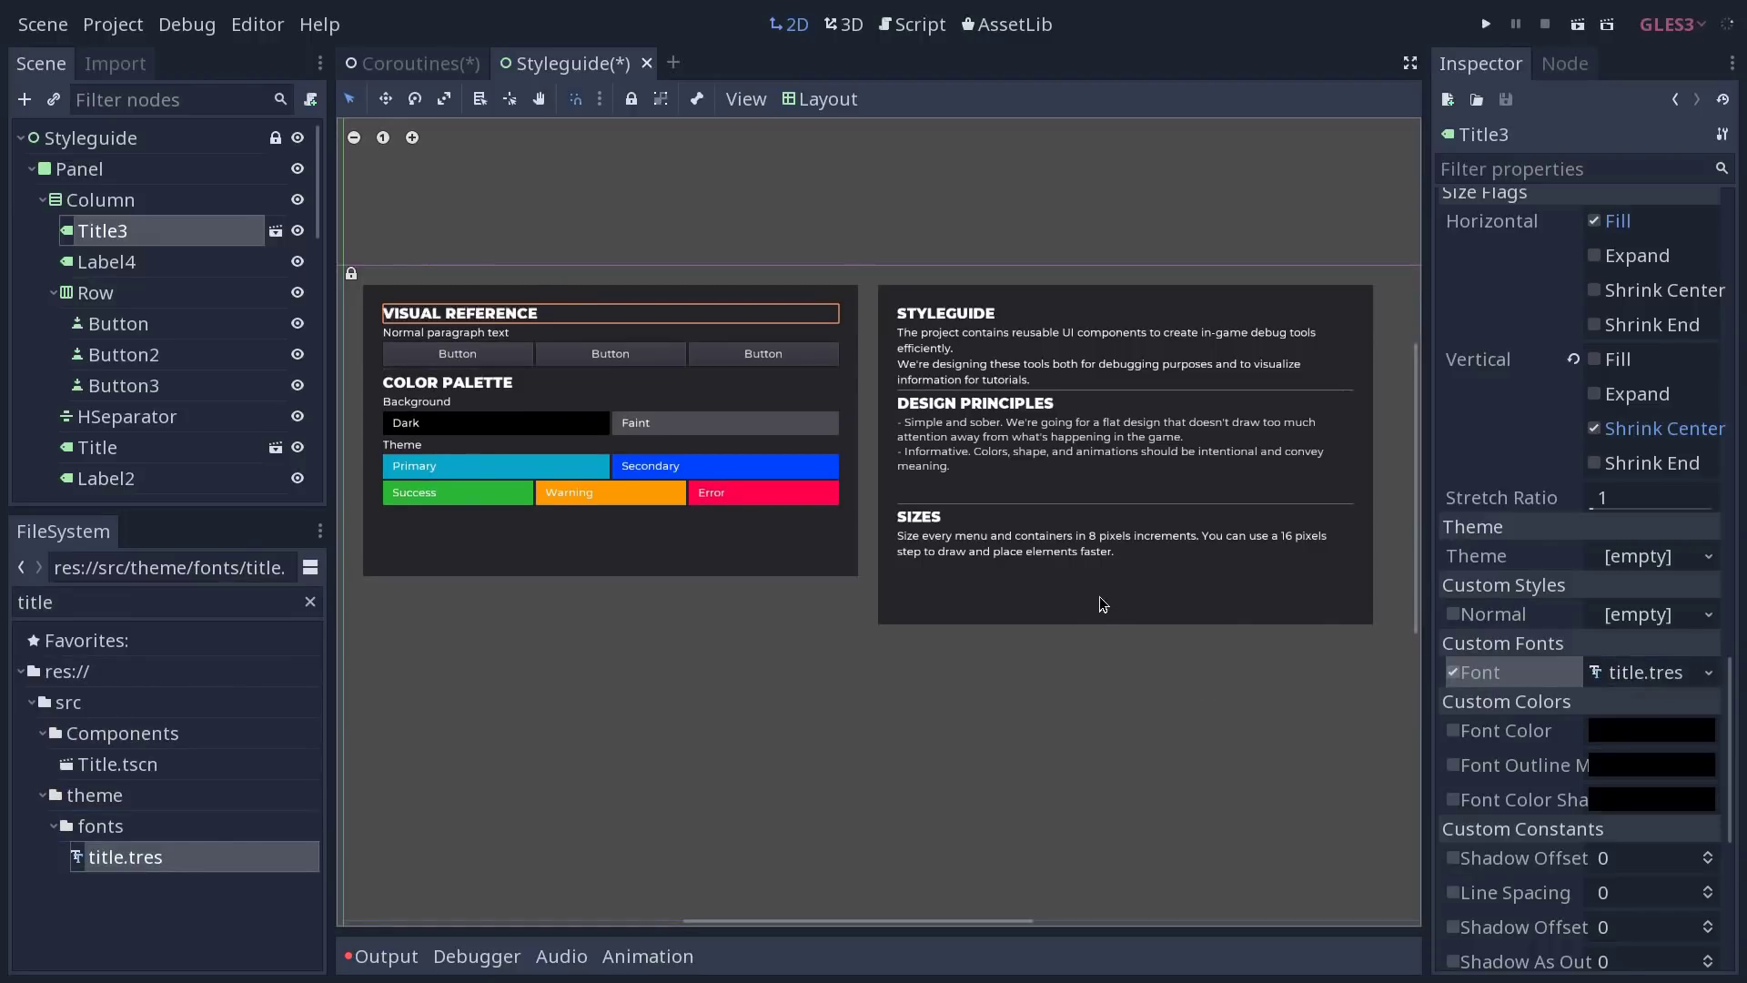
click(719, 712)
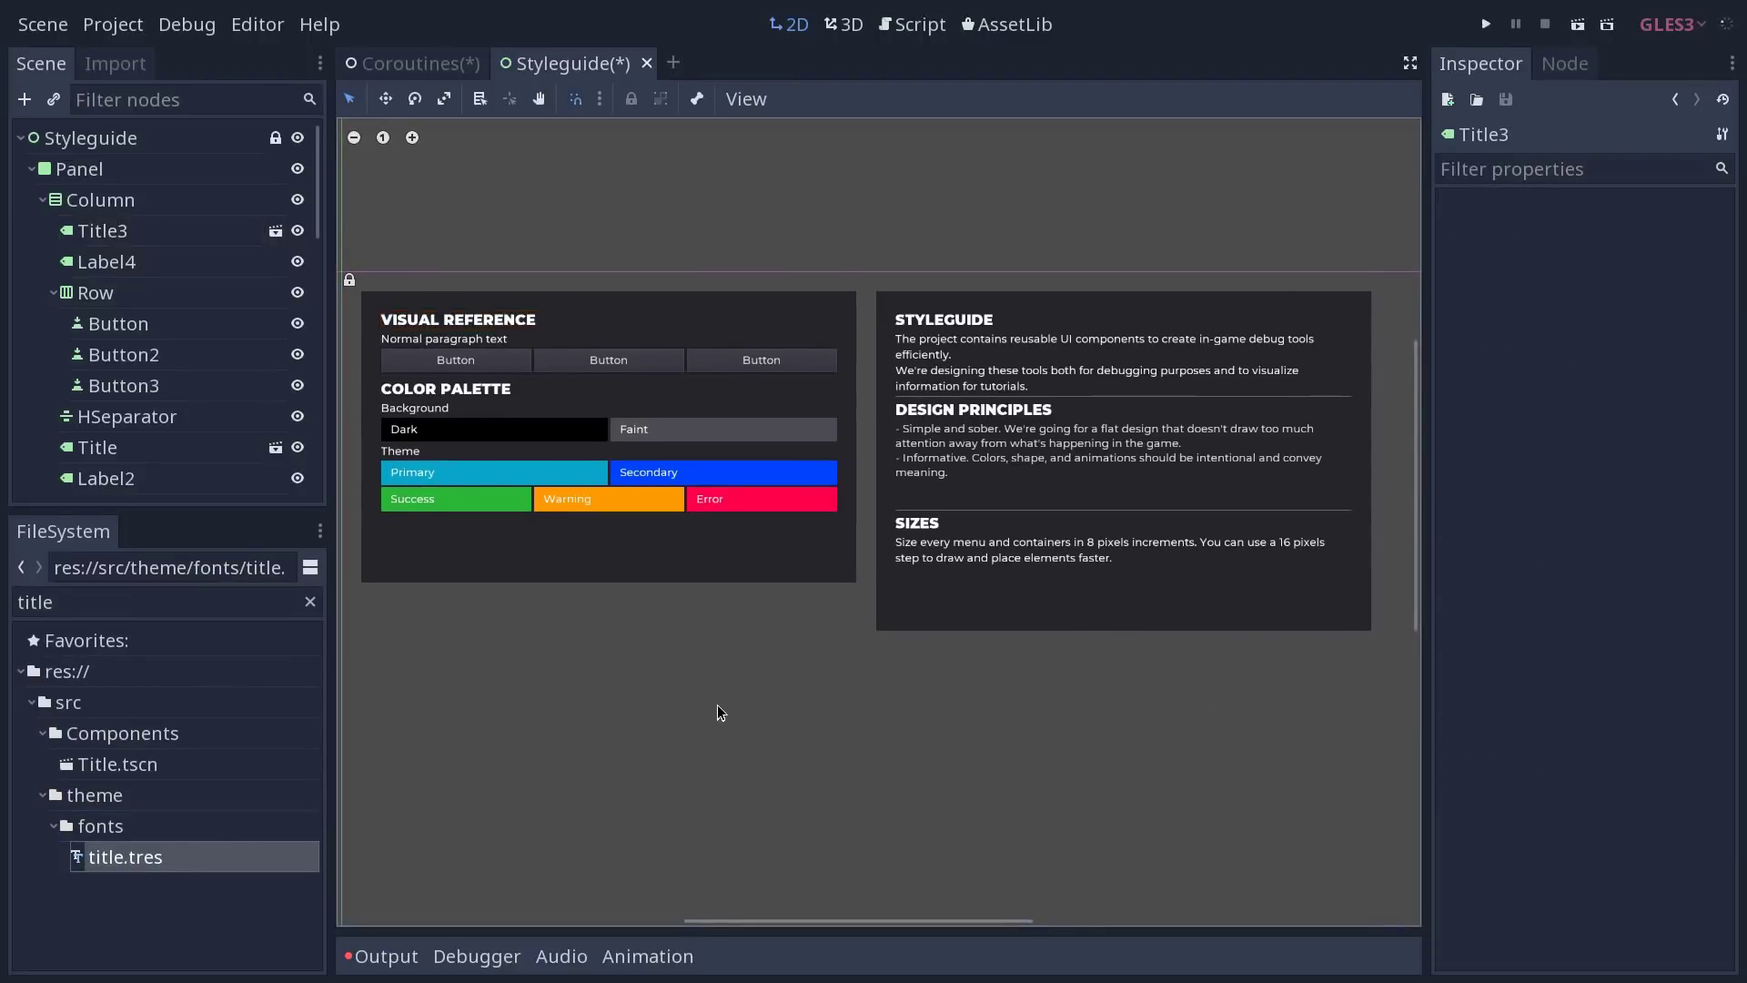
click(311, 601)
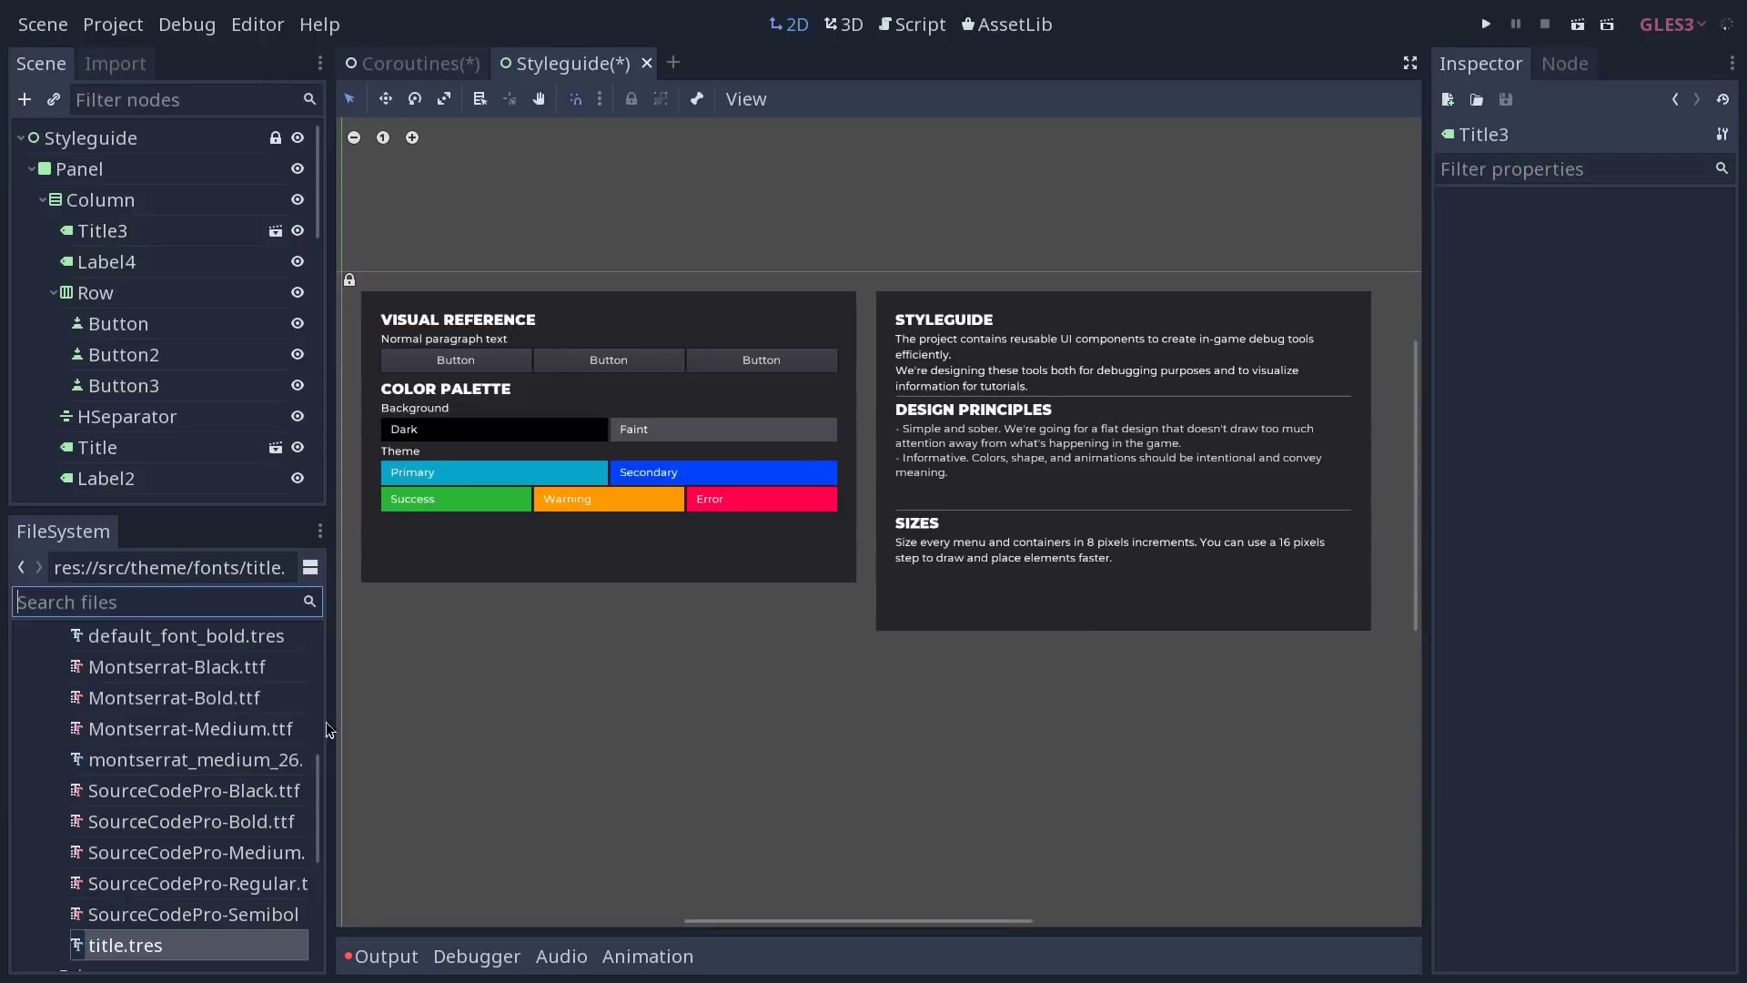
Step: Open test_theme.tres in the theme editor and toggle the preview panel's size
drag(320, 792, 319, 890)
click(196, 942)
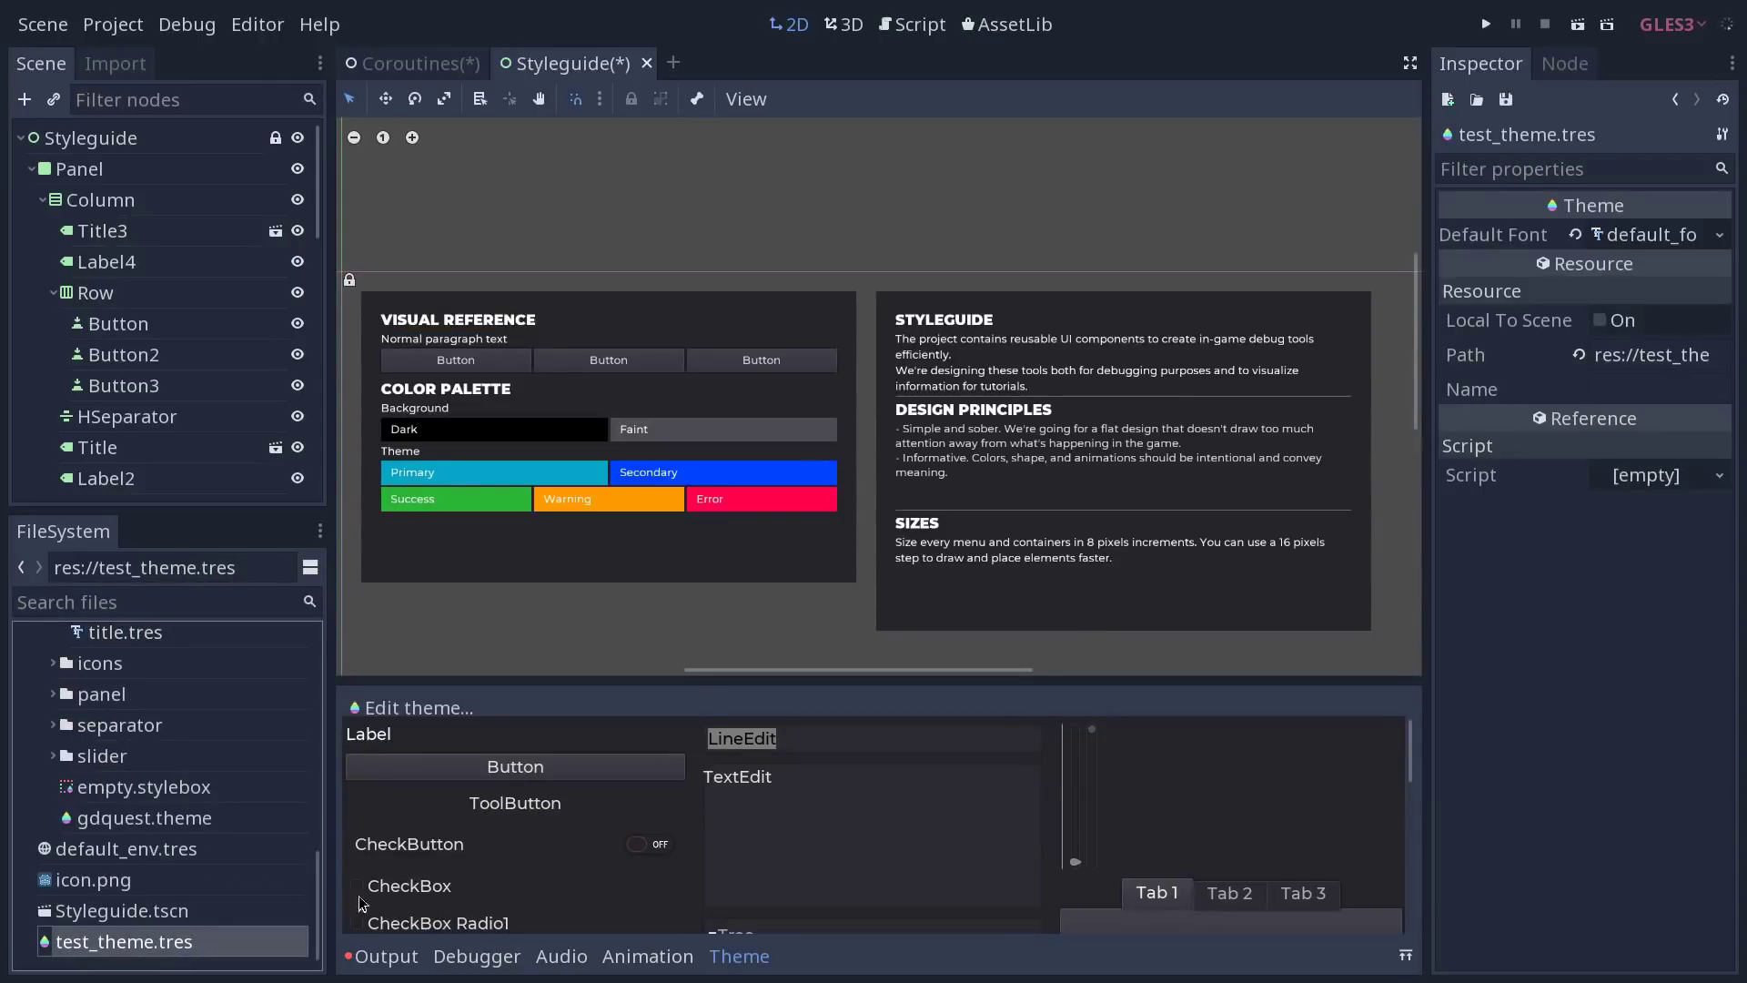
click(1405, 955)
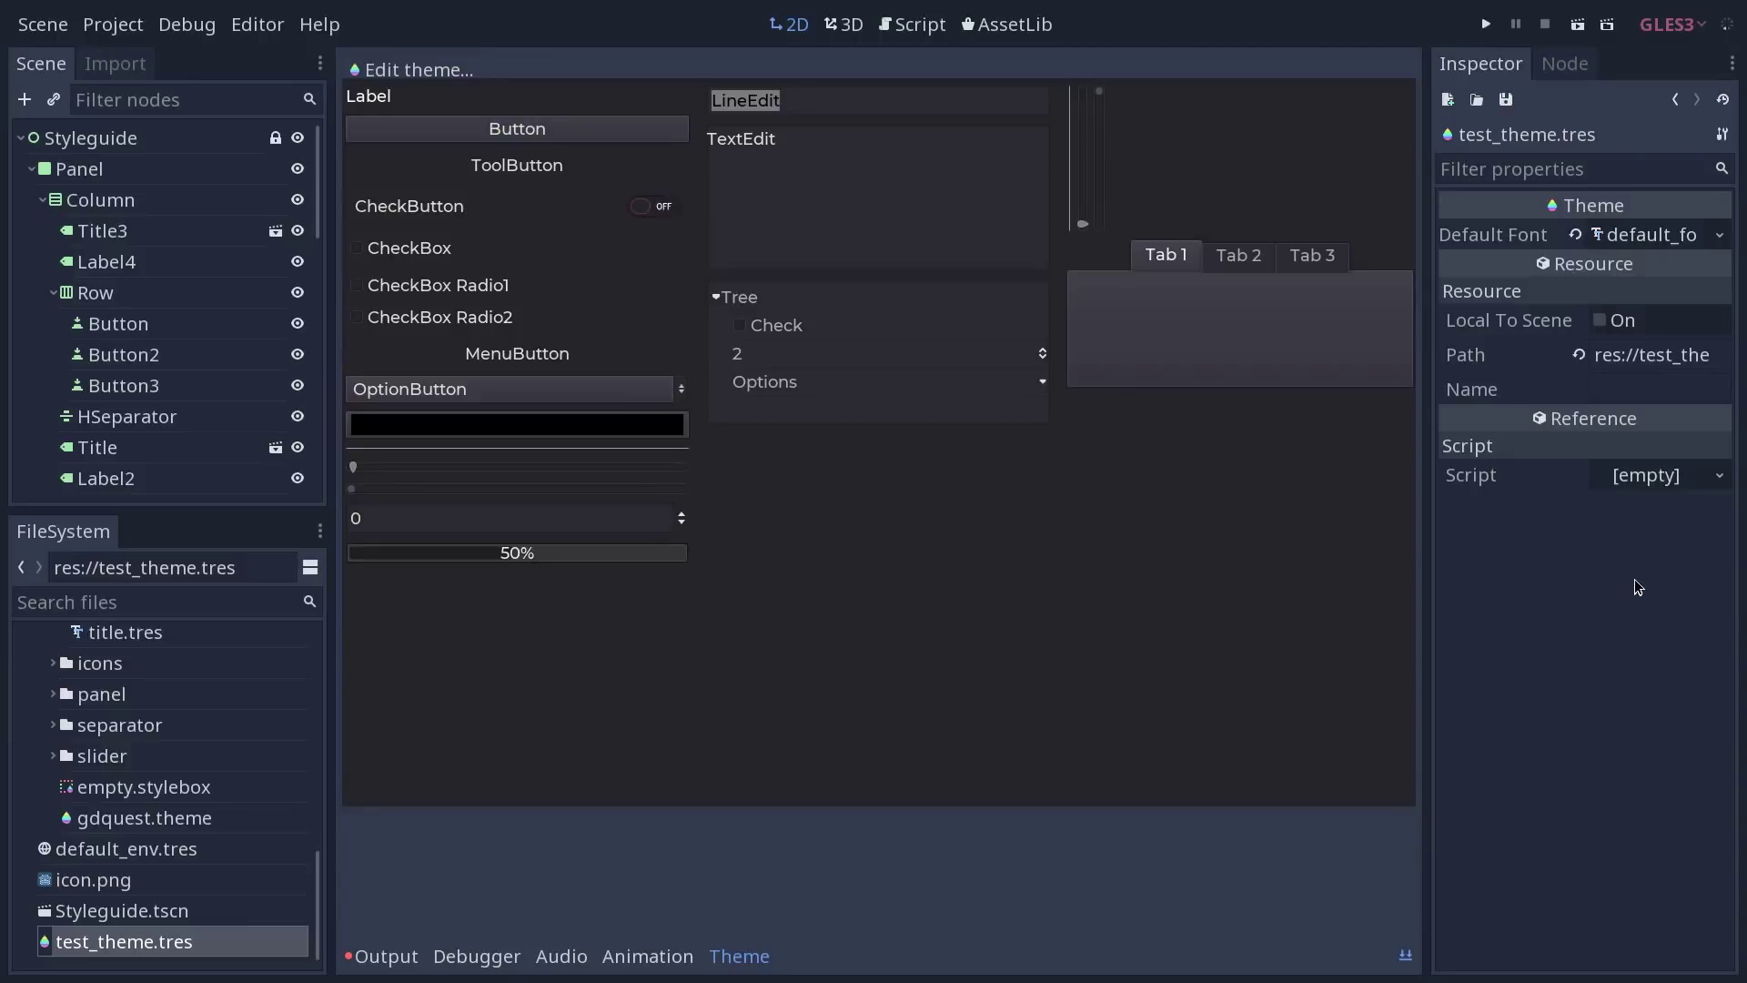
click(412, 71)
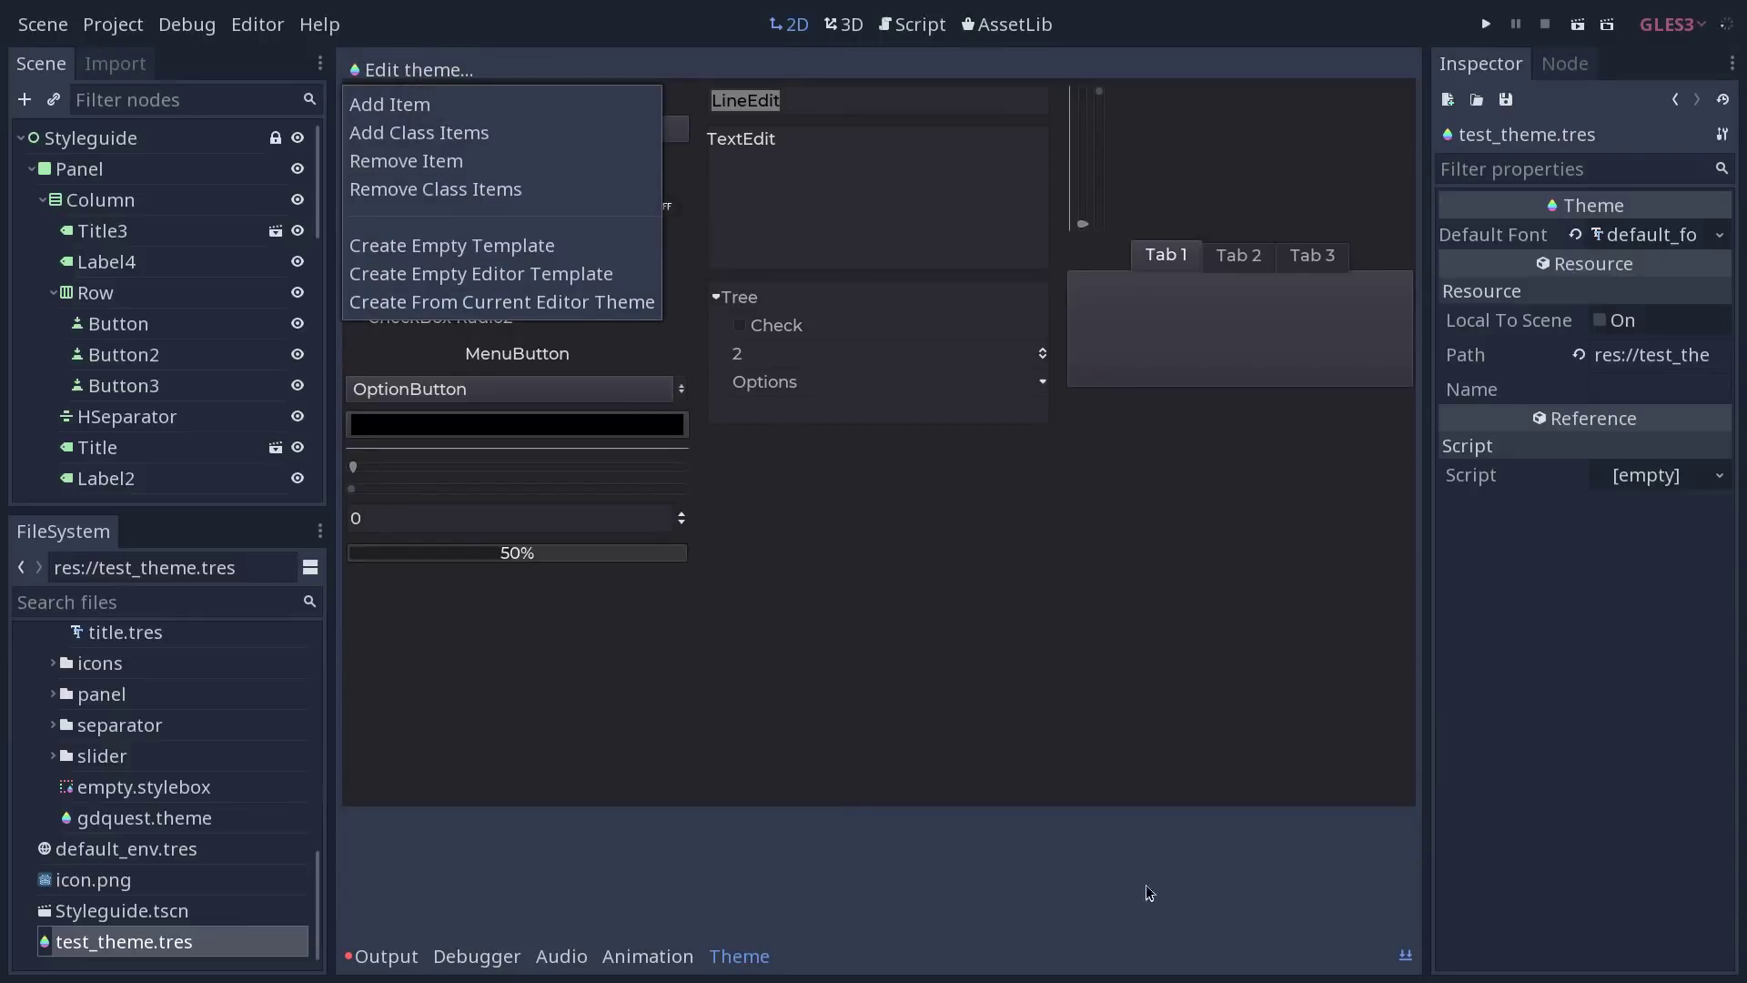
click(1405, 956)
click(1405, 955)
click(1406, 957)
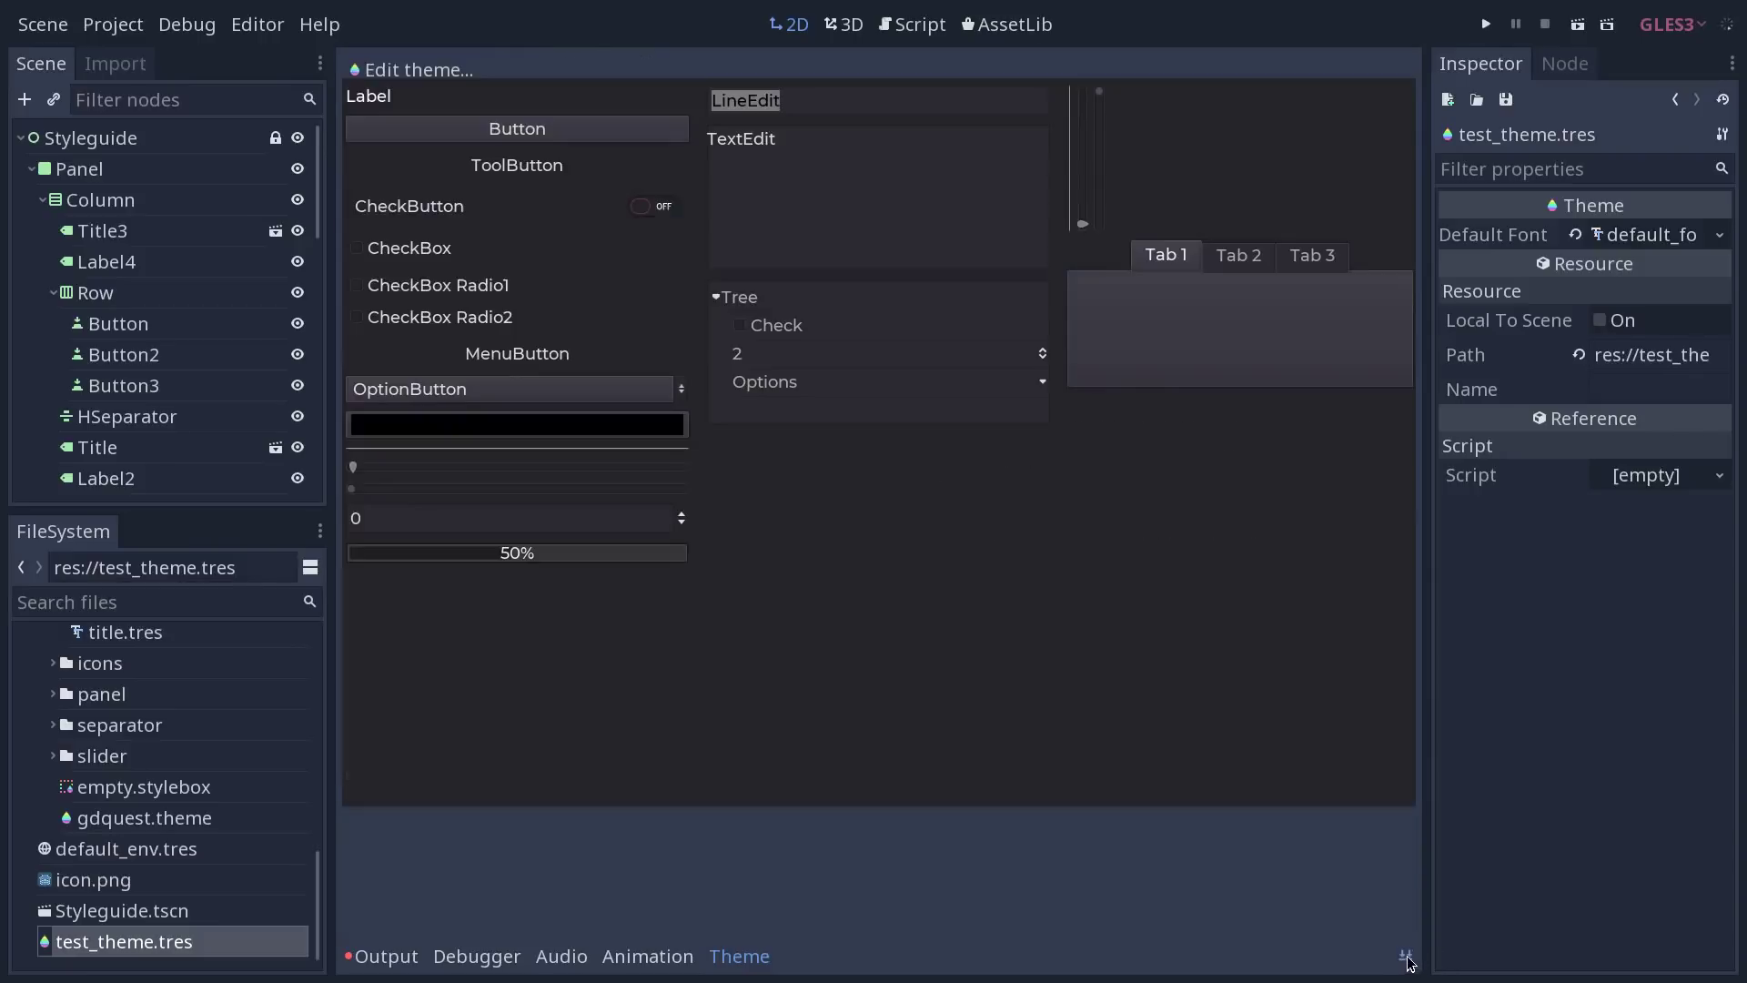
click(1407, 958)
click(1406, 956)
Step: Dismiss the Edit Theme menu and select the Styleguide root node
click(423, 69)
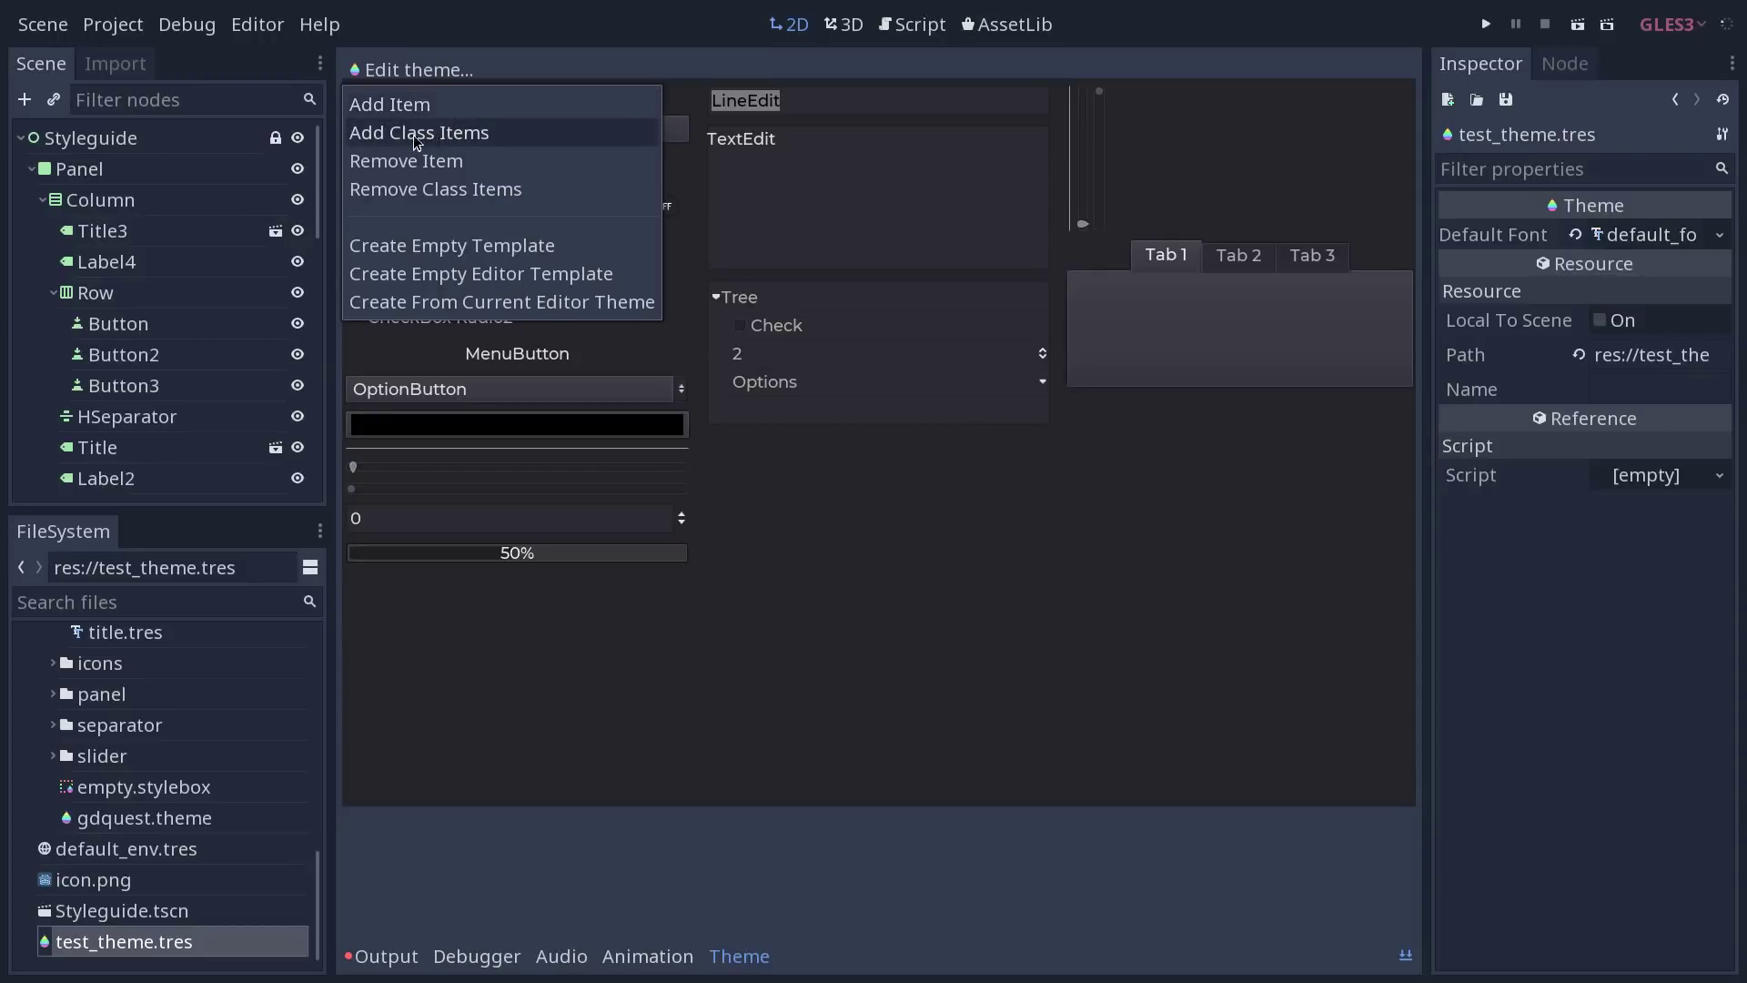
click(953, 555)
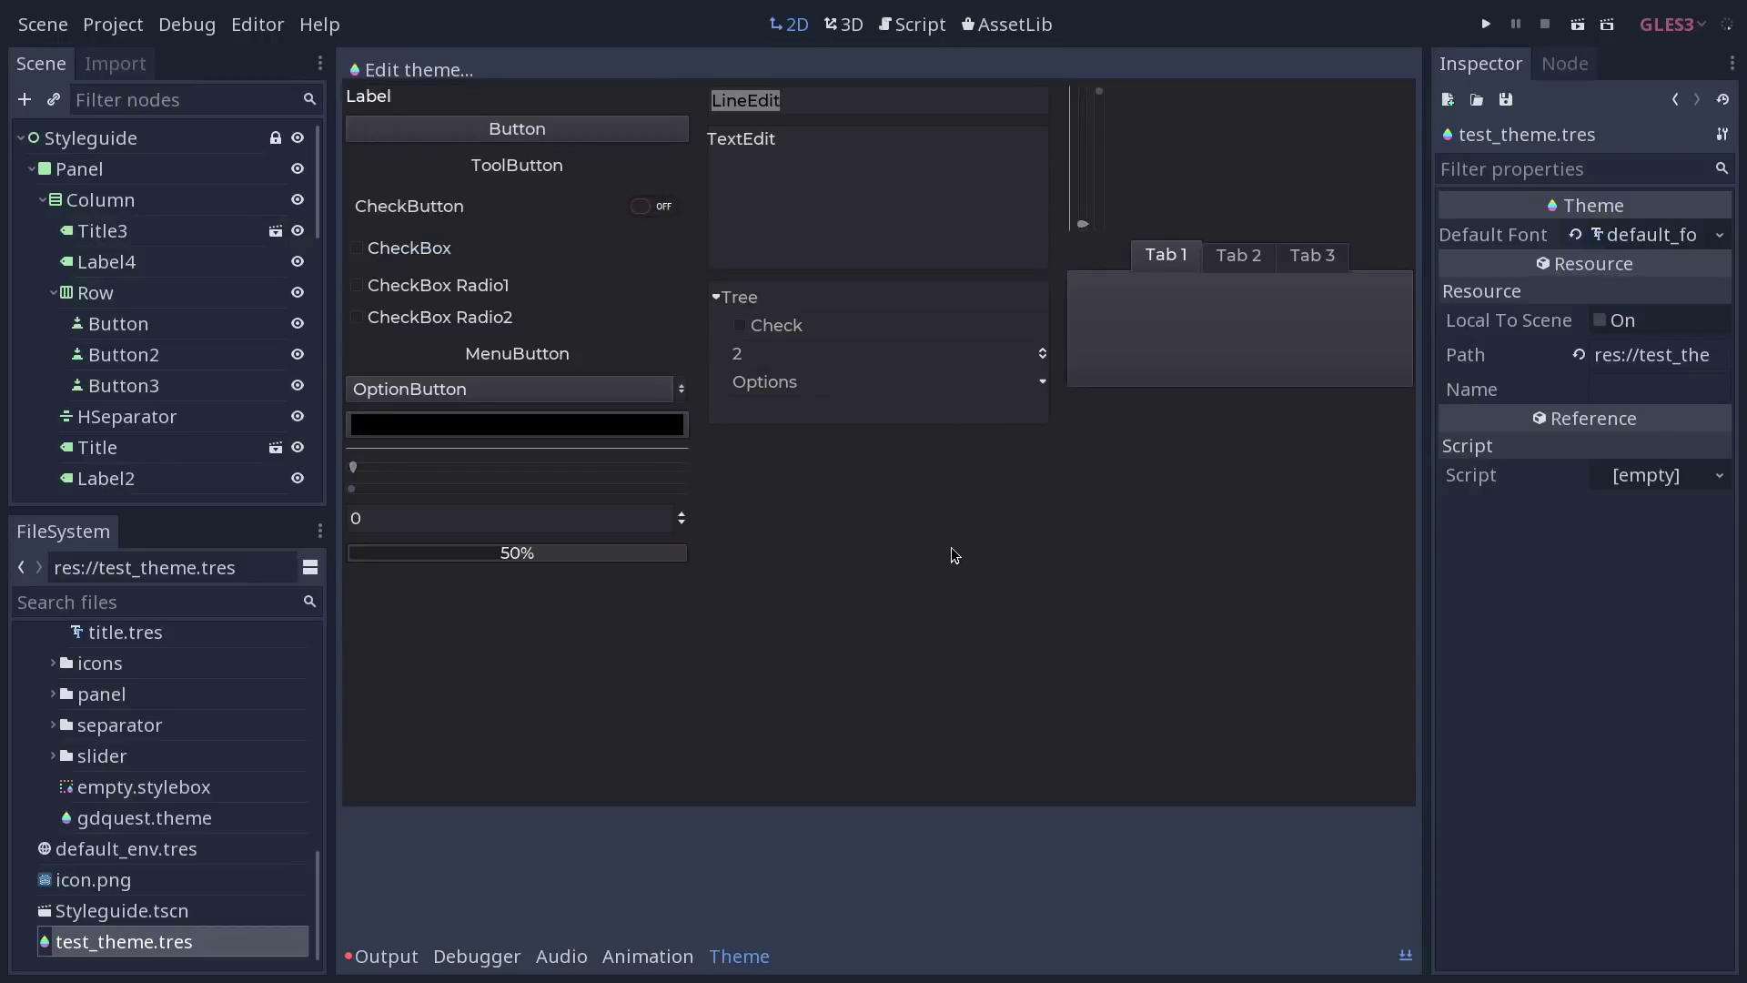
click(95, 139)
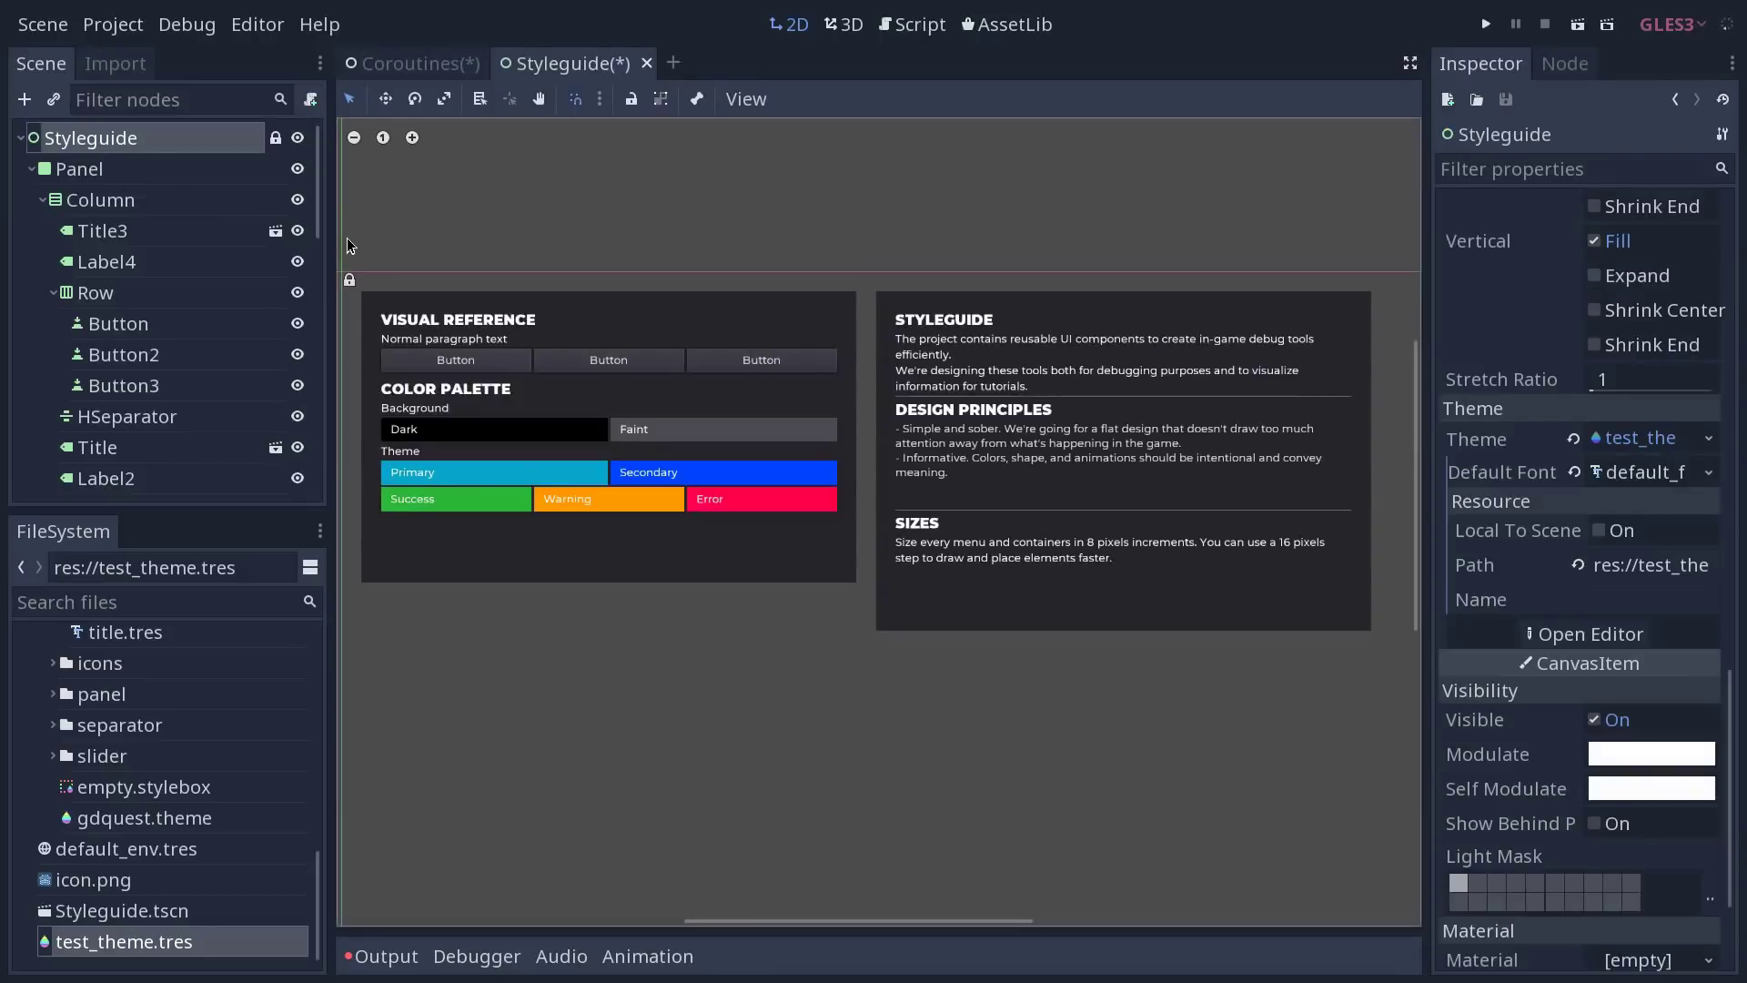
Step: Browse 'control' node types (AcceptDialog, PopupMenu, CheckBox, Popup) without adding one, then reopen test_theme.tres
key(ctrl+a)
text(control)
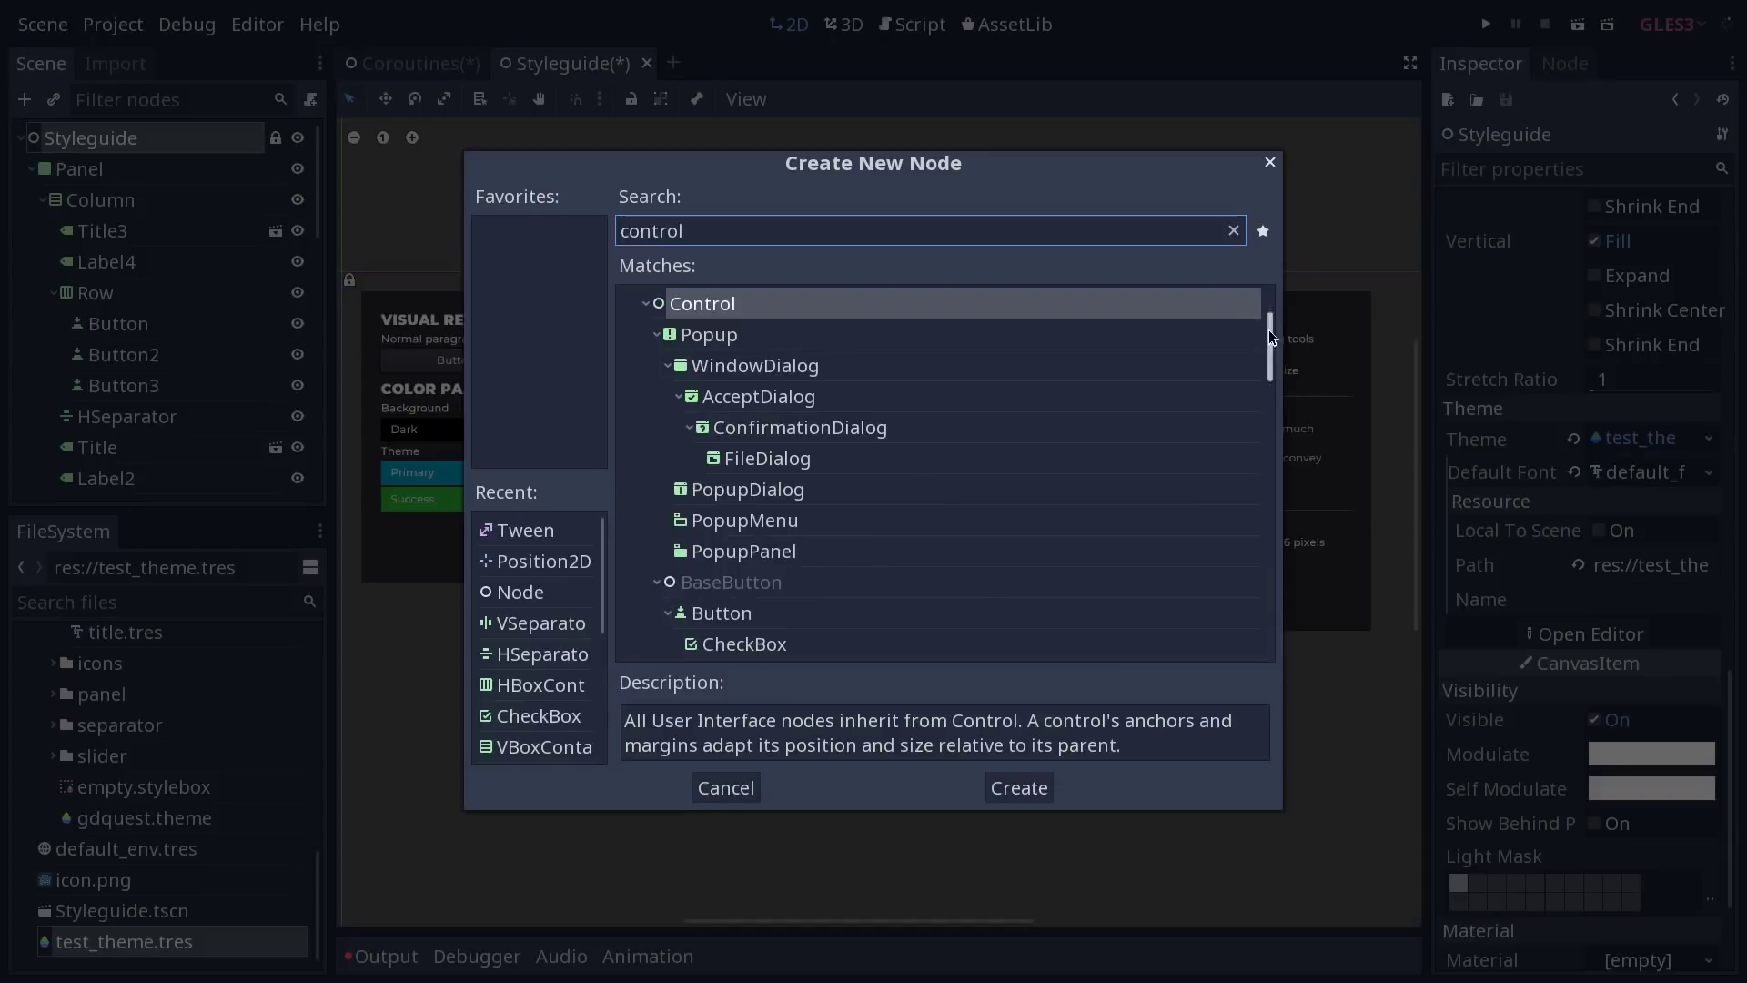
mouse_move(1269, 342)
mouse_down()
mouse_move(1266, 633)
mouse_move(1272, 283)
mouse_move(1248, 343)
mouse_up()
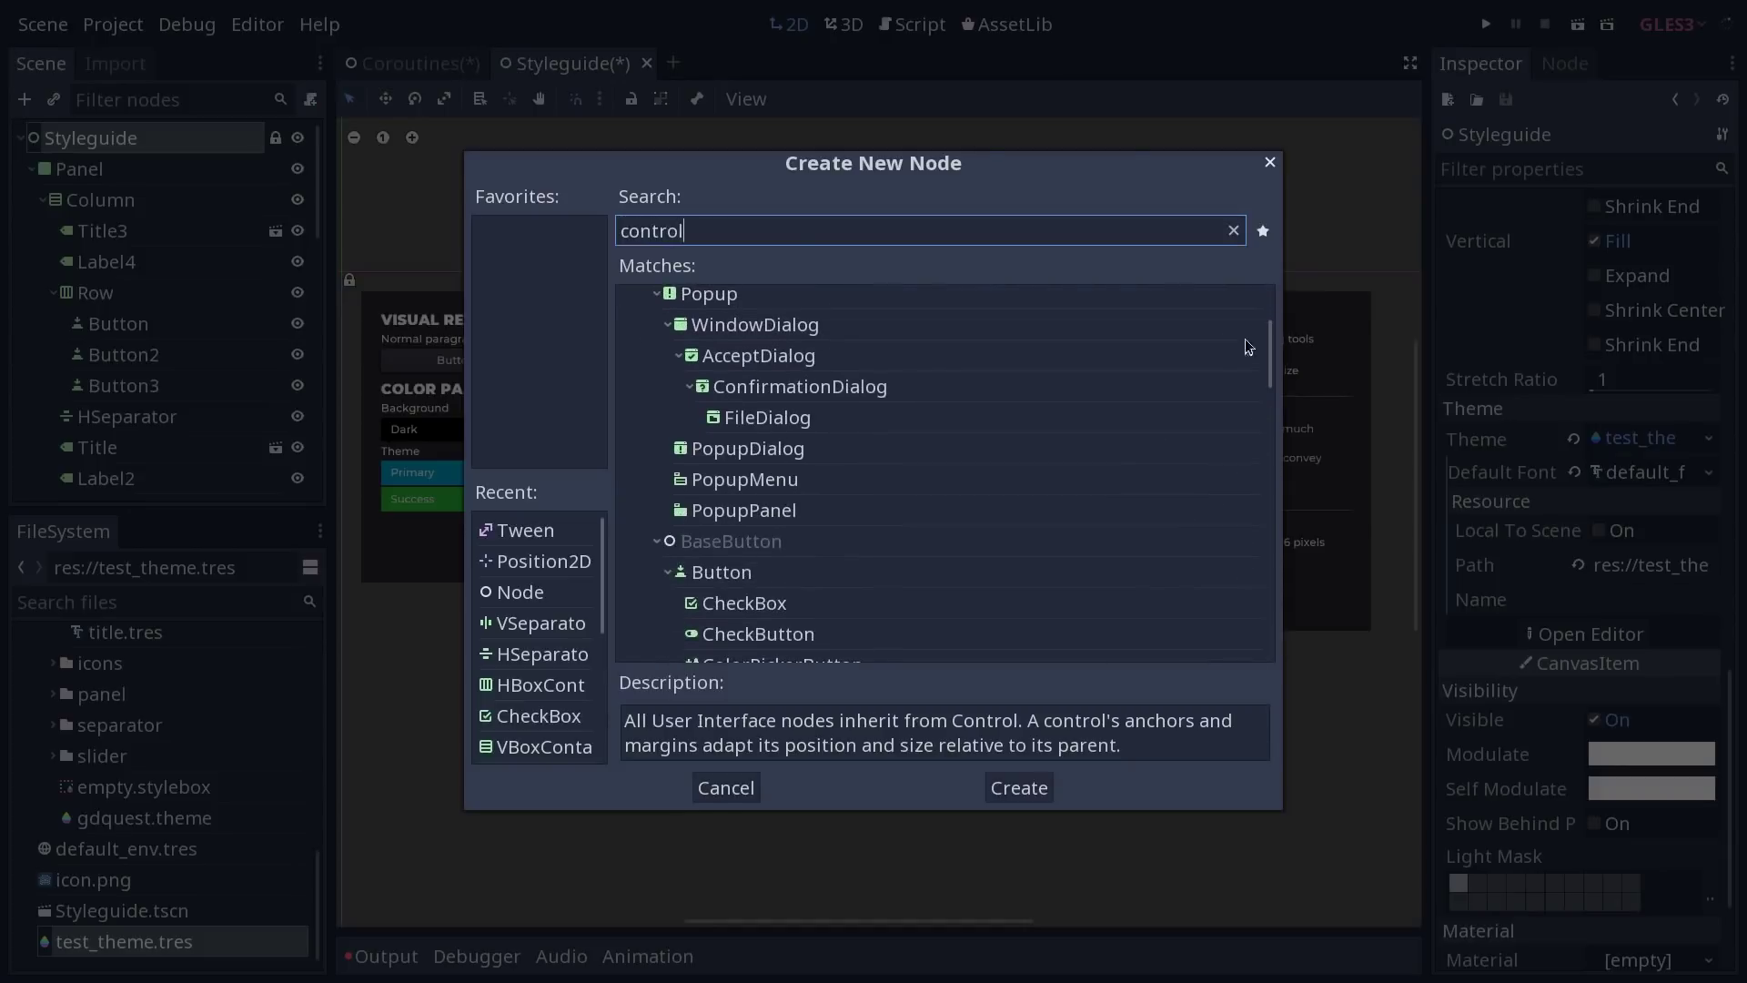
click(899, 368)
click(810, 472)
click(784, 605)
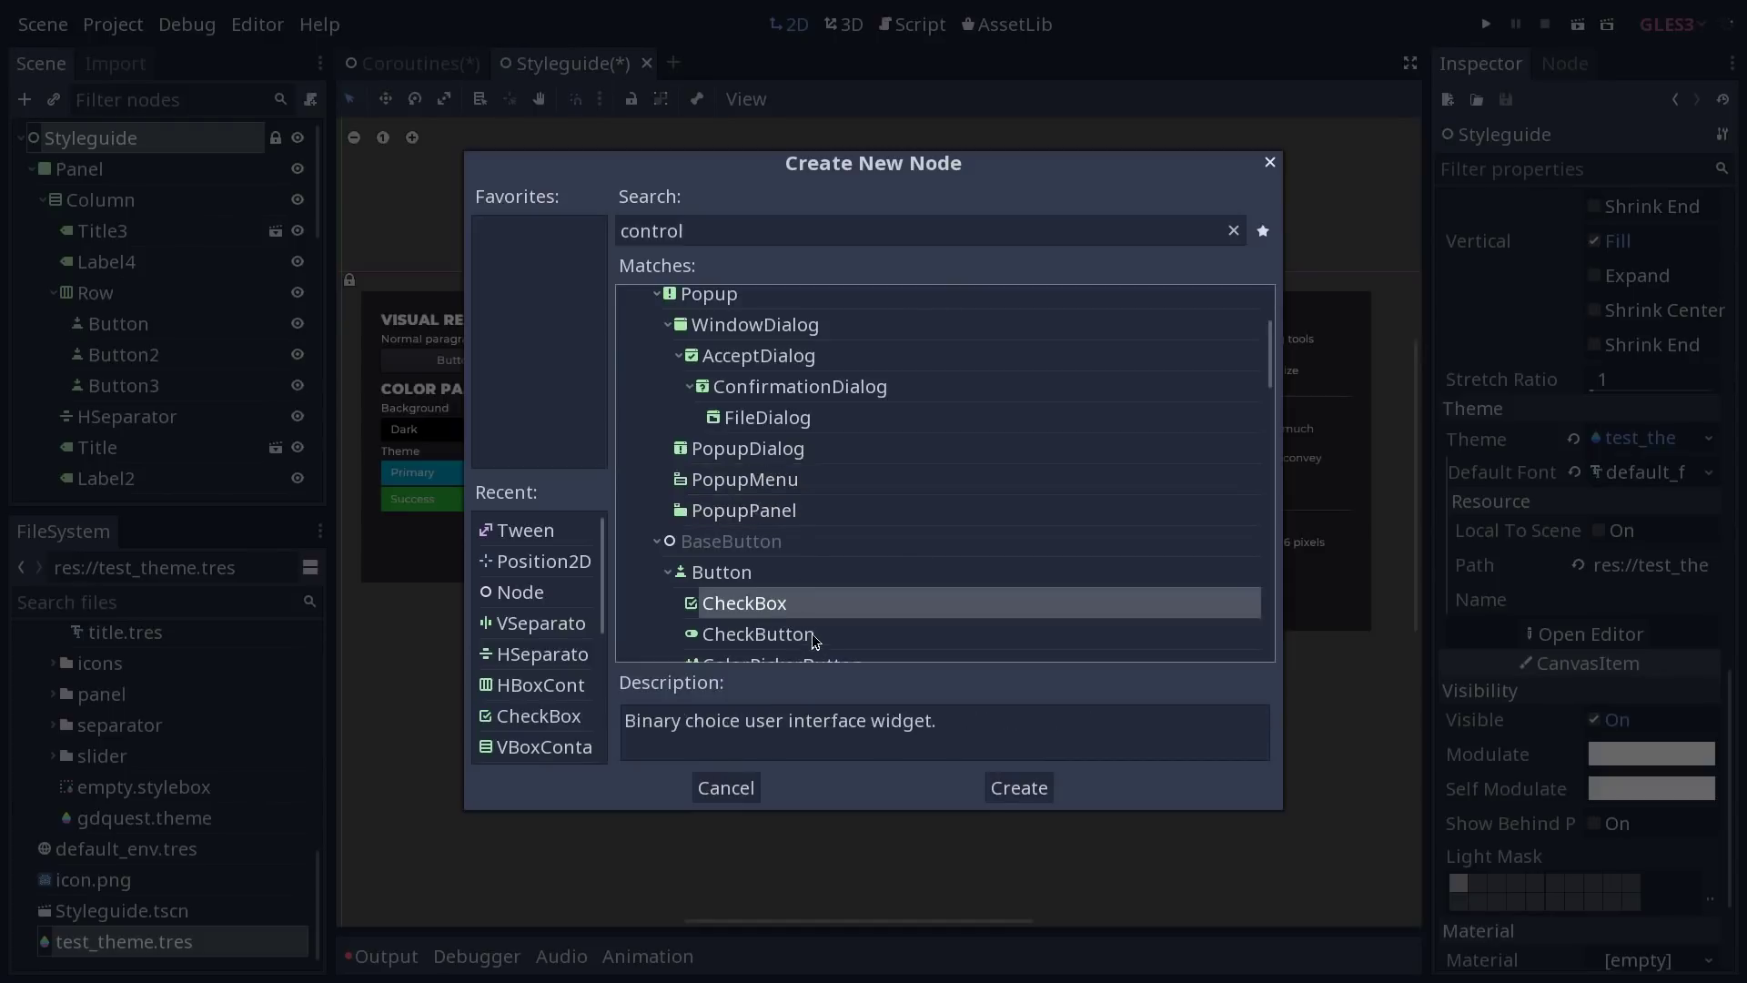
click(790, 487)
click(788, 360)
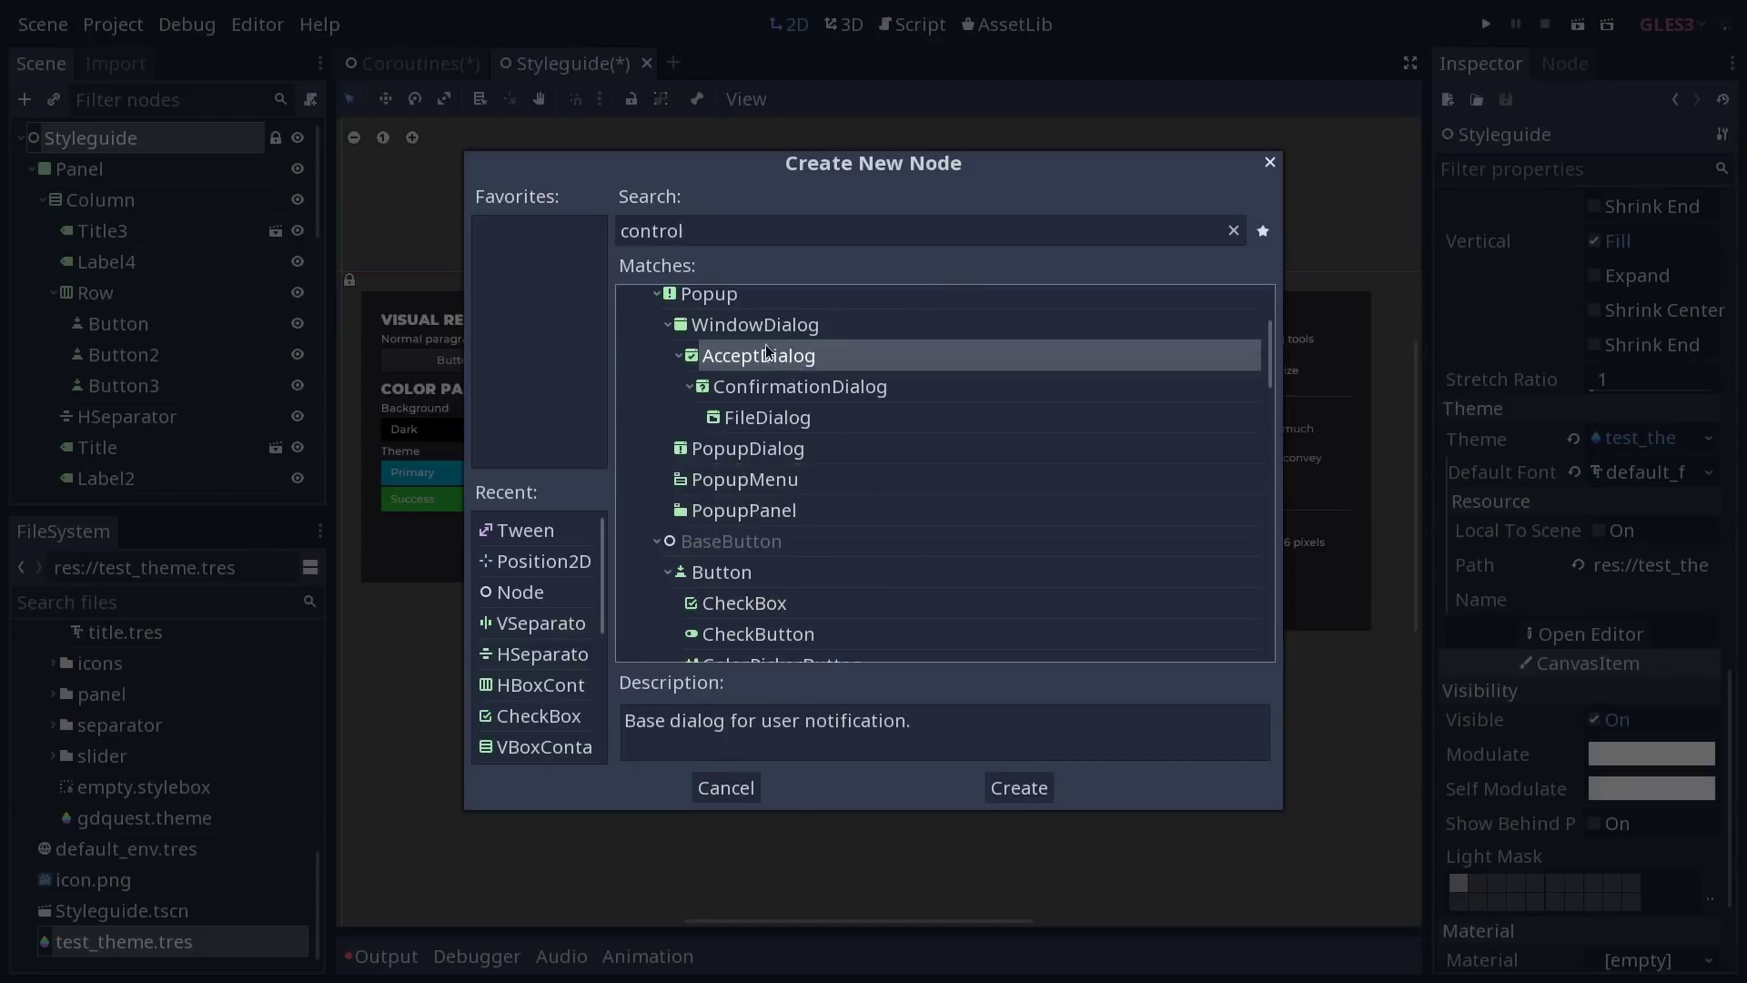
click(770, 296)
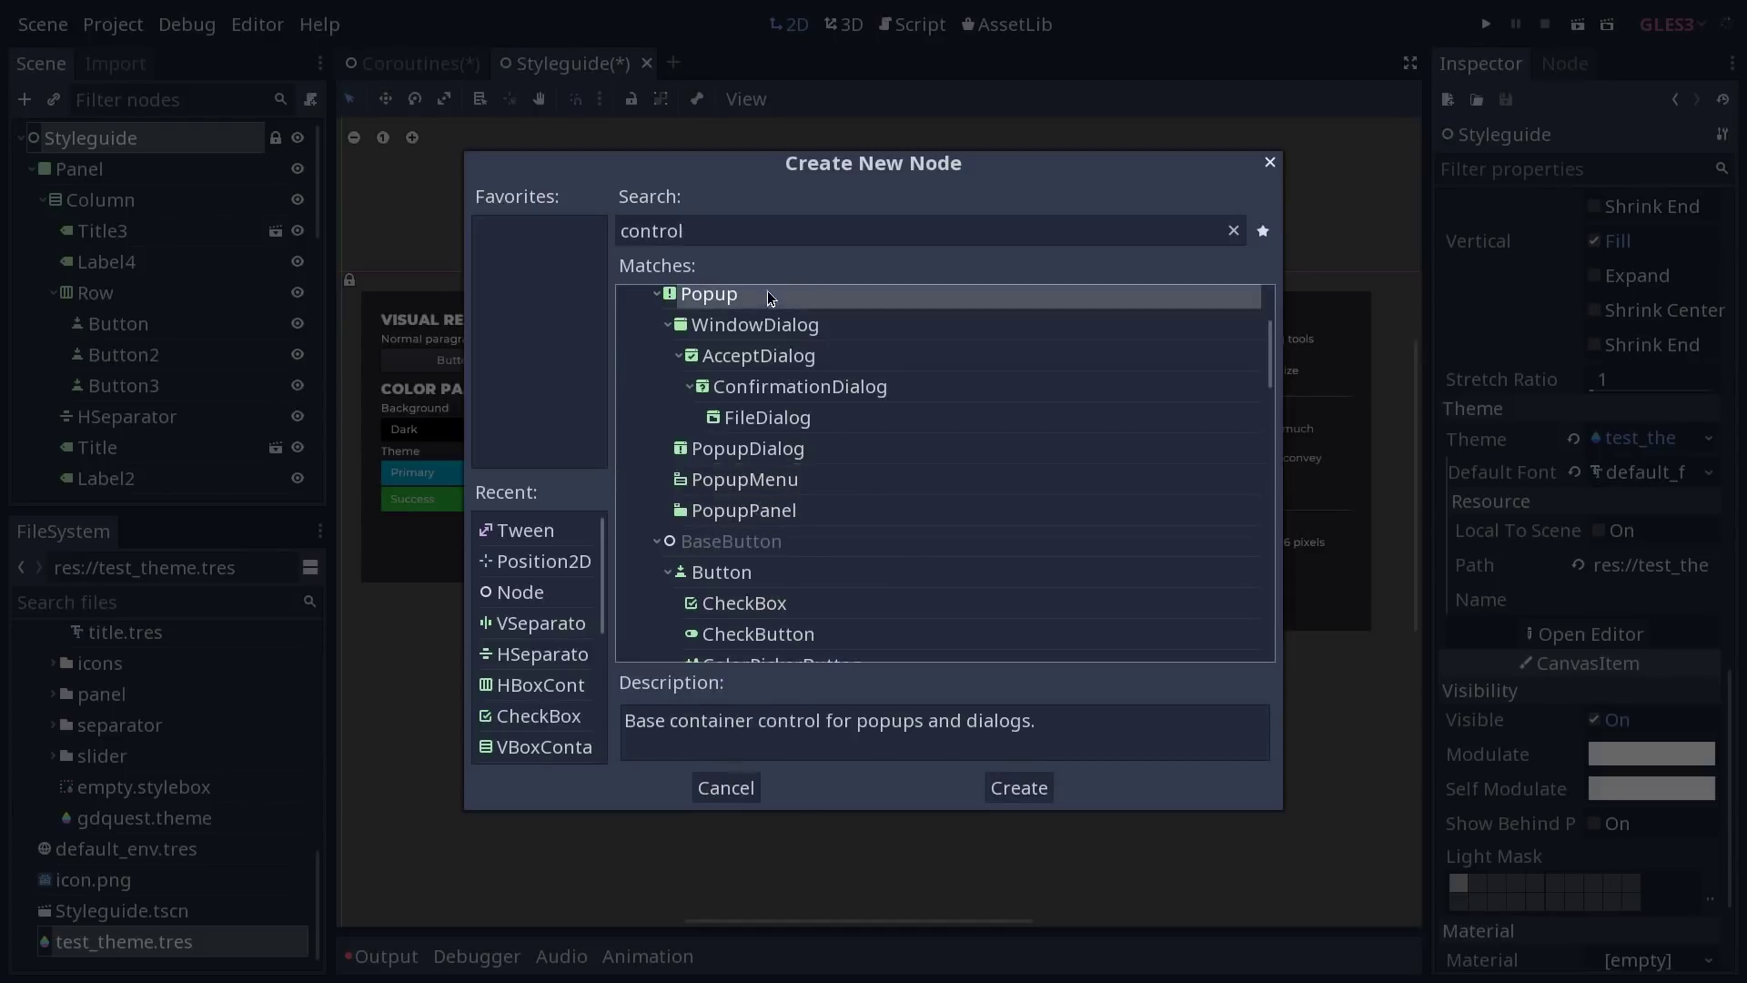
click(766, 787)
click(107, 940)
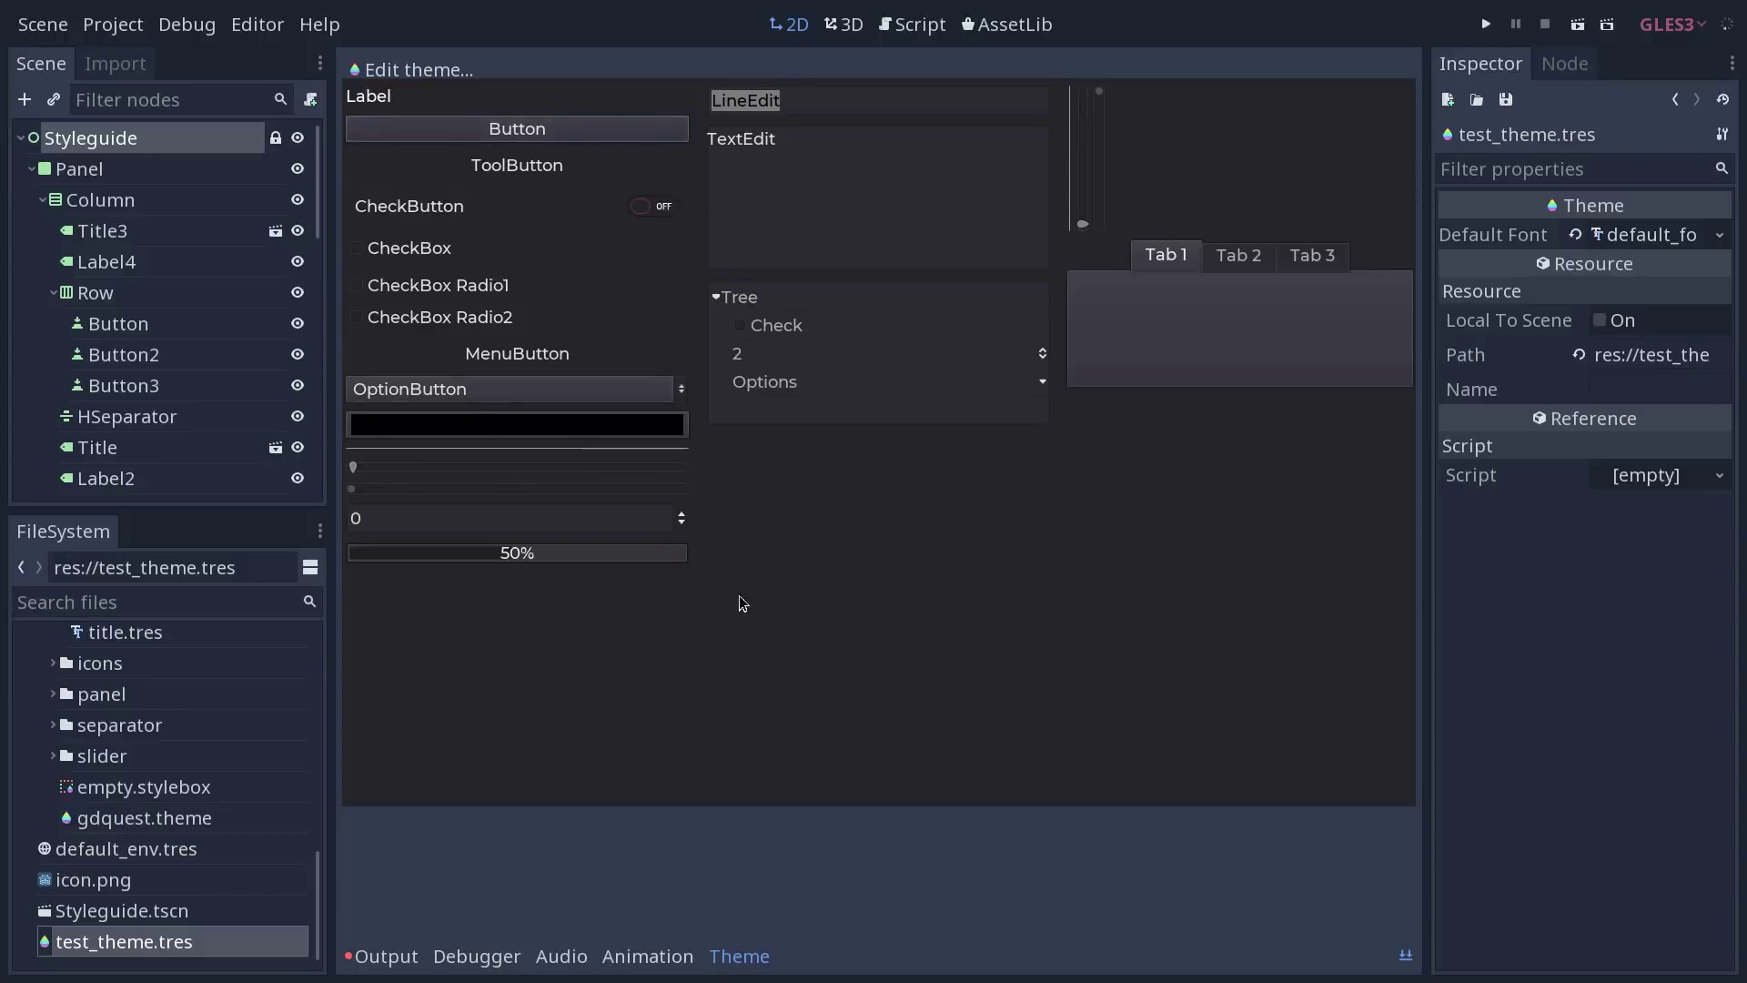
Step: Start adding class items from the Edit theme menu, entering Button as the class type
click(417, 71)
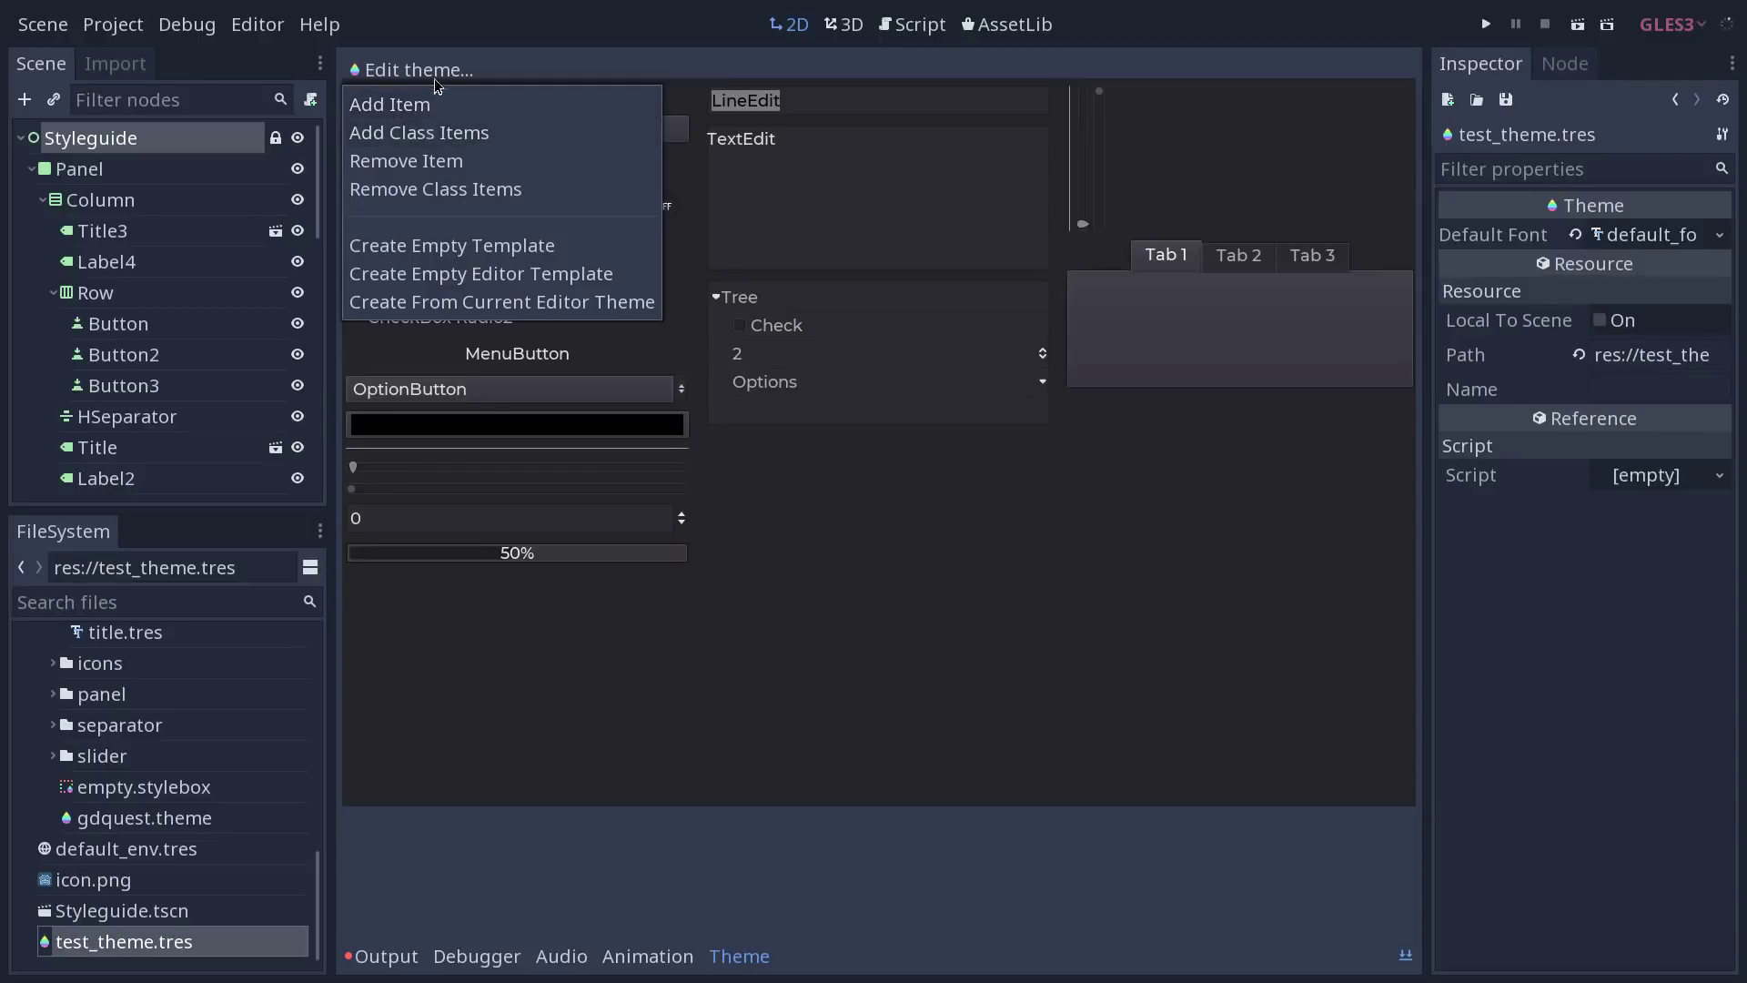
click(428, 136)
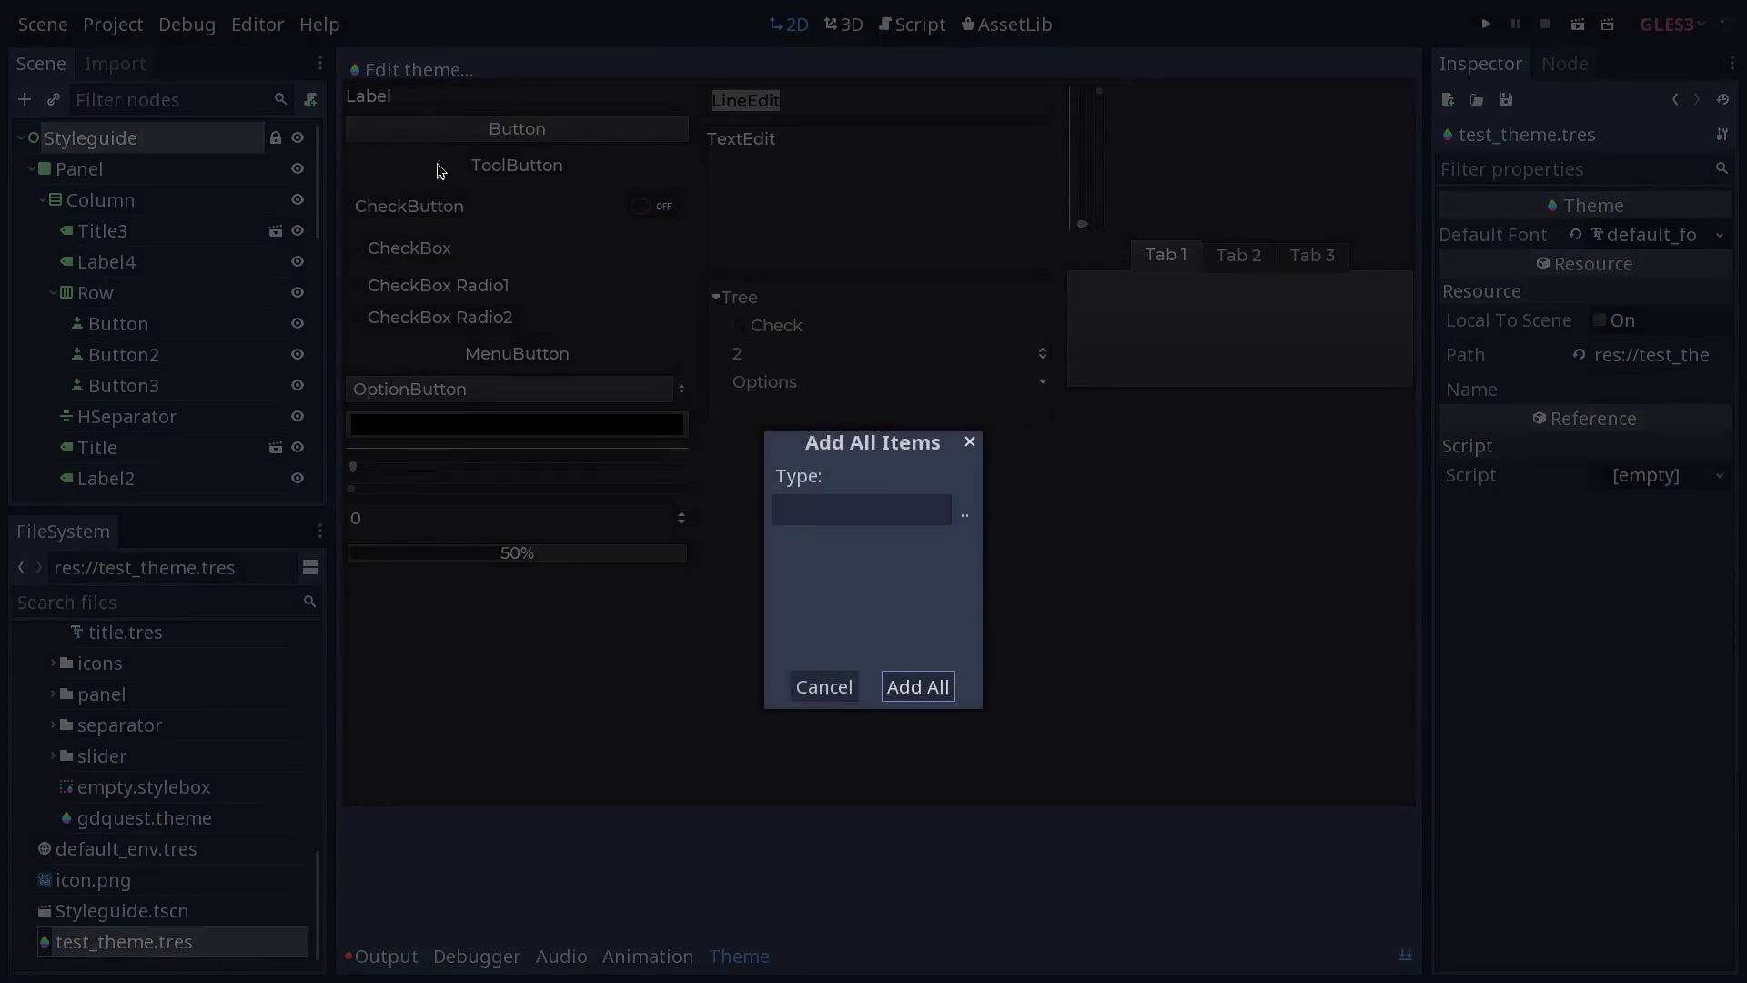
click(897, 517)
text(Button)
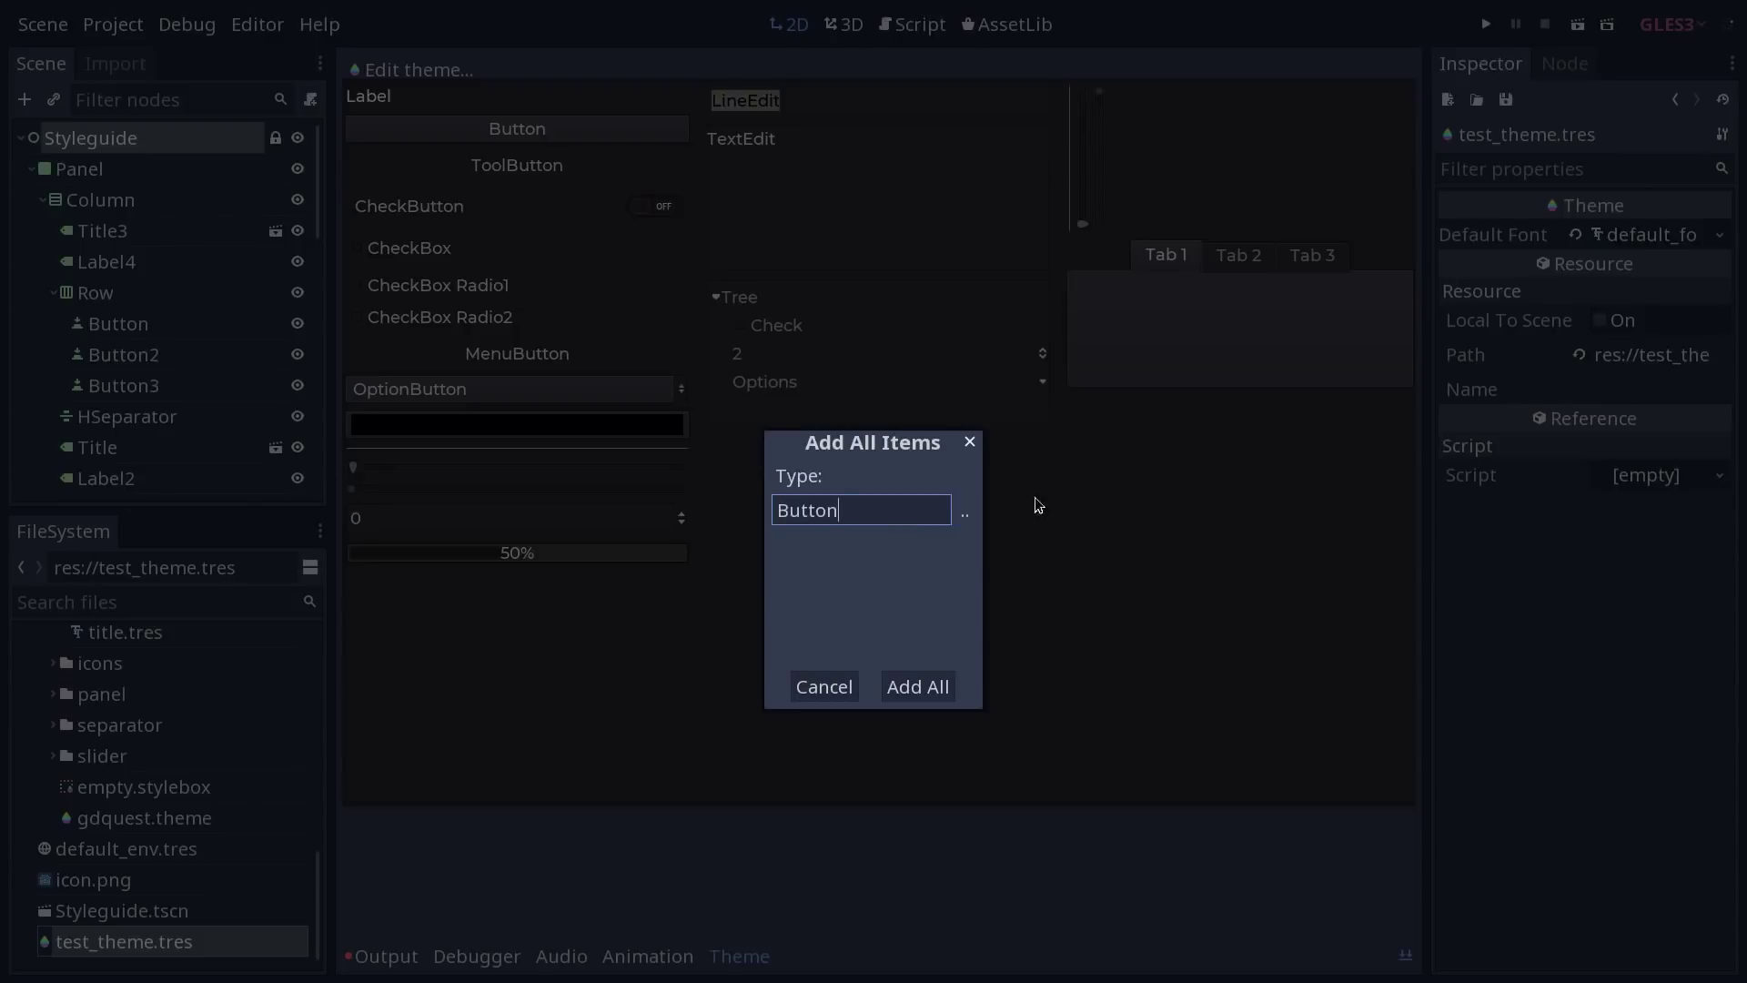
Step: Confirm Button against the class type list and add all Button theme items
click(965, 518)
click(920, 500)
click(966, 519)
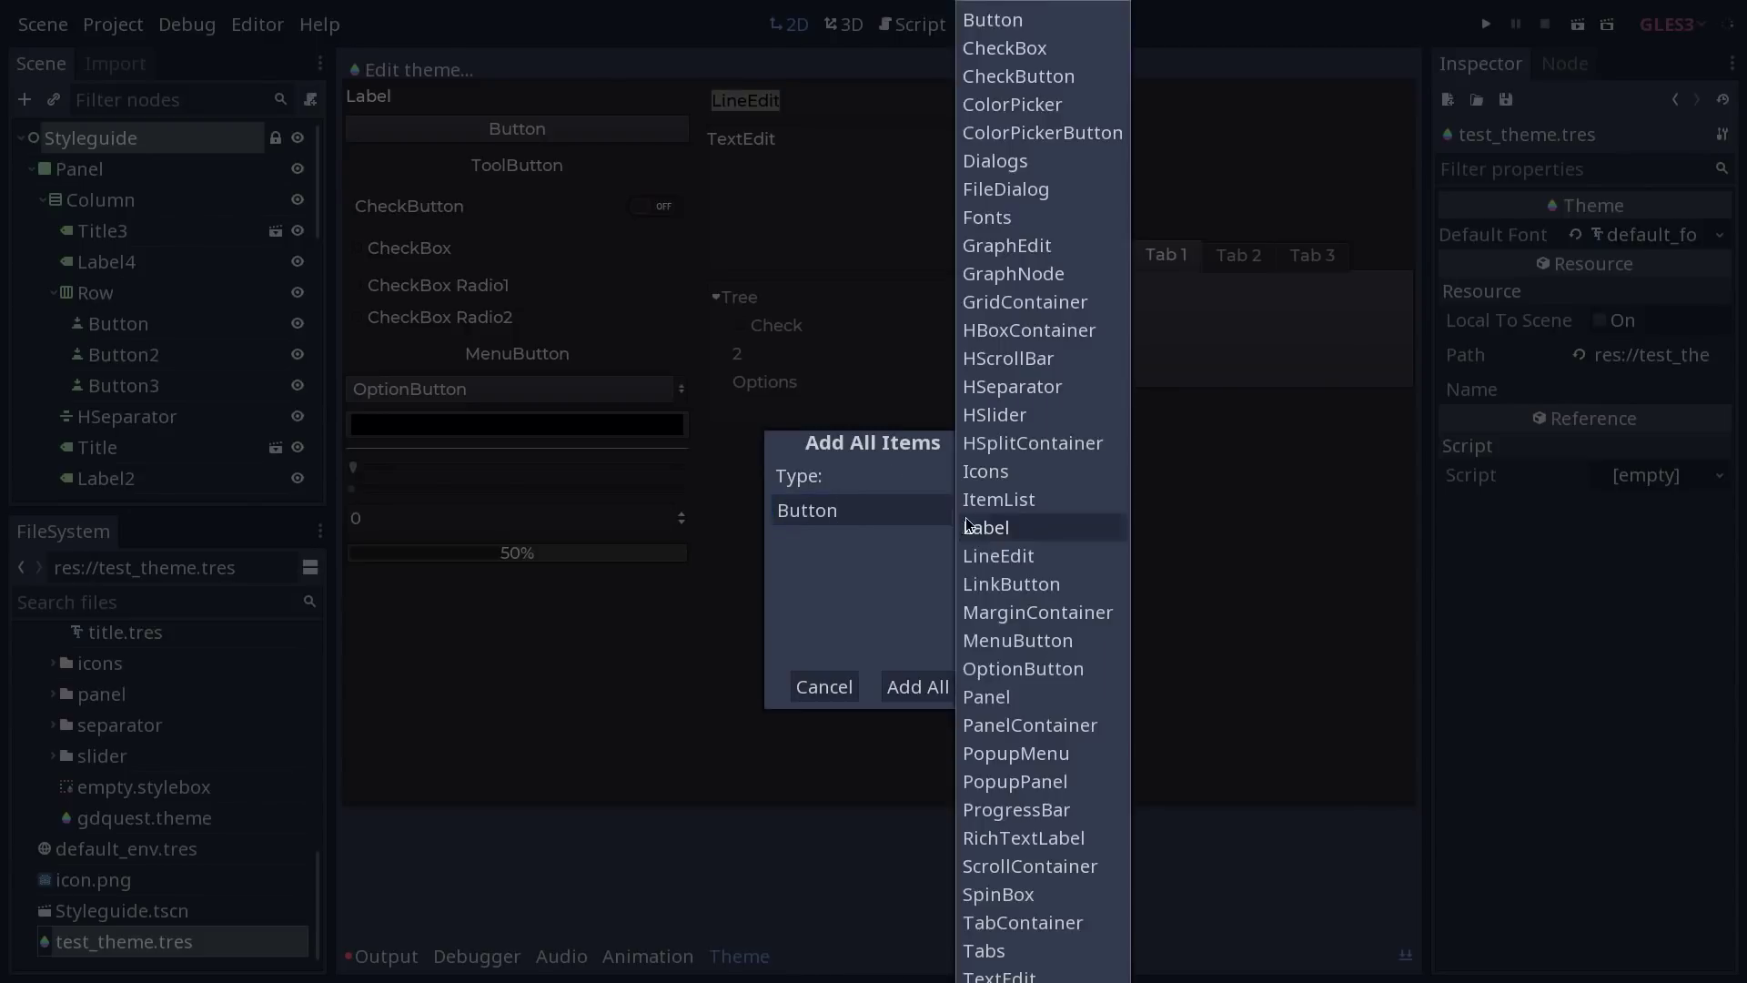
scroll(1048, 477, down, 3)
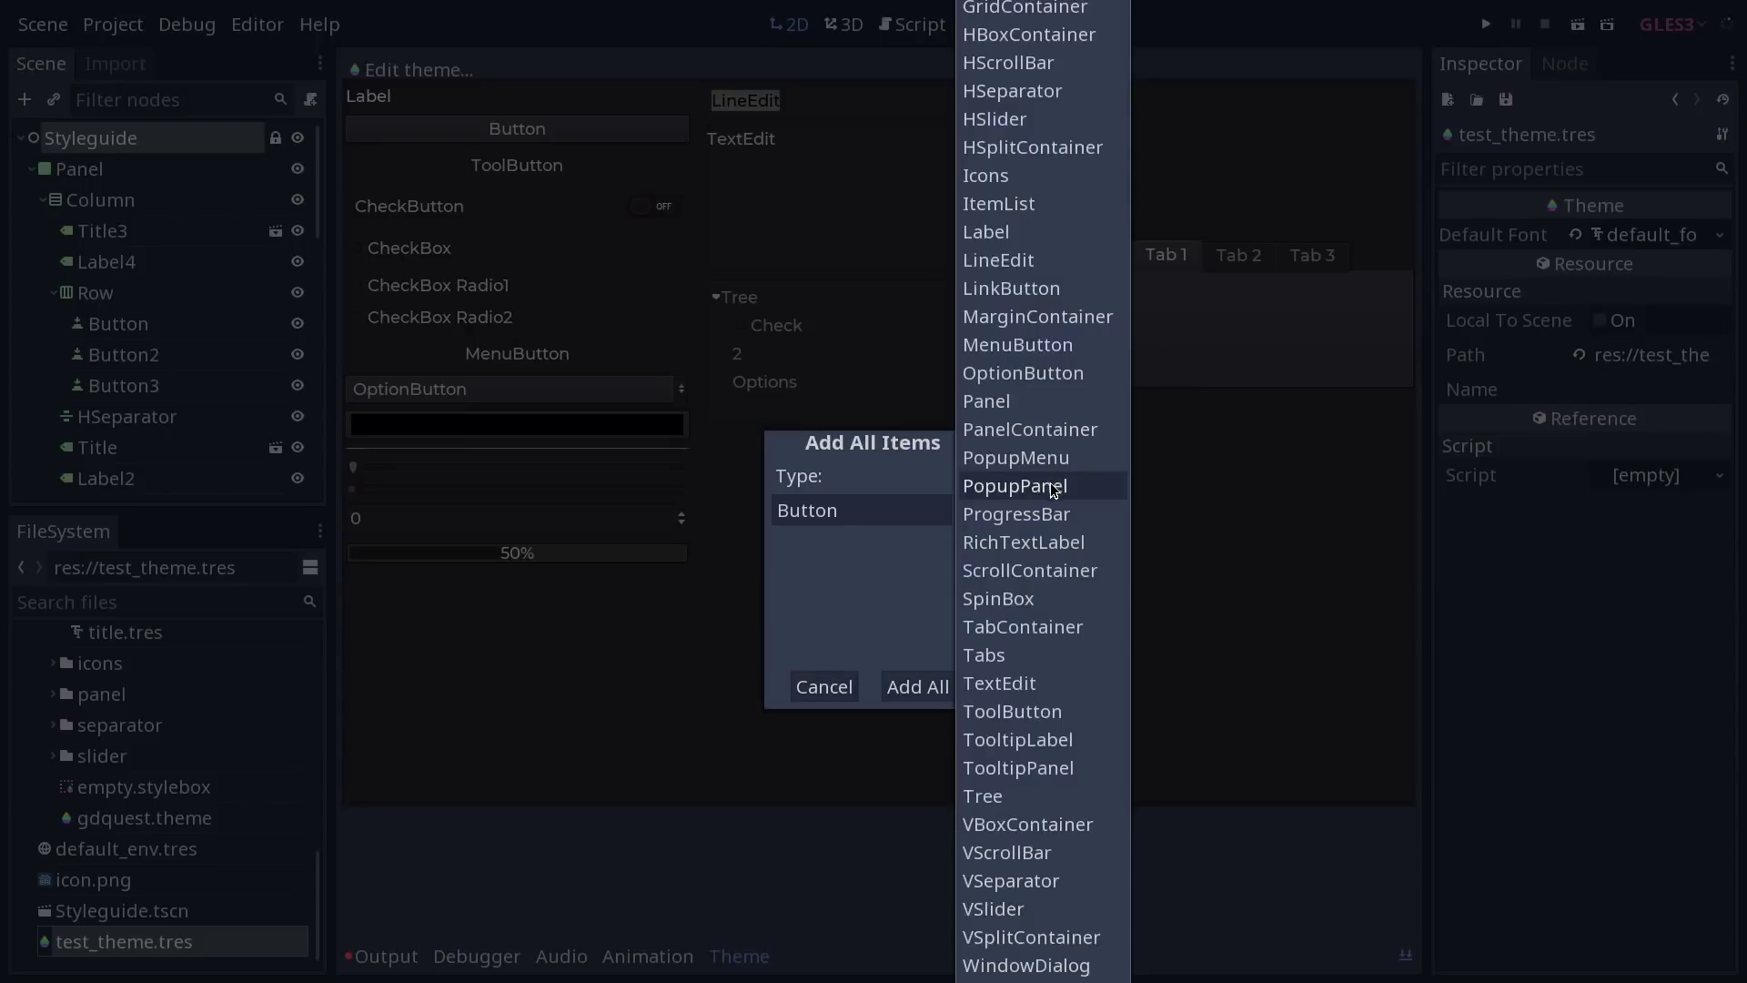
scroll(1051, 482, up, 3)
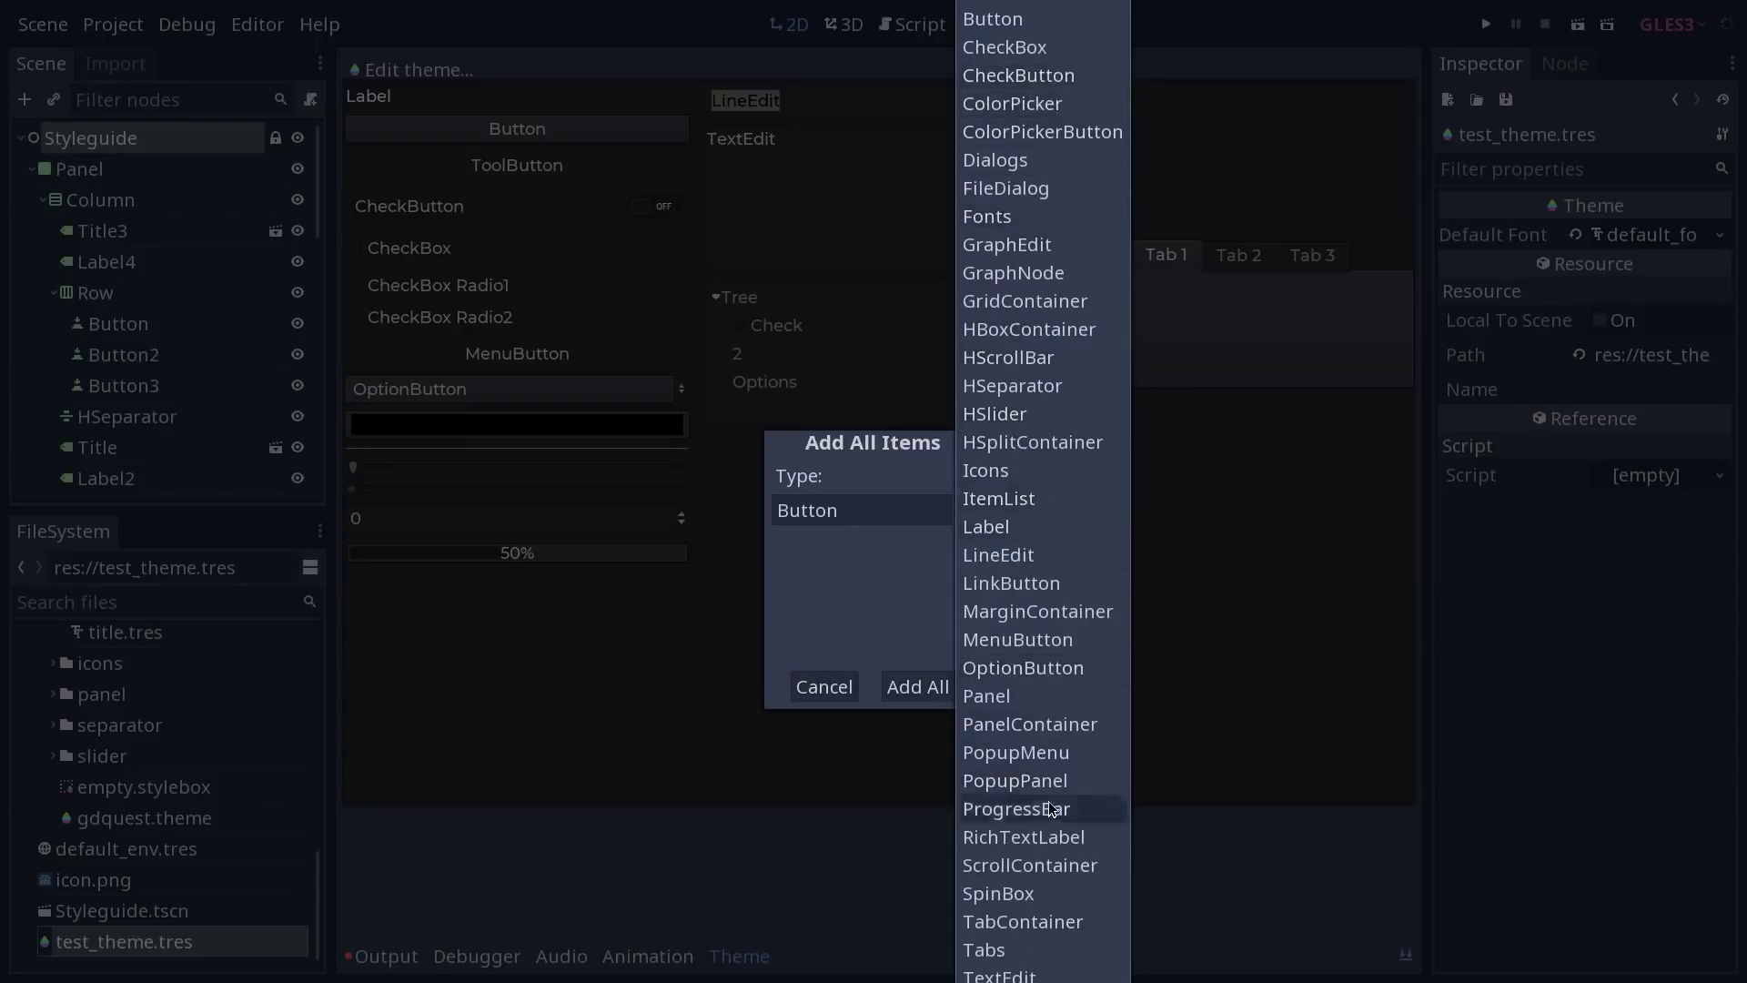
scroll(1056, 837, down, 3)
scroll(1058, 862, up, 3)
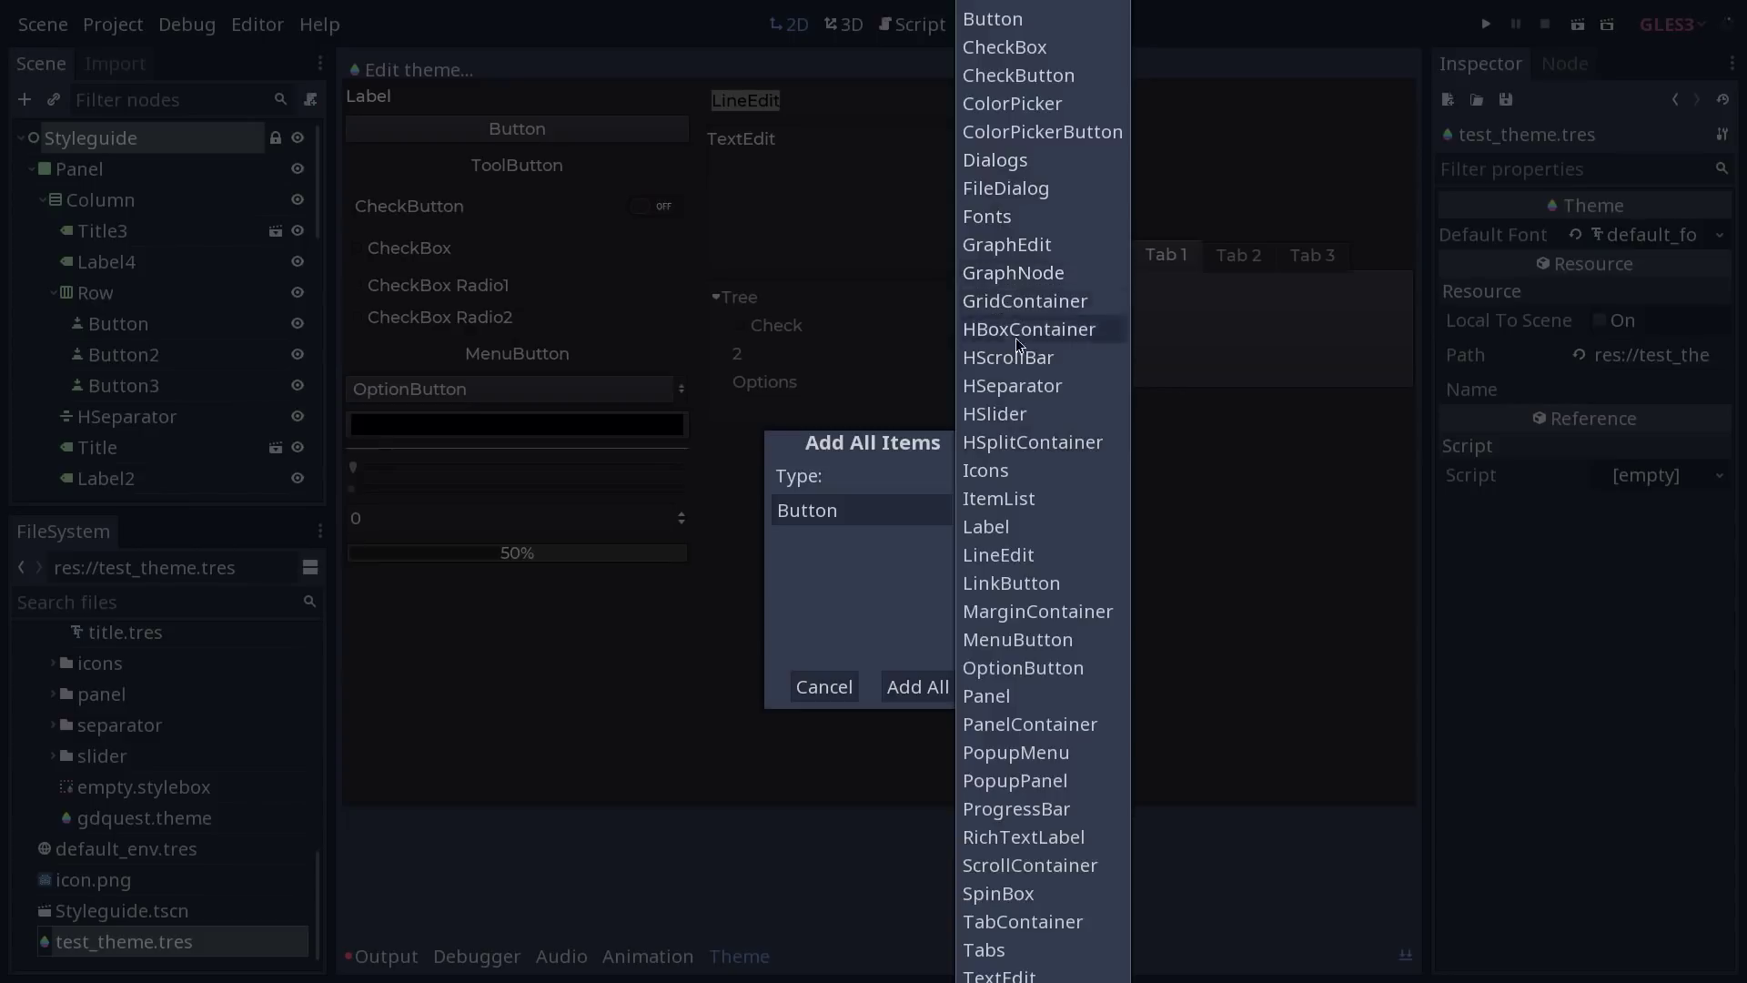
click(822, 615)
double_click(846, 515)
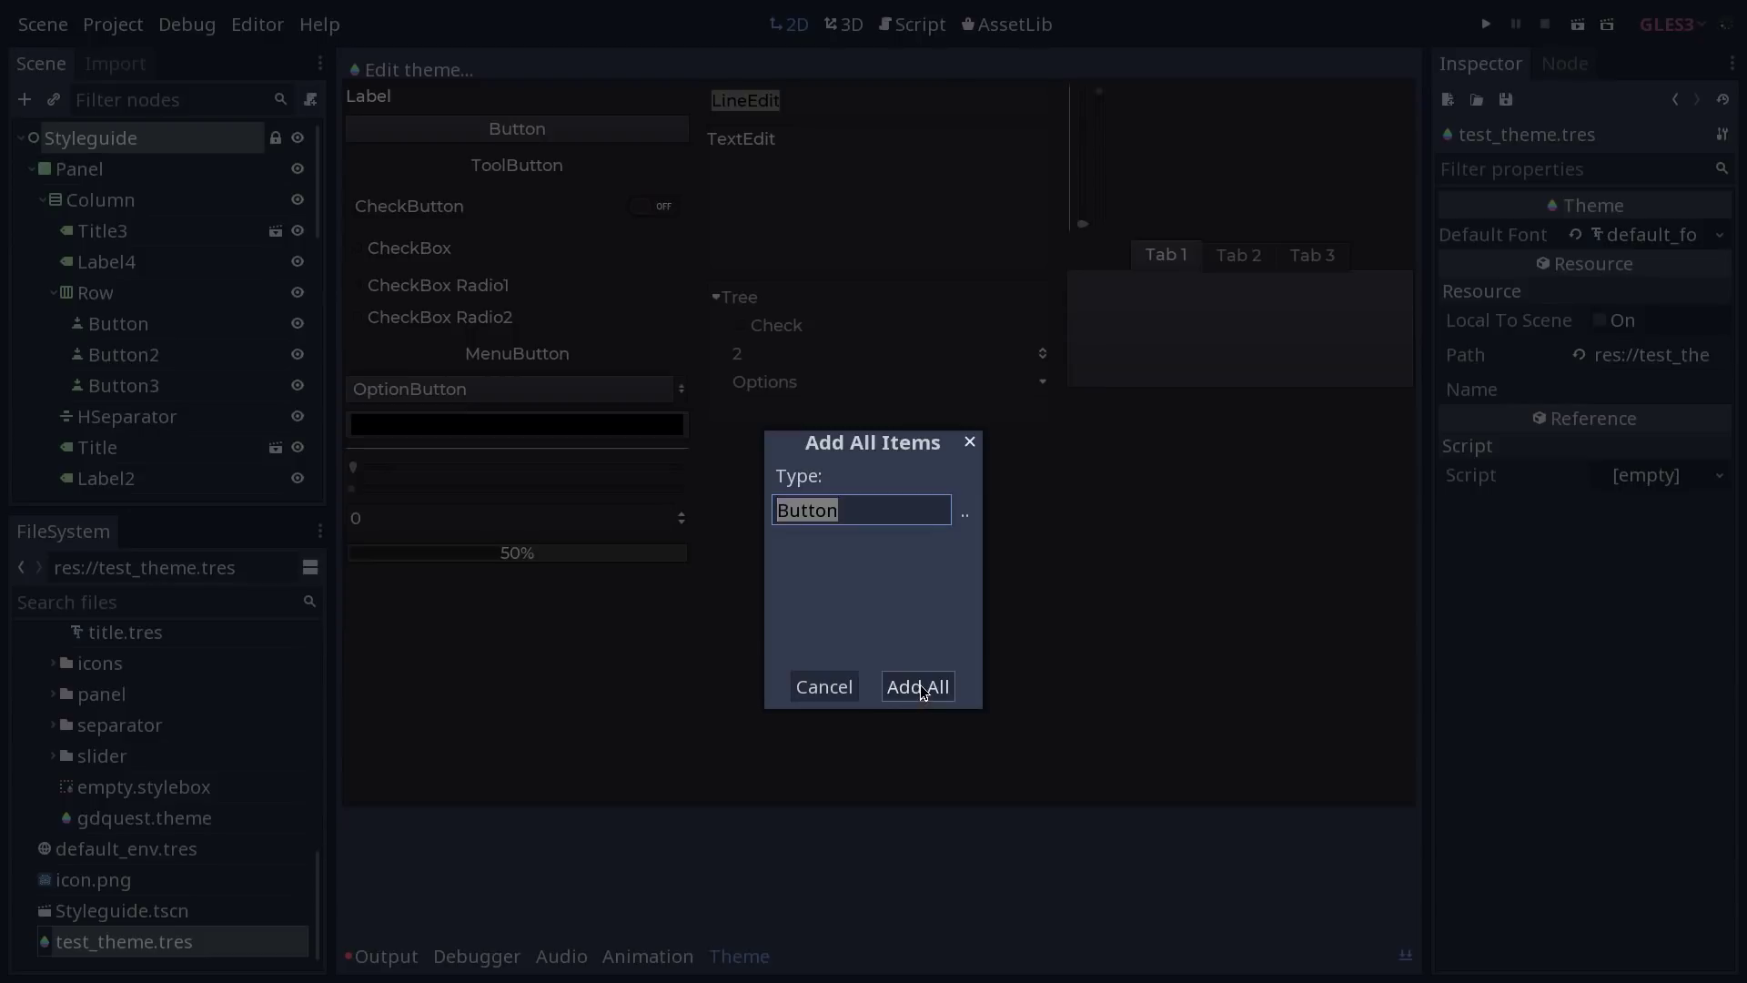
click(919, 686)
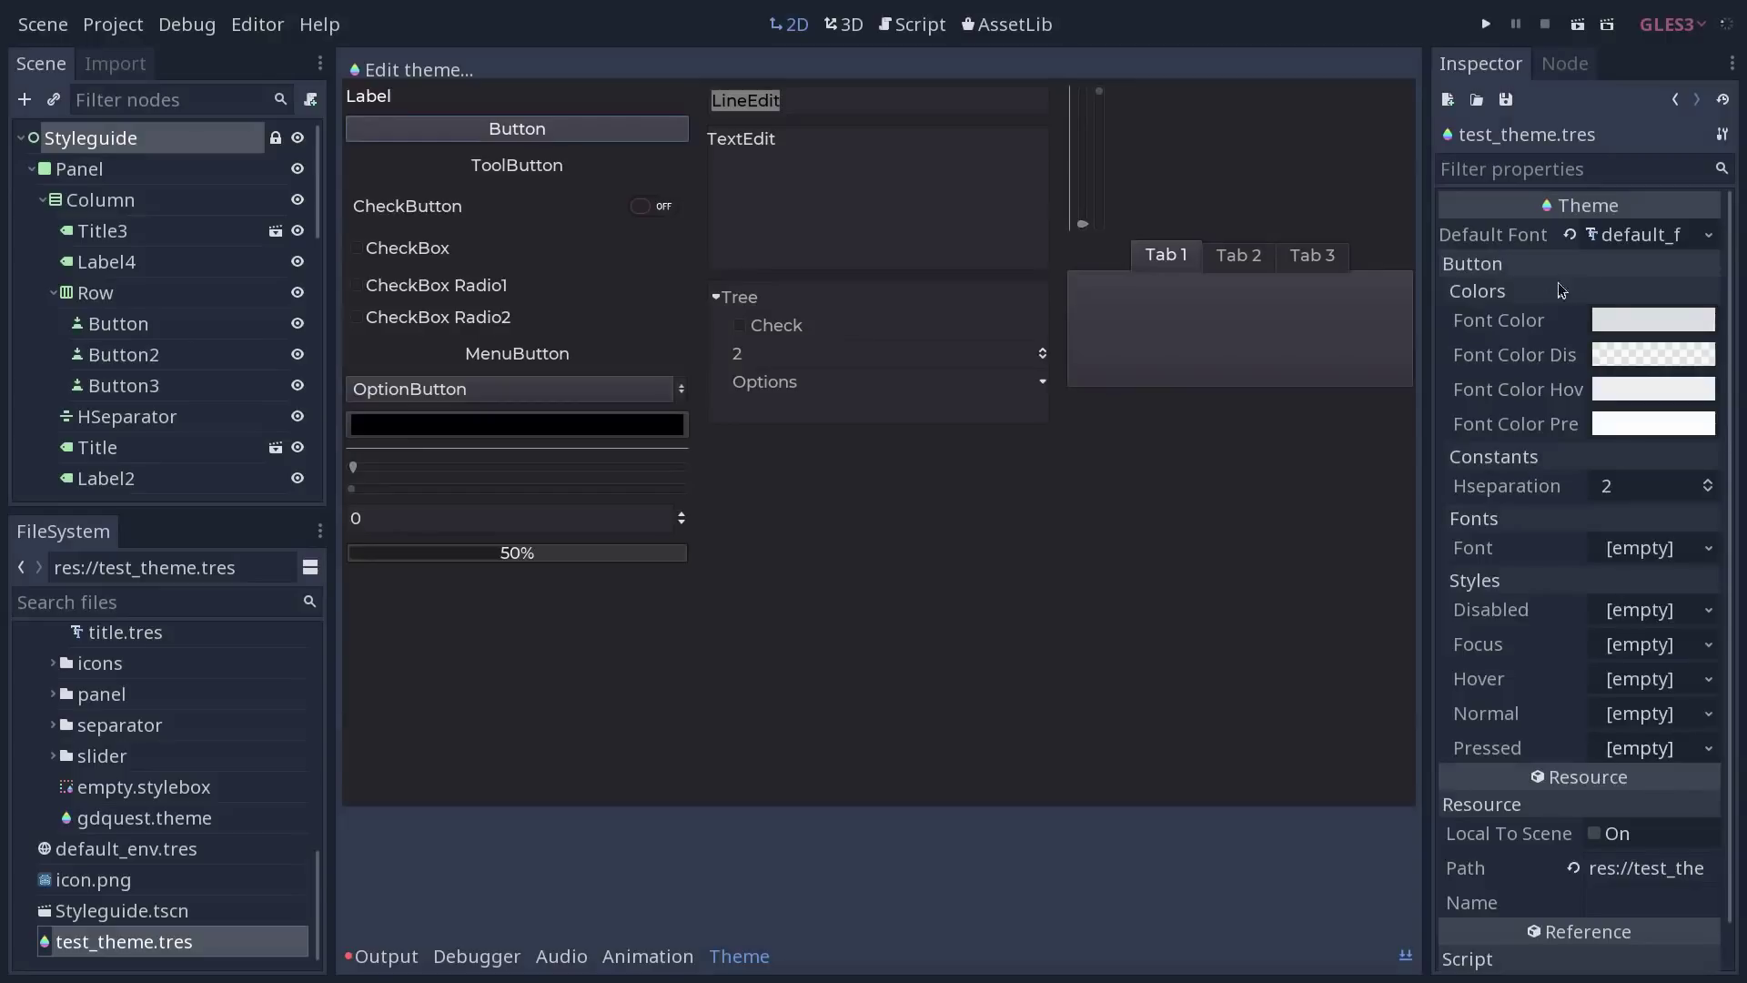
Step: Set the Button Font Color to white (ffffff) after briefly trying red
scroll(1488, 264, down, 1)
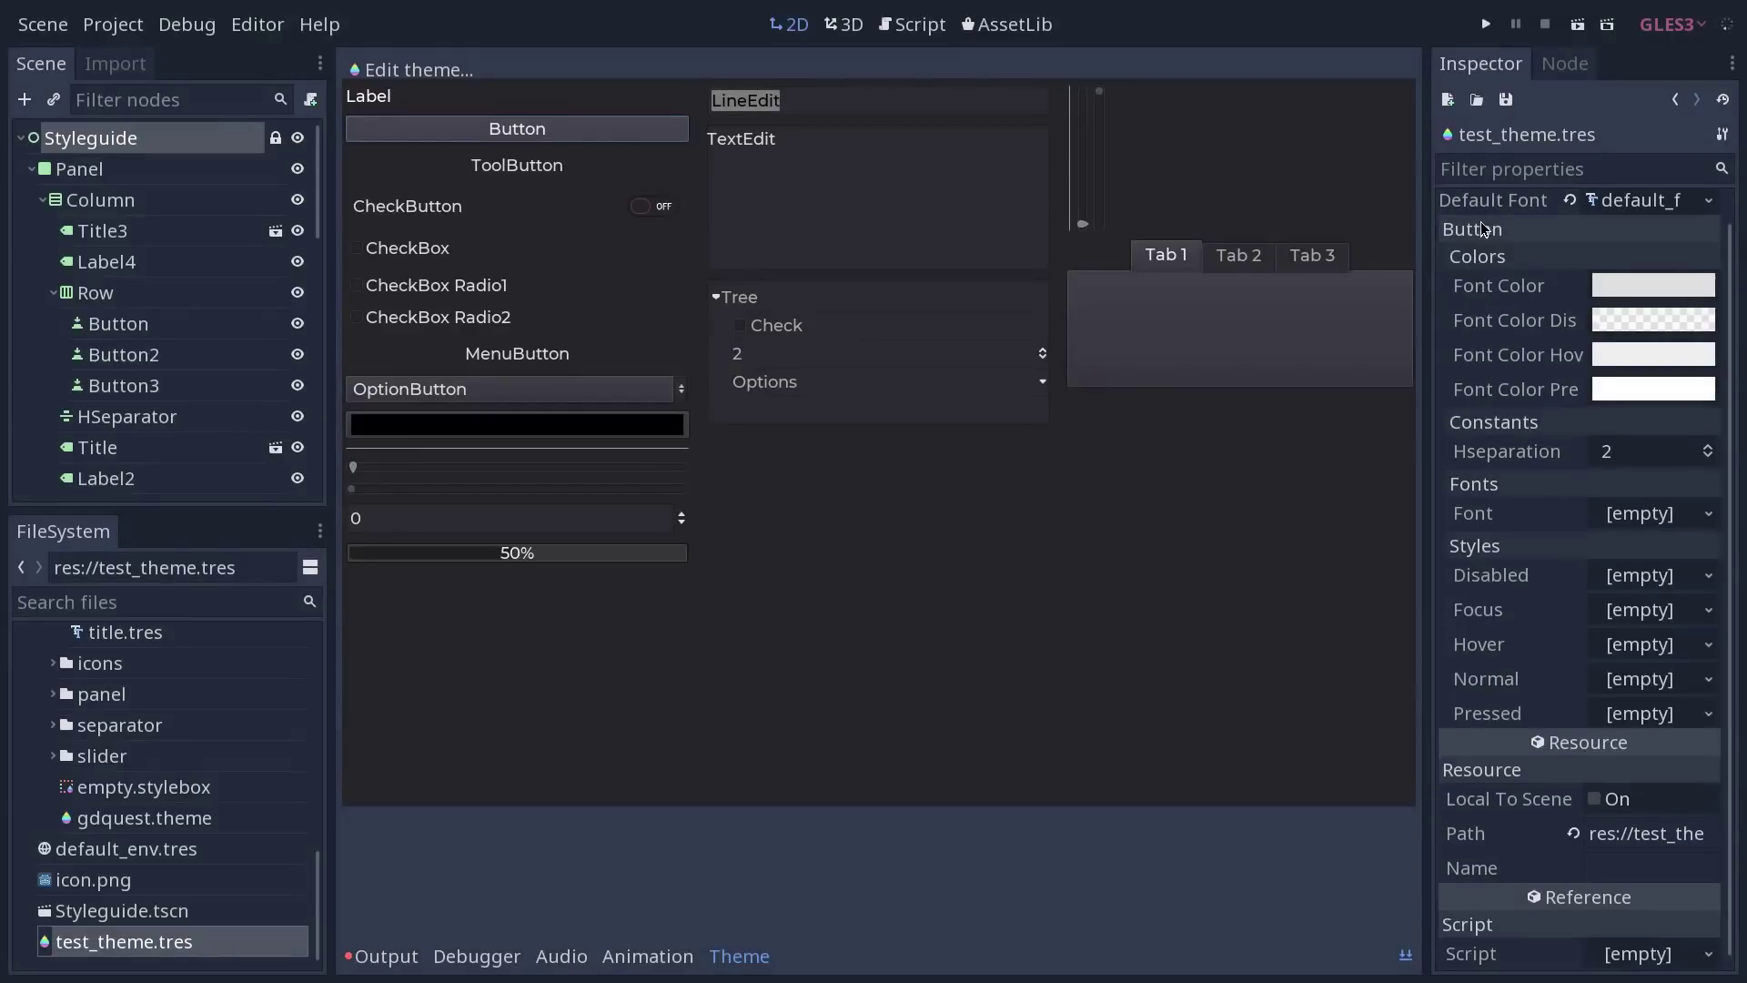
click(1648, 286)
drag(1410, 150, 1514, 64)
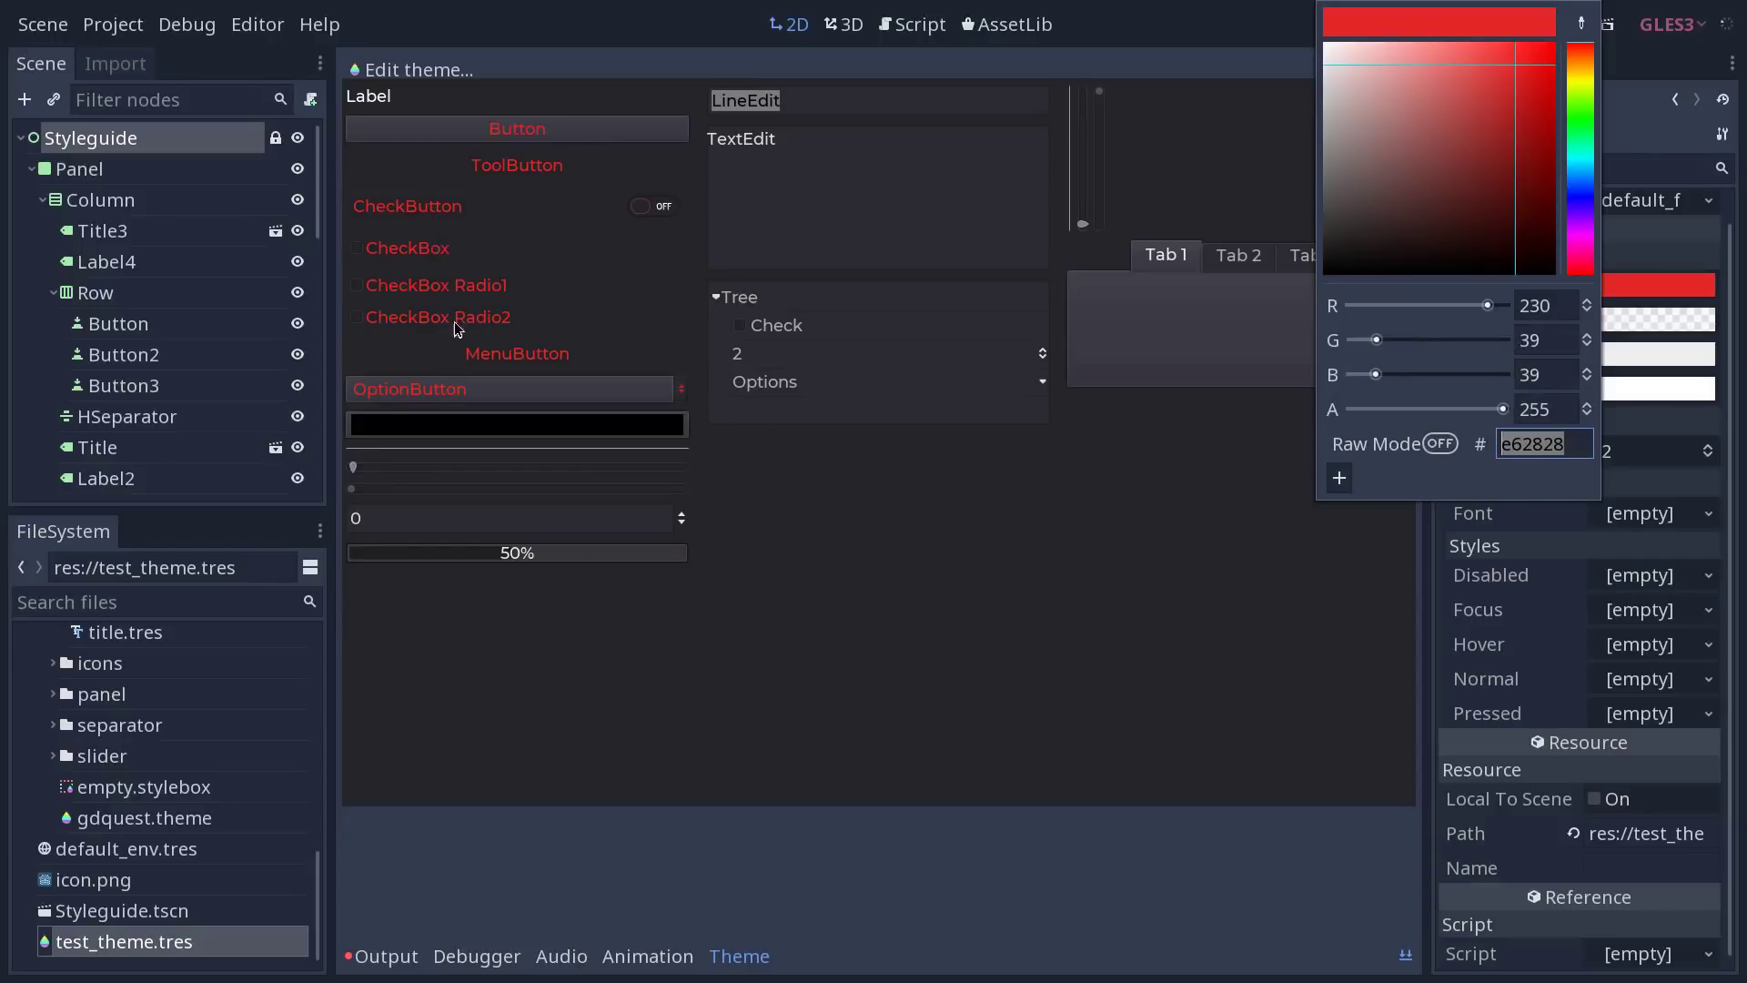
drag(1474, 82, 1325, 44)
click(1431, 348)
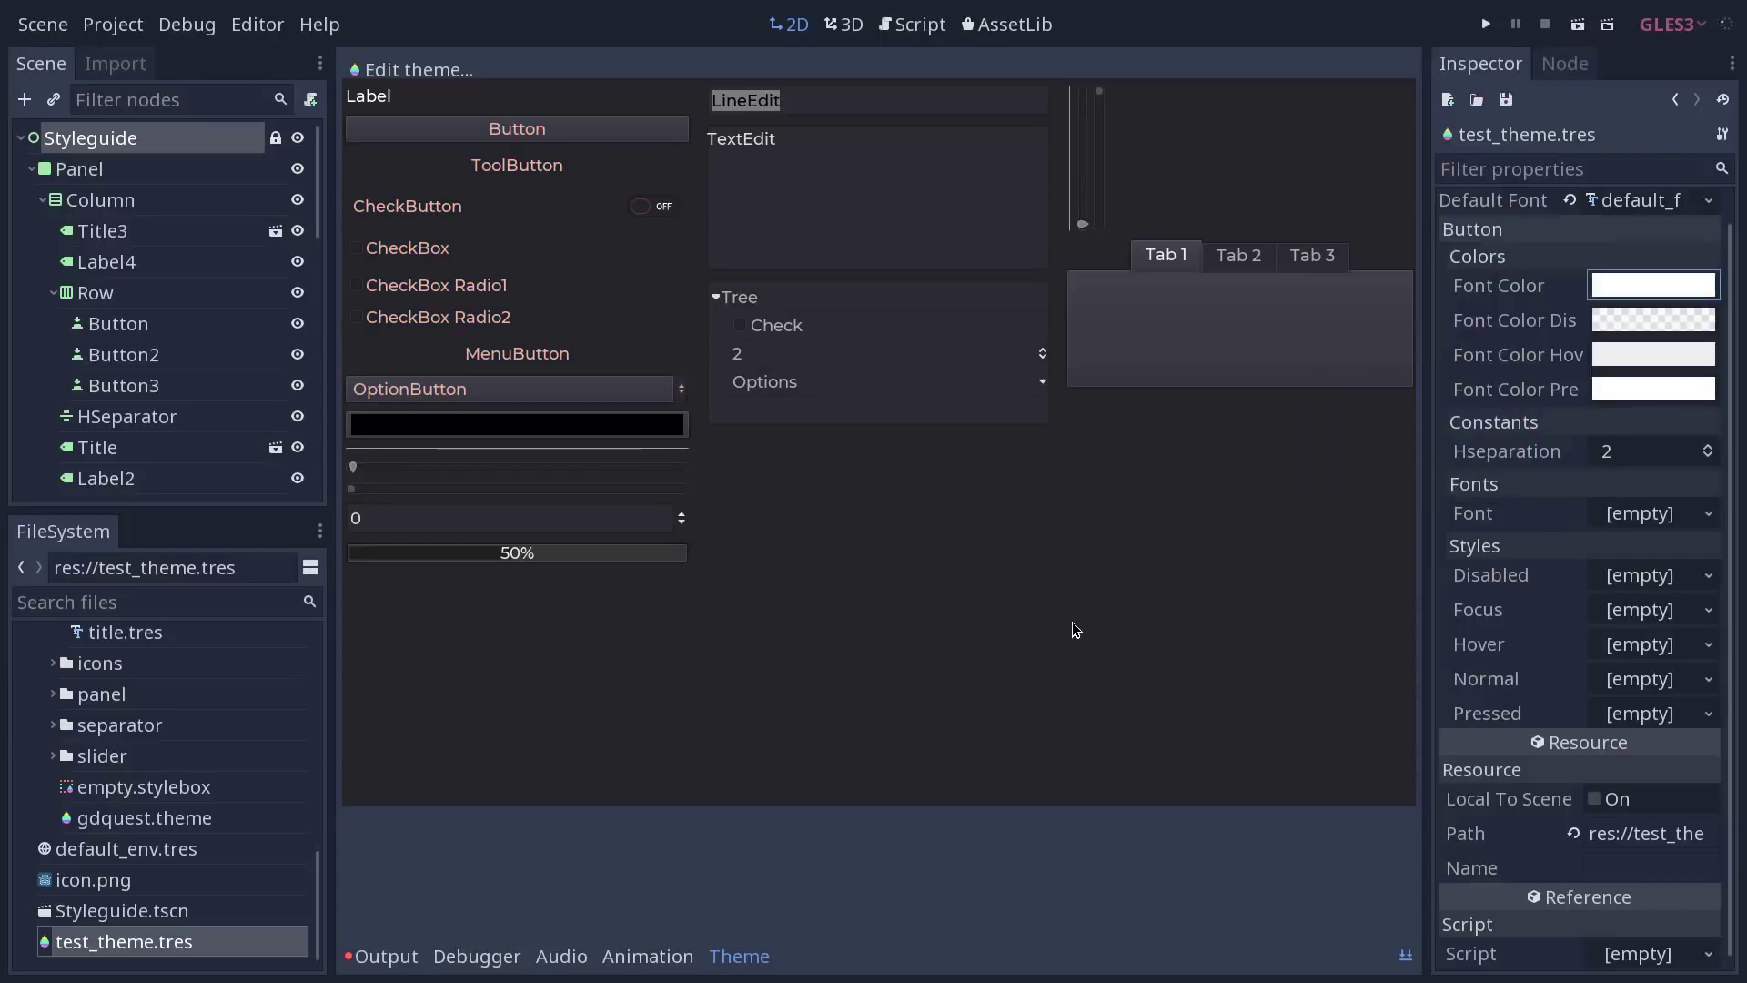
click(1616, 288)
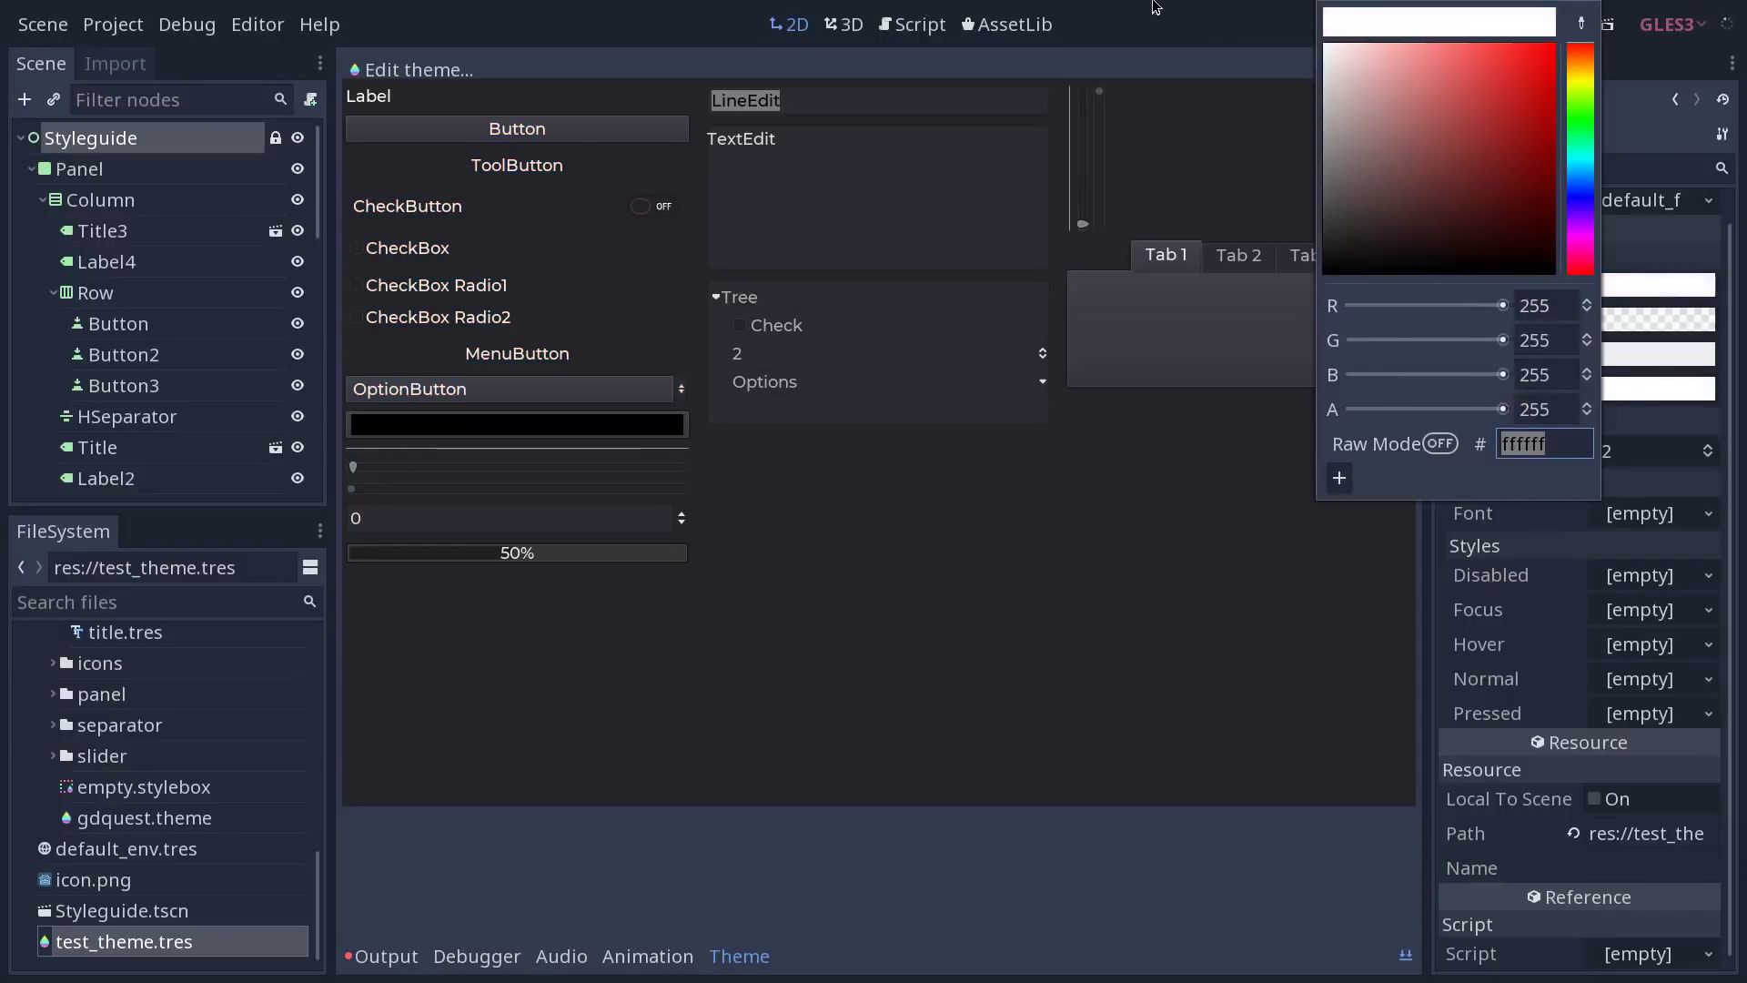
click(1610, 412)
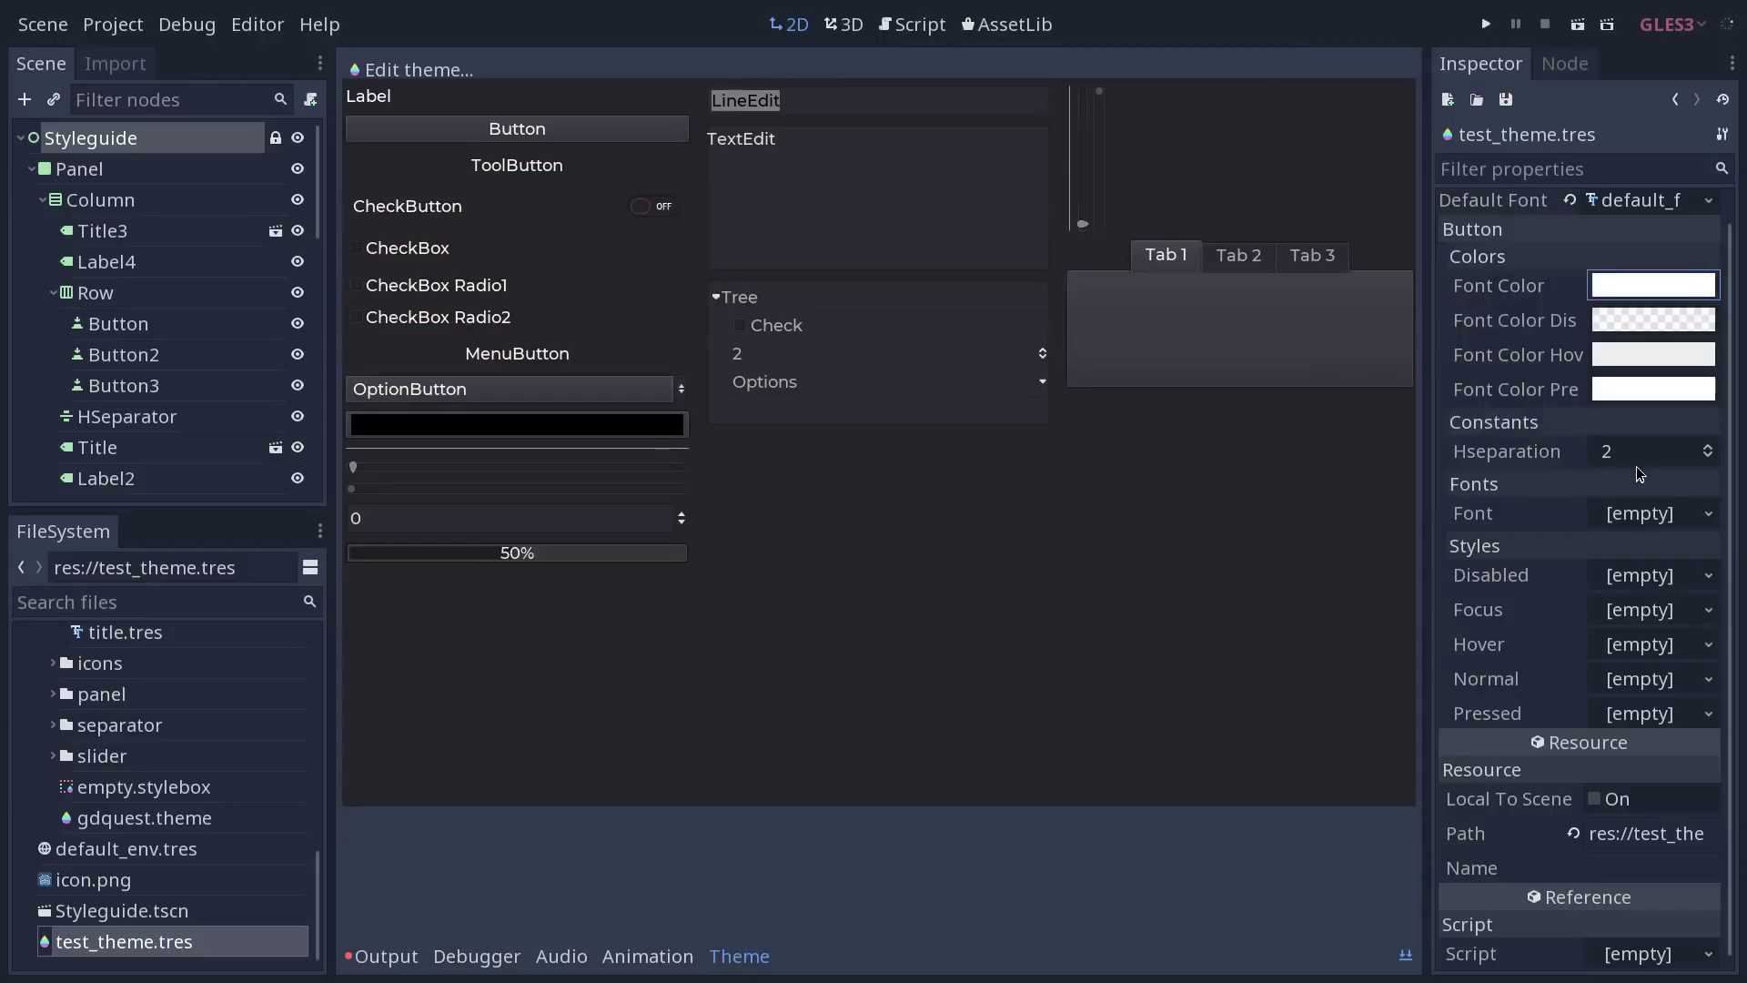
click(1546, 462)
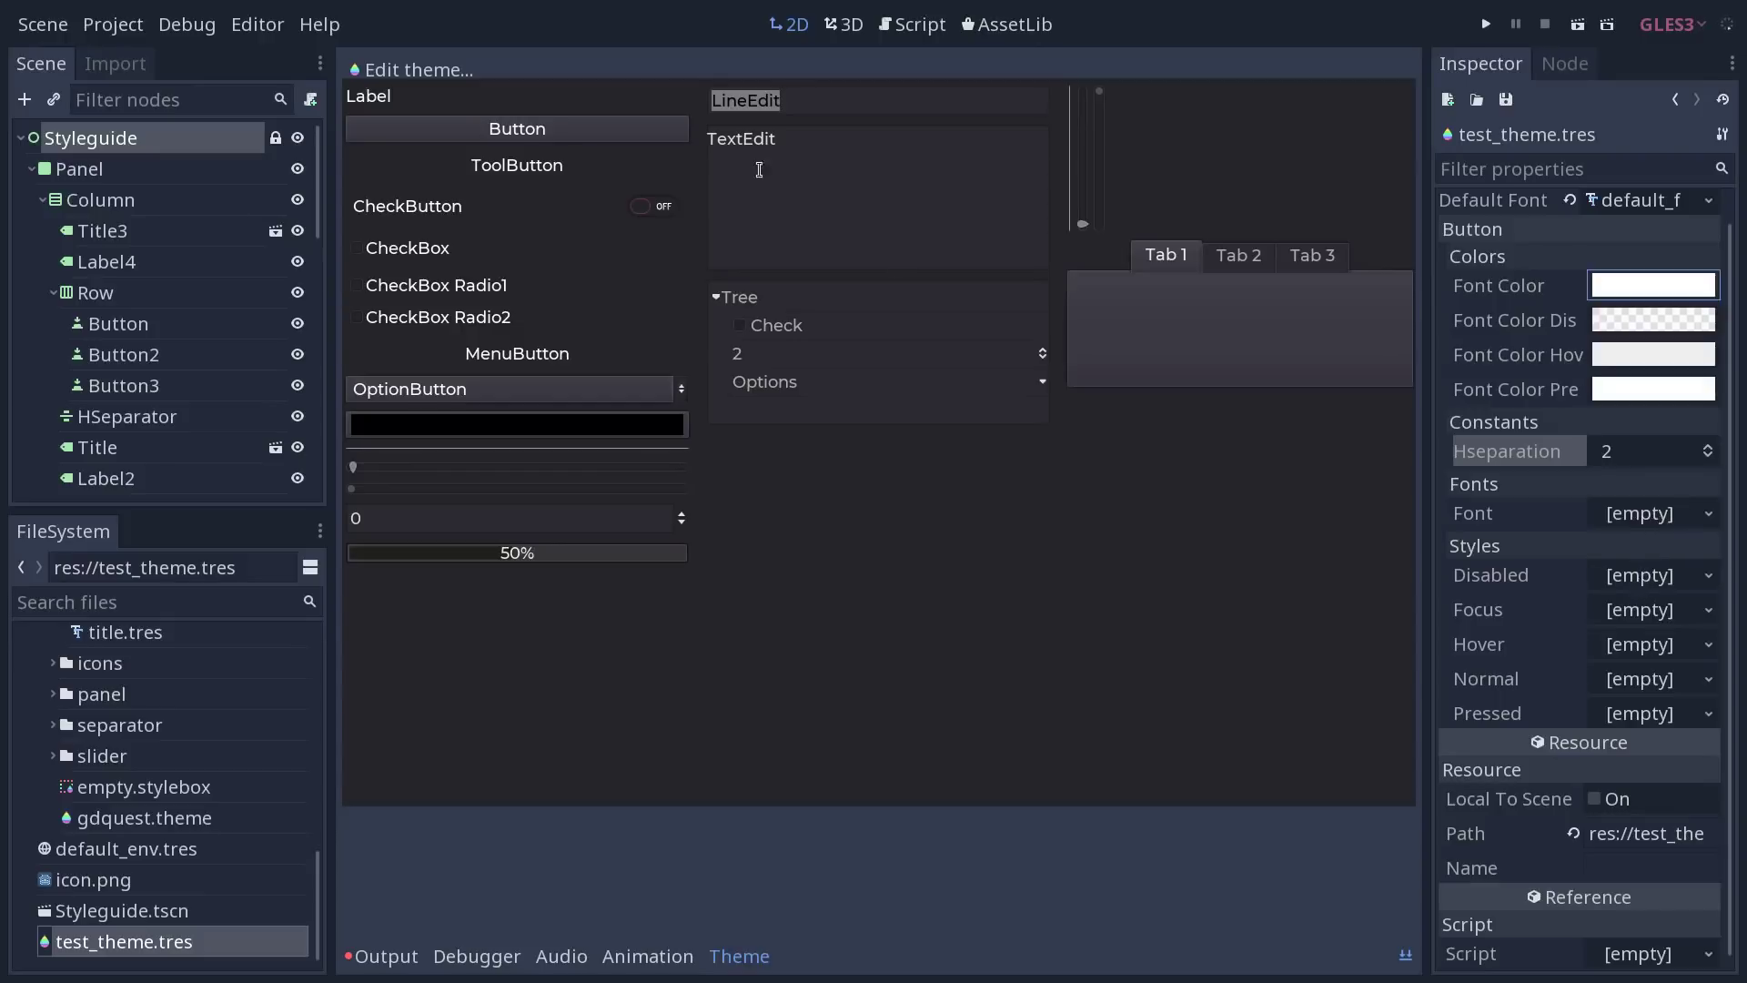
Step: Assign a new flat StyleBox to the Button's Normal state and expand it
click(590, 138)
click(593, 139)
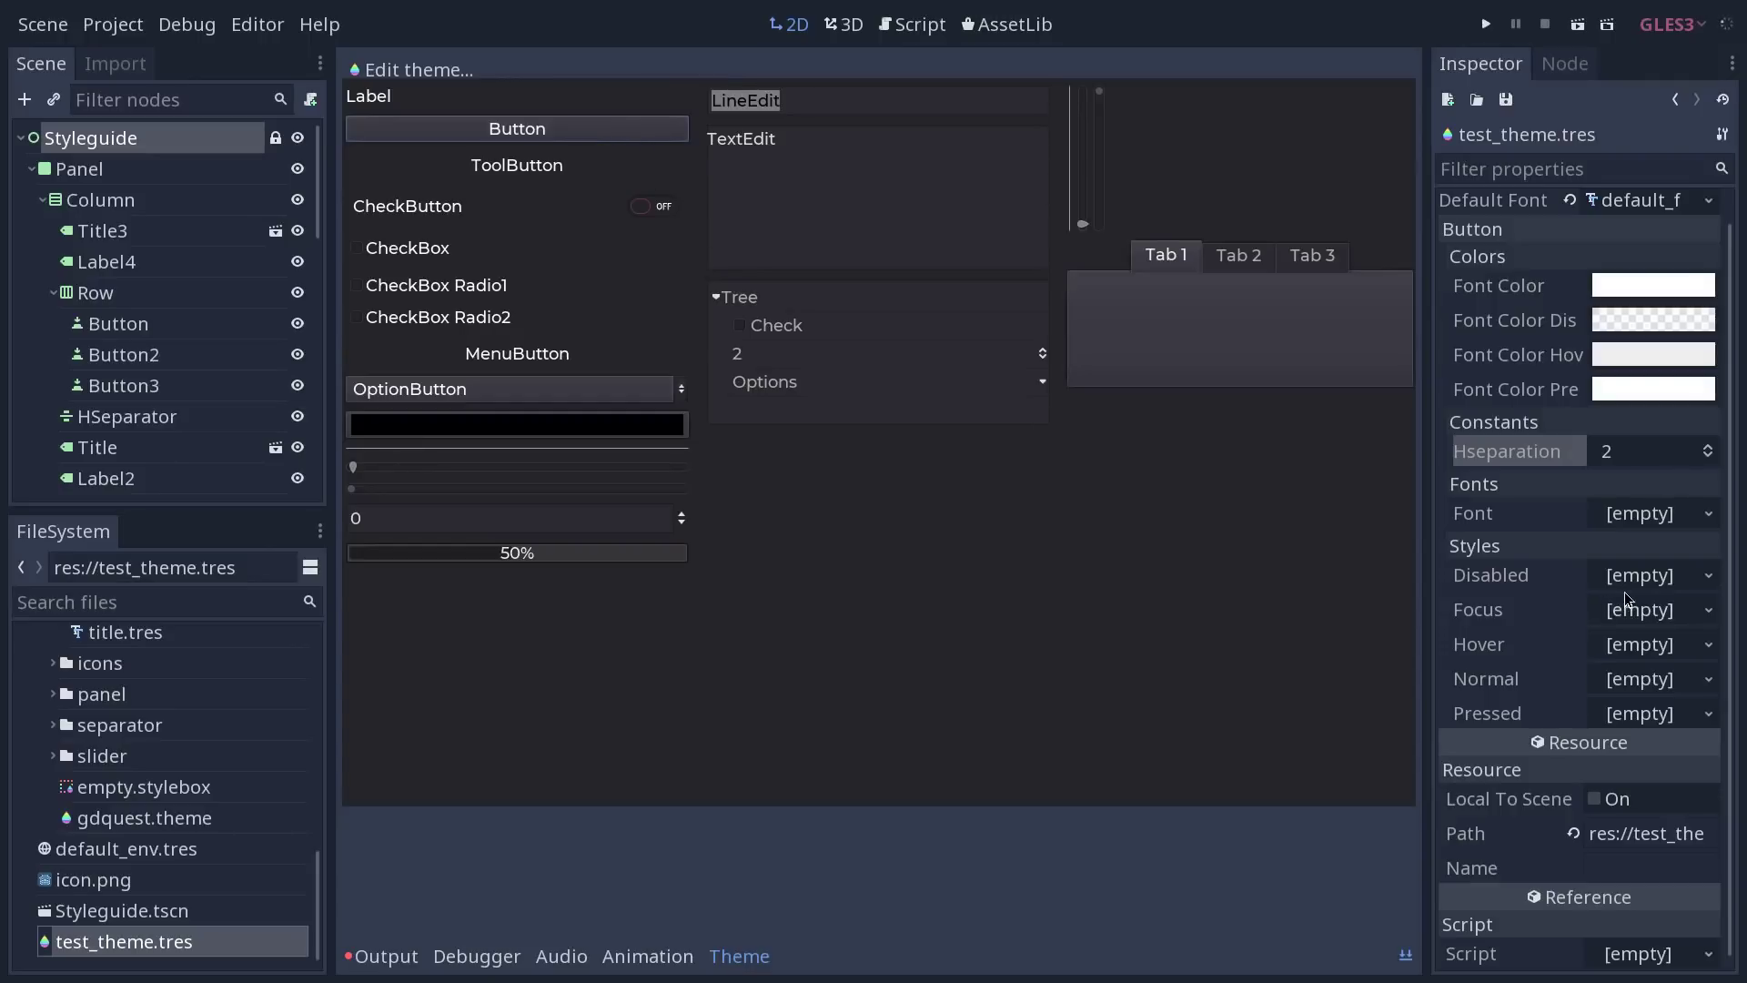
click(1708, 681)
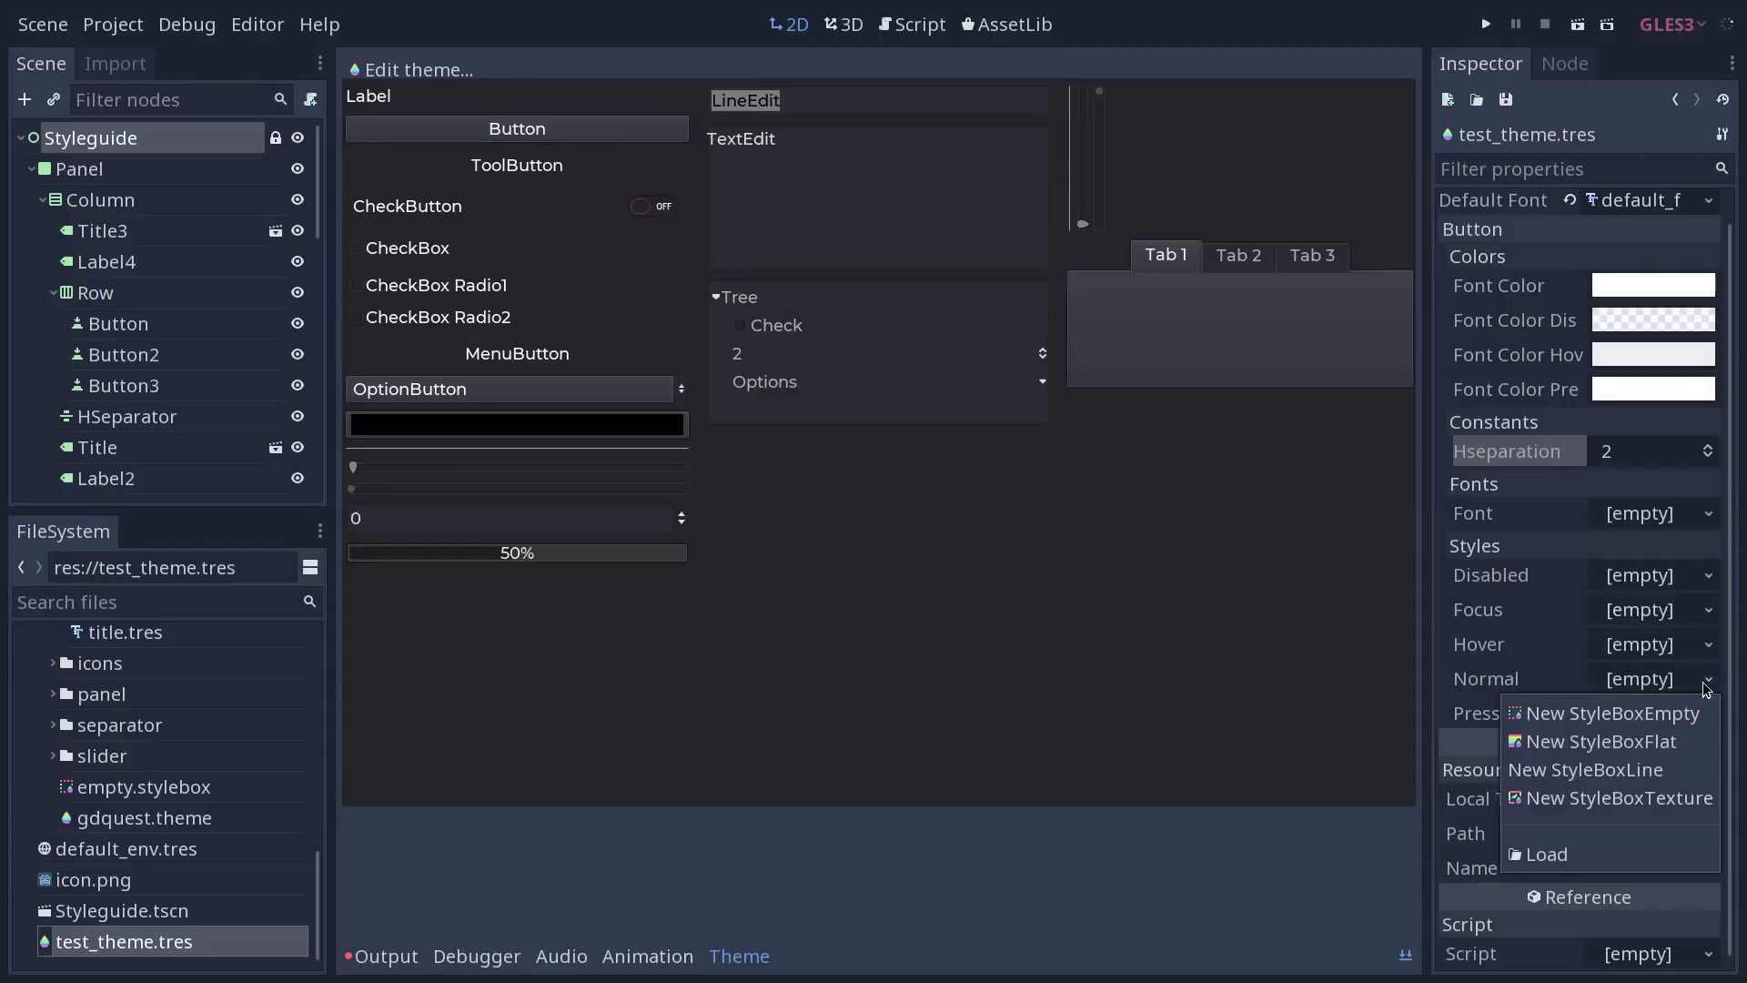
click(1632, 745)
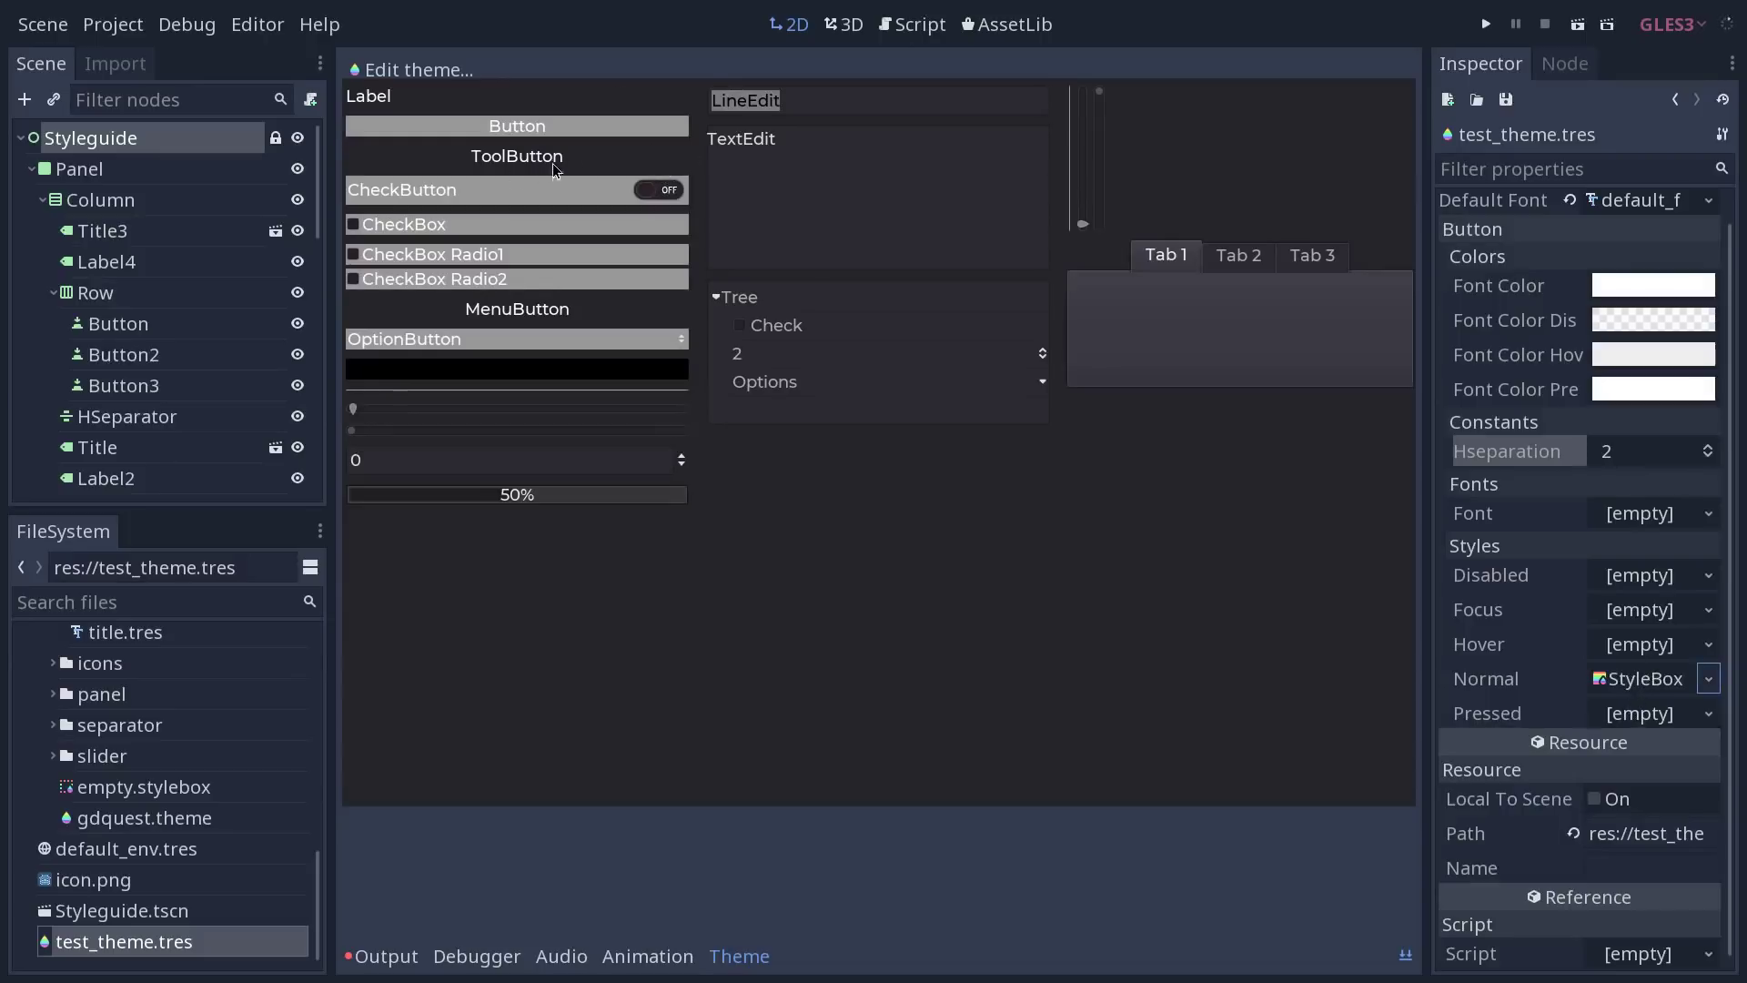
click(1629, 682)
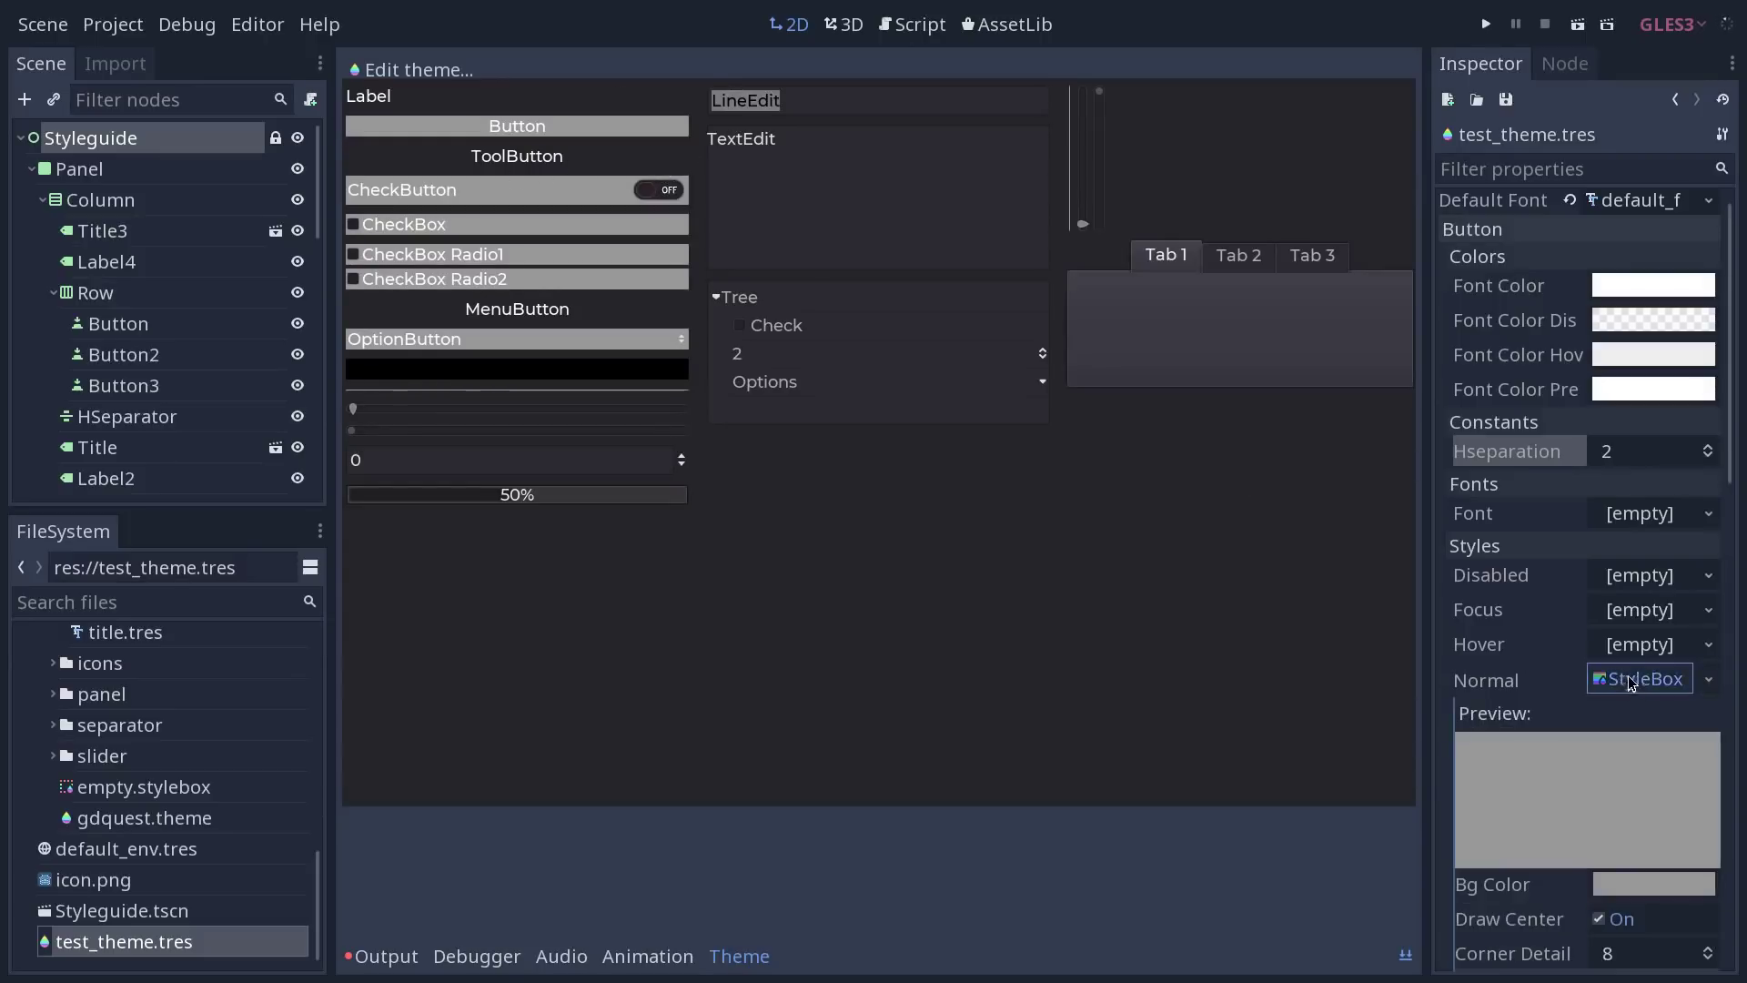
Step: Set the Normal StyleBox background colour to blue-grey 394c5d
scroll(1698, 491, down, 5)
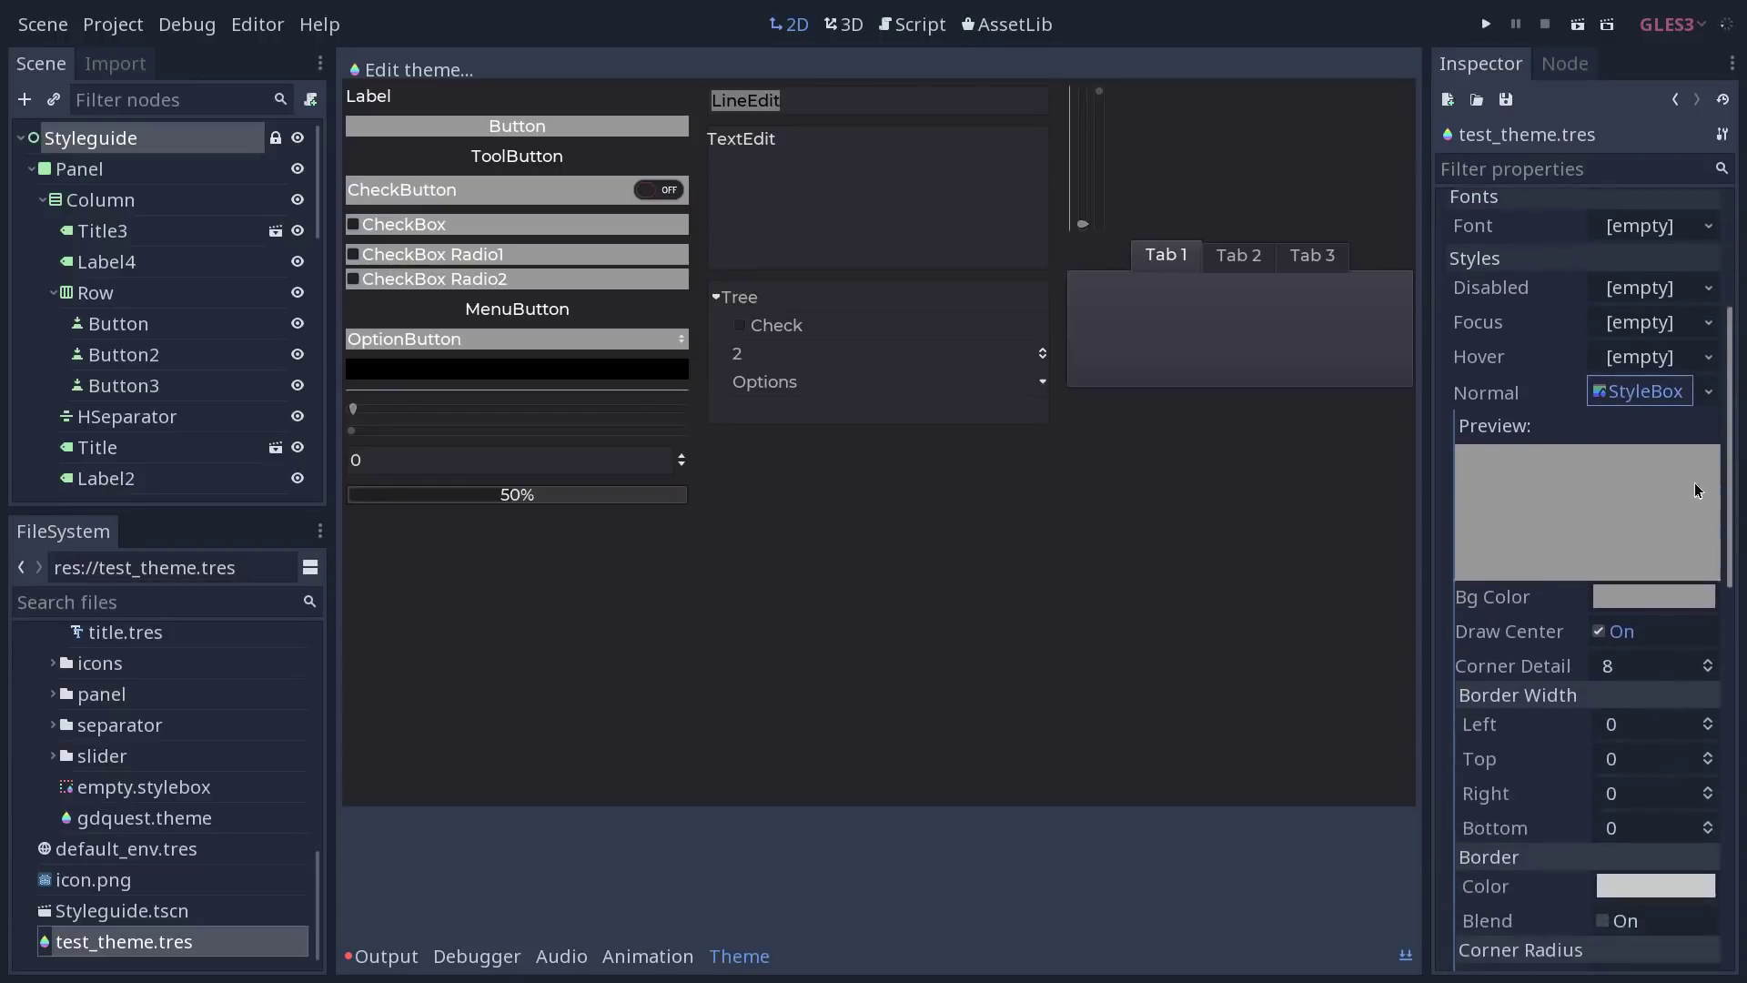
scroll(1698, 491, down, 3)
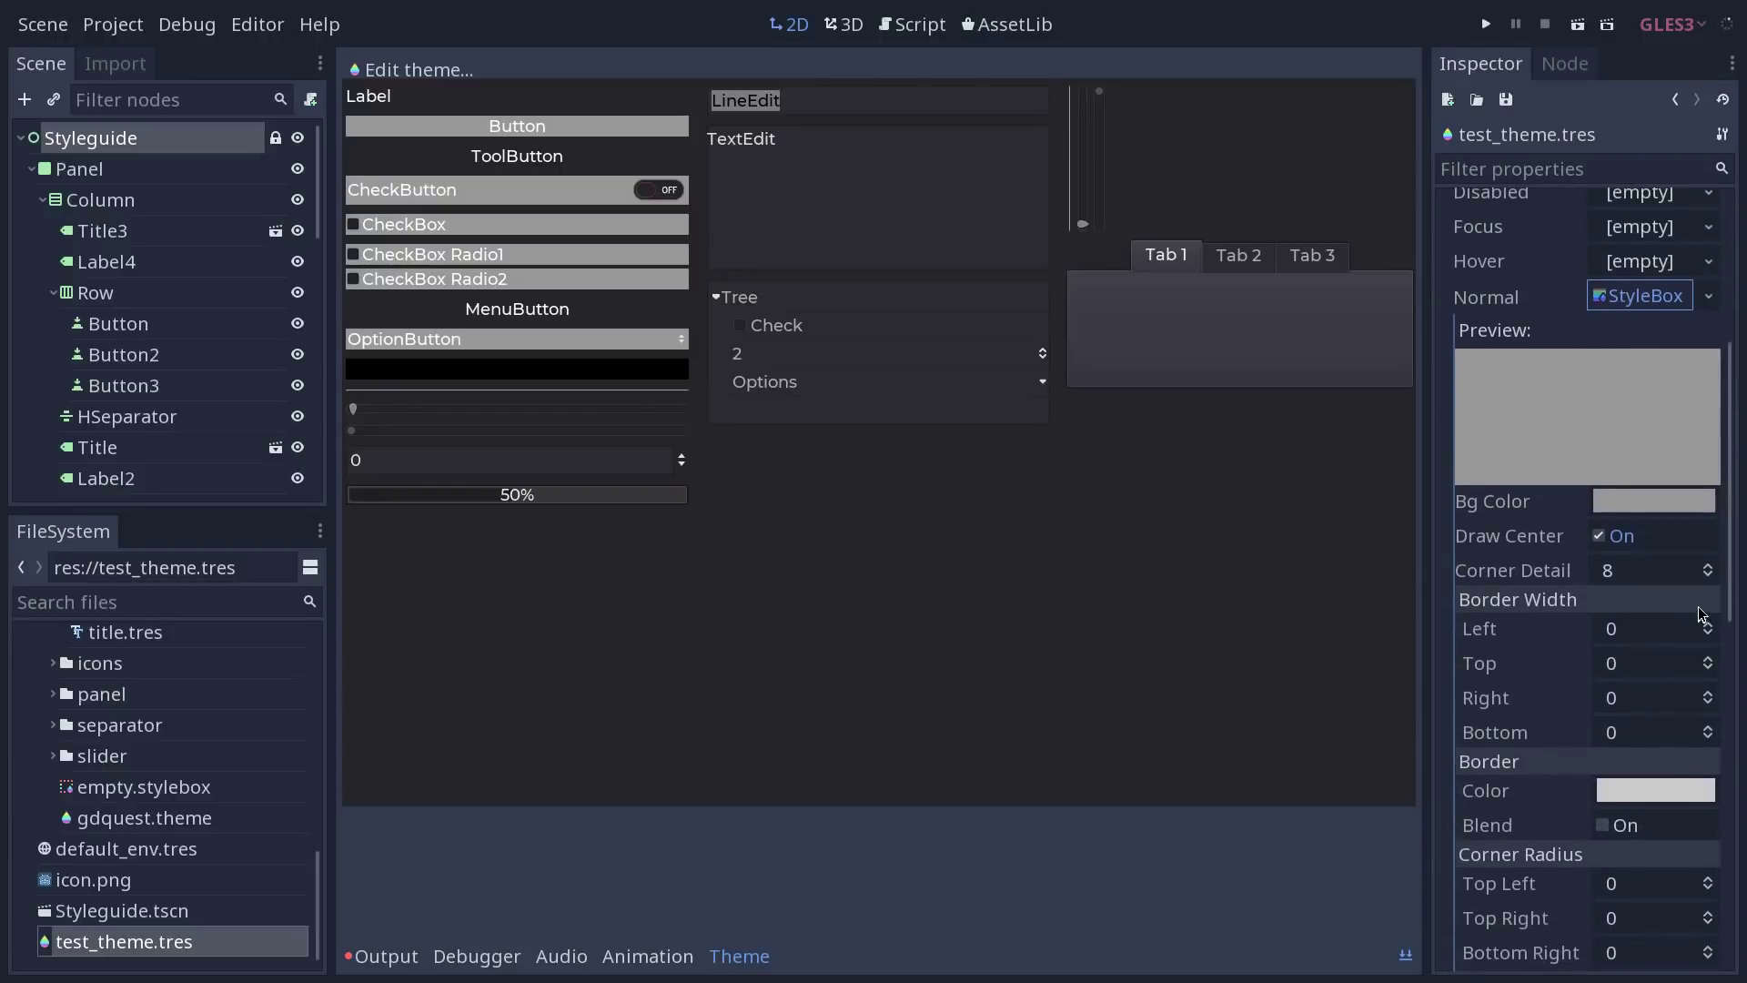
scroll(1719, 591, down, 3)
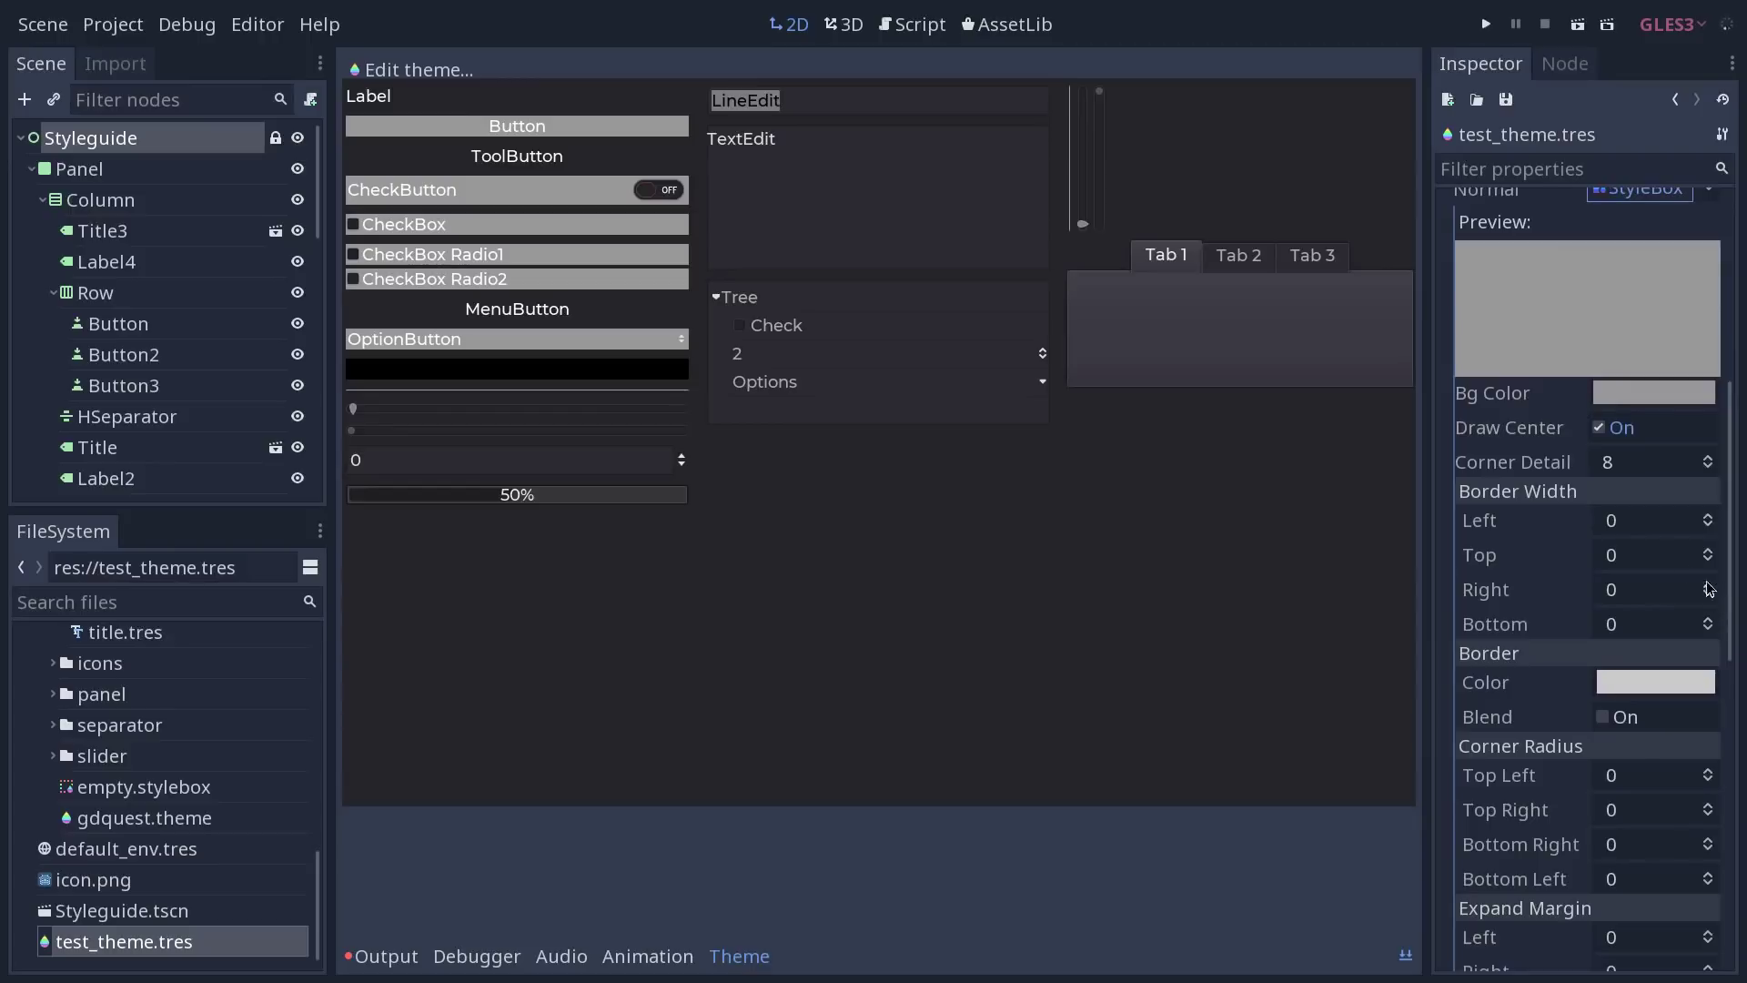
click(1640, 529)
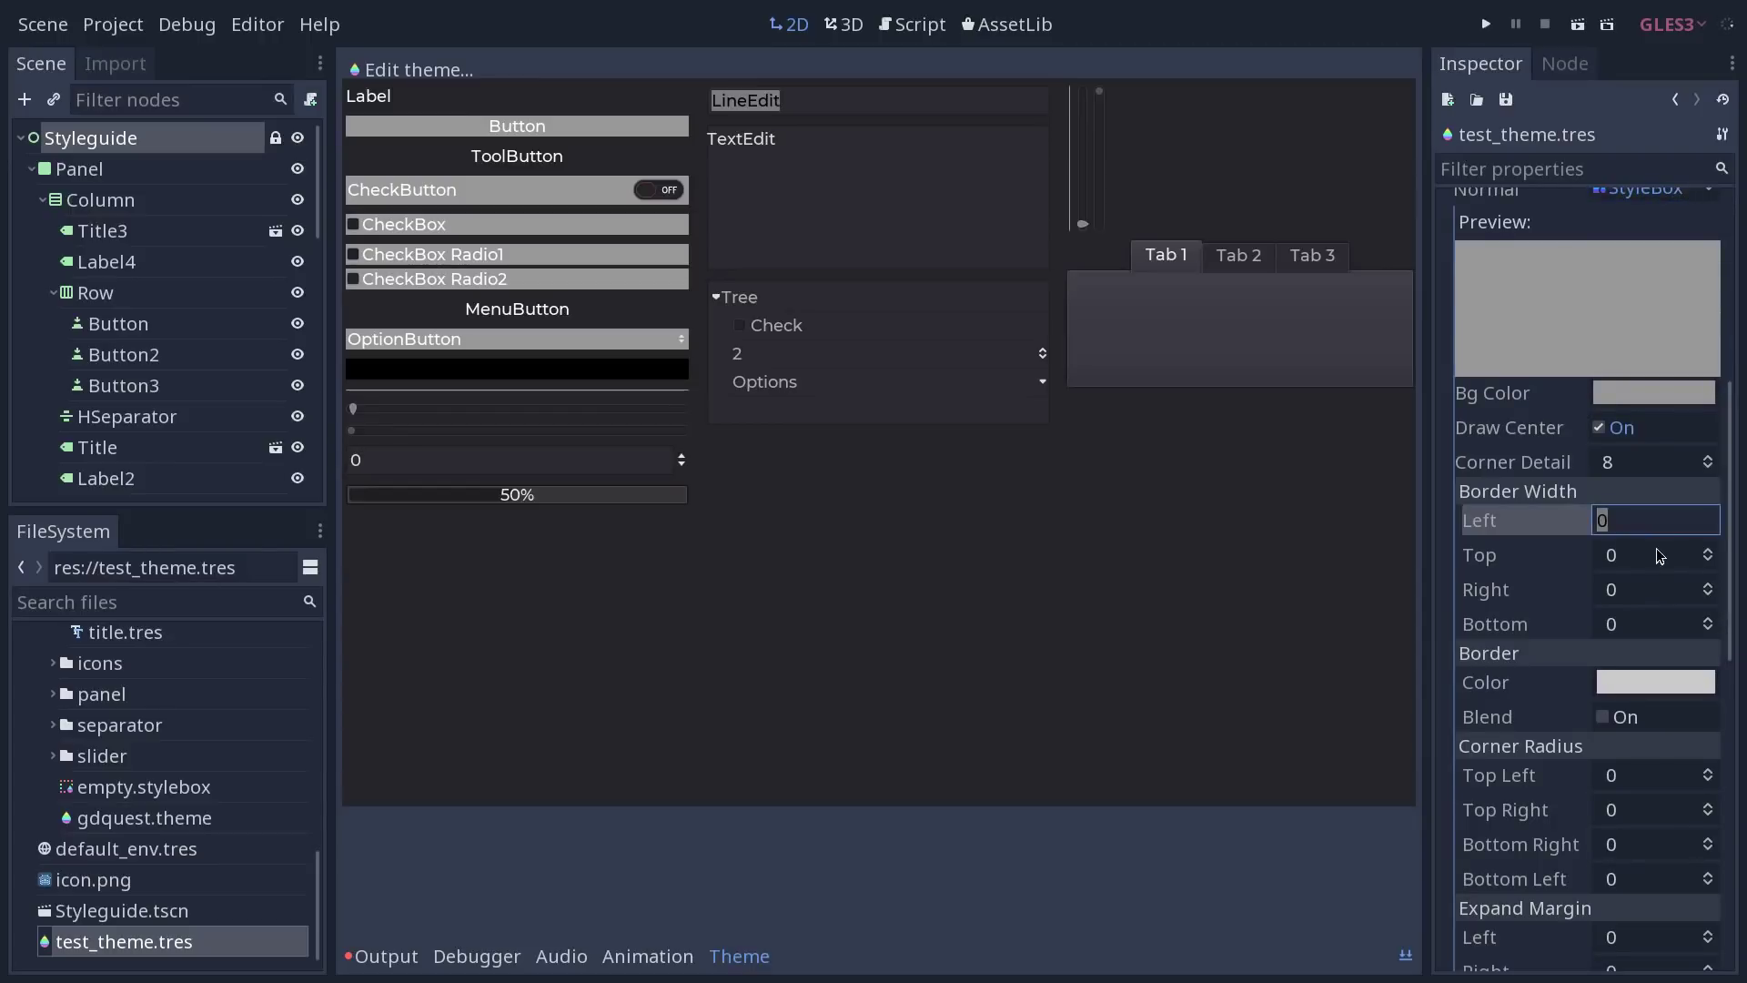
click(1636, 394)
mouse_move(1417, 206)
mouse_down()
mouse_move(1388, 189)
mouse_move(1413, 190)
mouse_up()
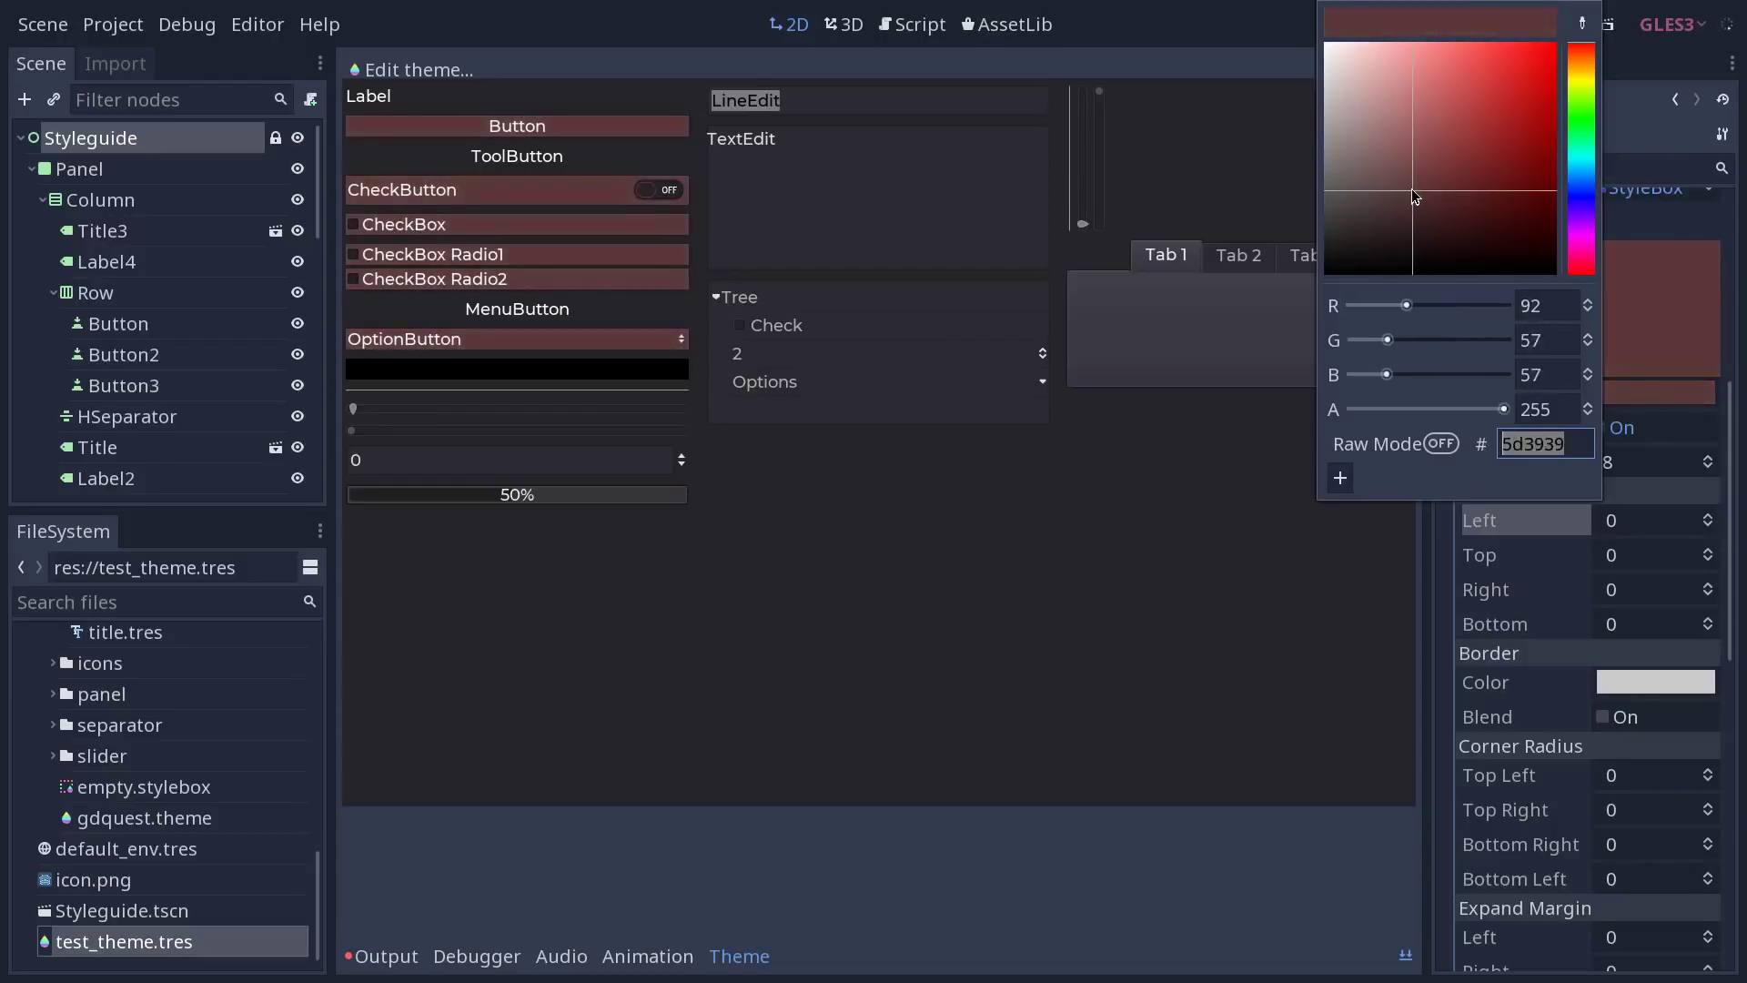
click(1421, 526)
click(1629, 394)
click(1582, 182)
click(1600, 648)
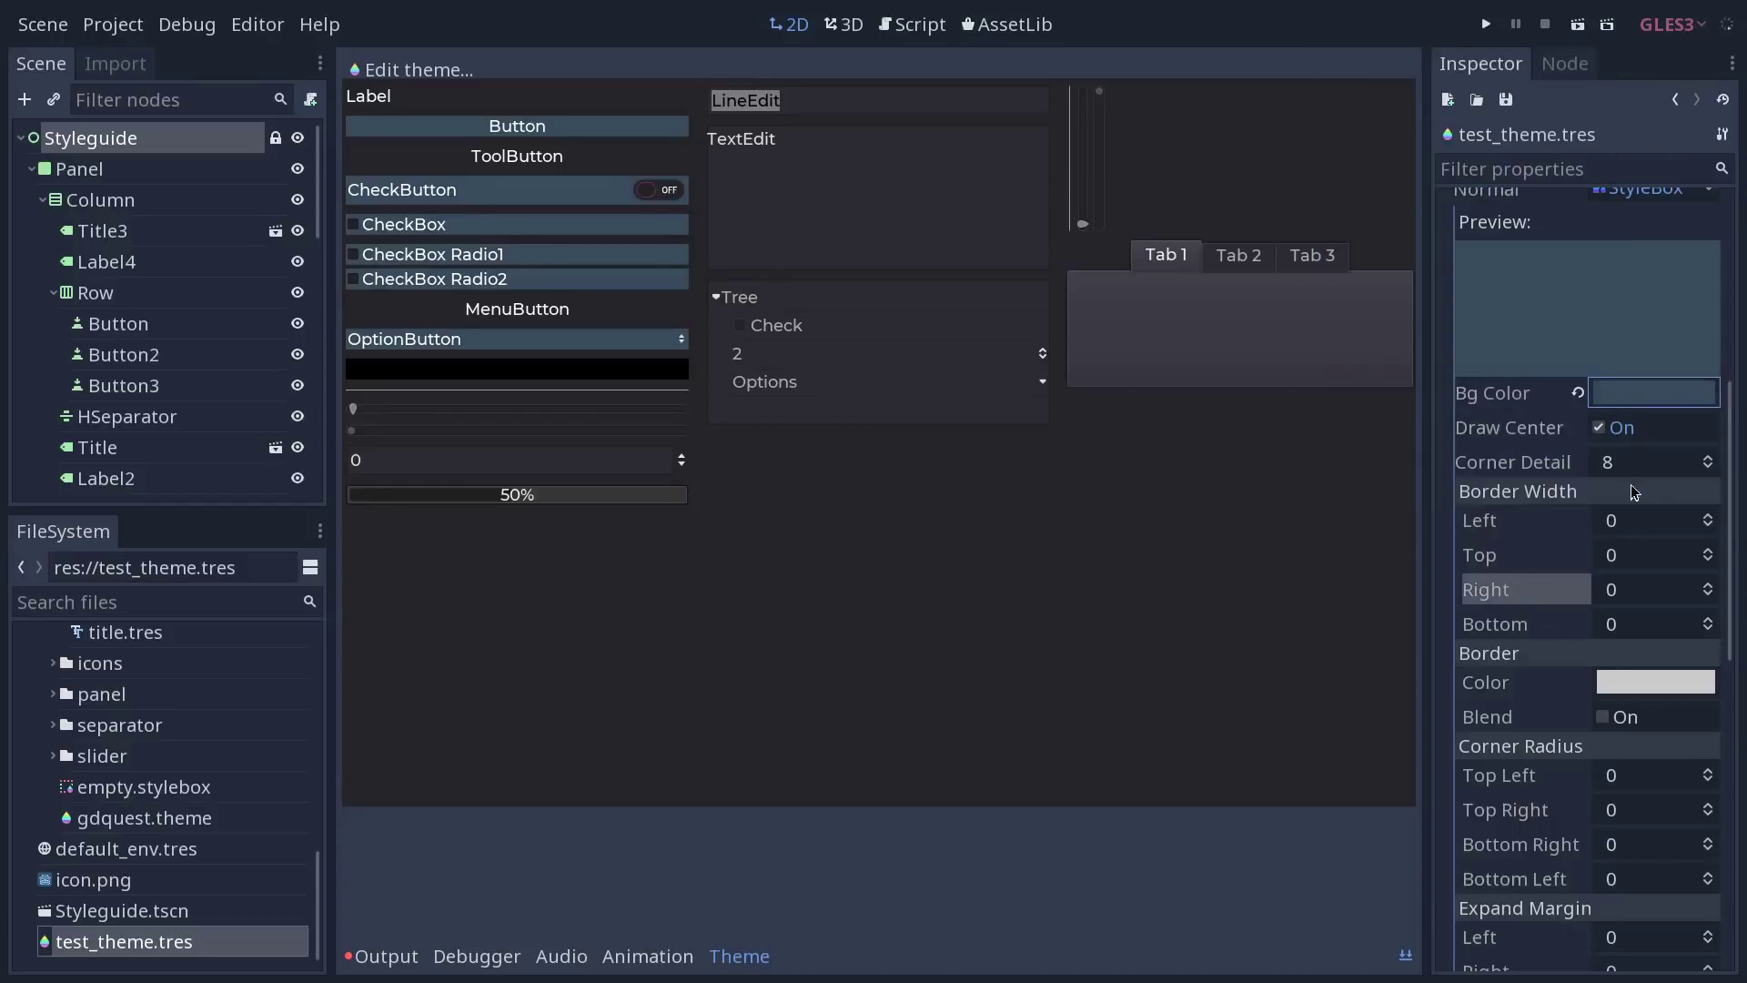
Step: Give the Normal StyleBox a border width of 2 on left, top, right and bottom
click(1636, 525)
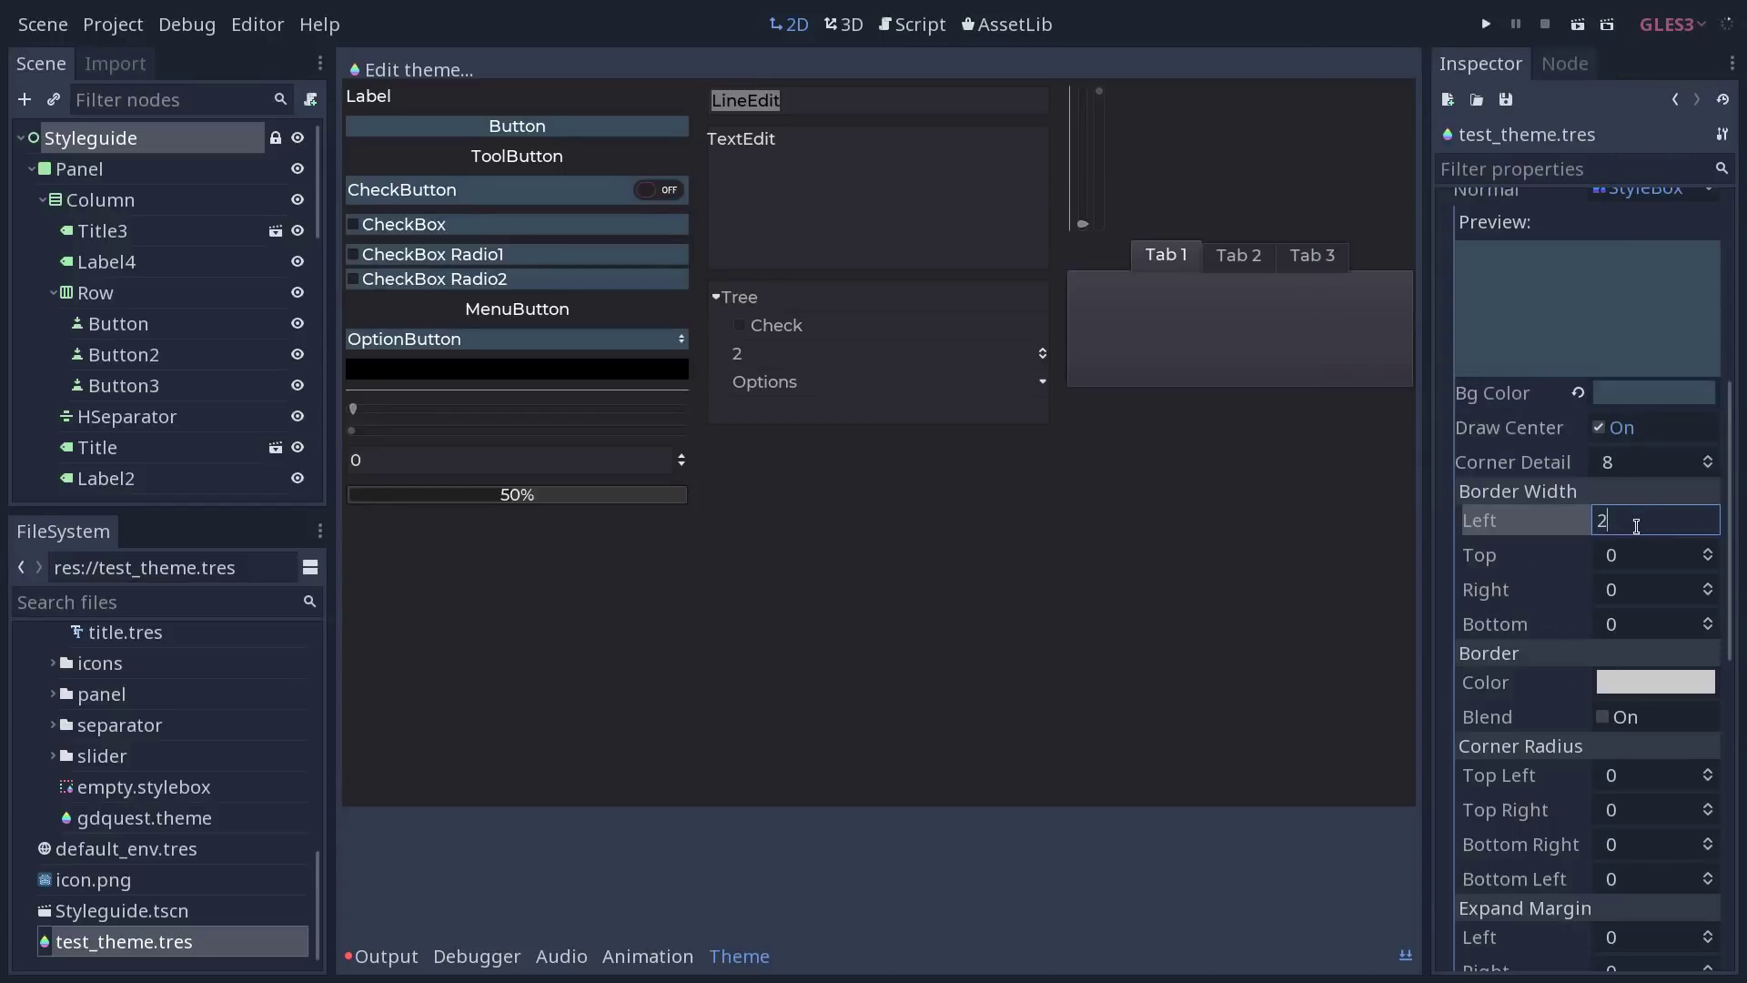
text(2)
key(Tab)
text(2)
key(Tab)
text(2)
key(Tab)
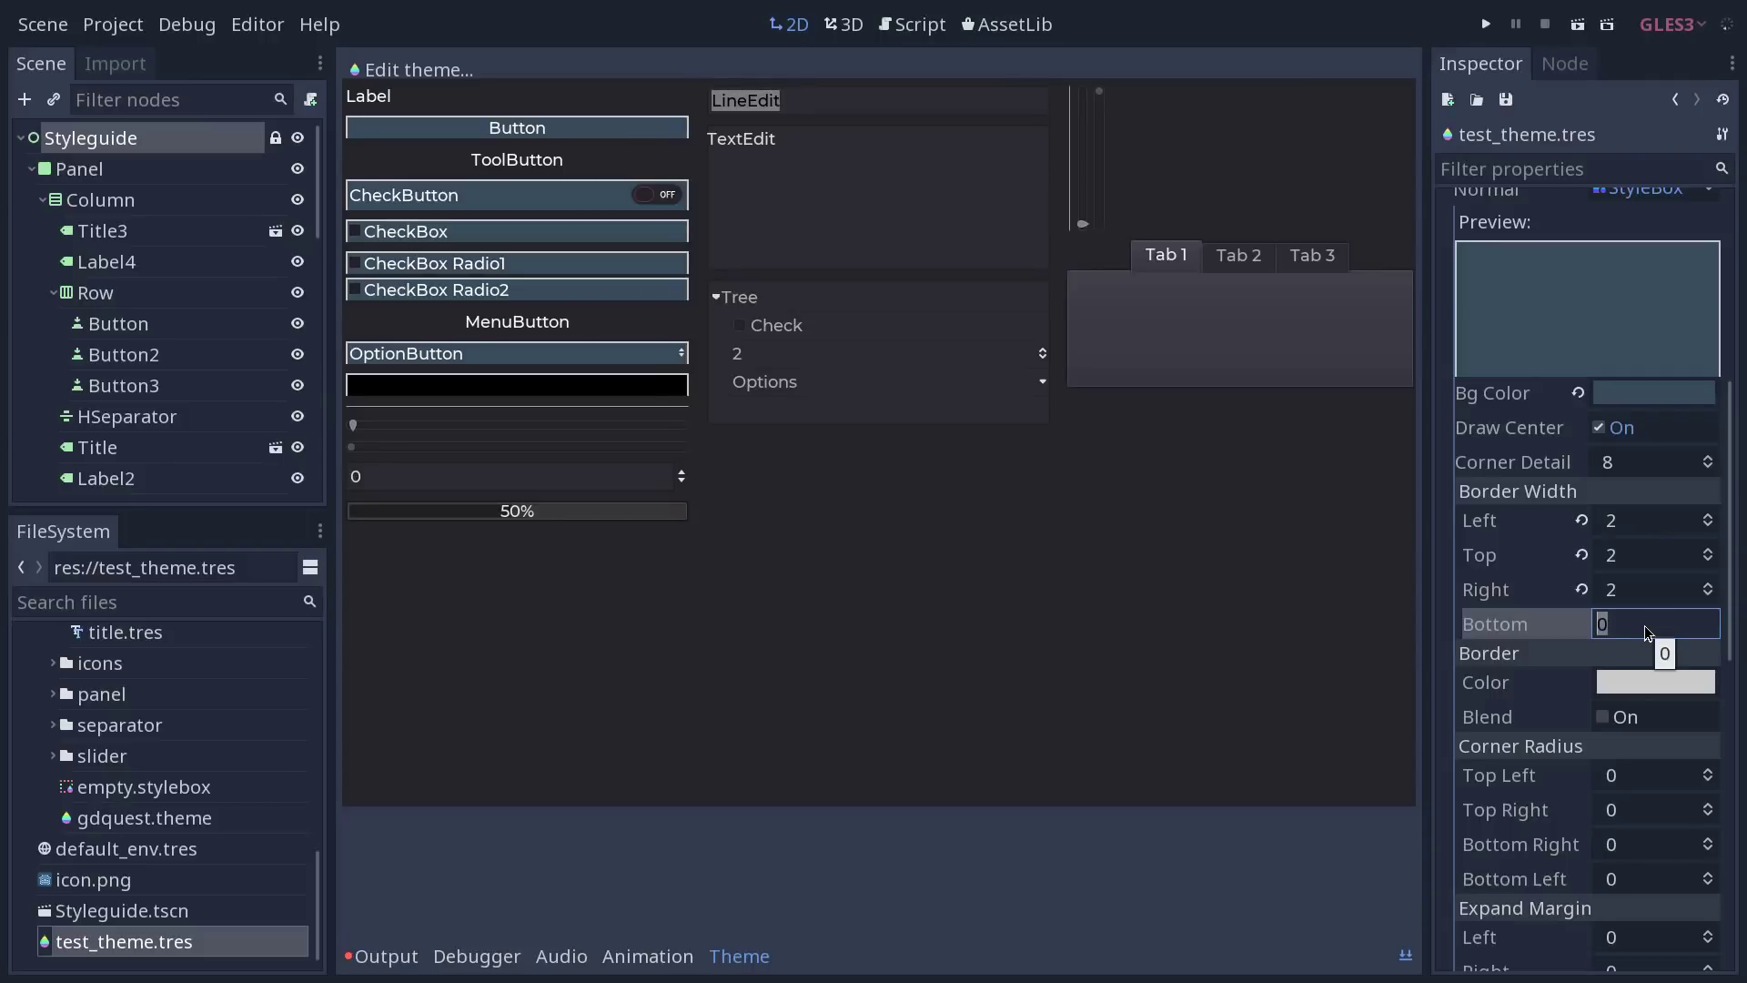
text(2)
key(Return)
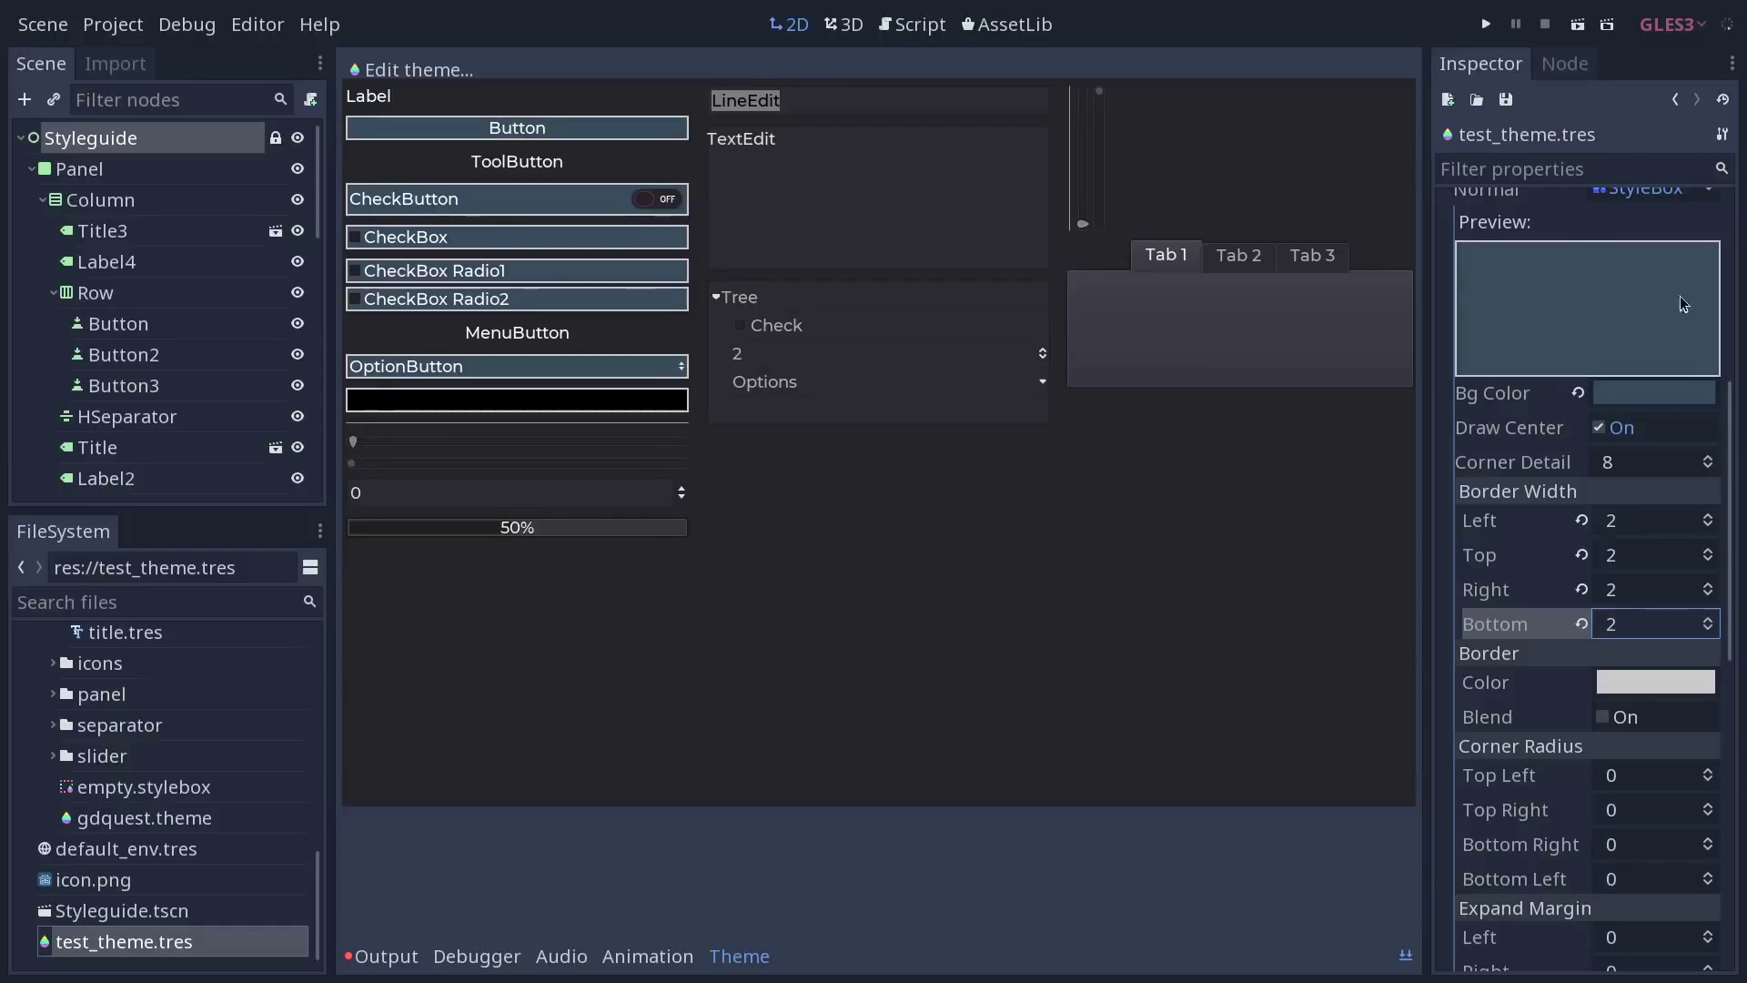
scroll(1732, 418, up, 1)
scroll(1732, 417, up, 5)
click(1647, 358)
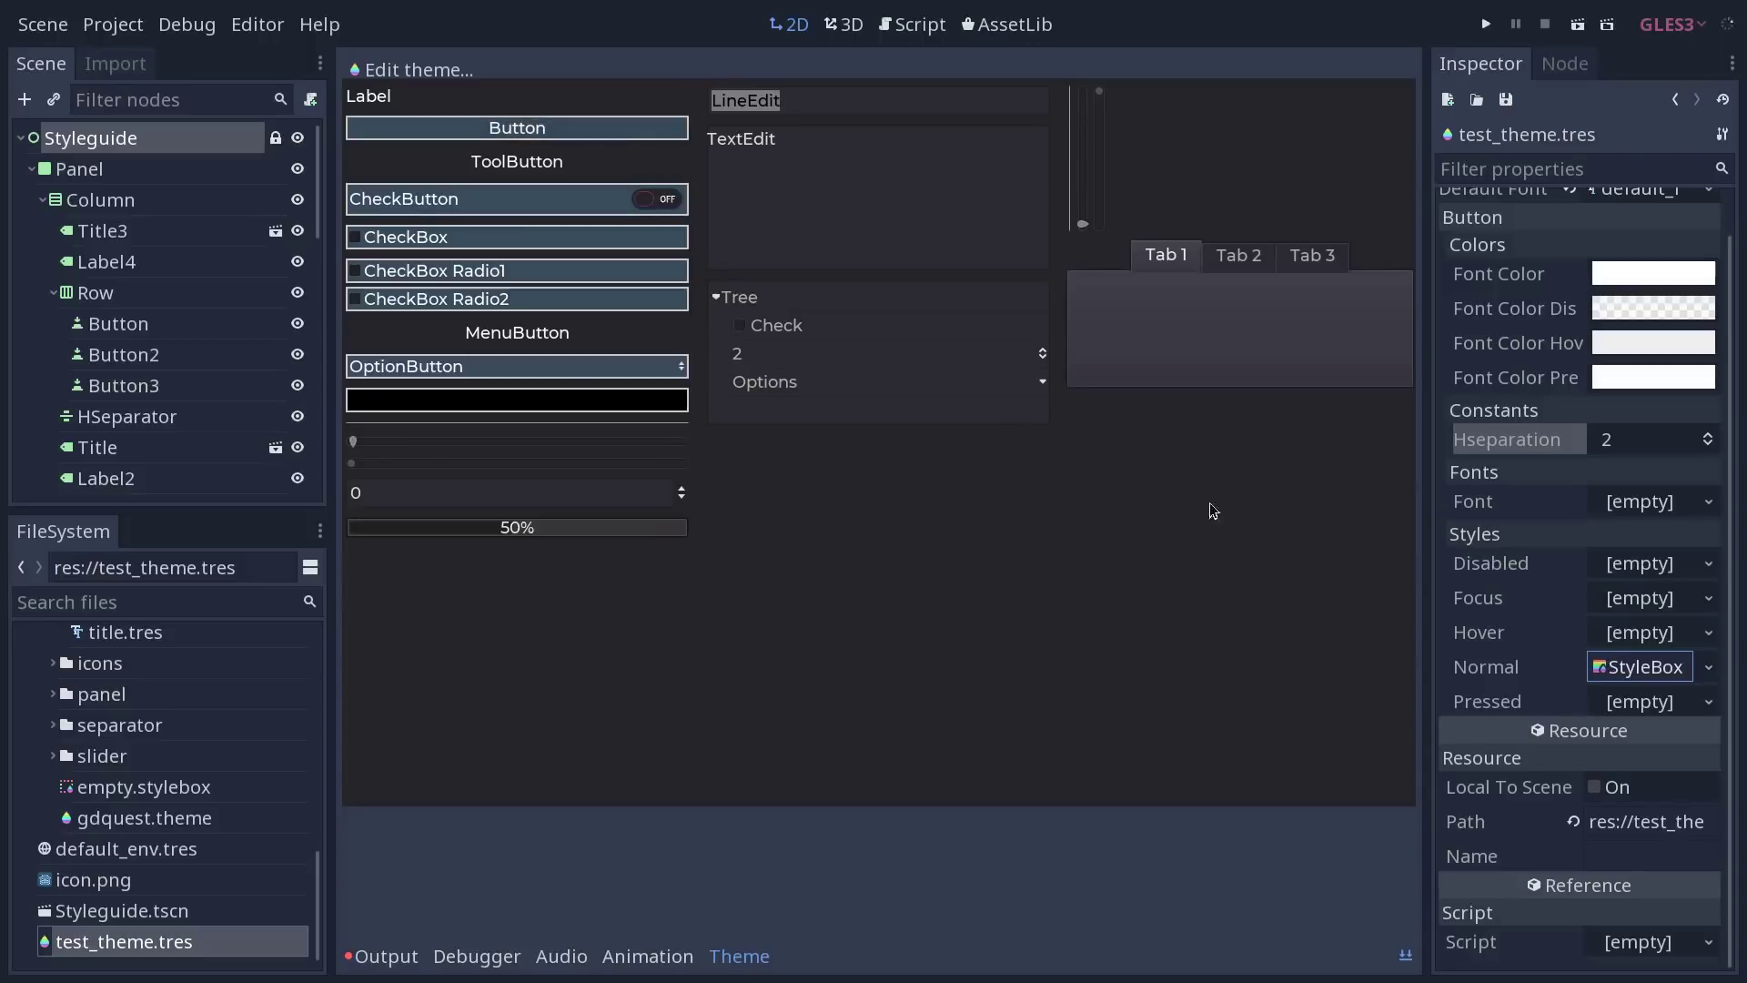
click(1707, 669)
Step: Clear the Button's Normal StyleBox, then add all TextEdit class items to the theme
click(1583, 851)
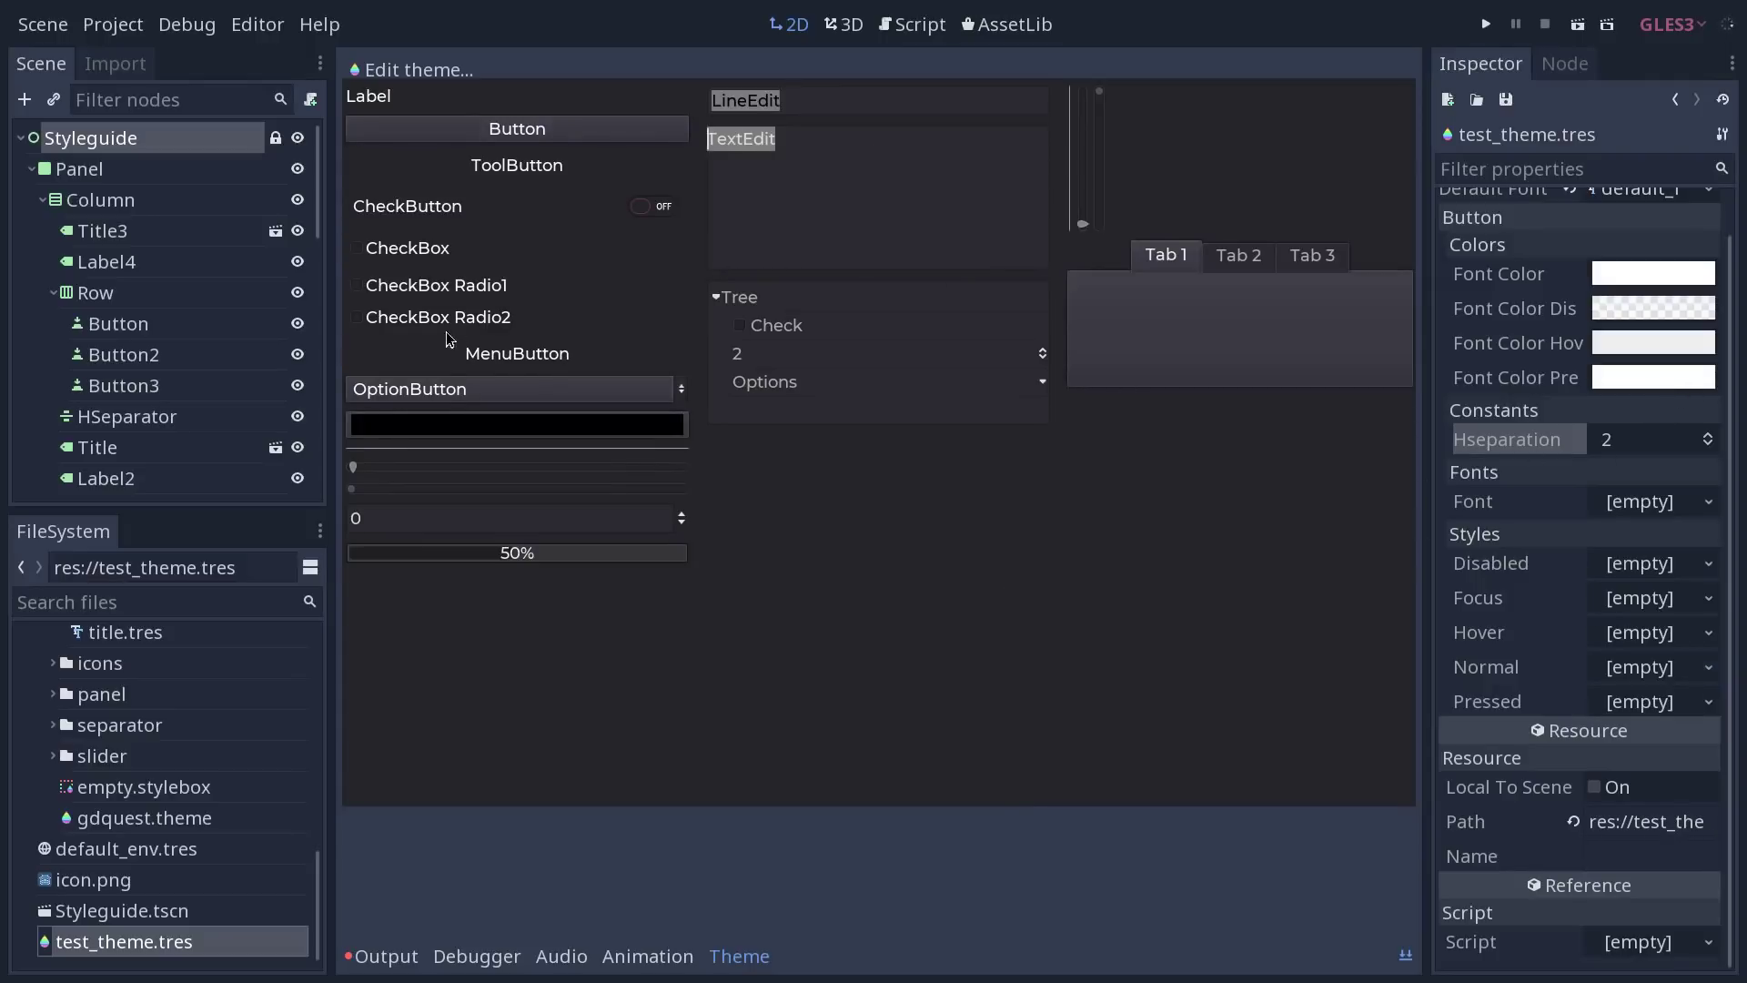
click(442, 71)
click(460, 133)
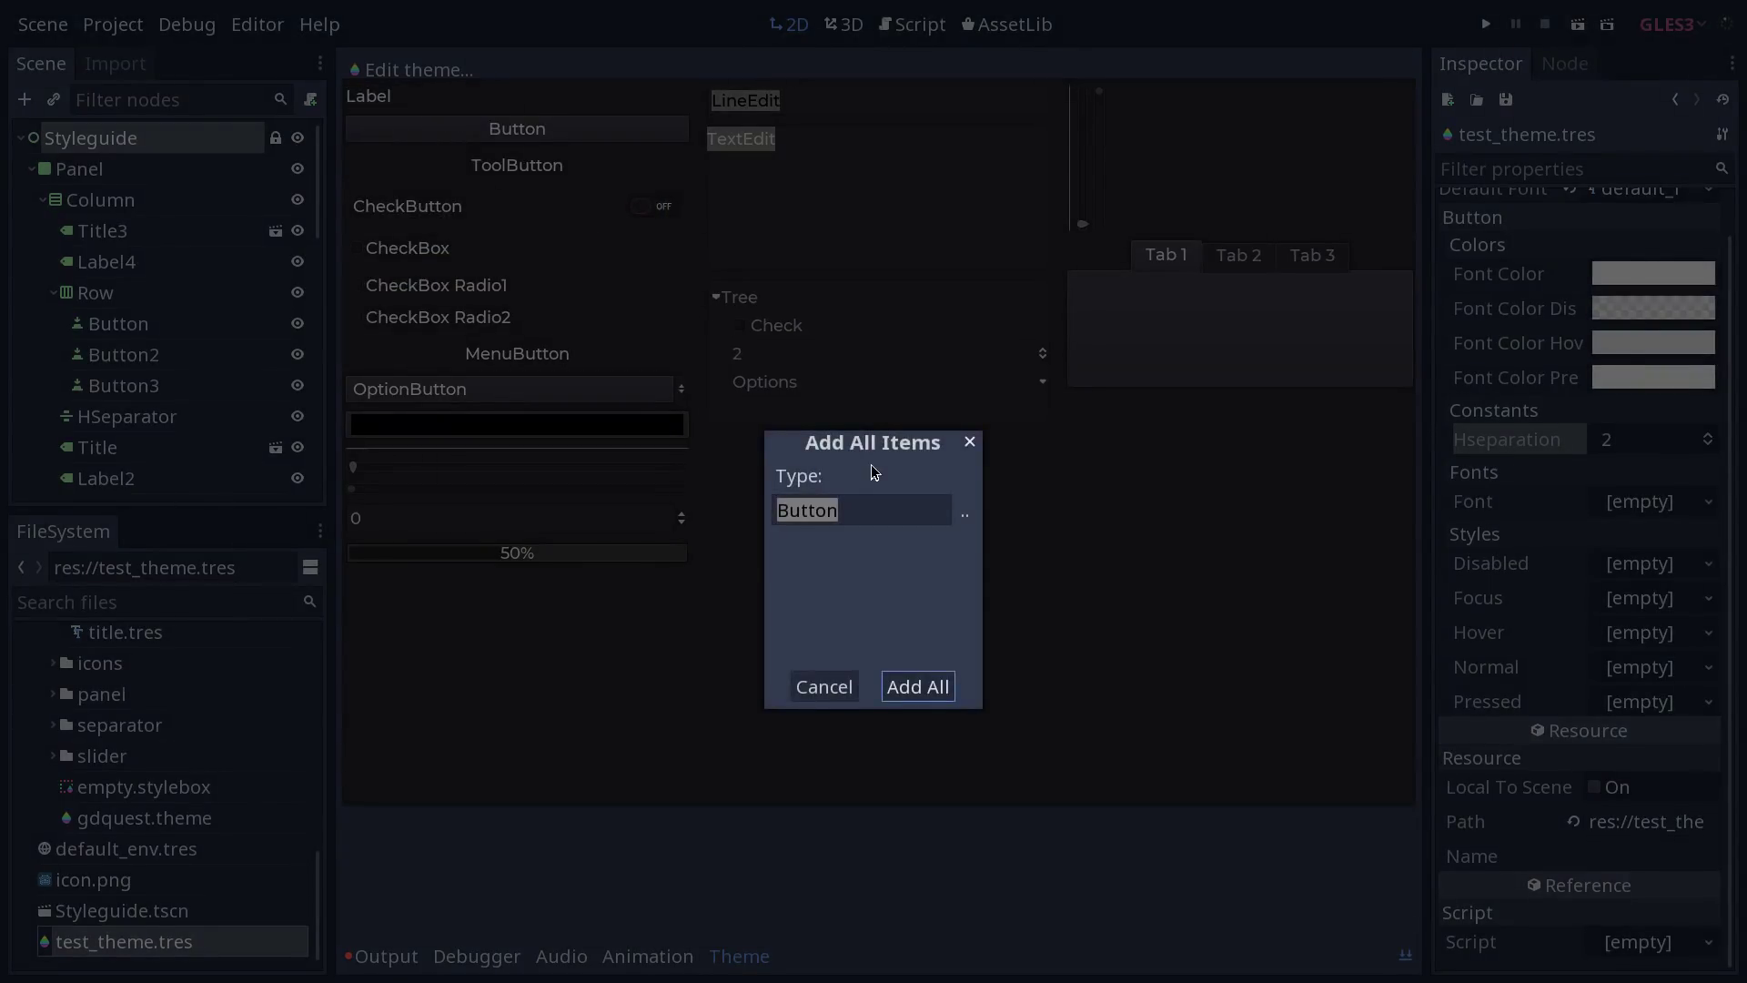
drag(865, 509, 780, 492)
text(TextEdit)
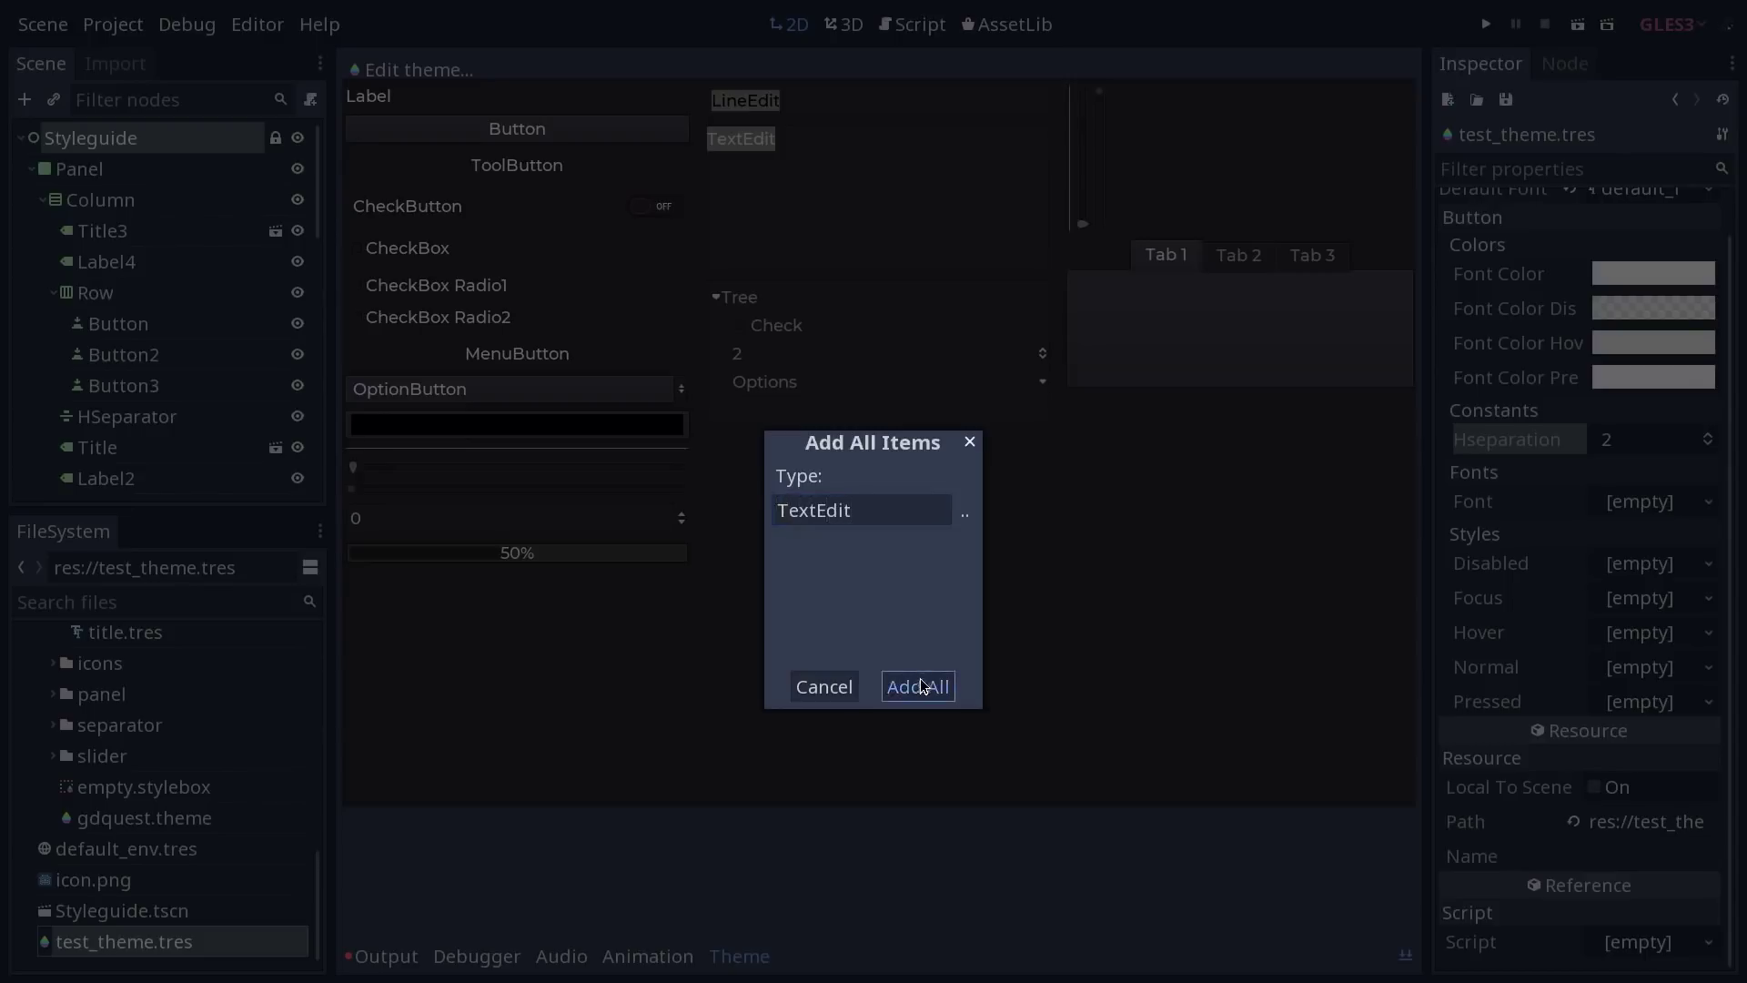
click(918, 686)
drag(1728, 261, 1656, 739)
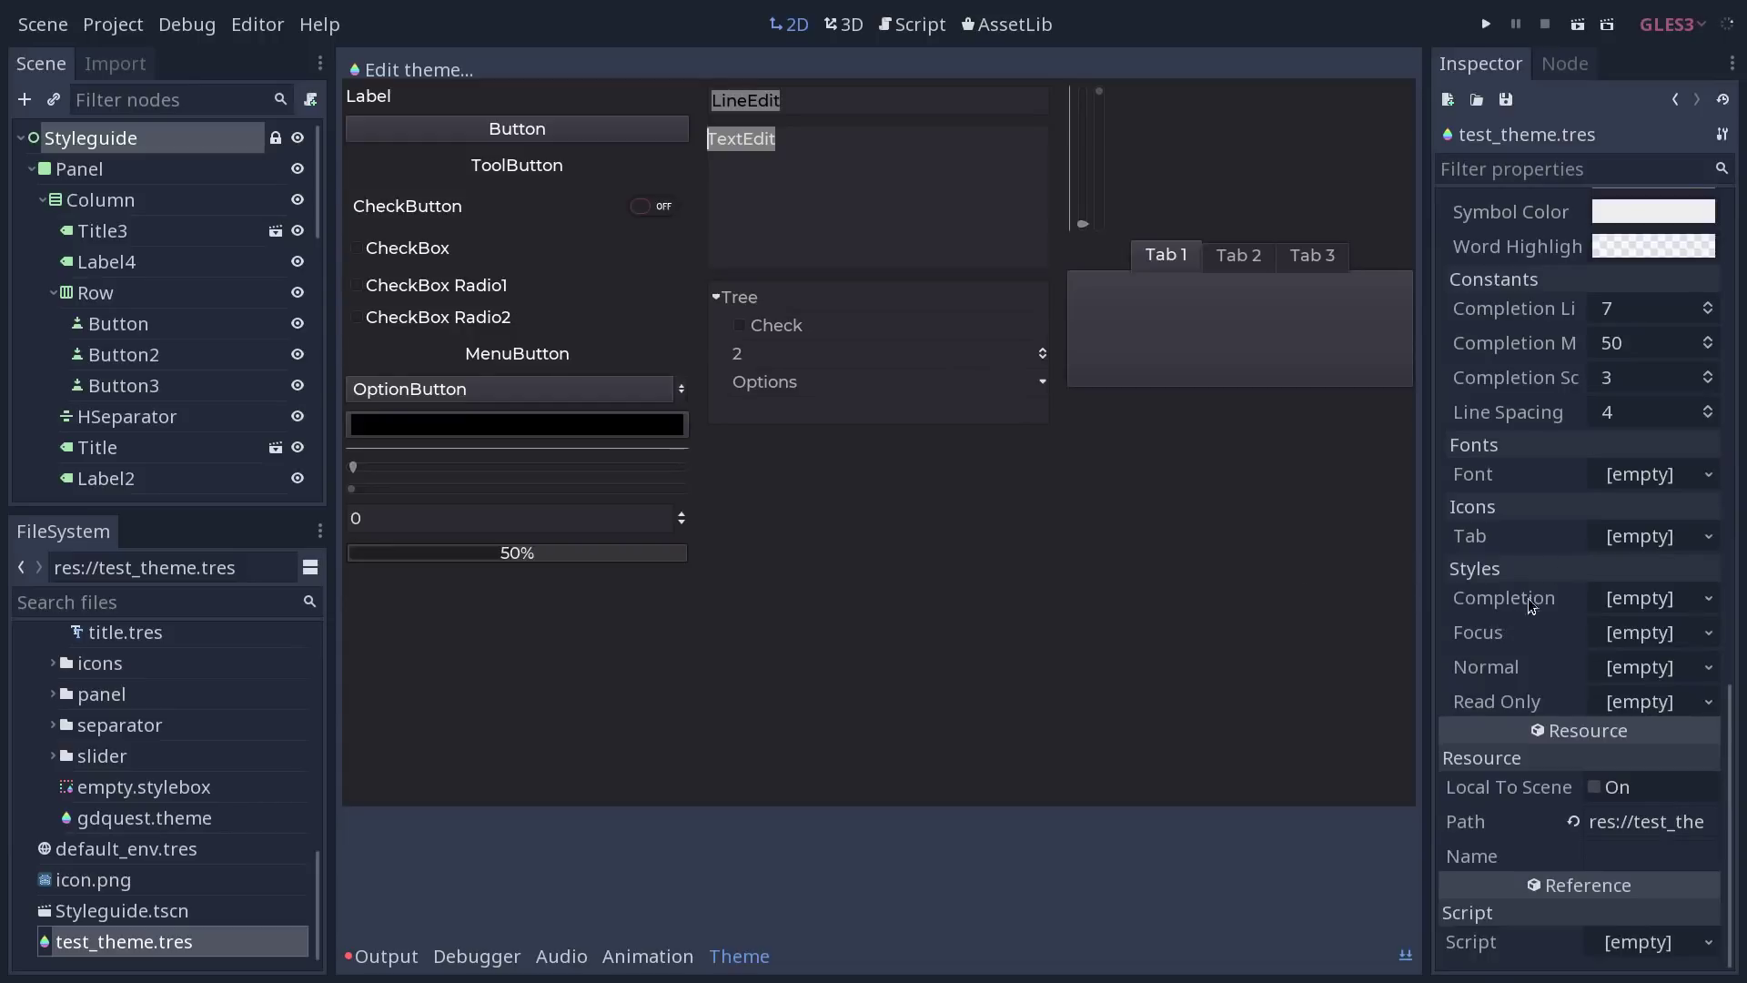
Step: Filter the FileSystem with 'sour' to show the SourceCodePro font files
click(1530, 475)
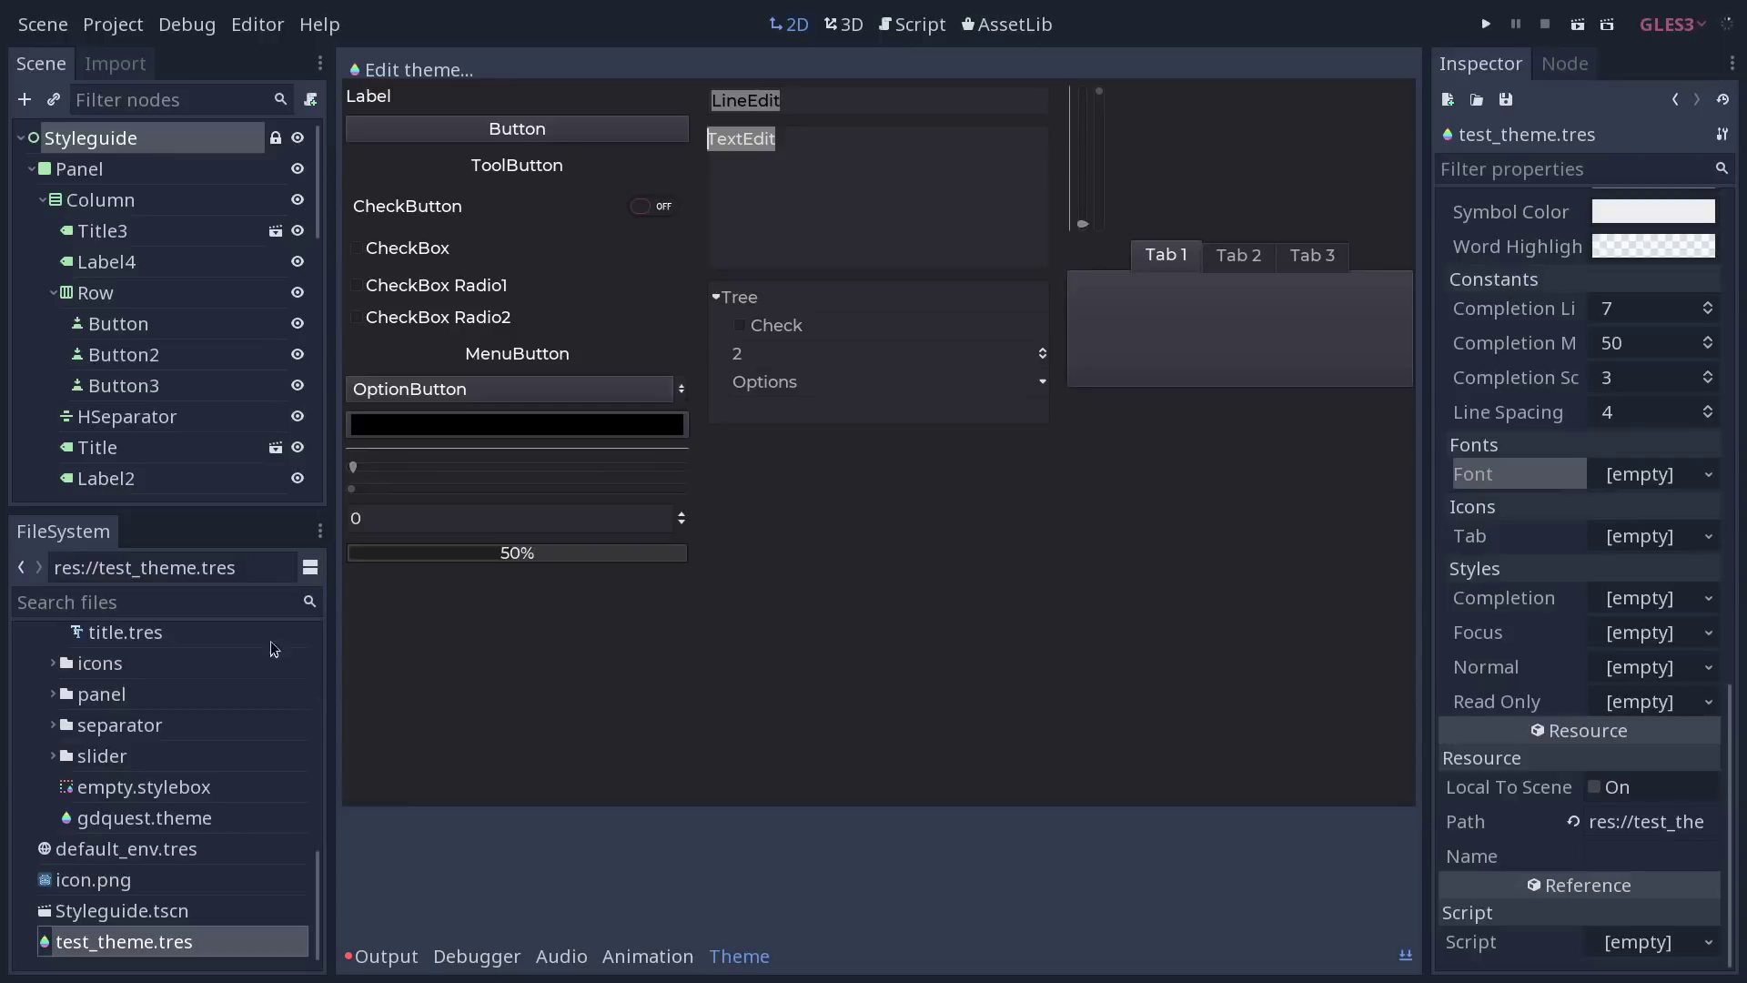
click(206, 596)
text(source)
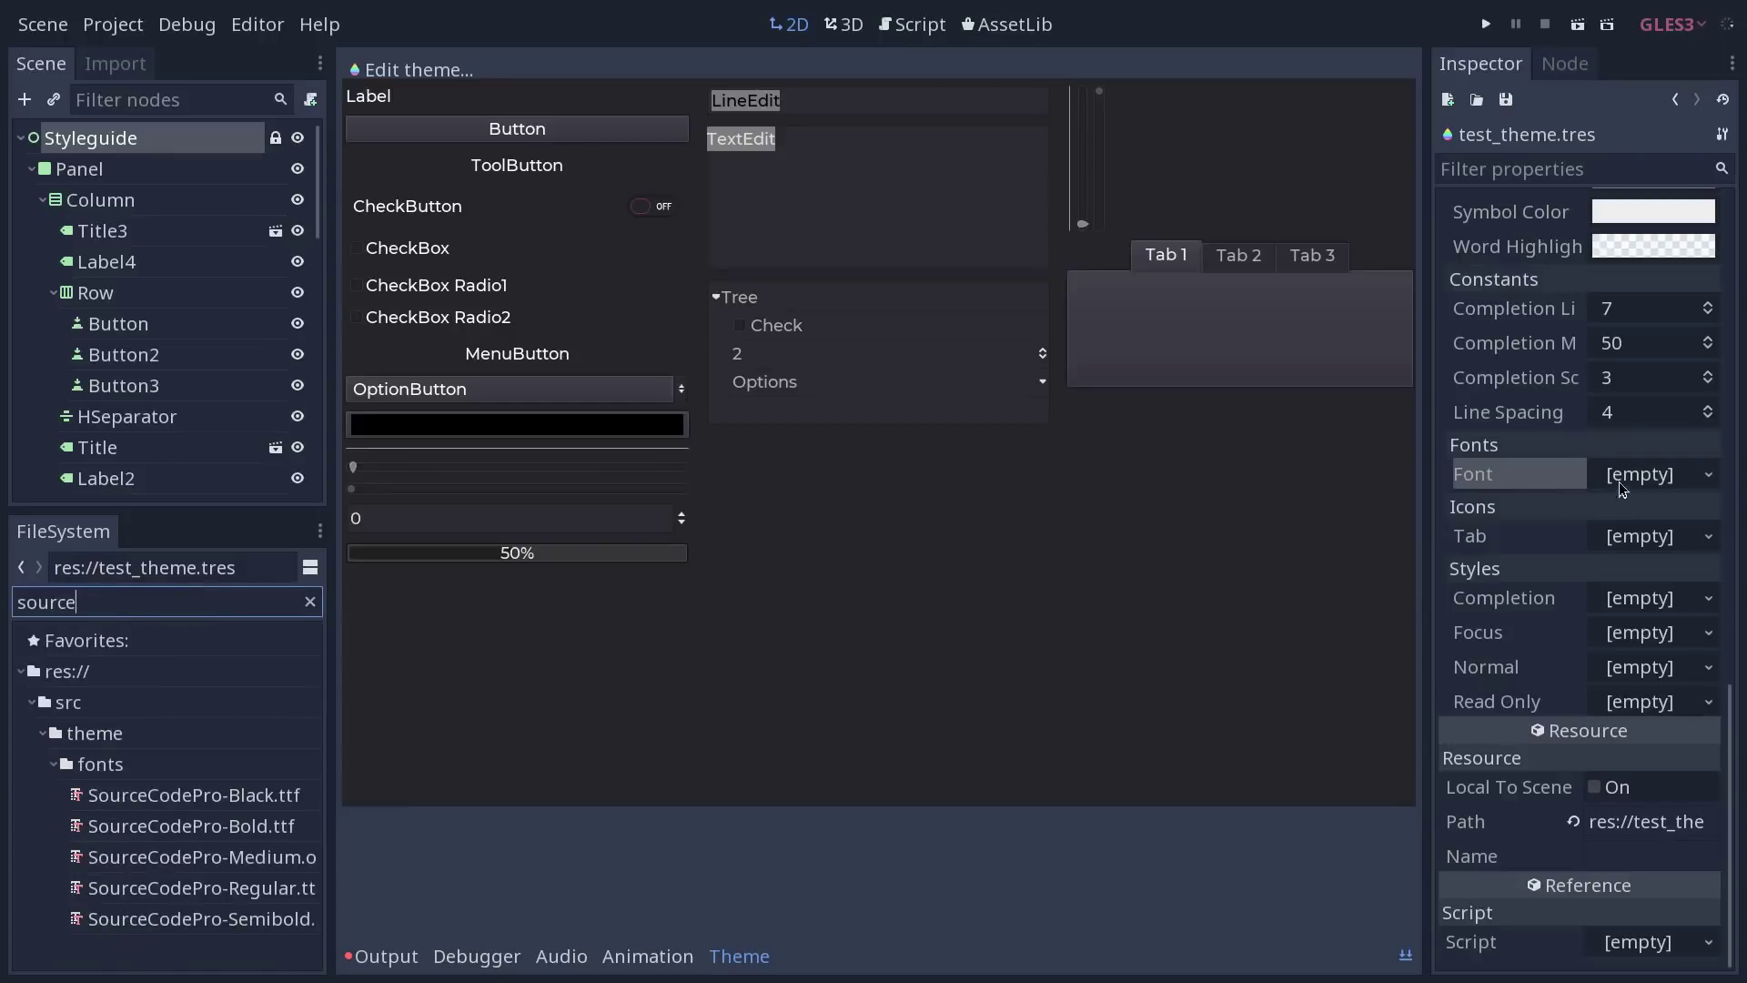
Step: Give the TextEdit Font a new DynamicFont and expand its settings
click(1710, 479)
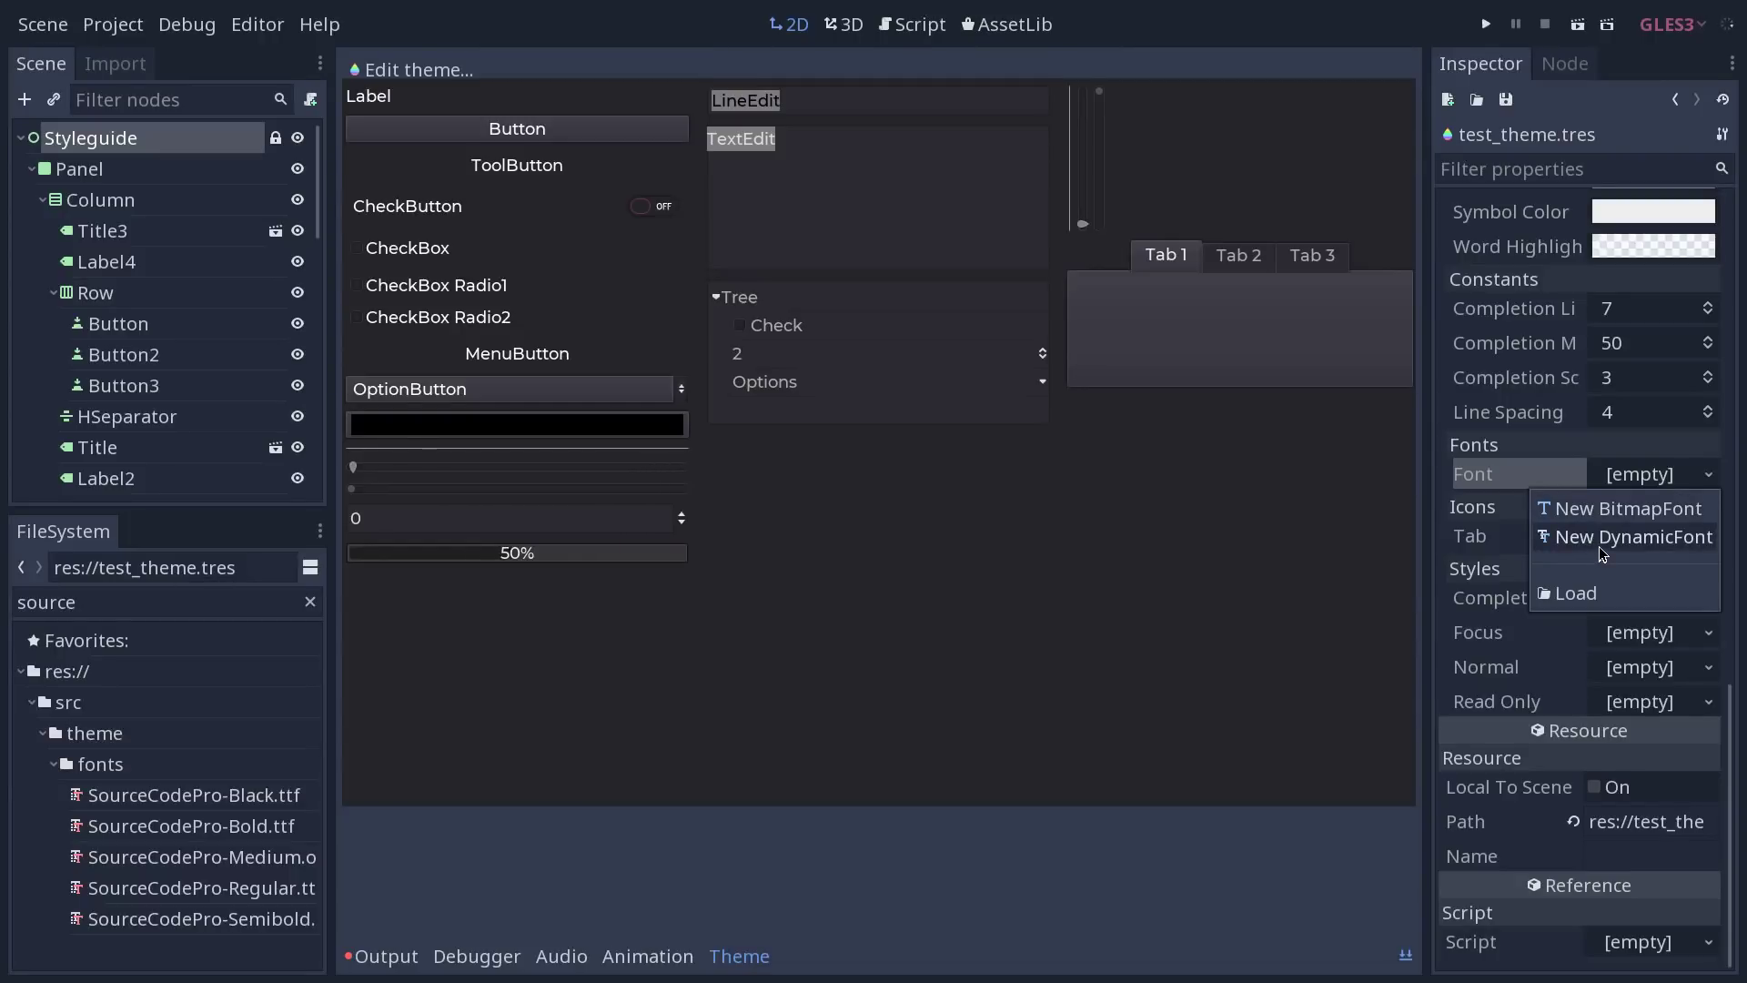
click(1608, 539)
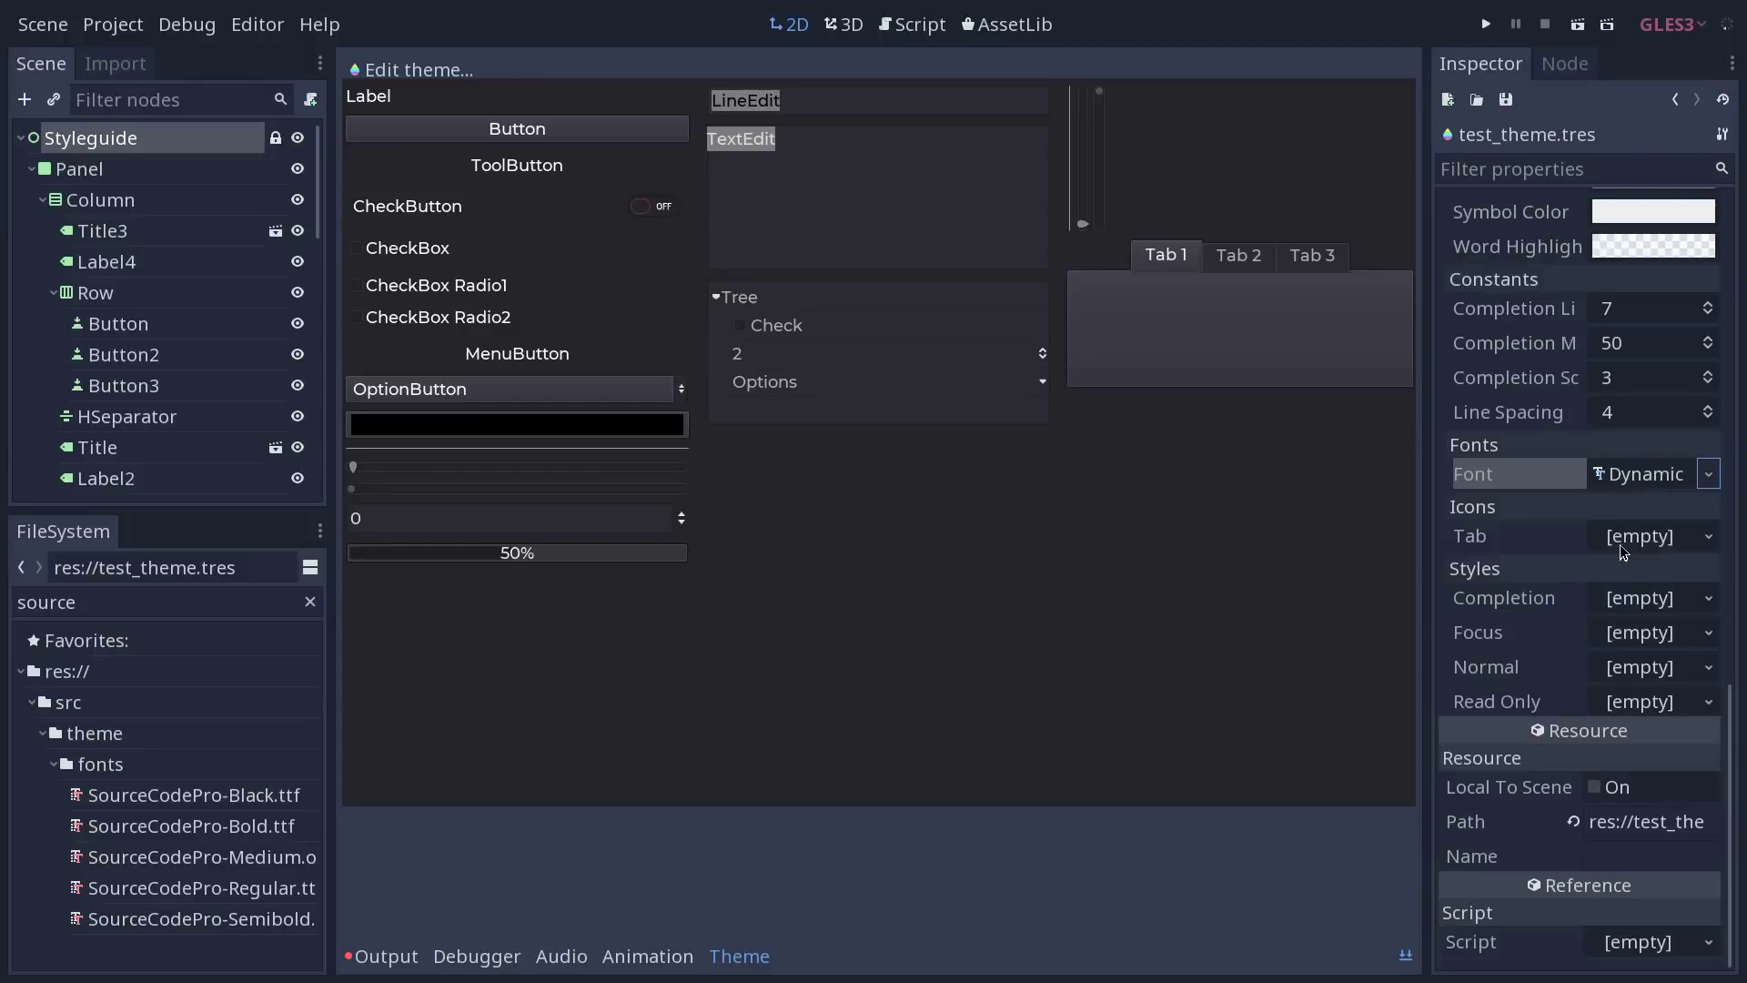
click(1636, 475)
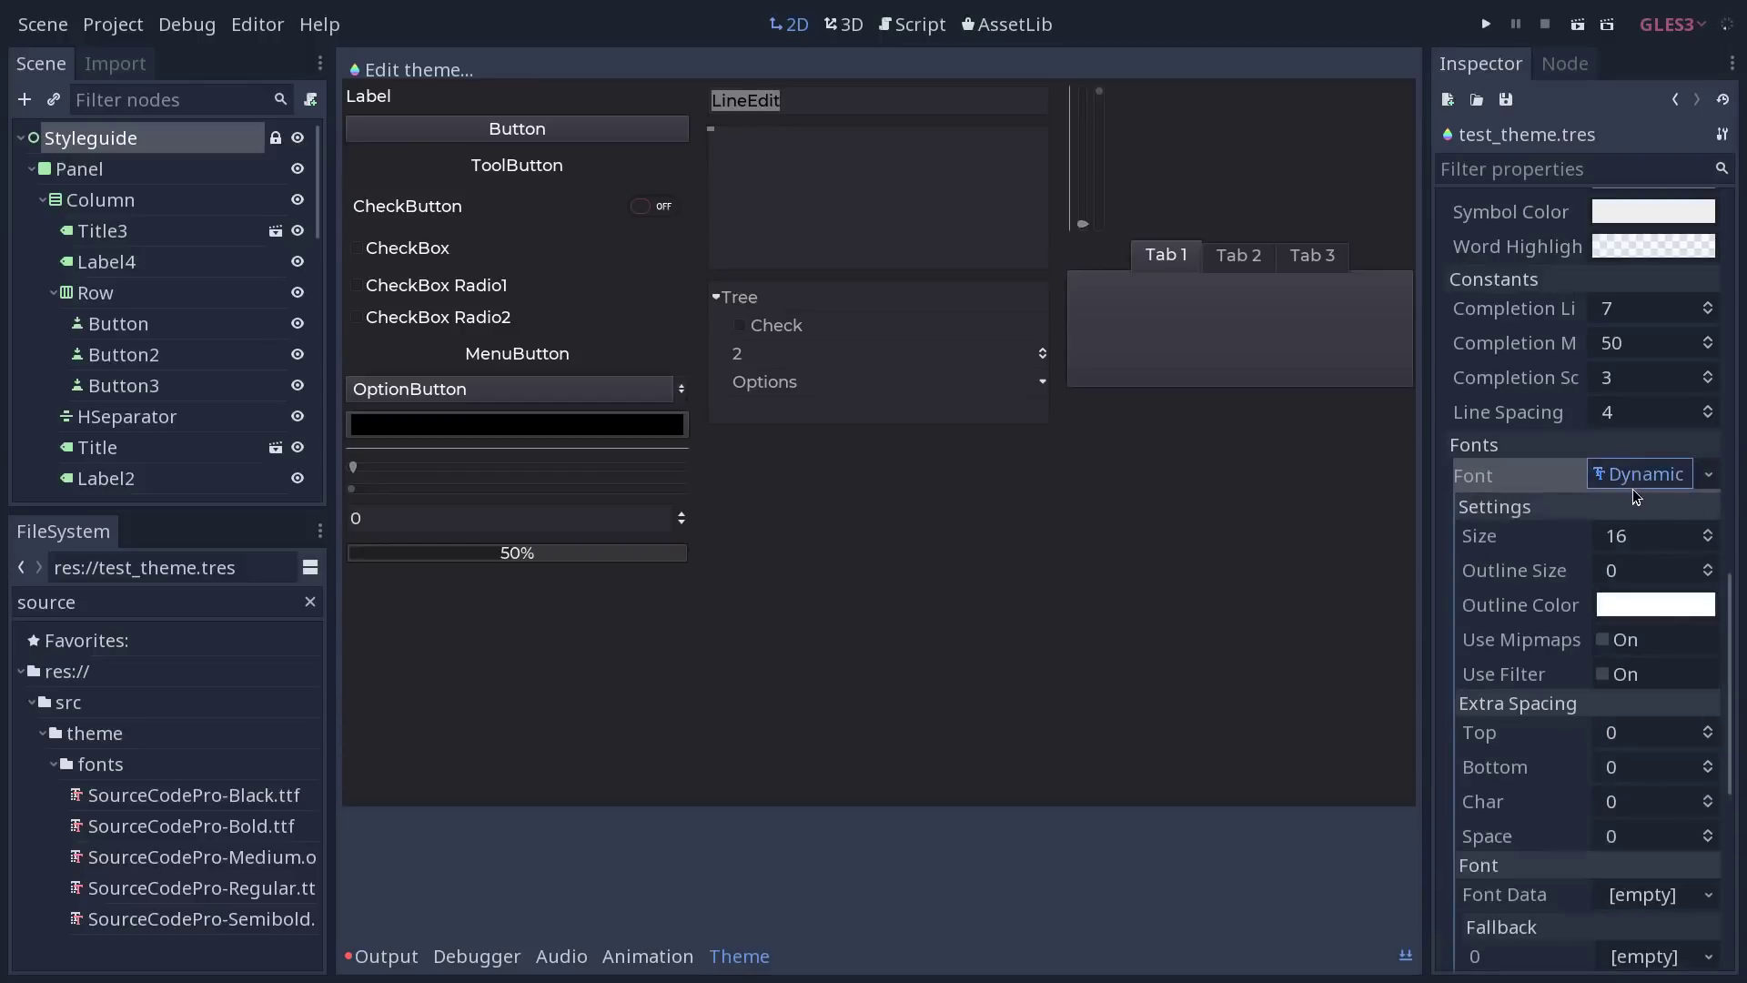
scroll(1501, 482, down, 1)
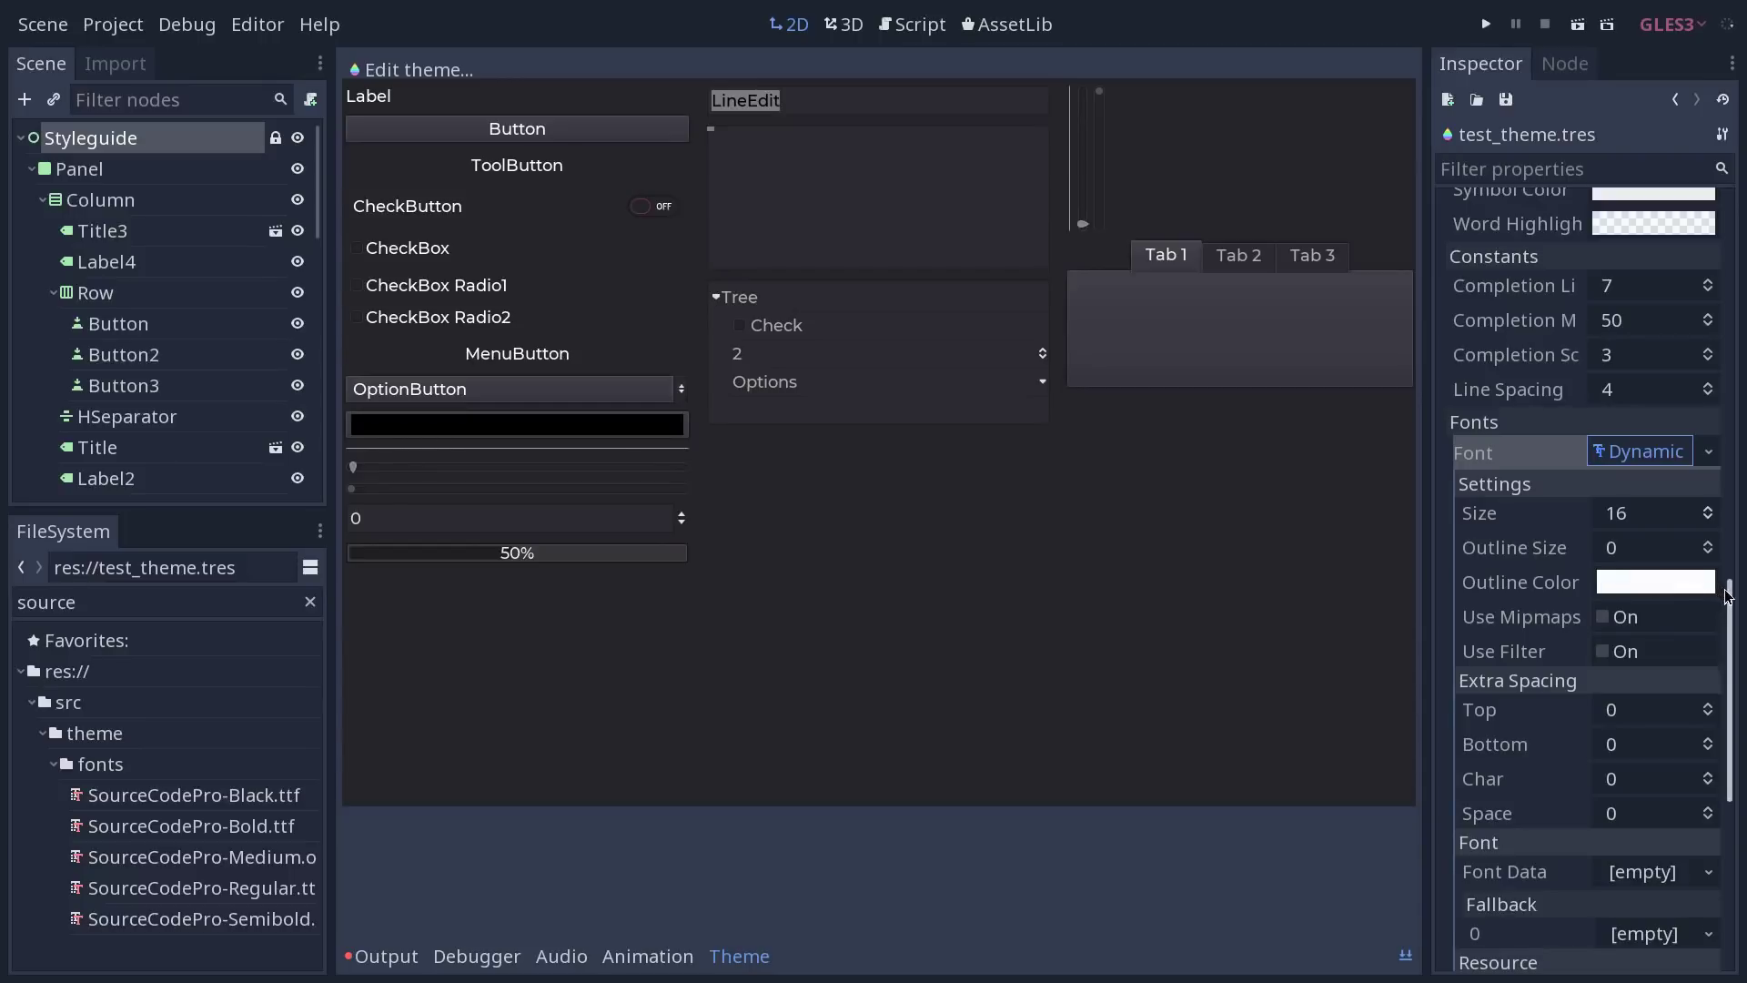
drag(1734, 601, 1667, 646)
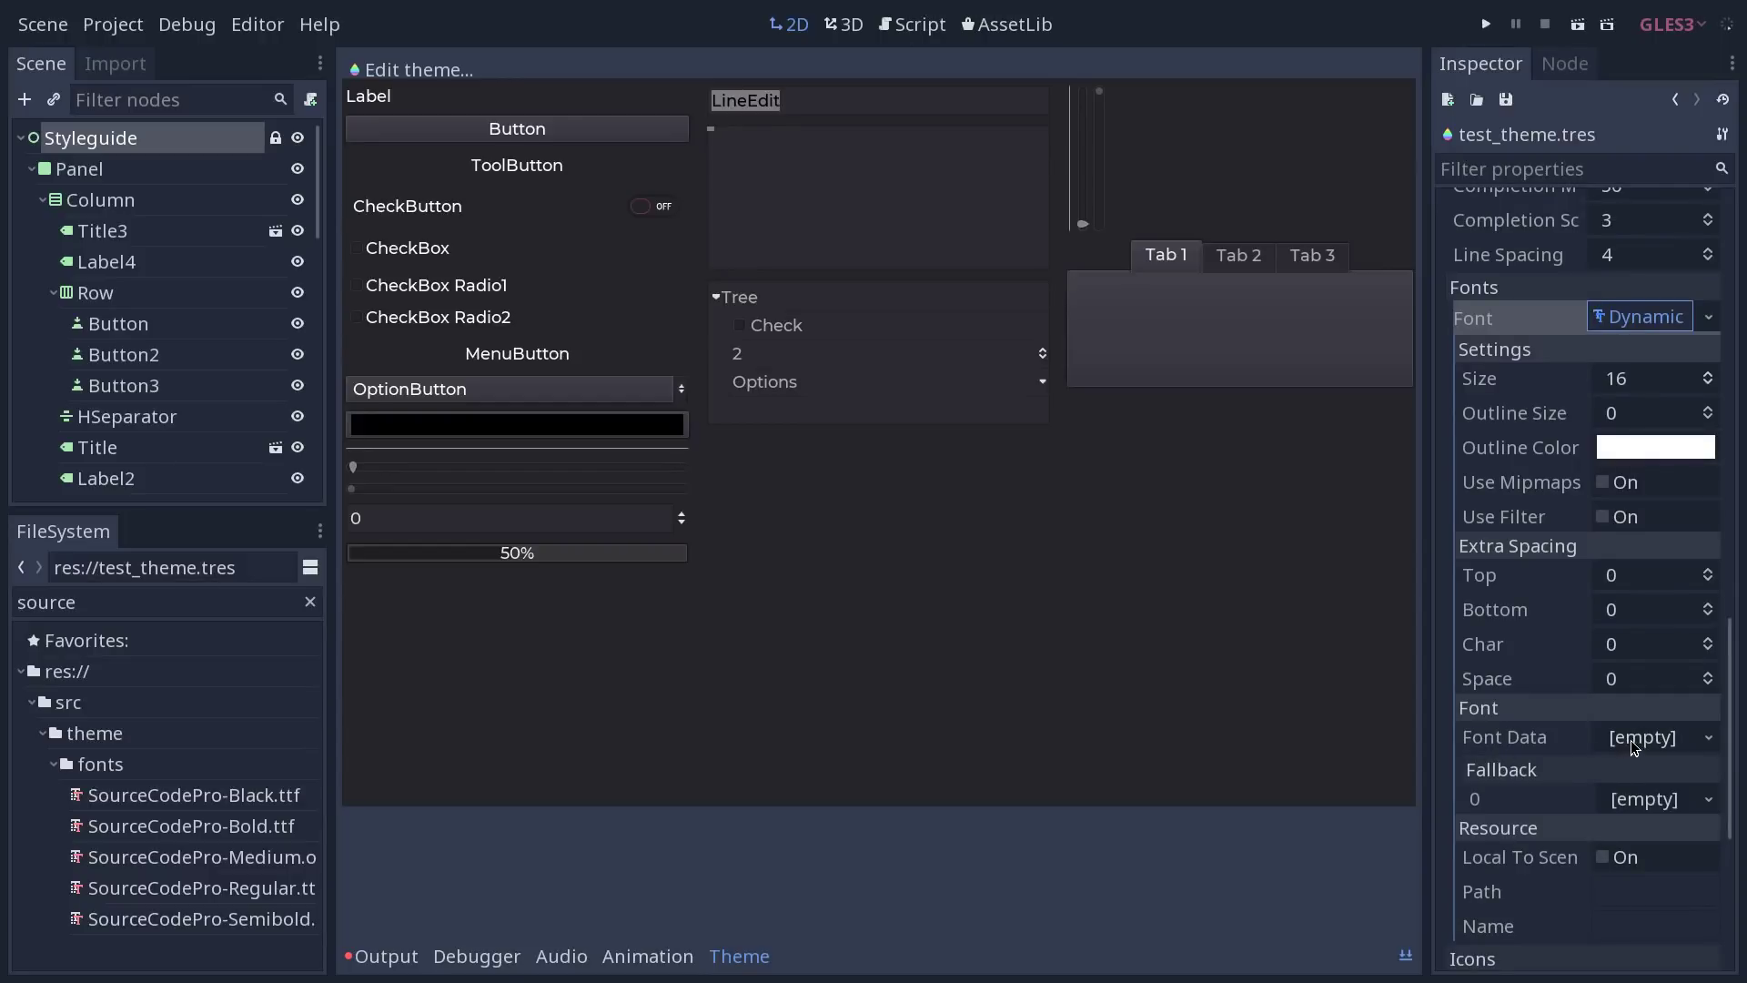
Step: Set the DynamicFont's Font Data to the SourceCodePro-Medium file
click(263, 826)
click(270, 795)
click(266, 826)
click(273, 857)
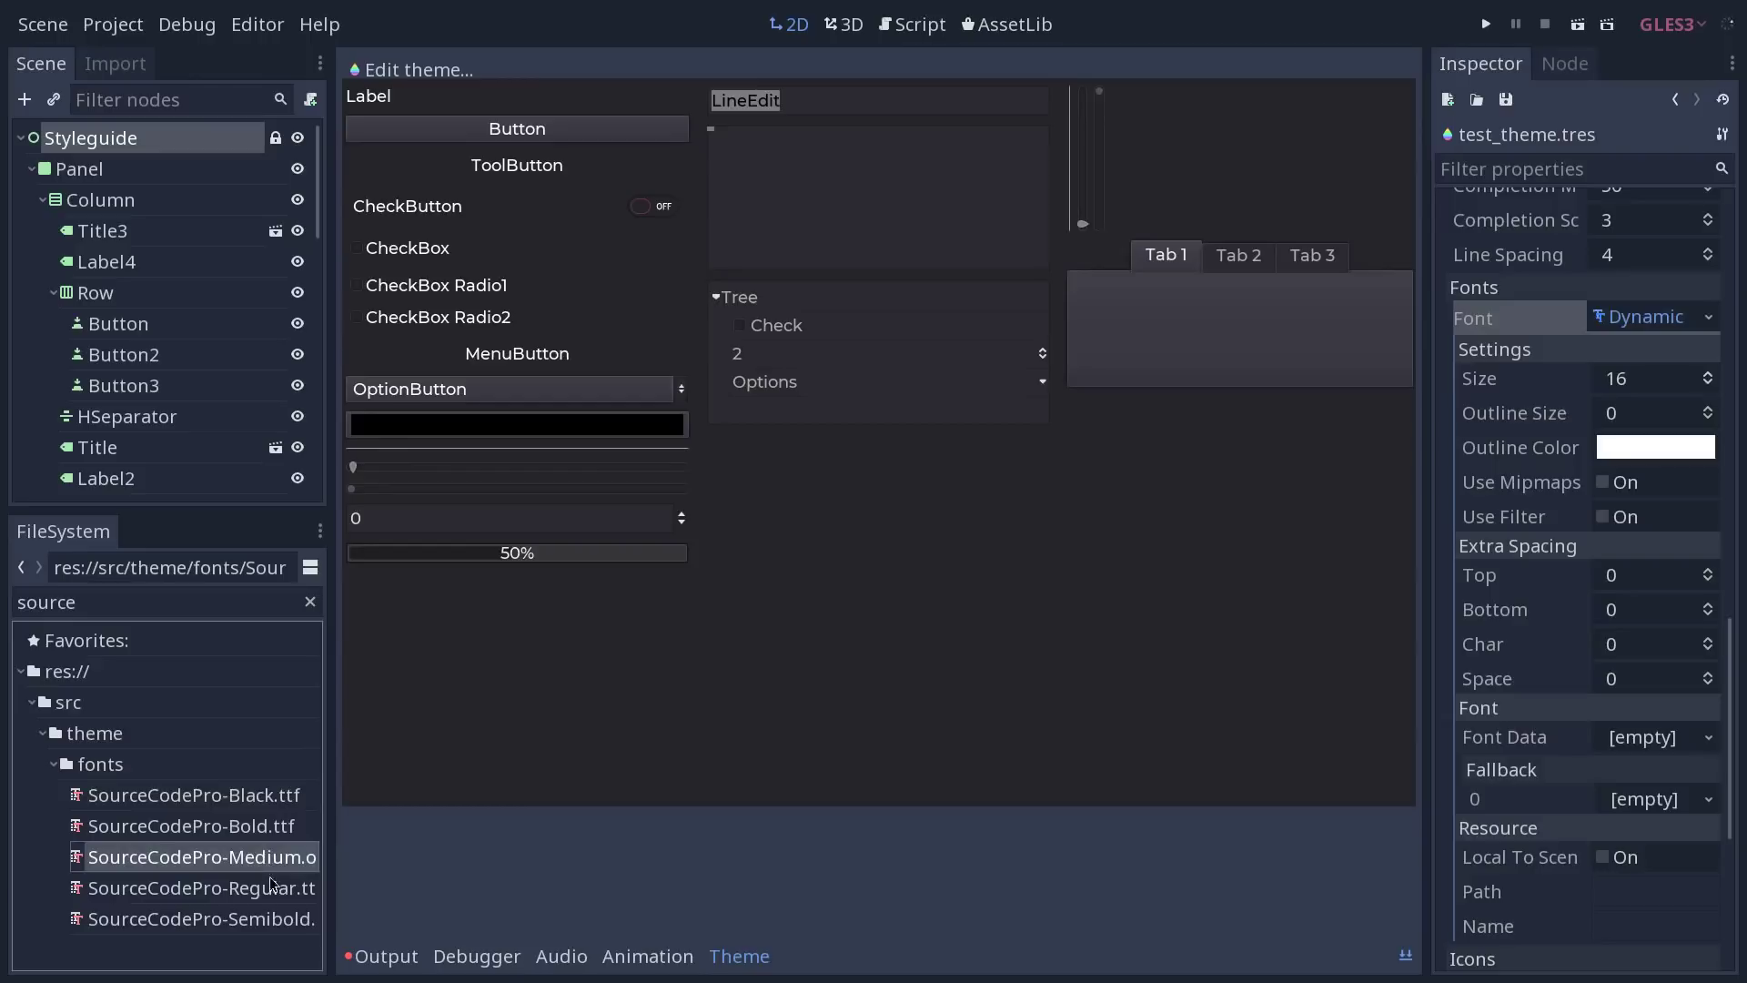
click(279, 915)
click(282, 888)
click(284, 857)
drag(167, 859, 1651, 739)
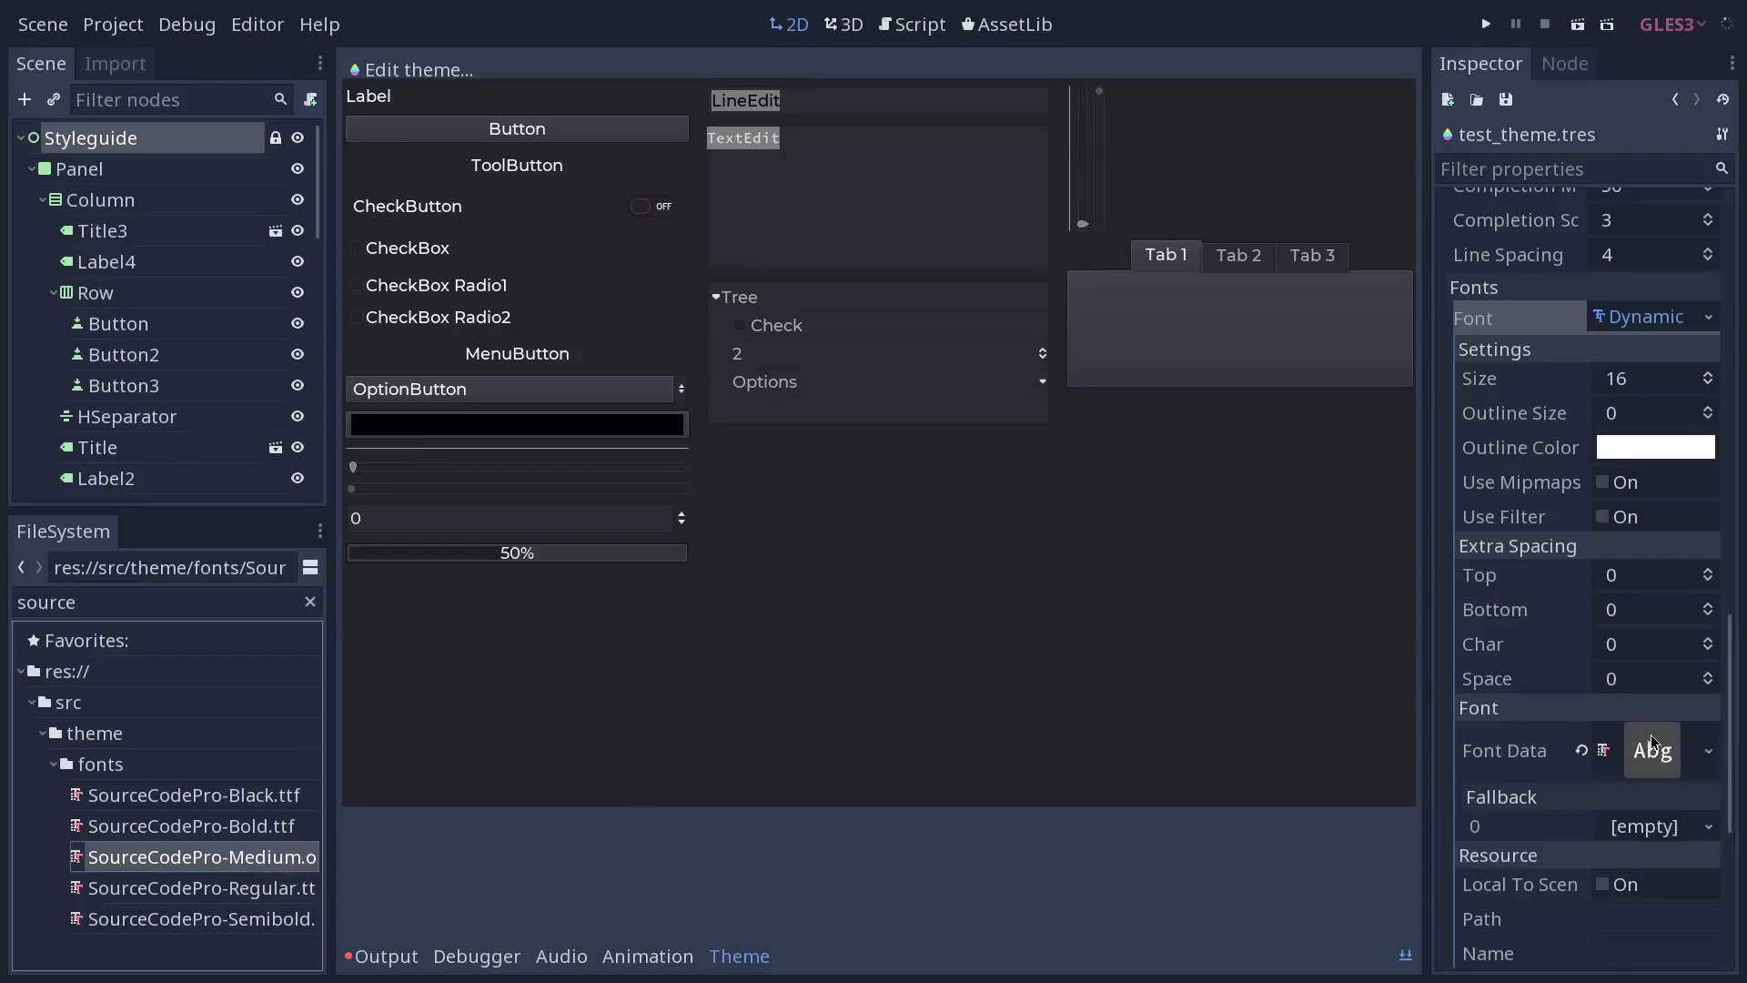
Step: Add a new line 'var test;' in the TextEdit preview to check the font
click(894, 174)
double_click(778, 137)
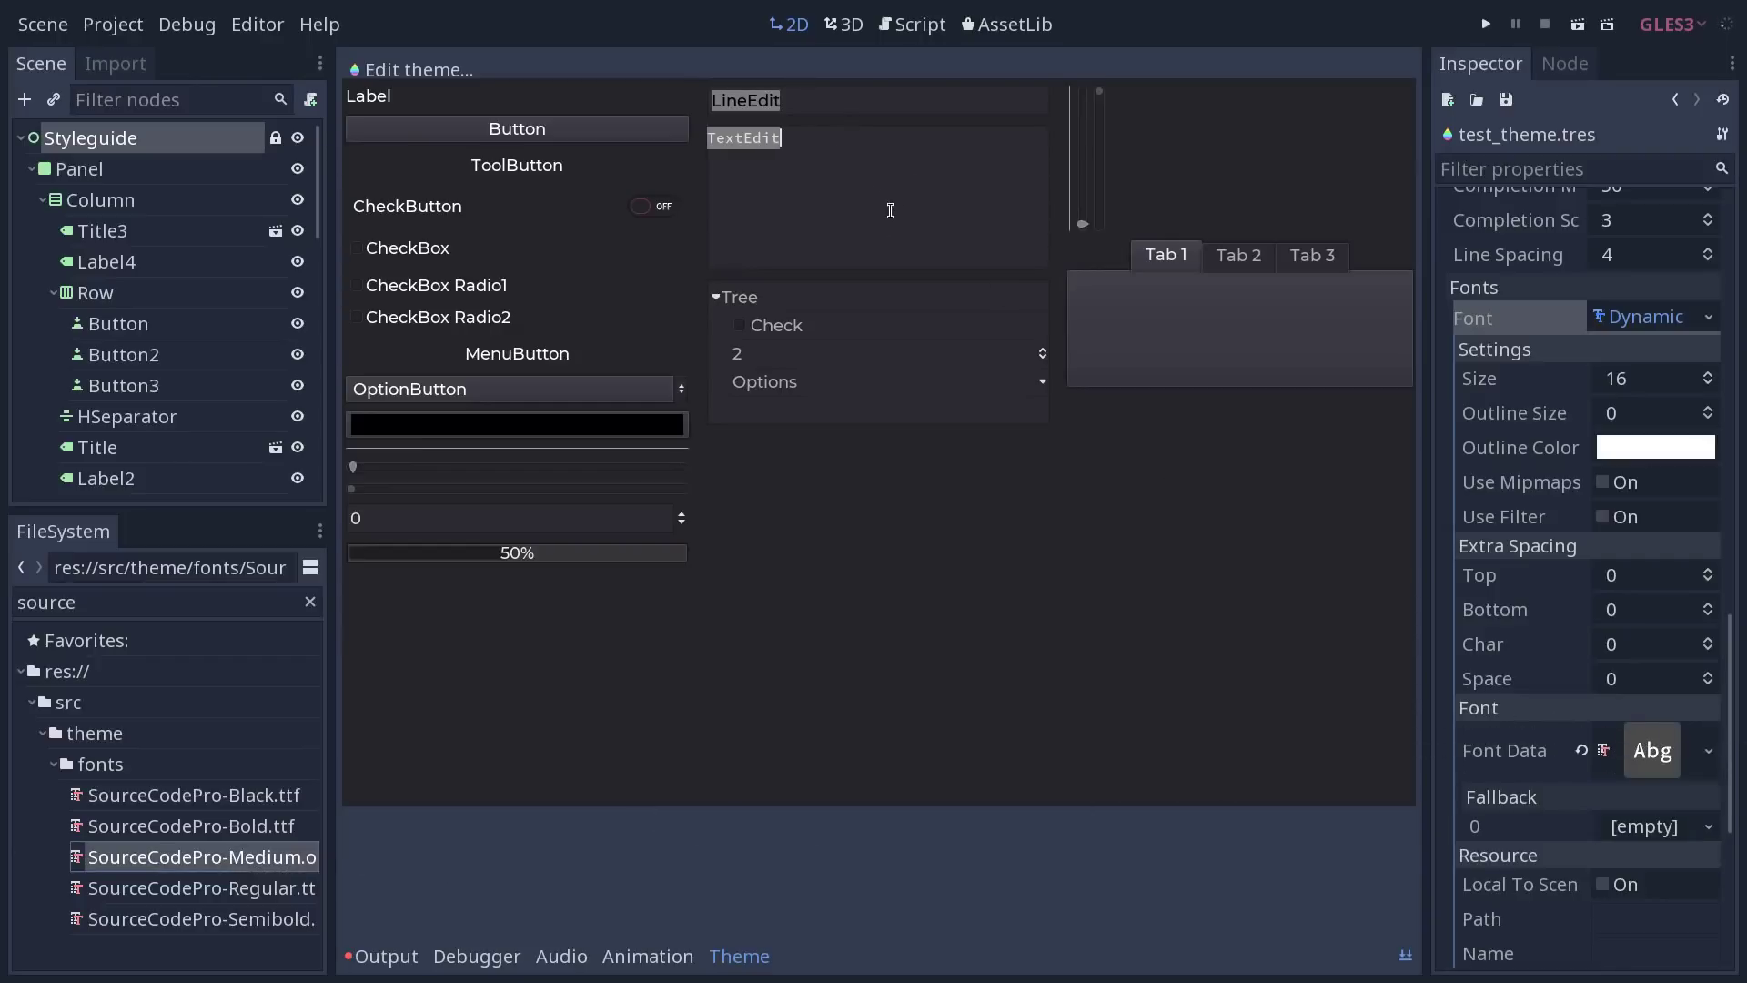
click(877, 157)
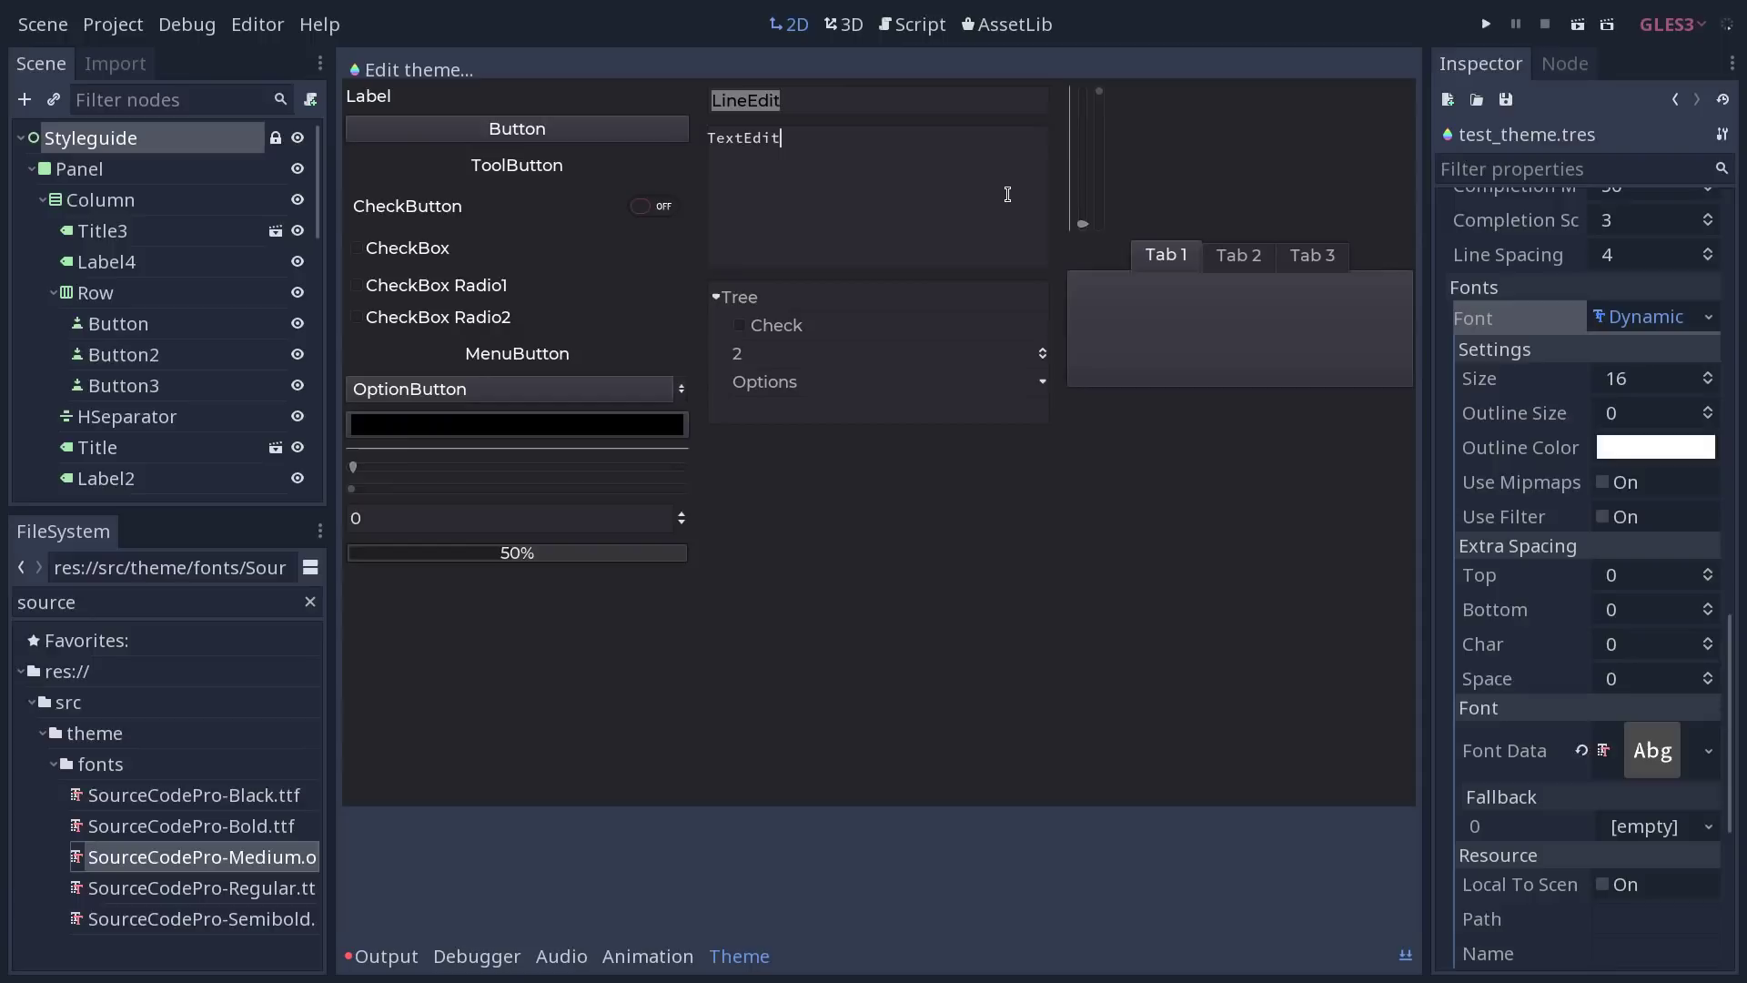
key(Return)
text(var test;)
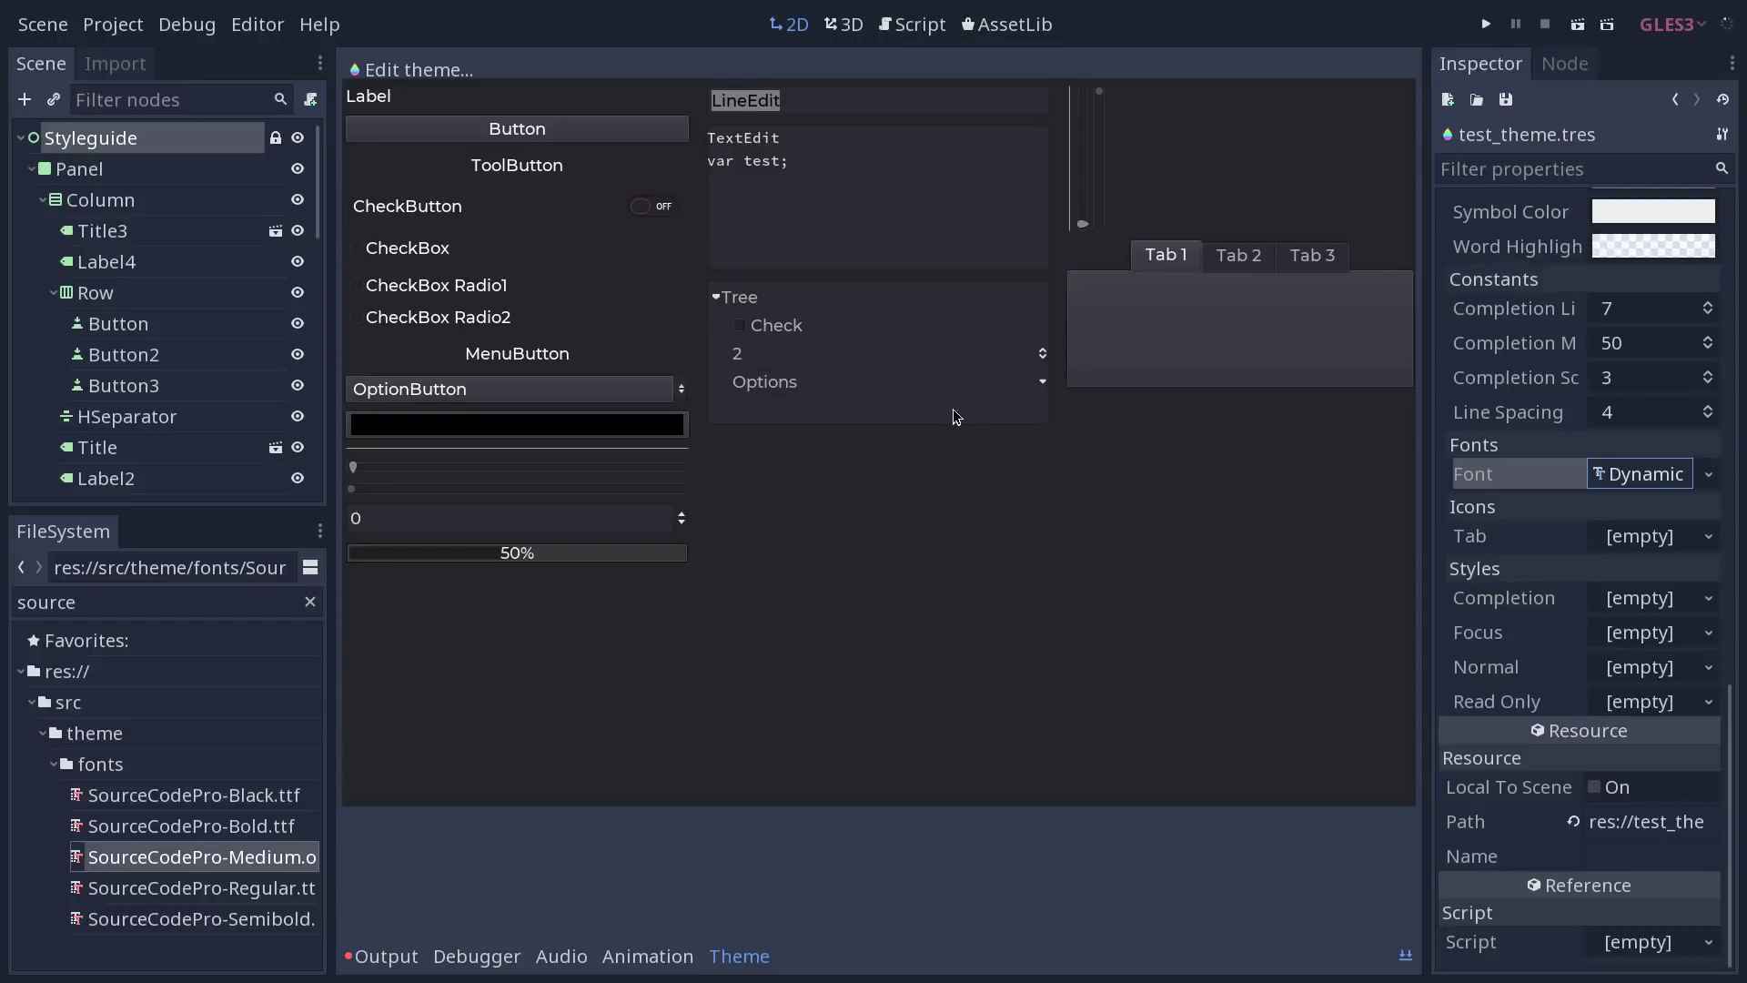
Step: Review the Edit theme template options and dismiss the menu without choosing one
click(456, 73)
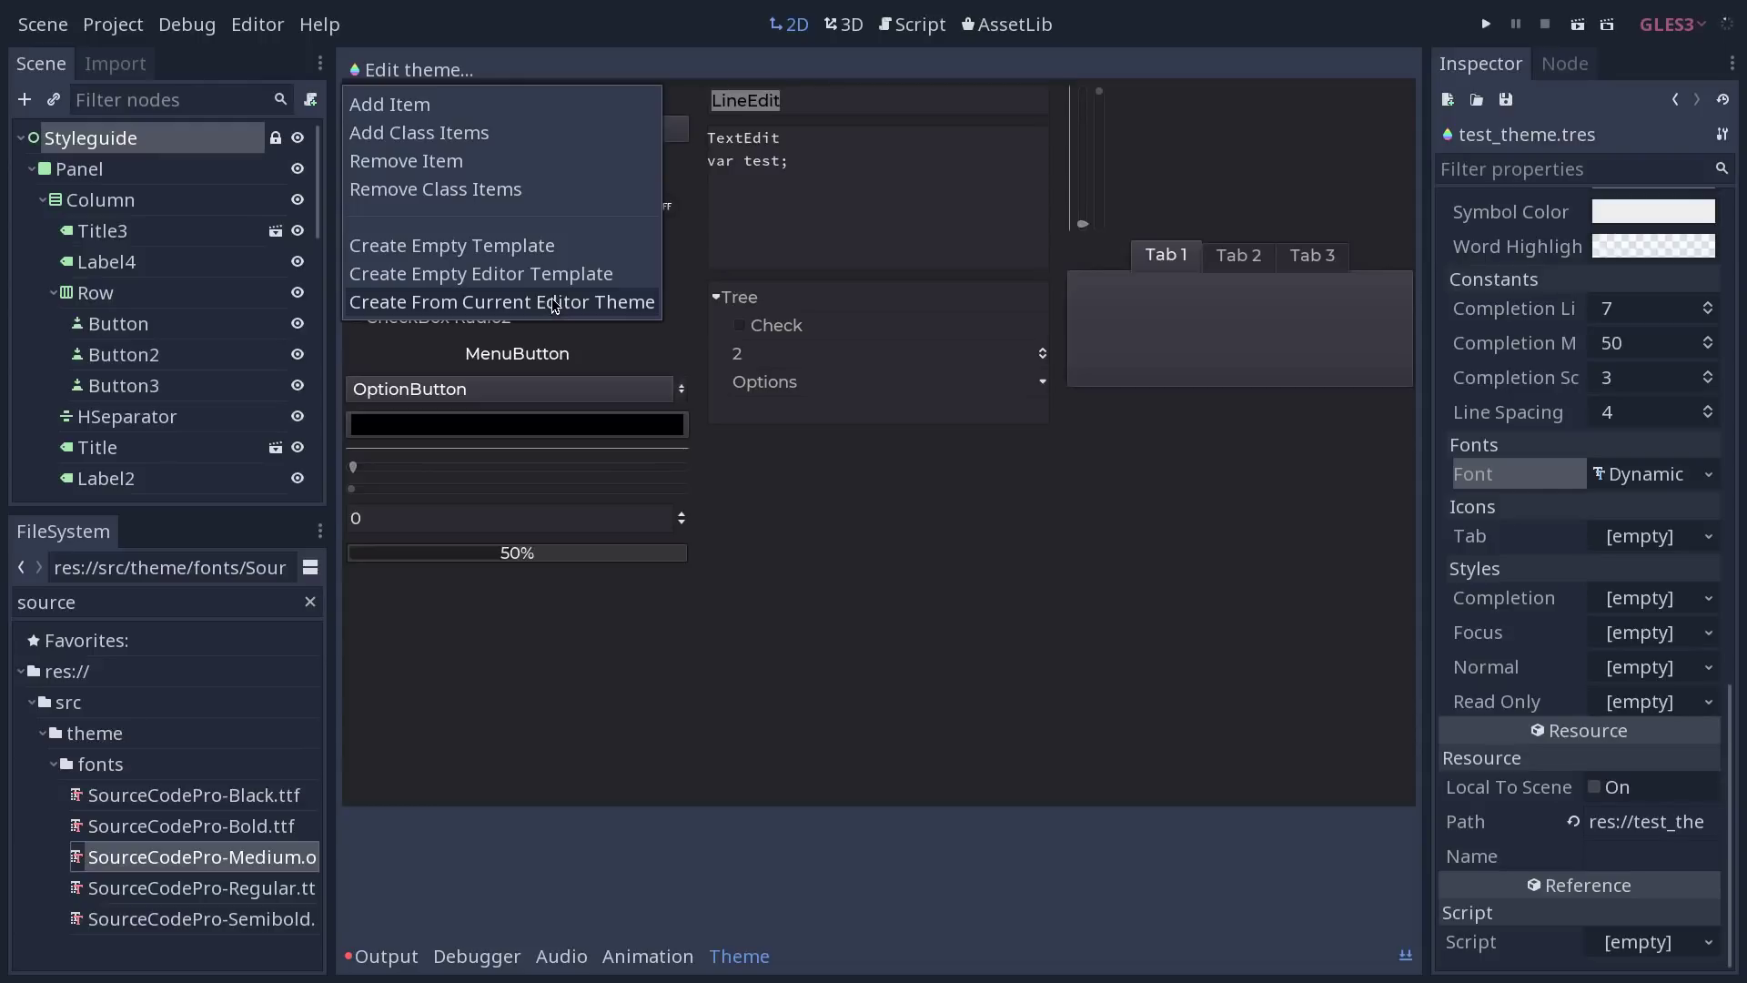
click(278, 25)
Step: Shift the editor theme Base Color hue to magenta (4f324a), then save and restart
click(266, 26)
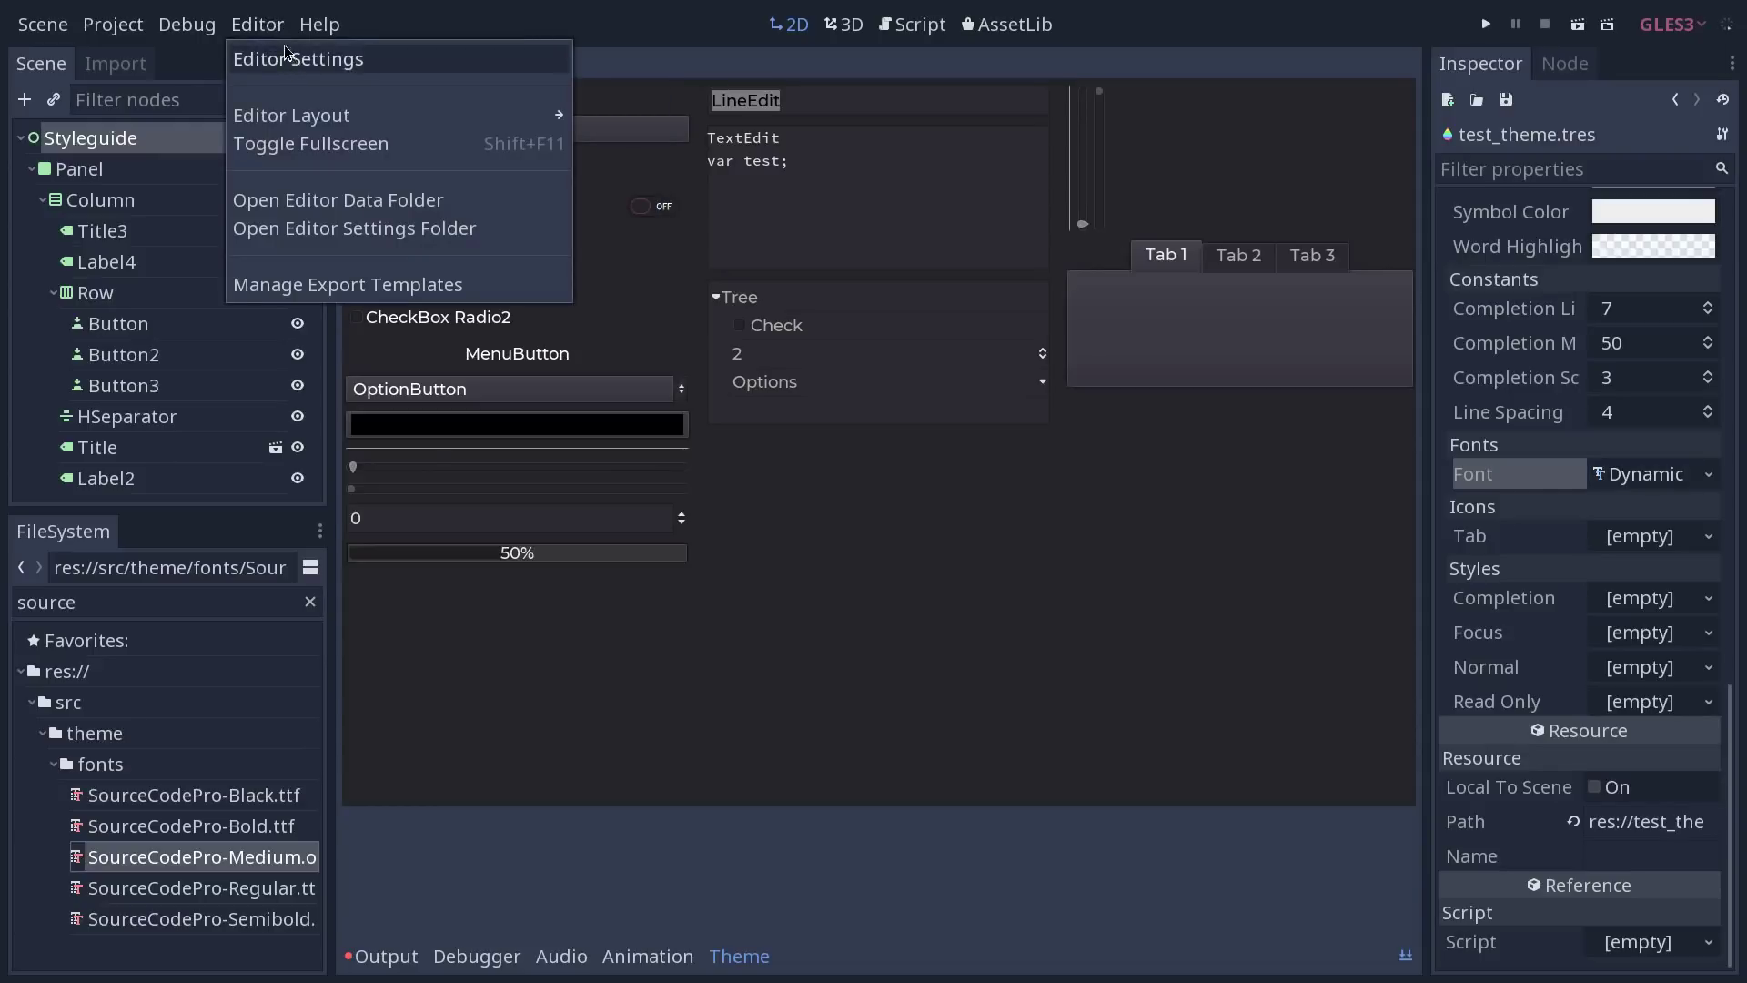
click(271, 27)
click(276, 28)
click(280, 59)
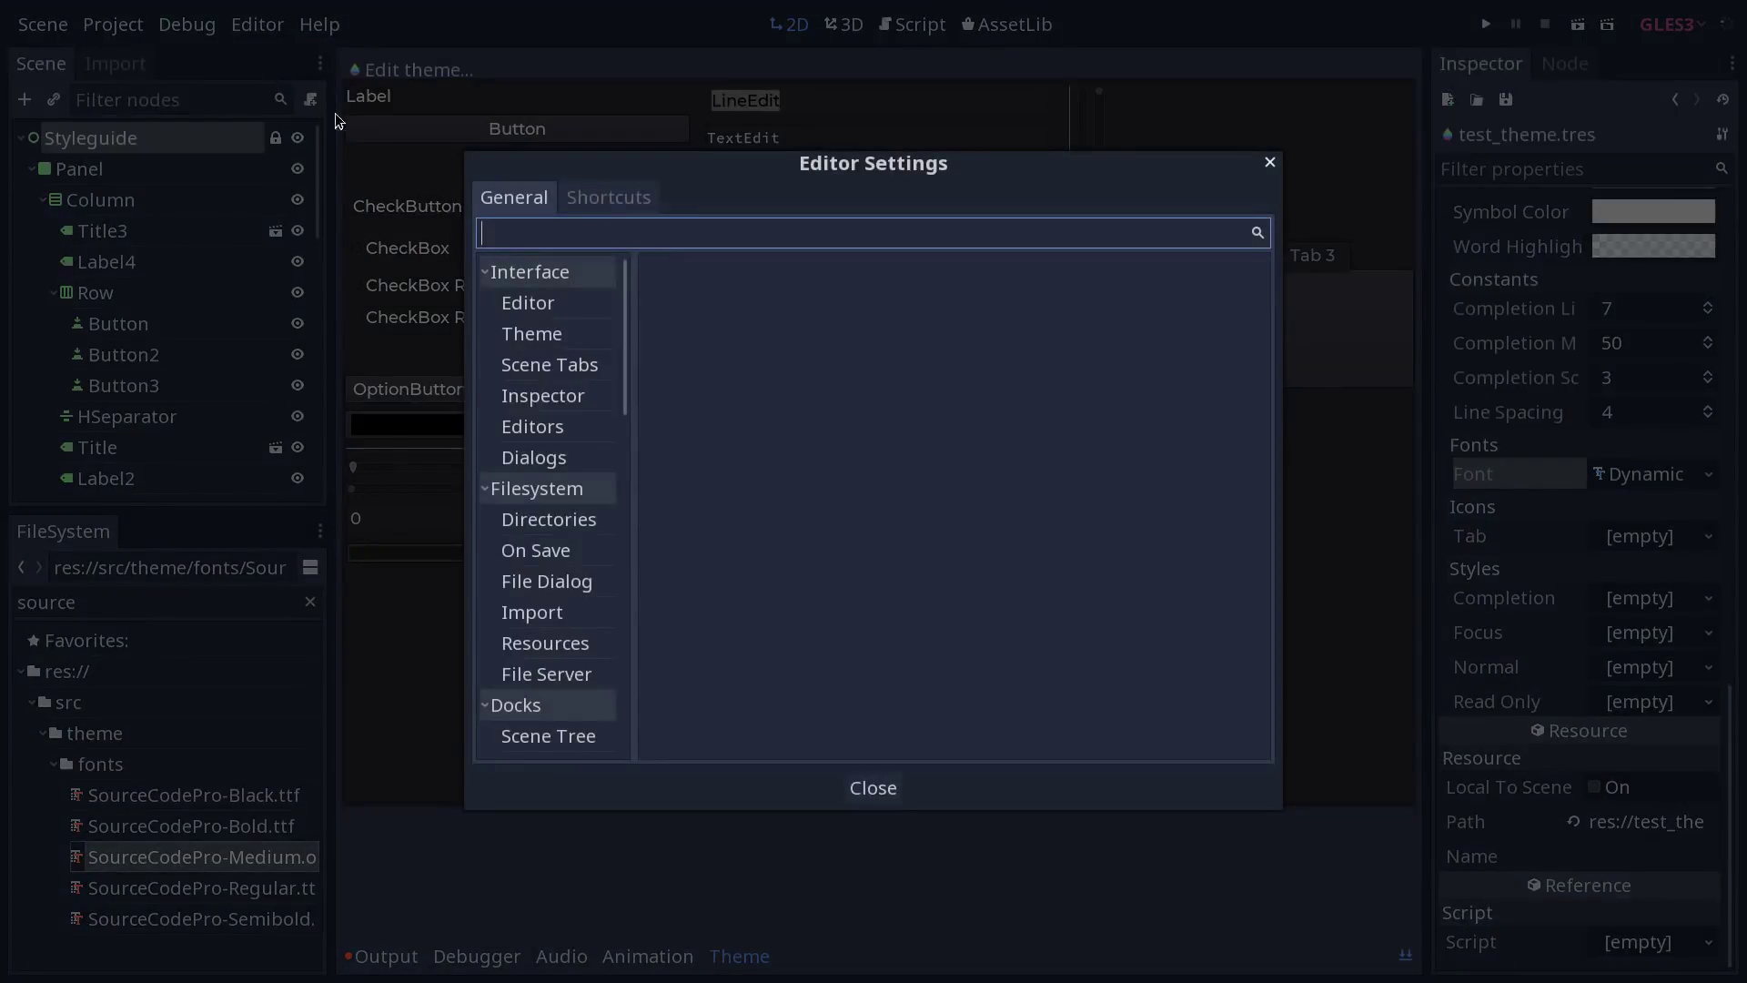
click(552, 301)
click(551, 331)
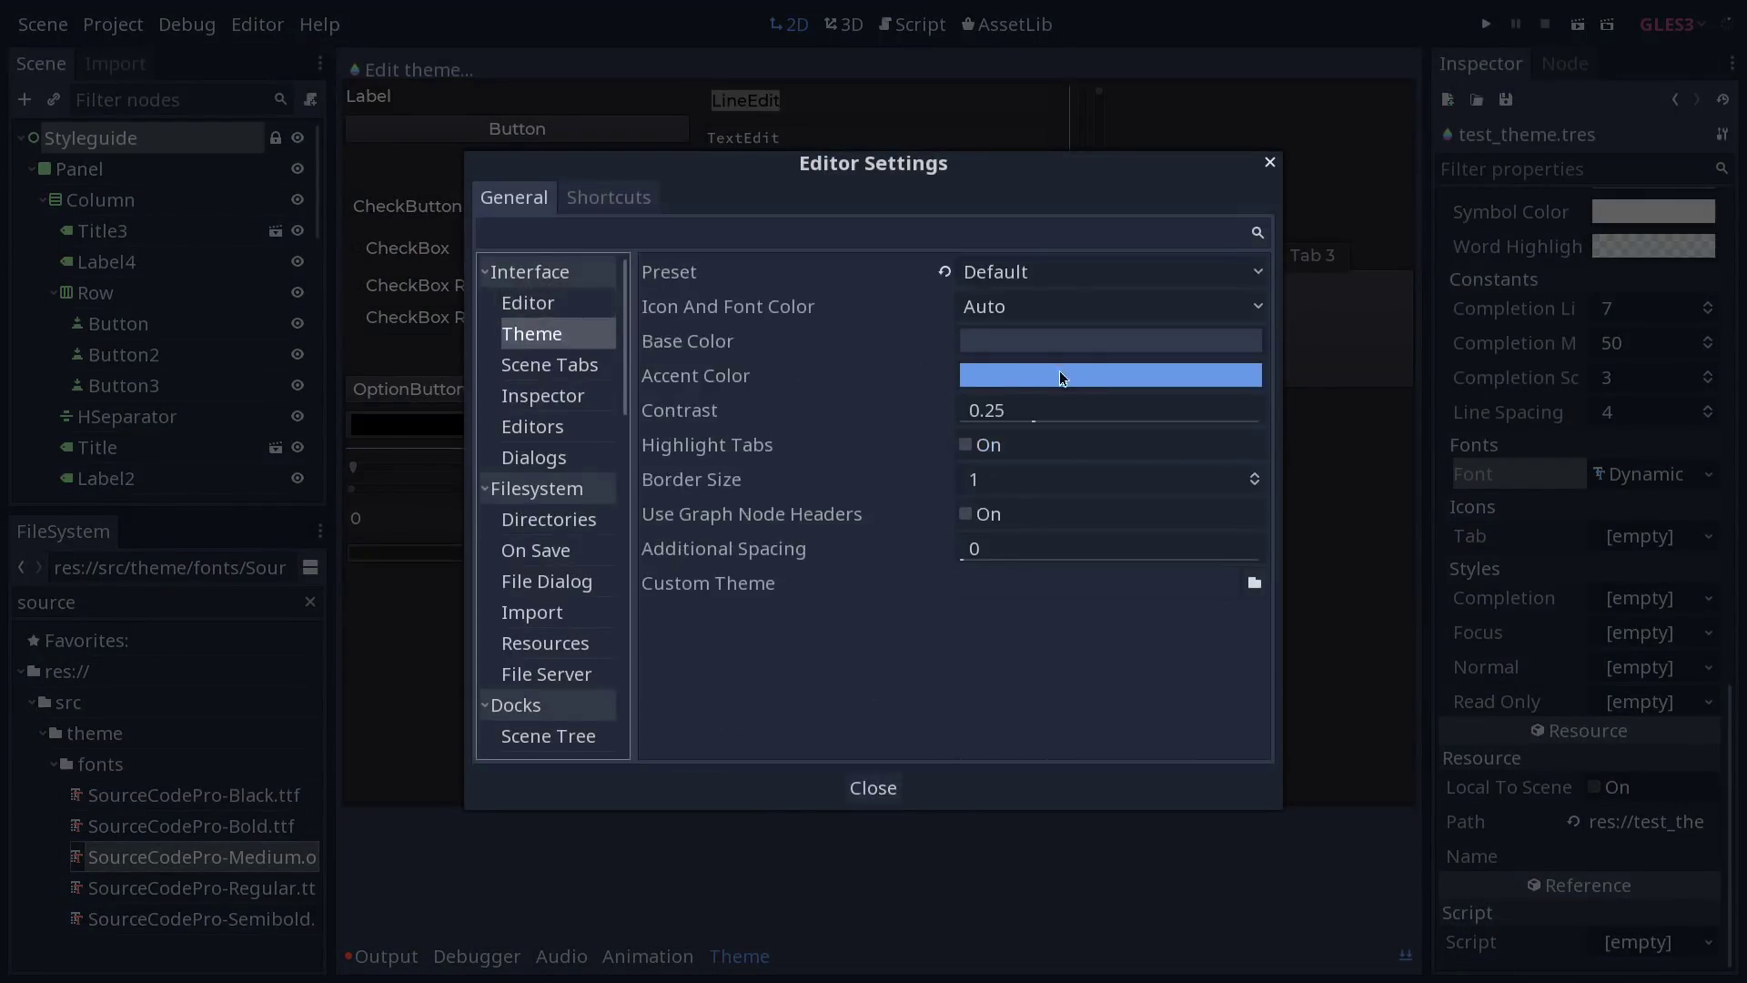
click(1043, 347)
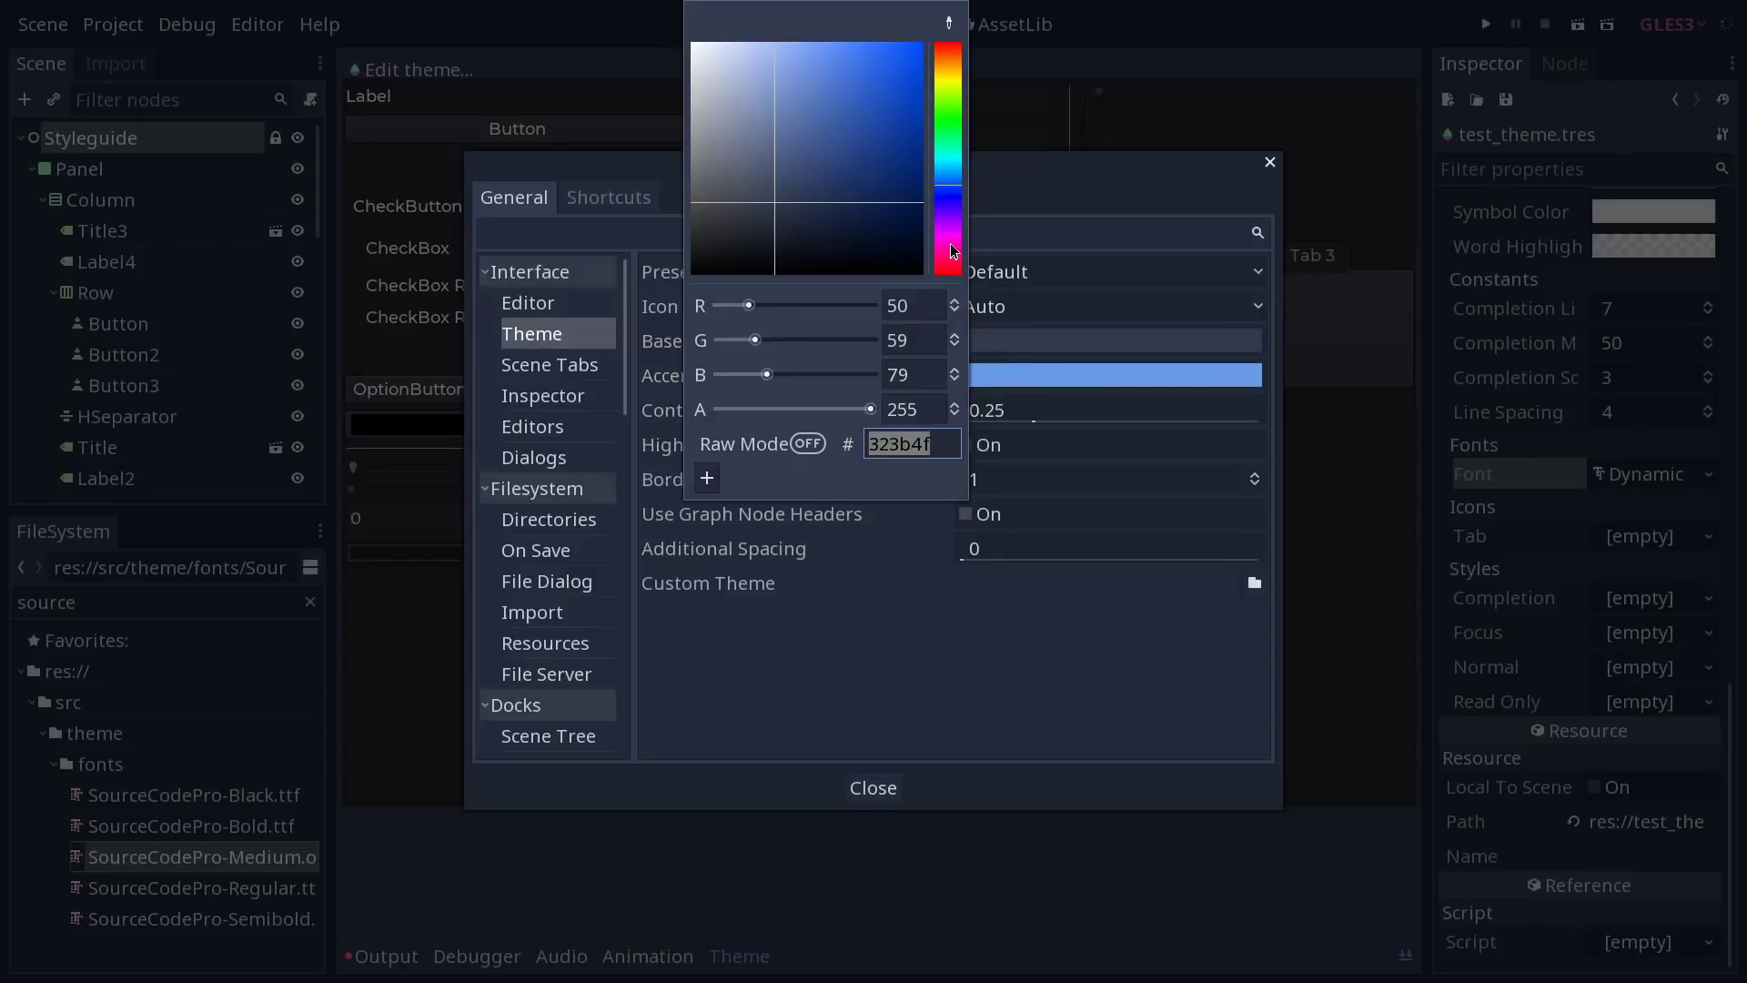
drag(950, 243, 952, 243)
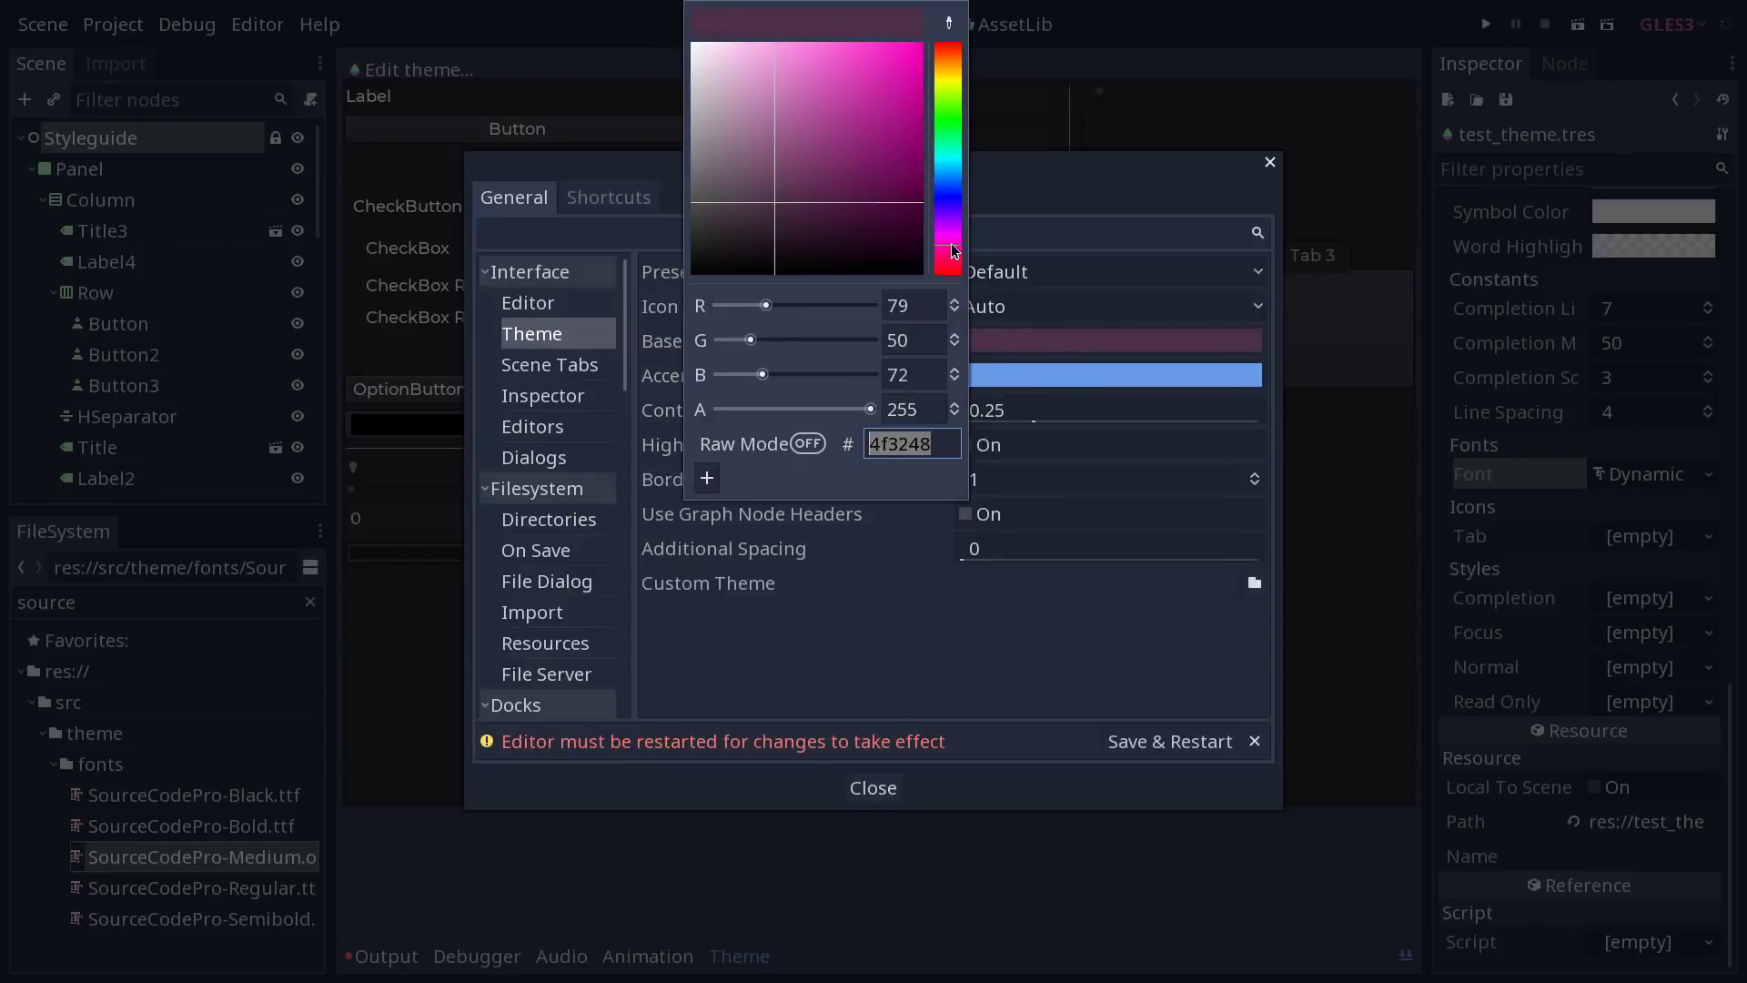
click(966, 697)
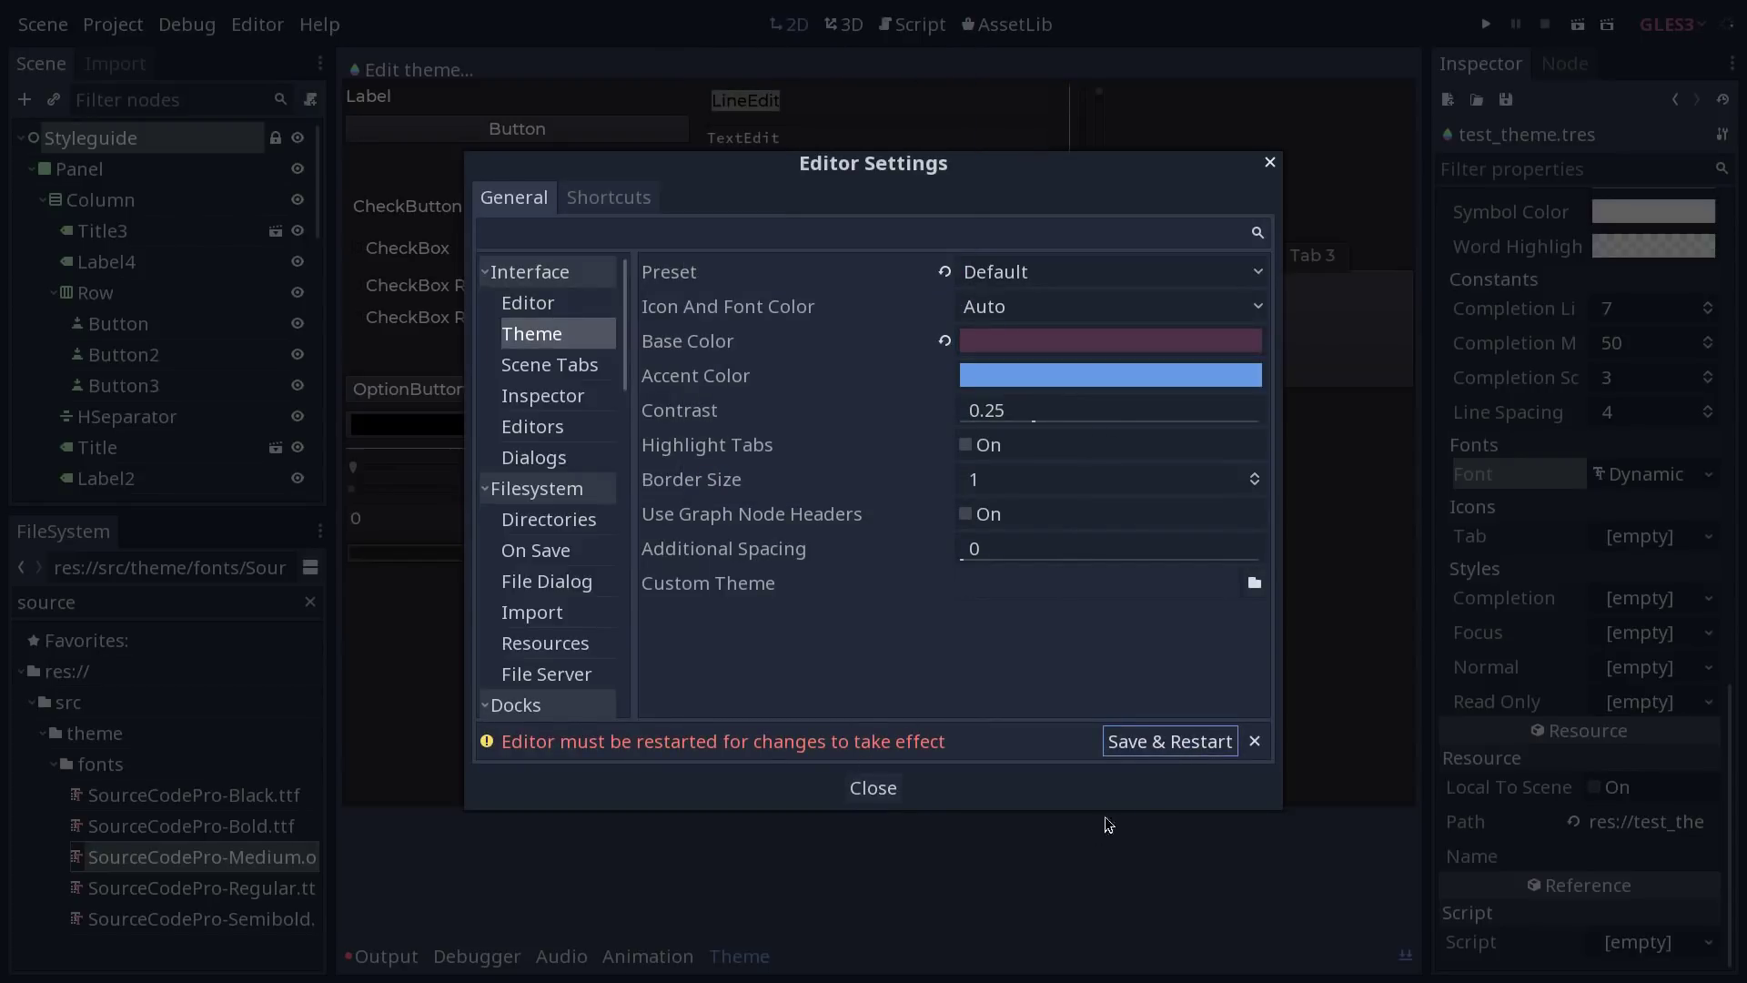
click(1170, 741)
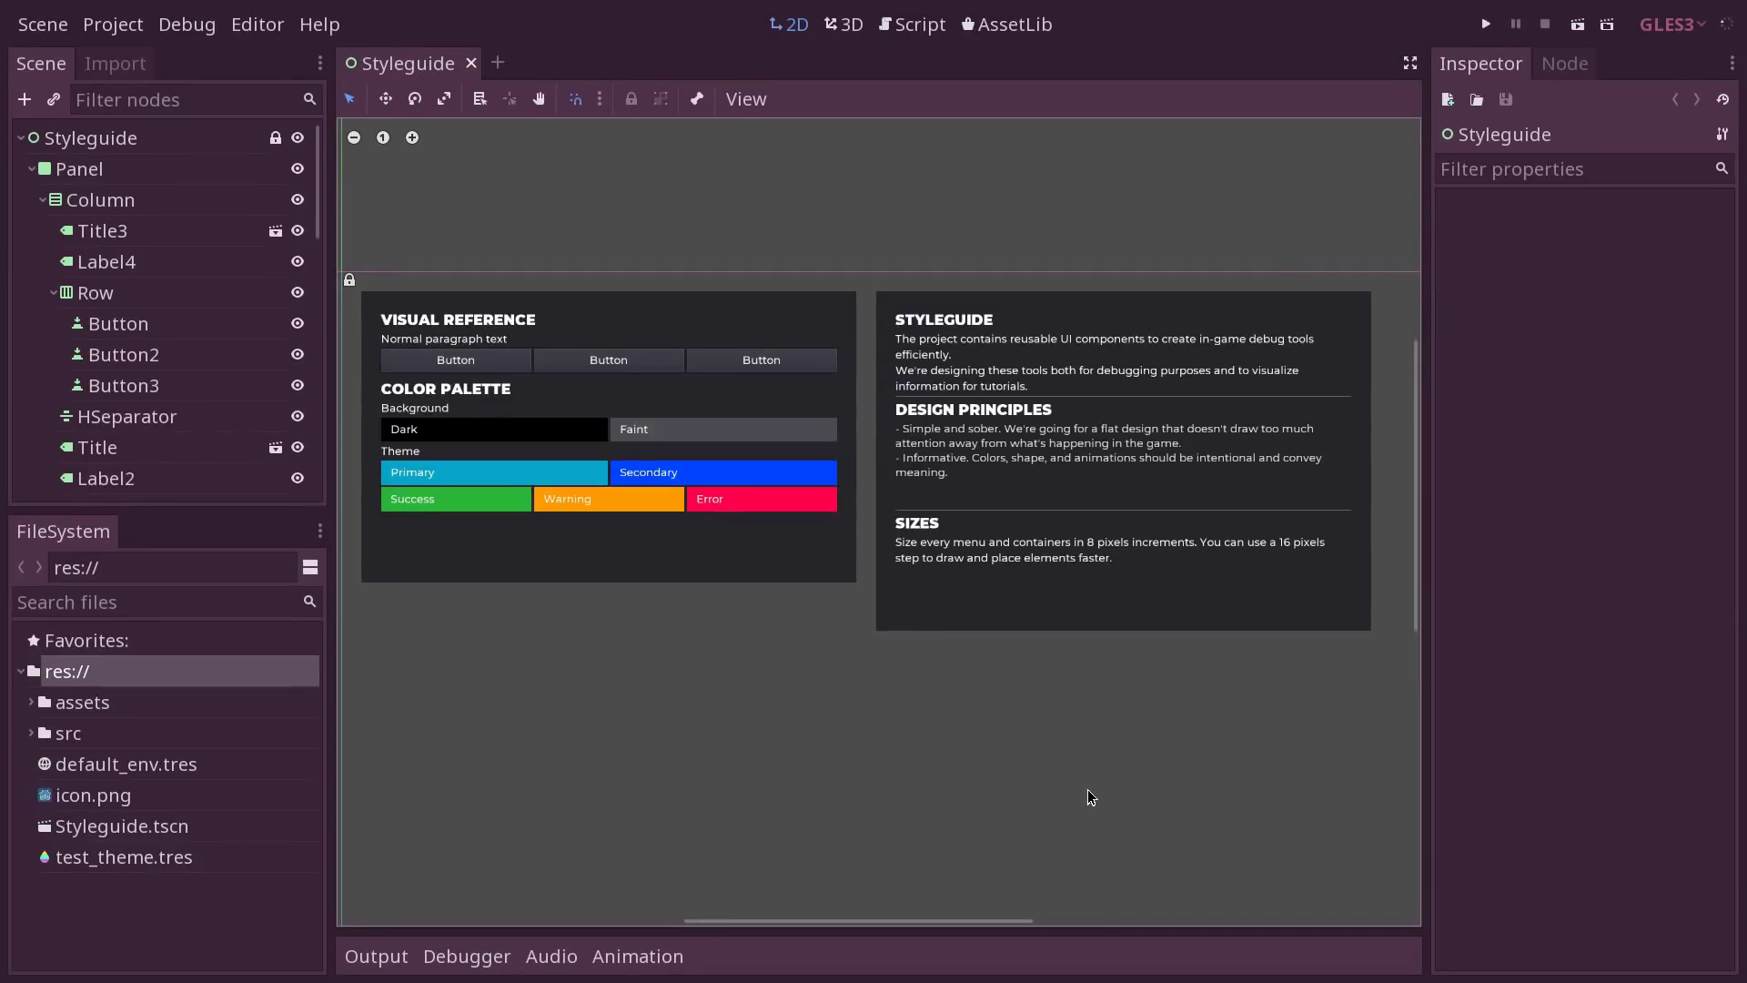
Step: Apply Create From Current Editor Theme to test_theme.tres and enlarge the theme preview panel
click(185, 855)
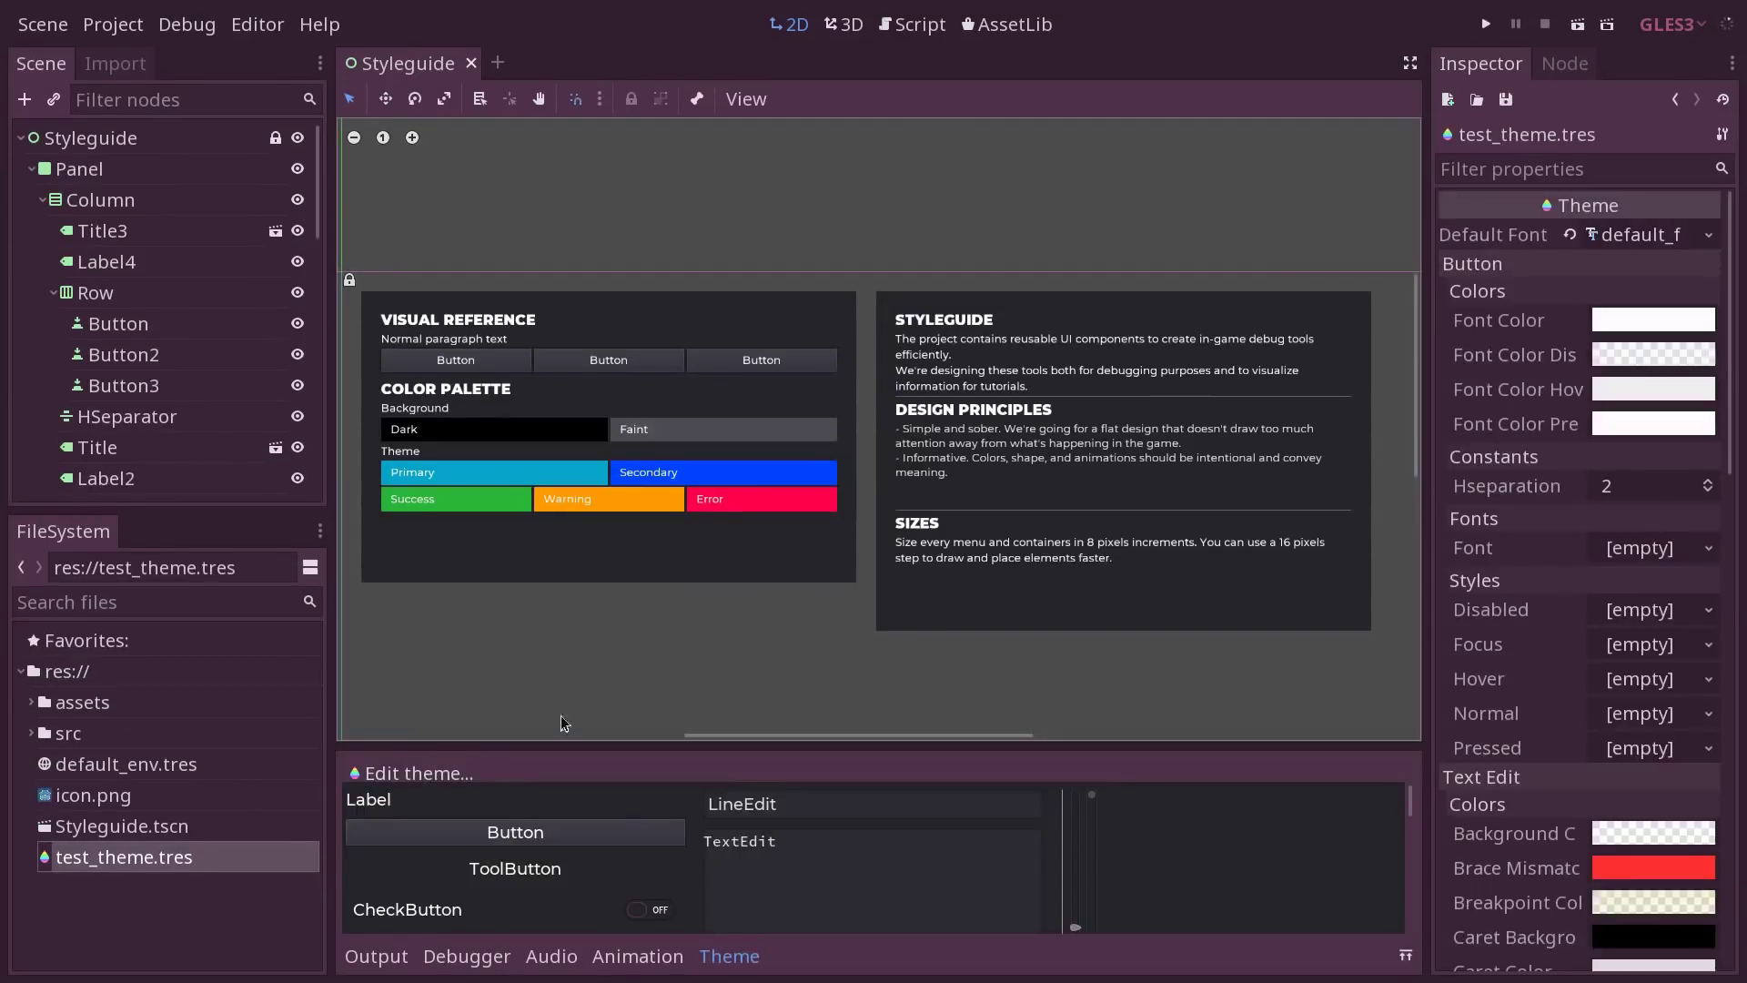
click(448, 776)
click(462, 961)
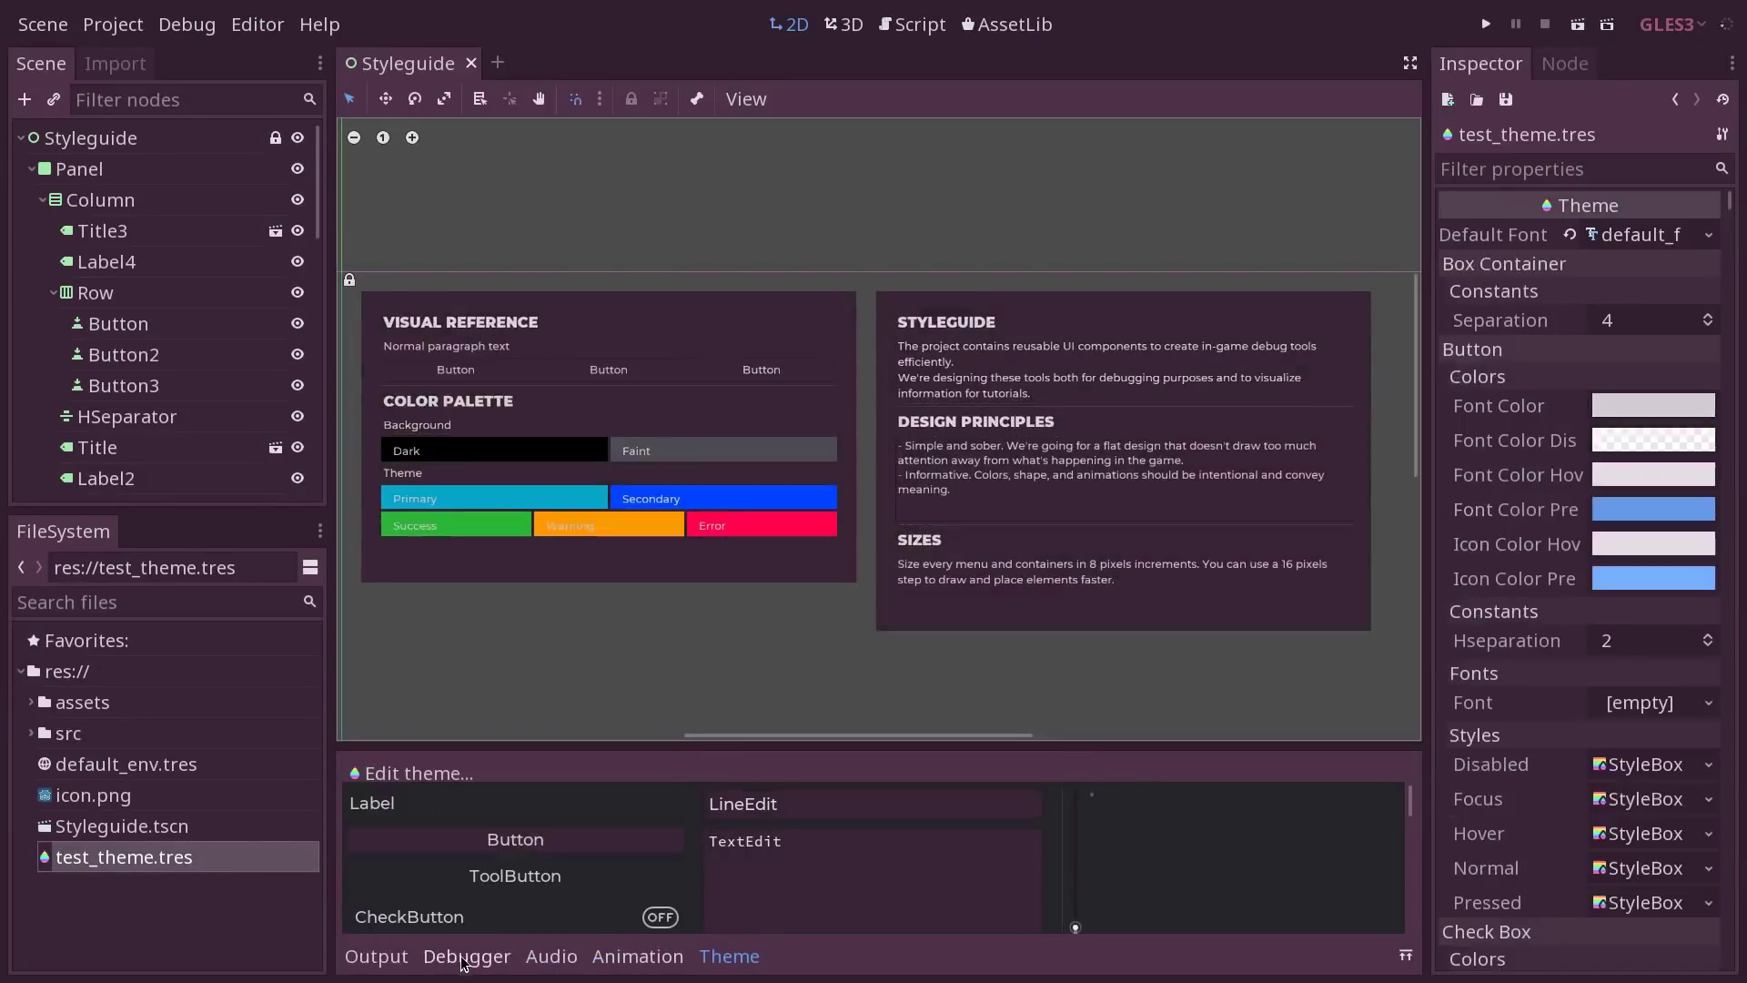
drag(864, 745, 913, 324)
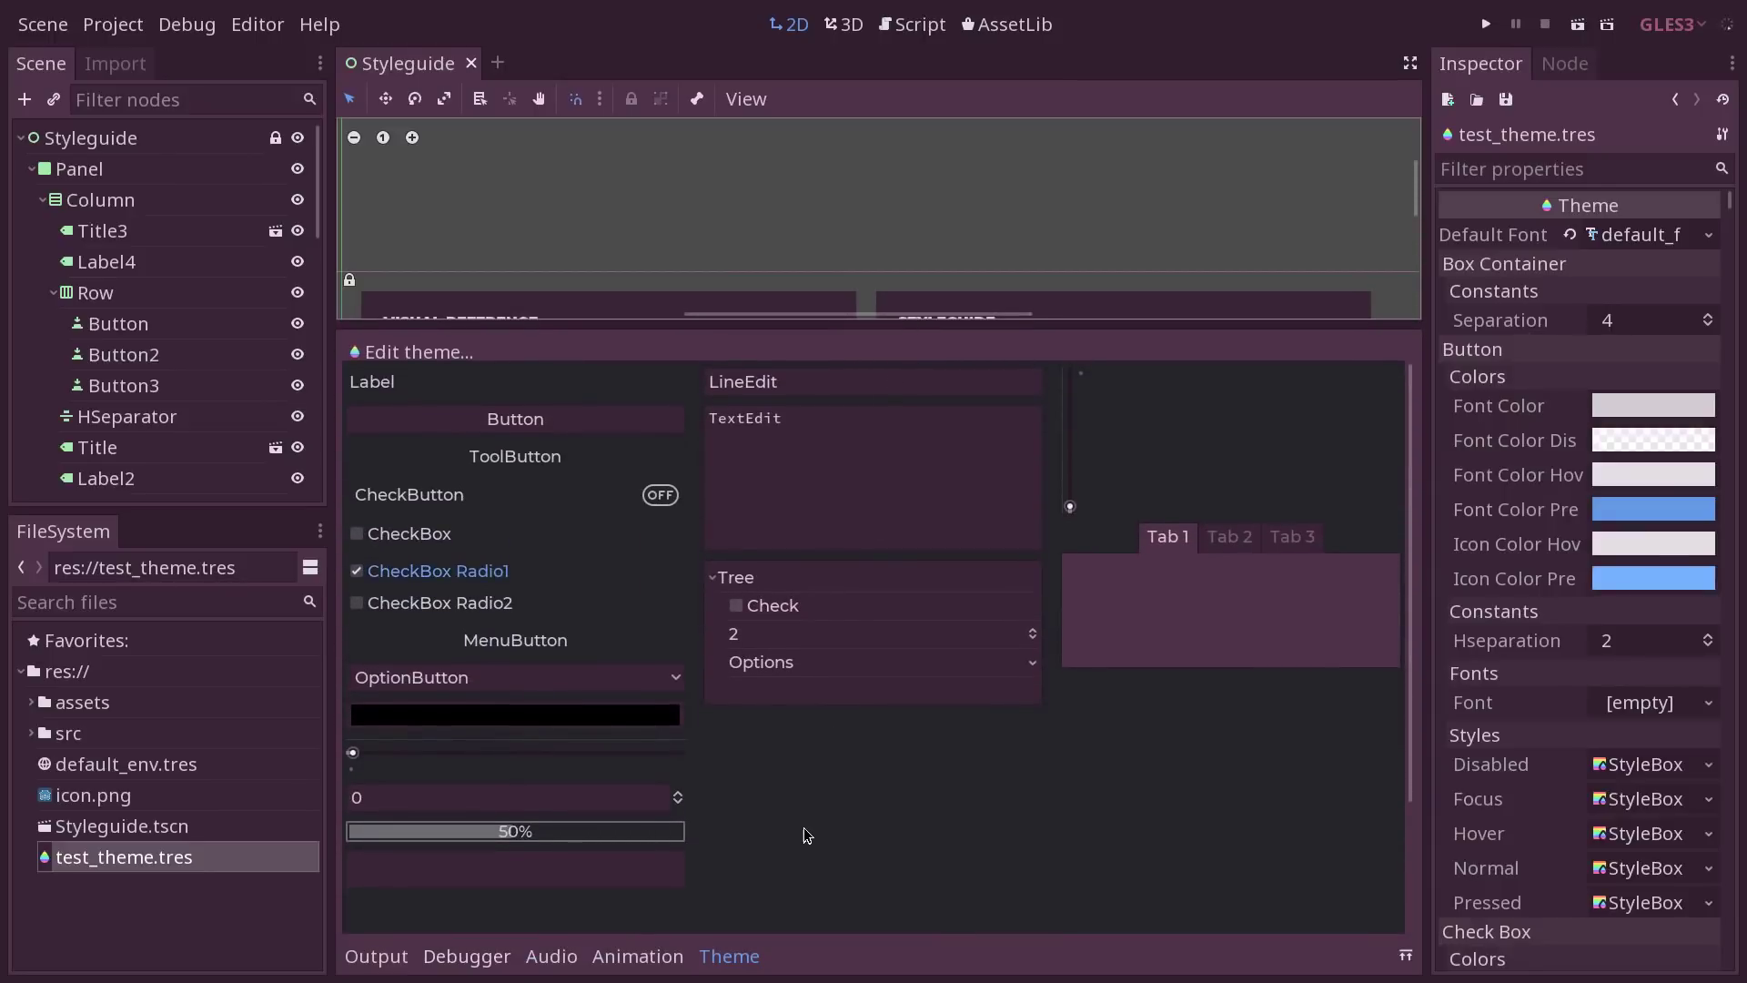
click(436, 355)
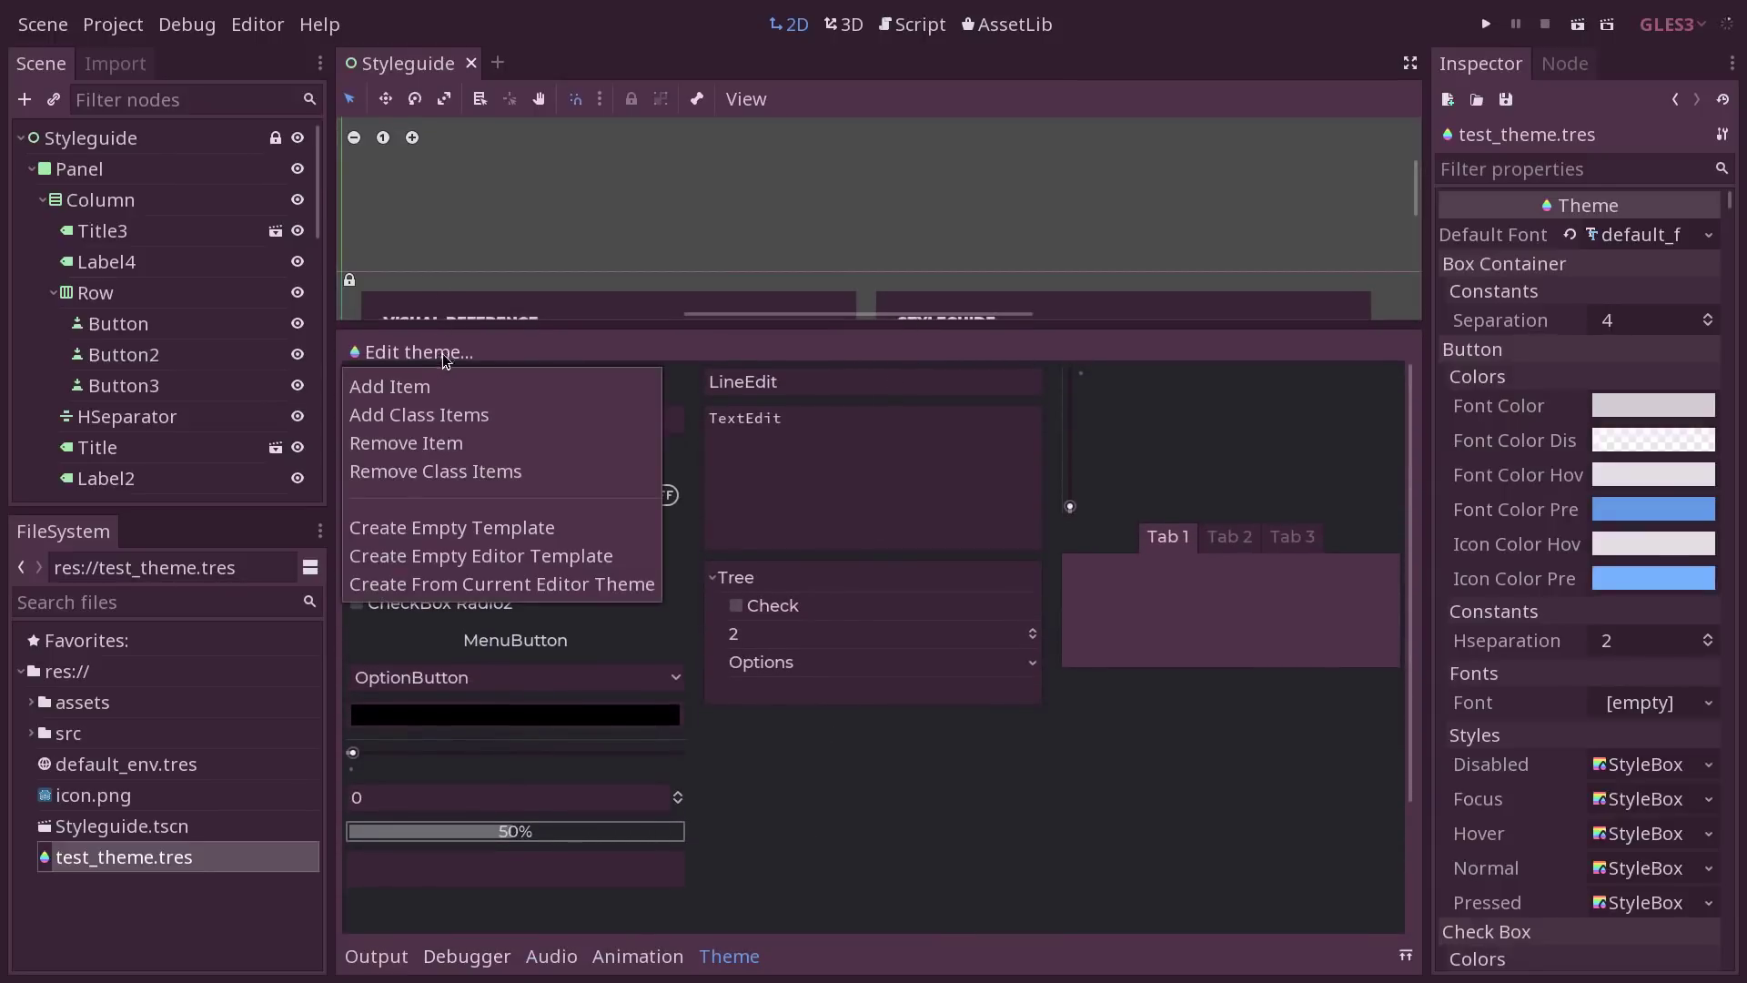
Step: Apply Create Empty Editor Template to test_theme and scroll through its properties to Window Dialog
click(448, 564)
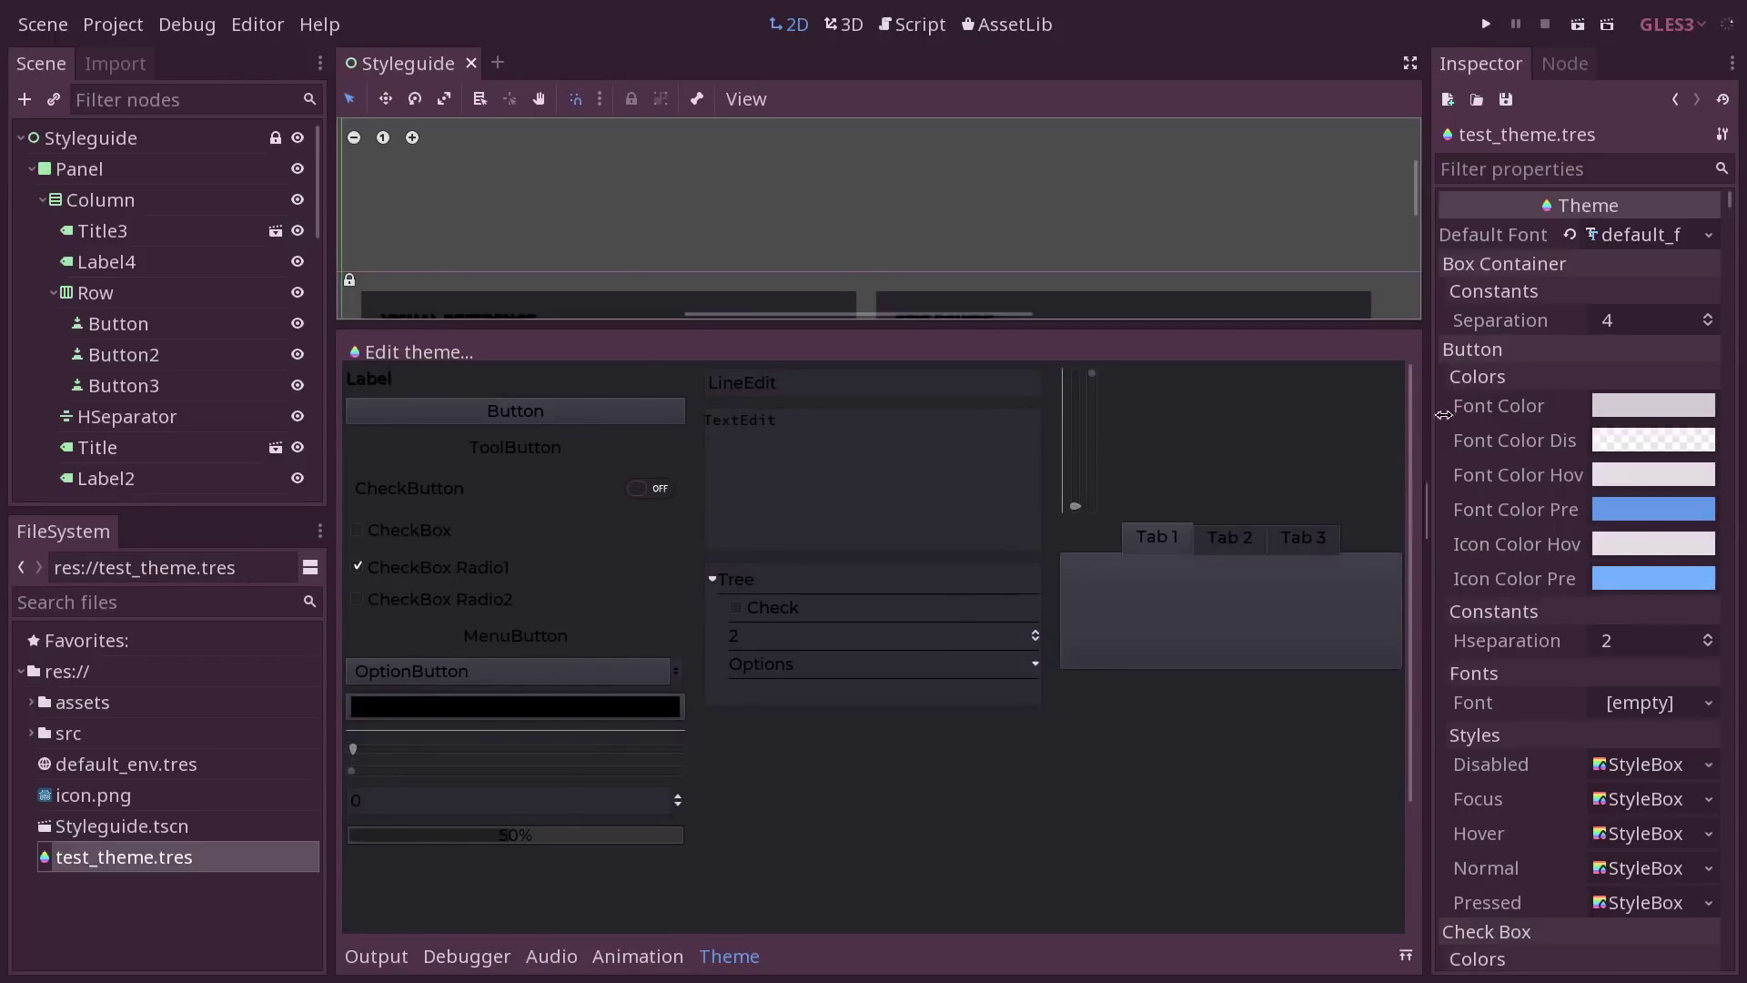
drag(1728, 200, 1647, 581)
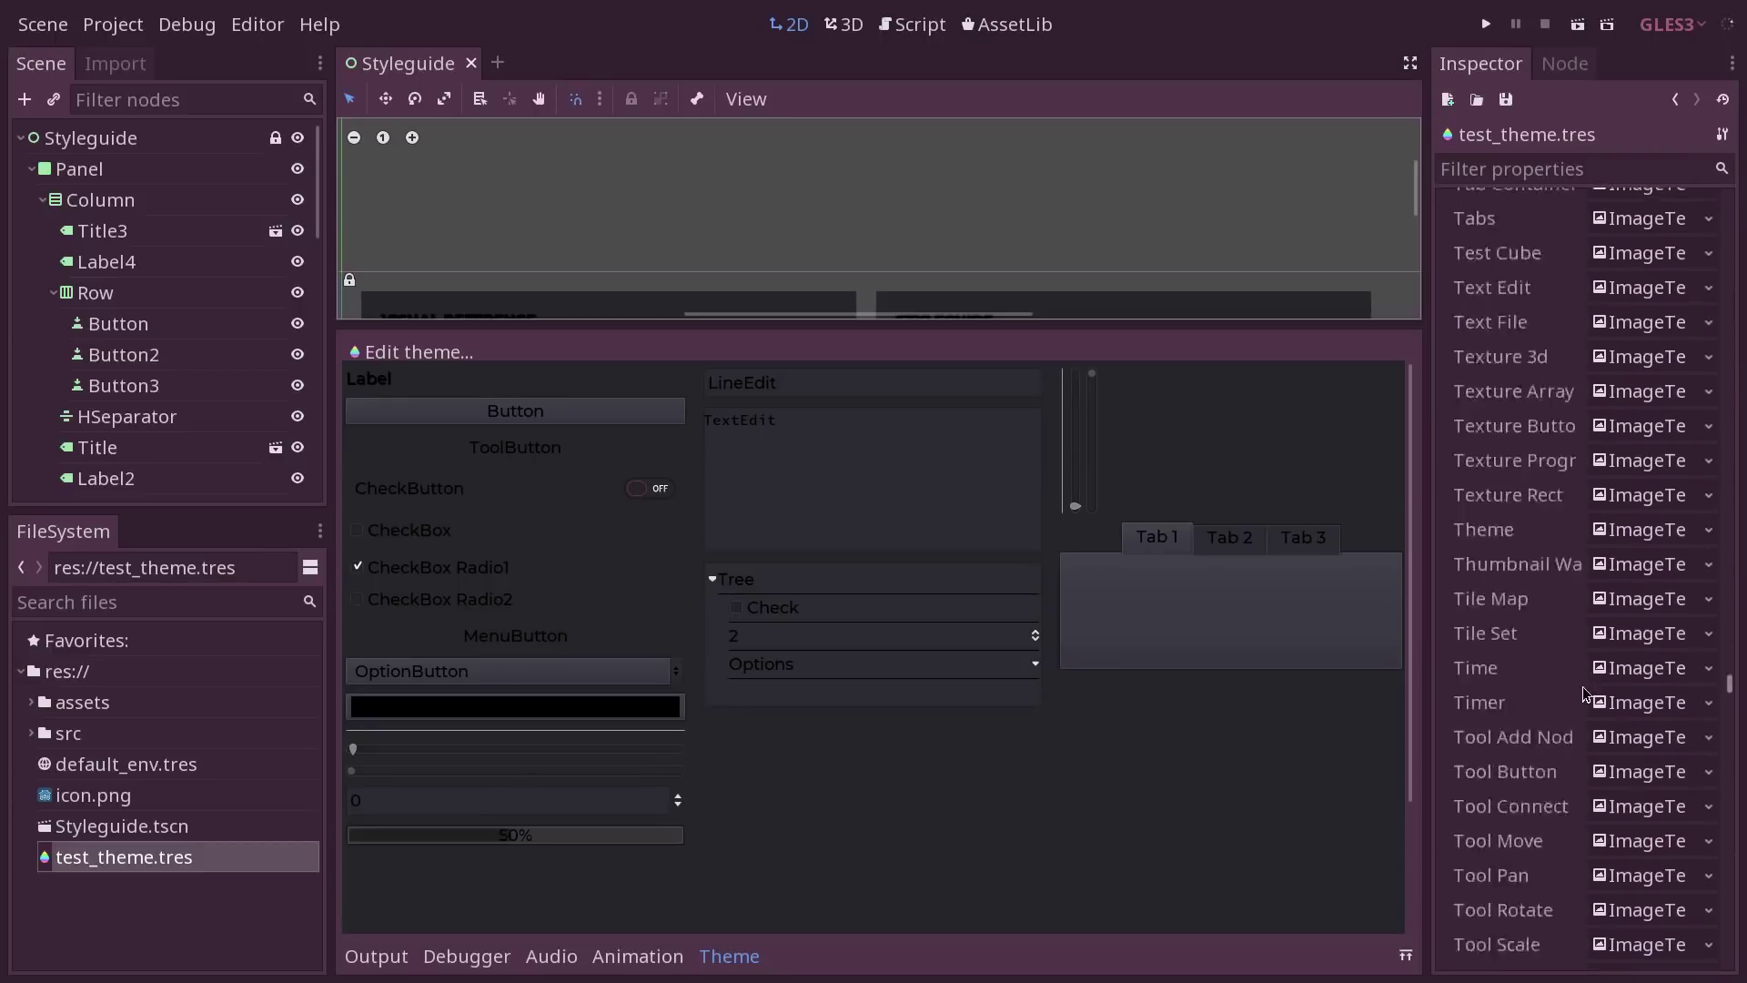
scroll(1583, 694, down, 20)
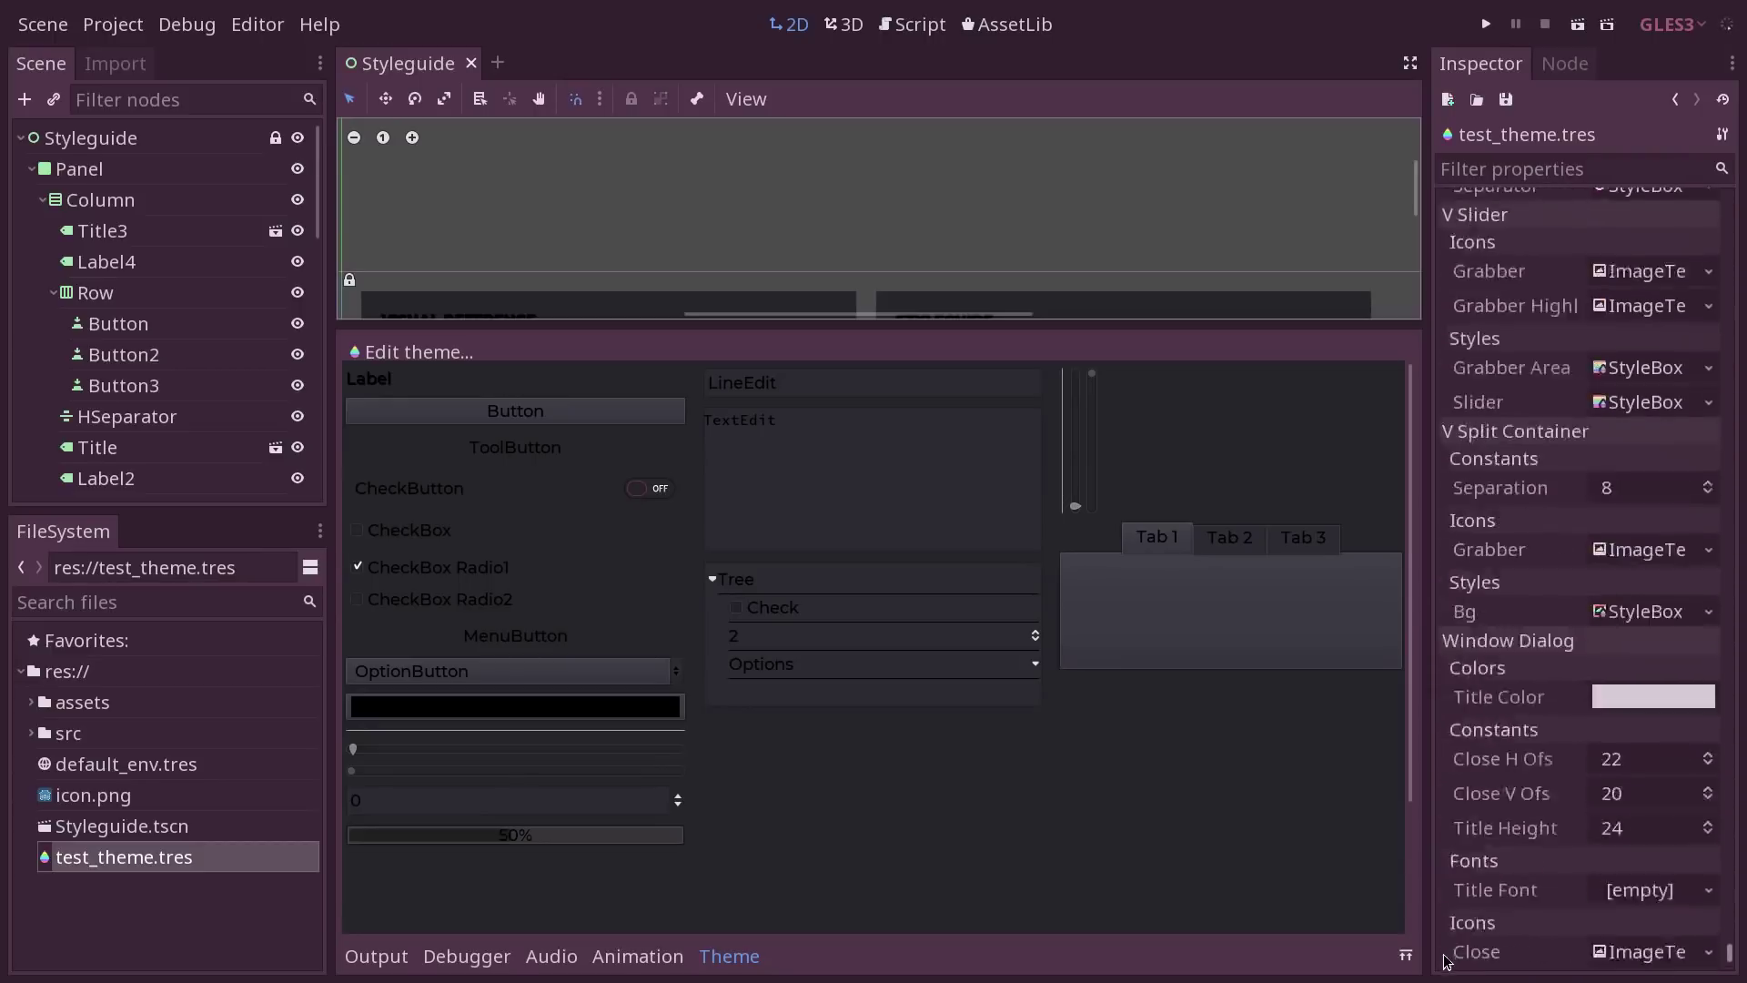
scroll(1447, 962, down, 4)
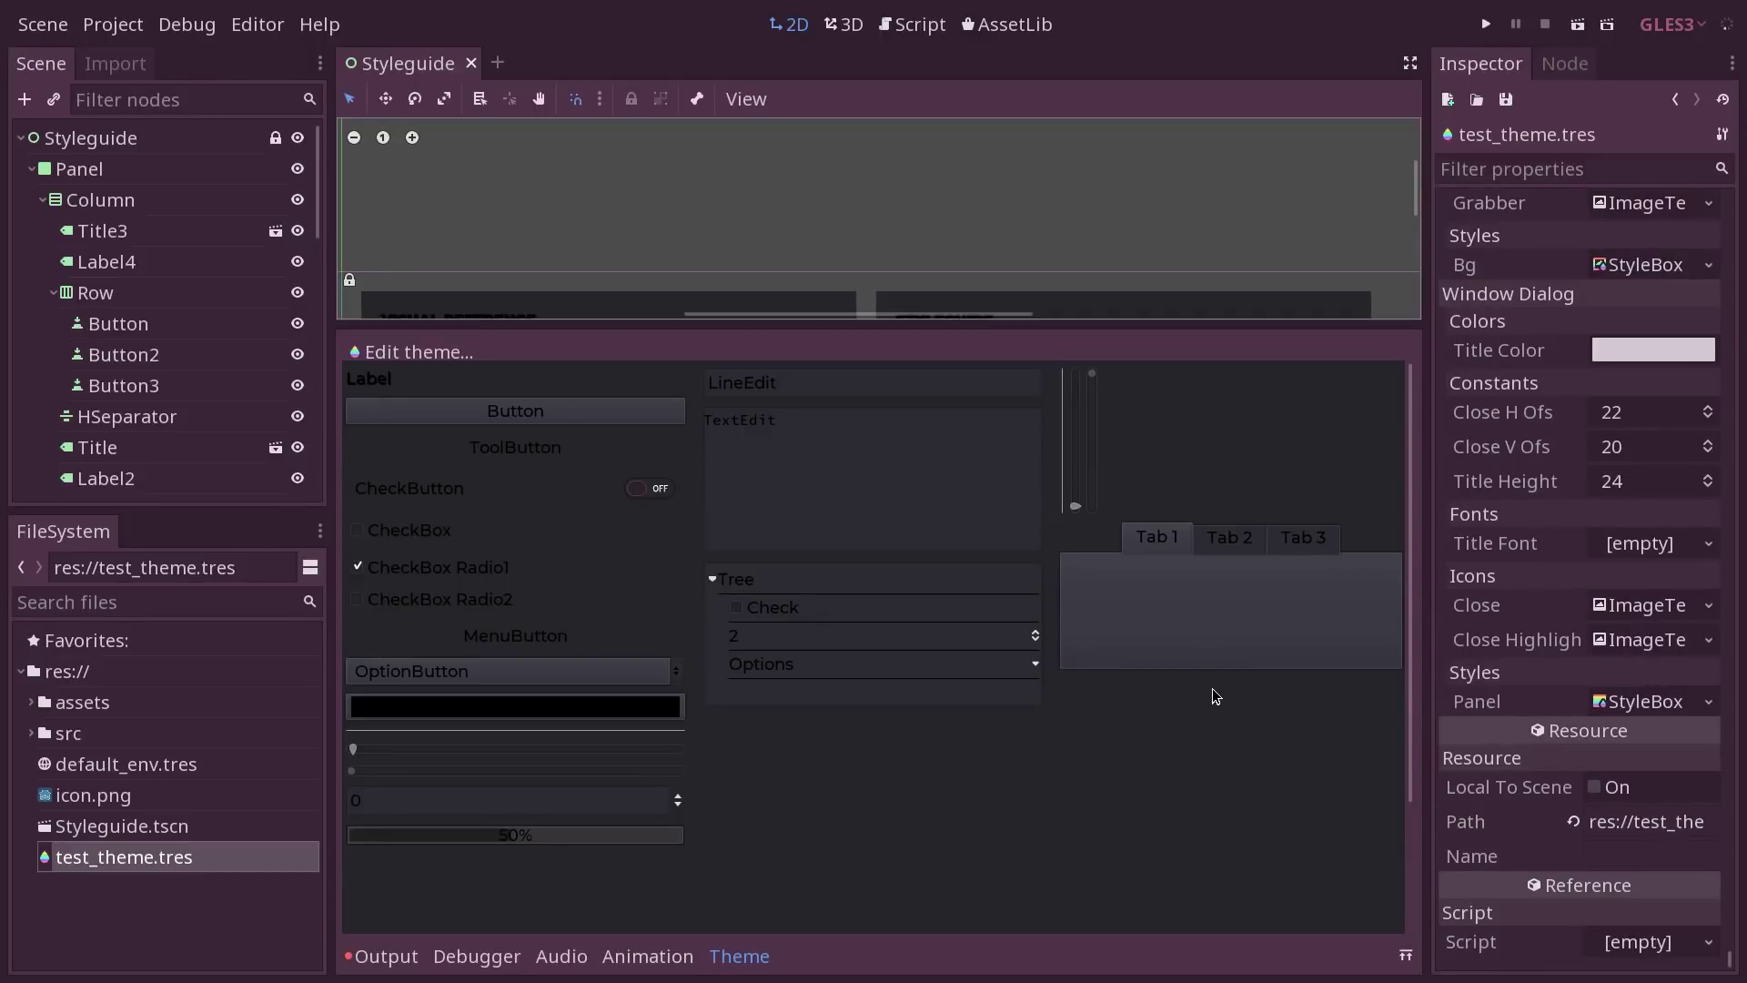
click(464, 352)
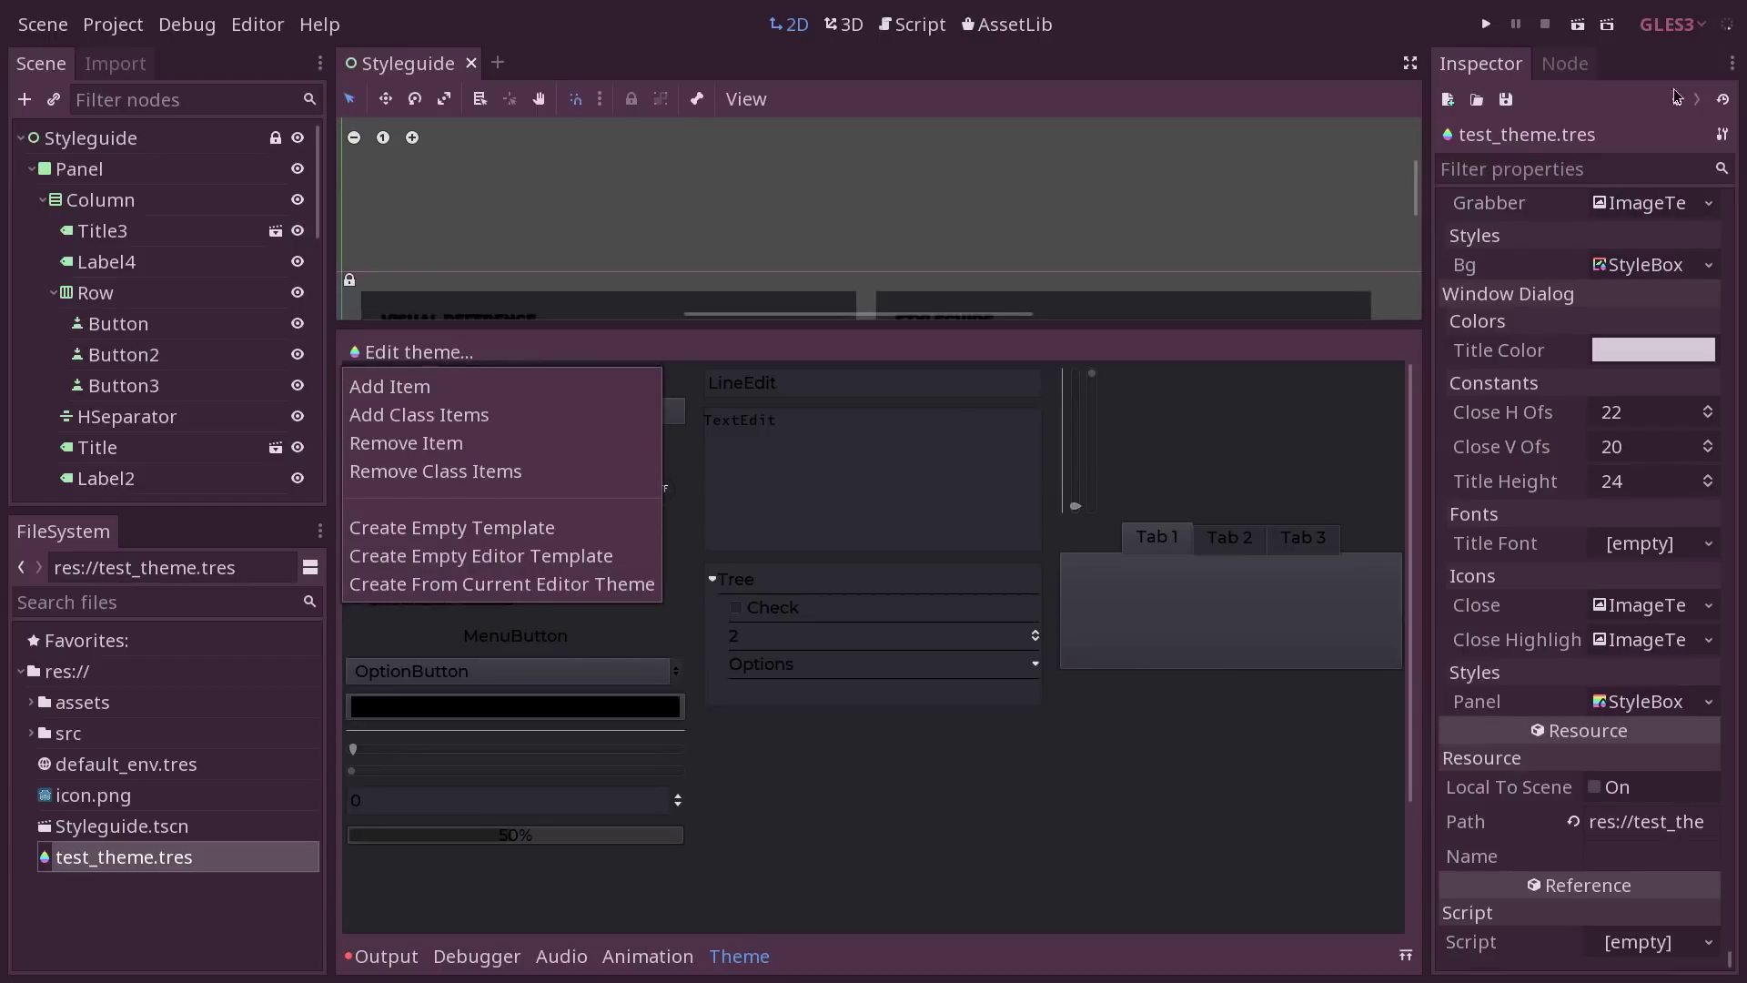
Step: Create a new Theme resource in the Inspector
click(1720, 136)
click(1723, 134)
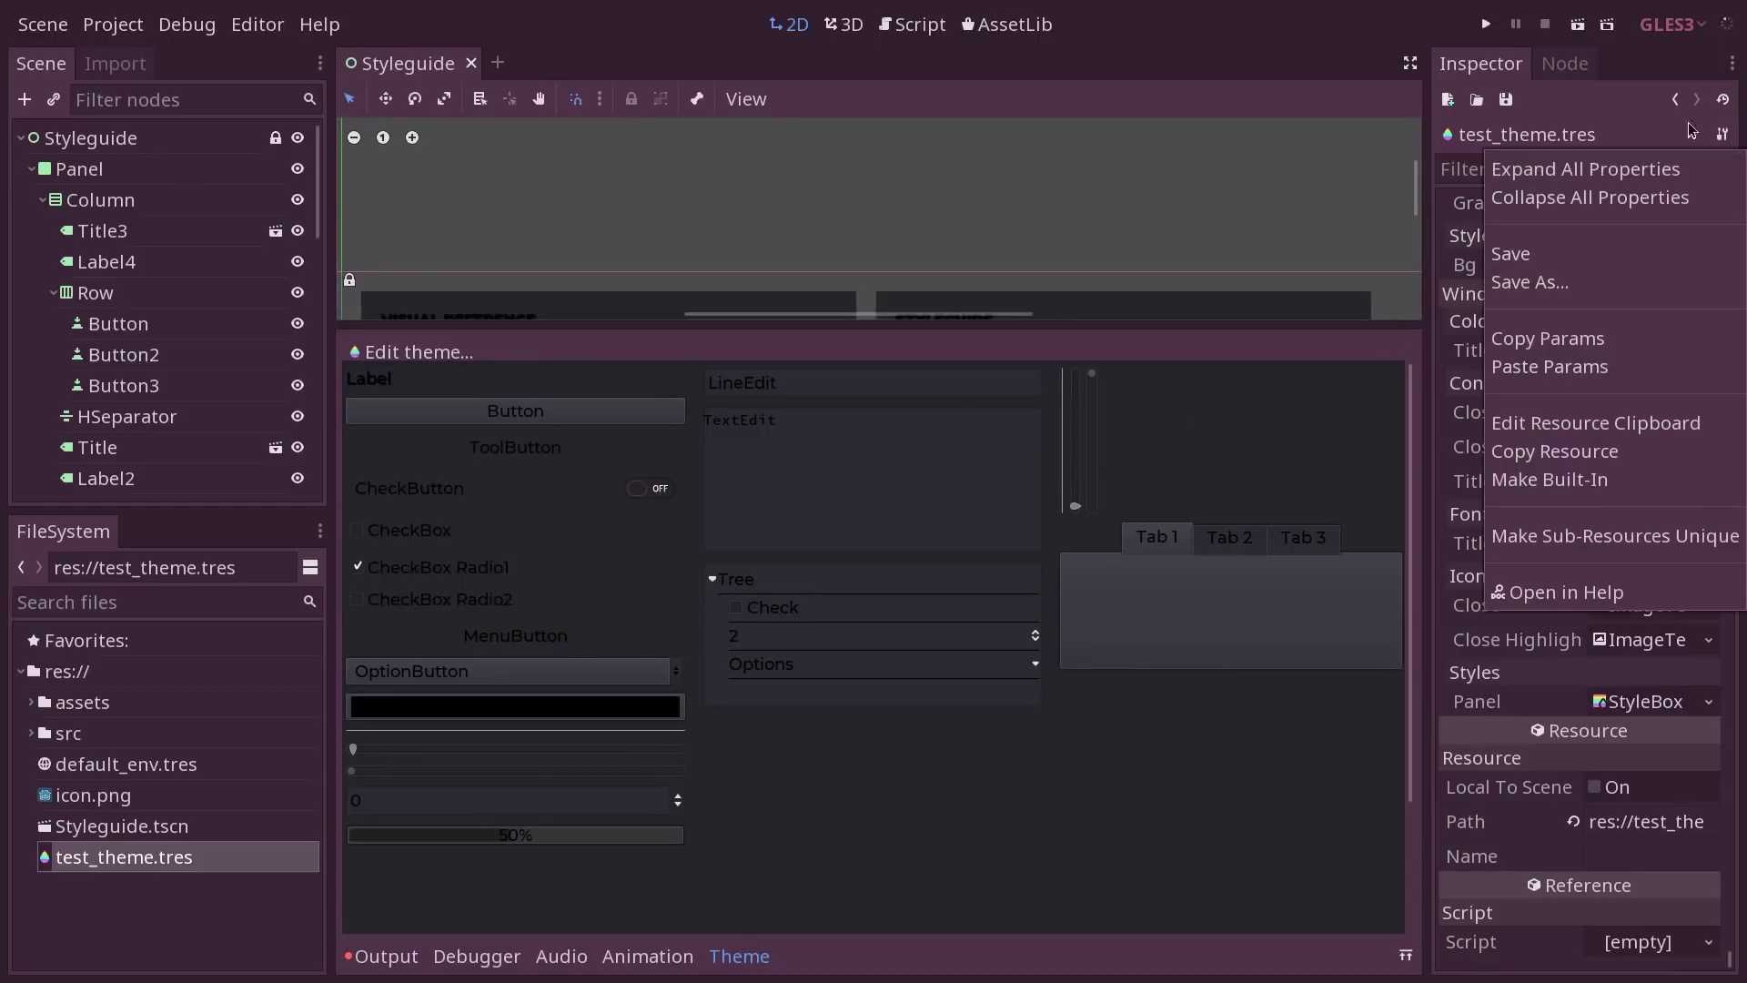
click(1447, 100)
click(1446, 102)
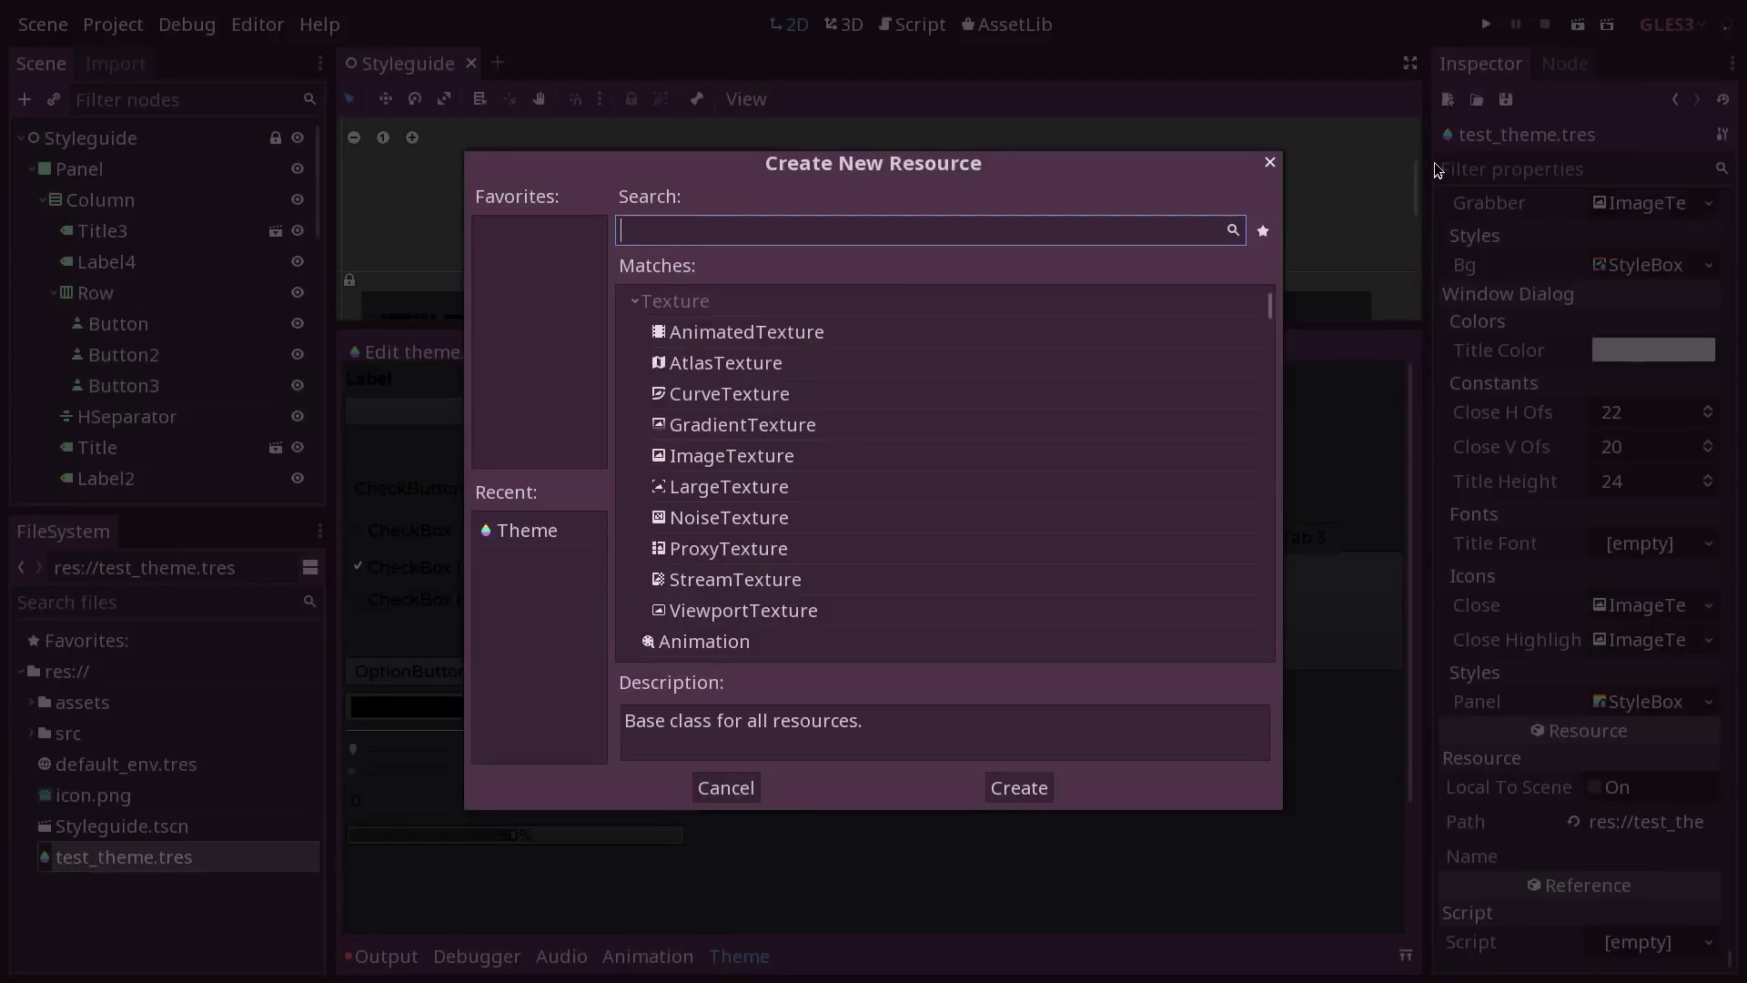
text(theme)
key(Return)
Step: Revert the editor theme's Base Color to default in Editor Settings and save & restart
click(257, 24)
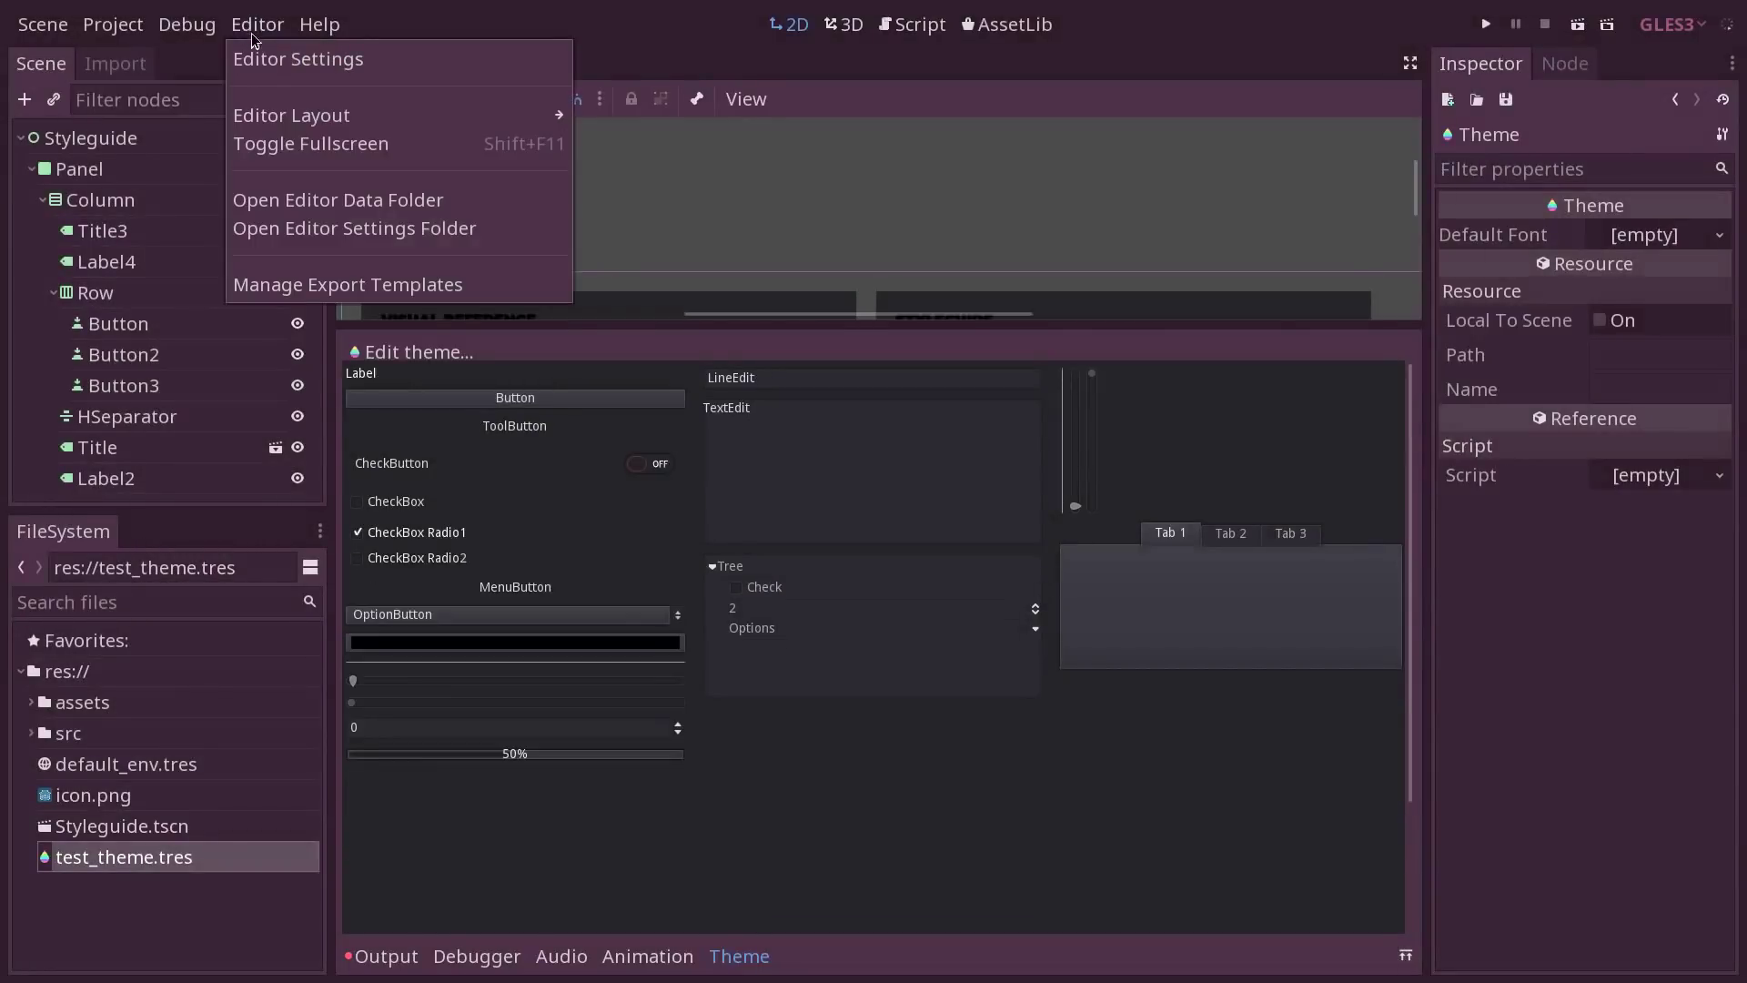
click(285, 58)
click(559, 336)
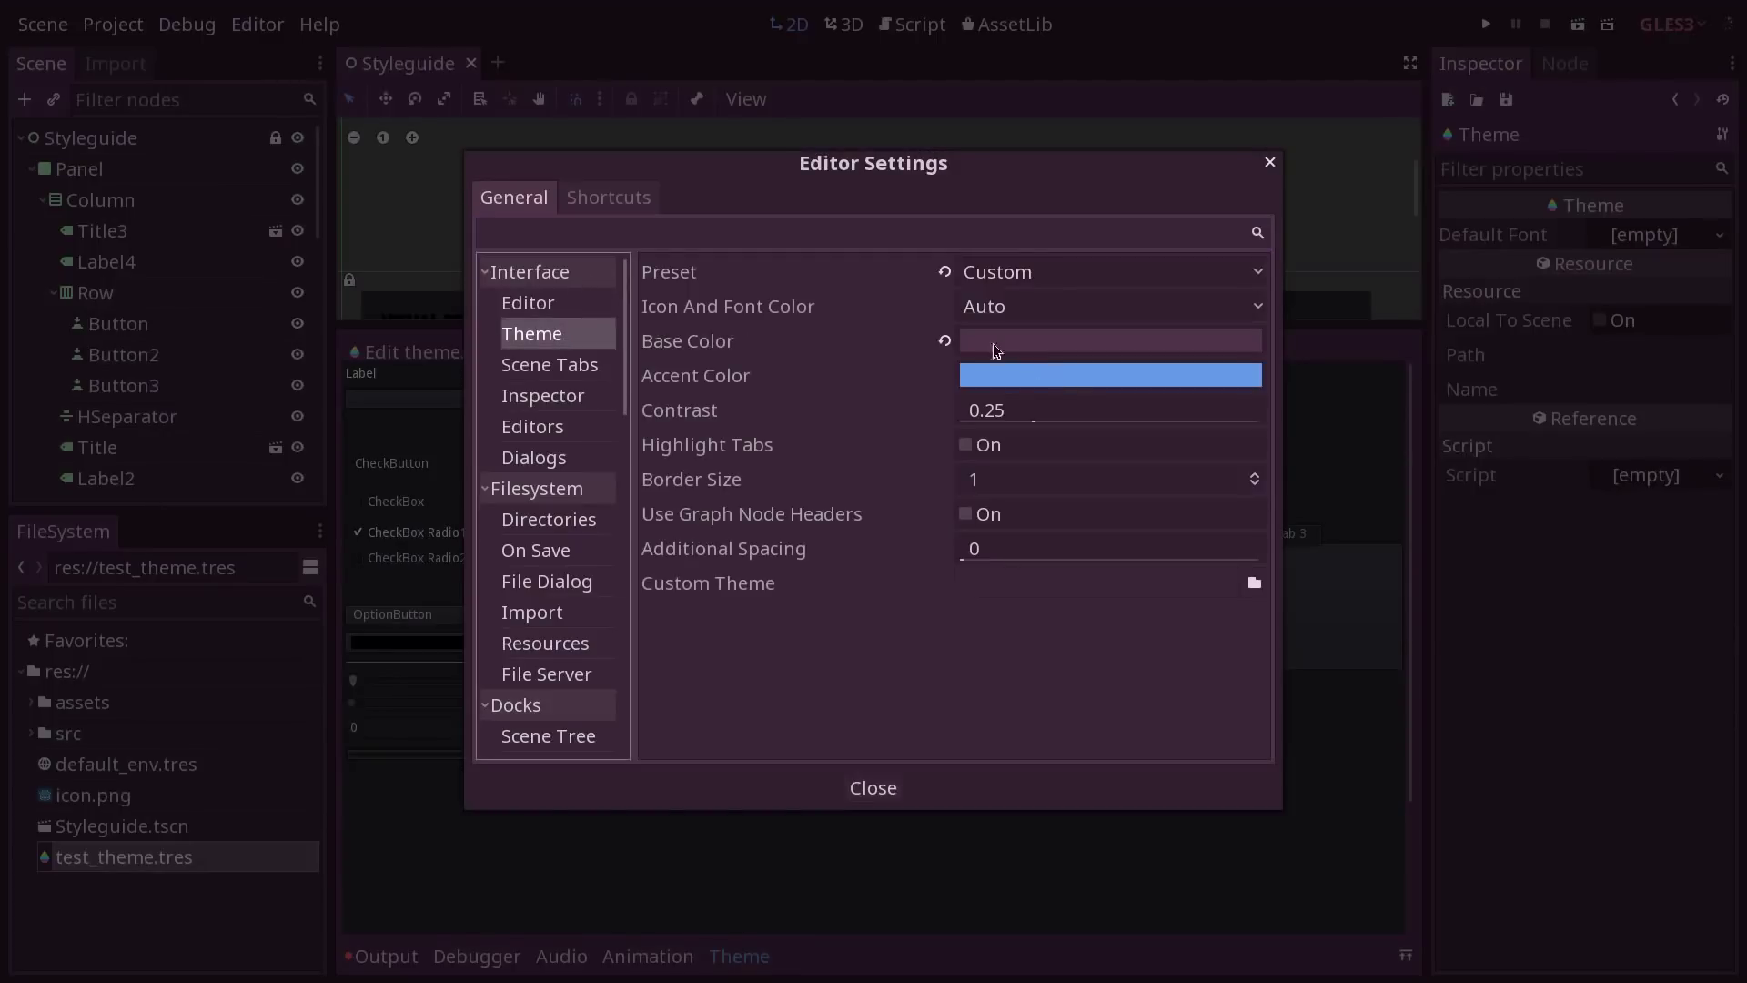
click(944, 341)
click(1173, 733)
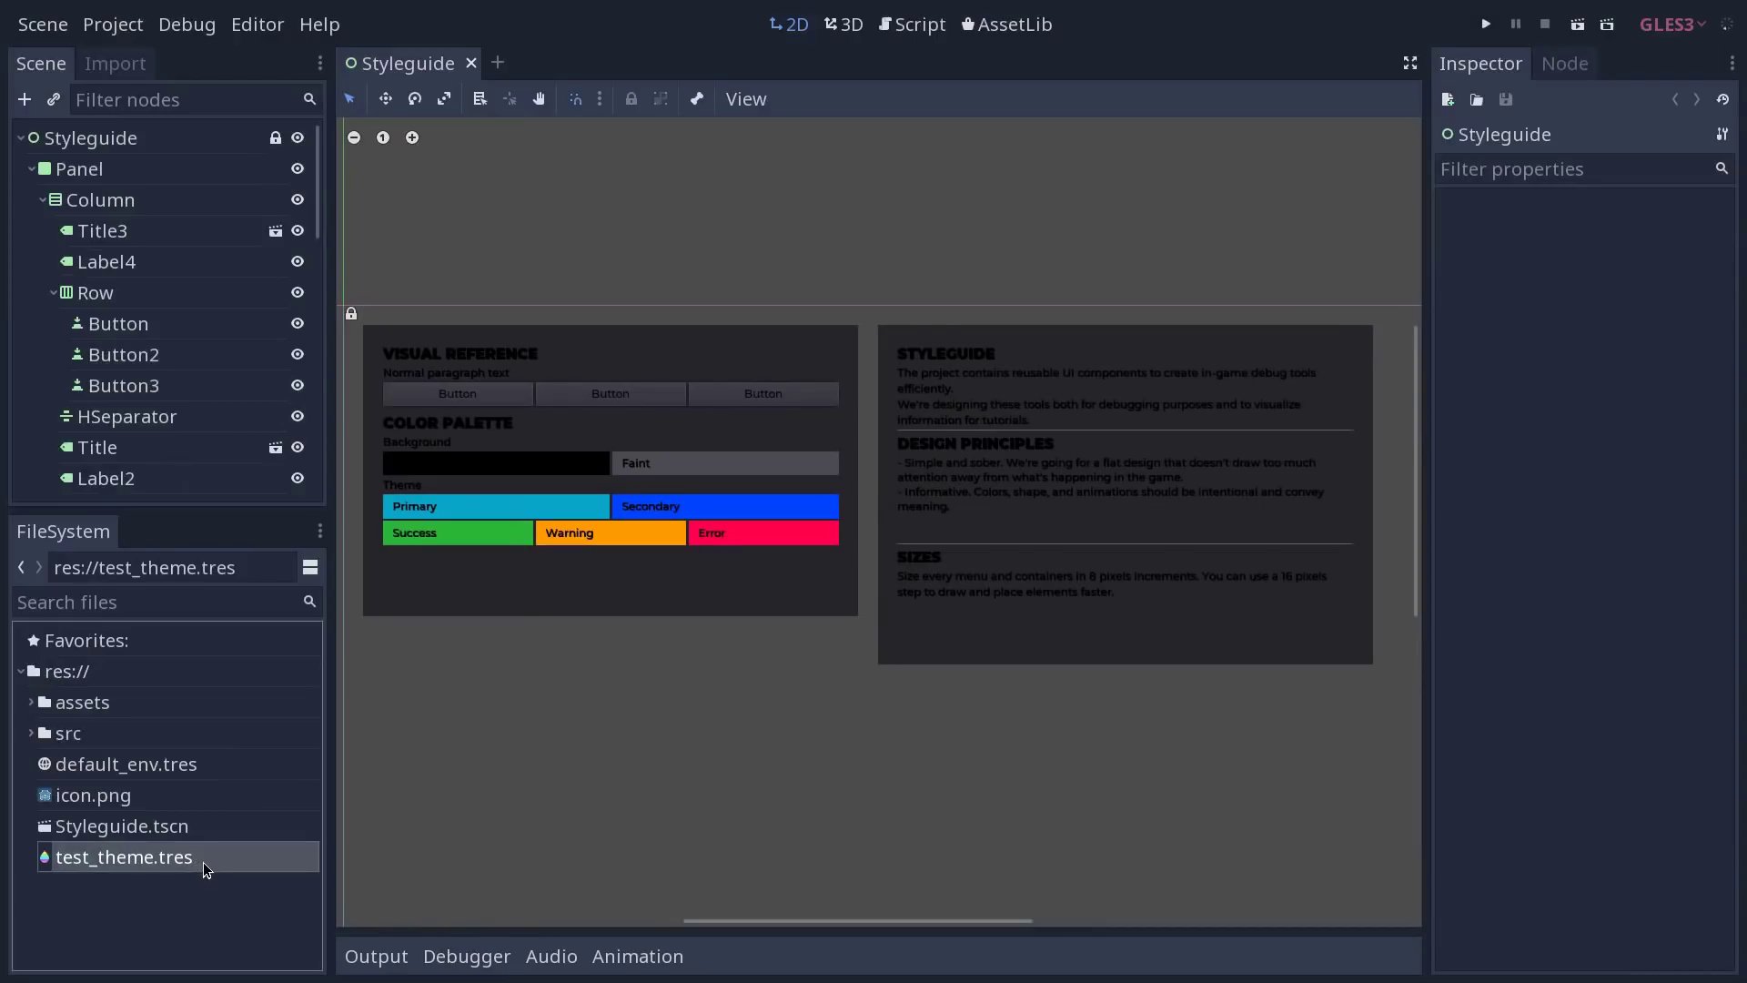
Step: Open test_theme.tres and create a new empty Theme resource in the Inspector
double_click(204, 859)
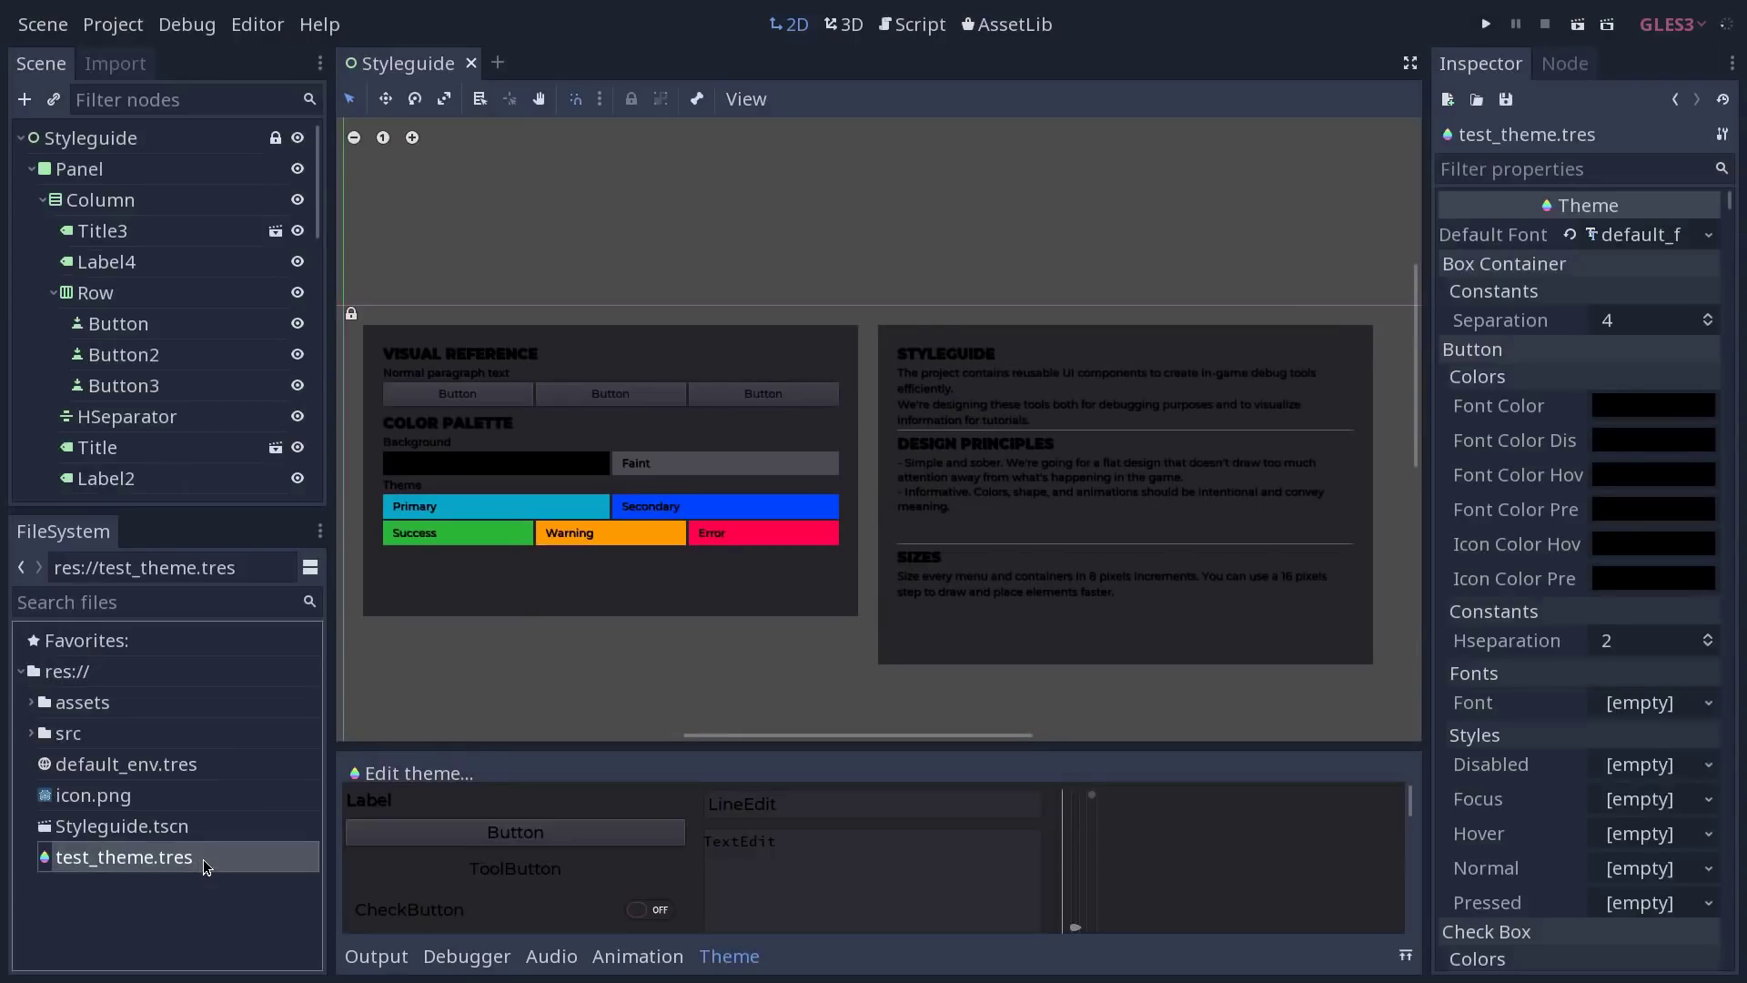
click(1447, 99)
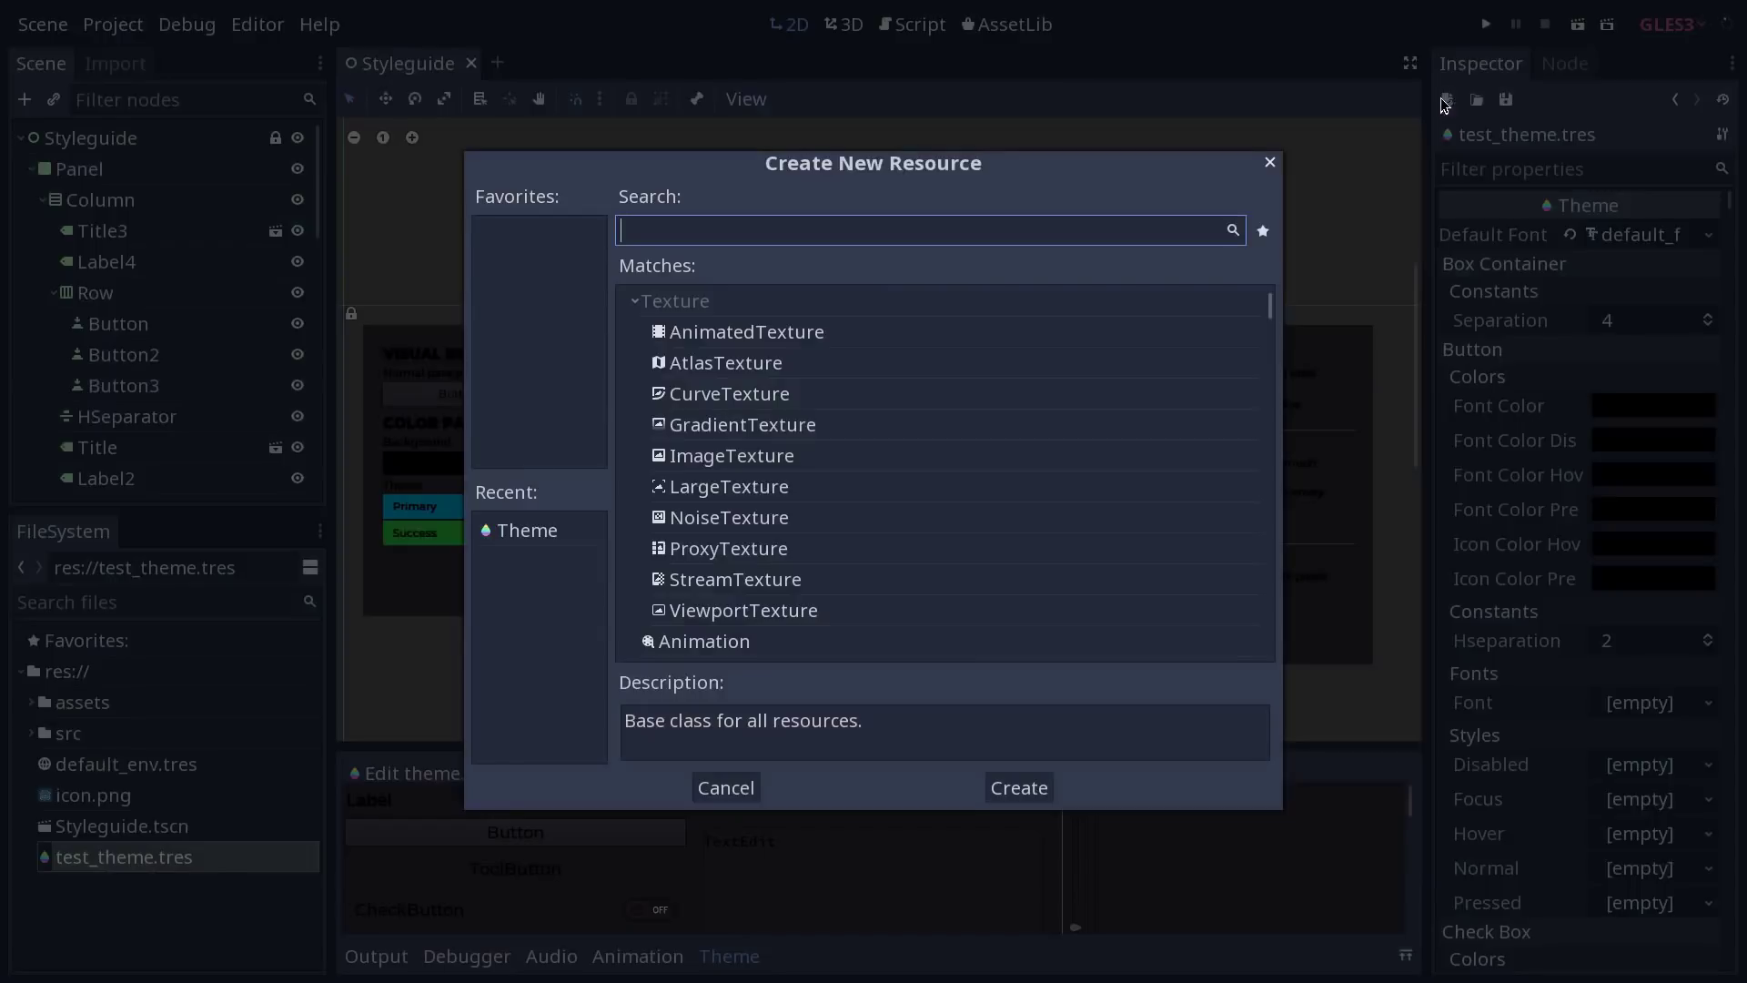
text(theme)
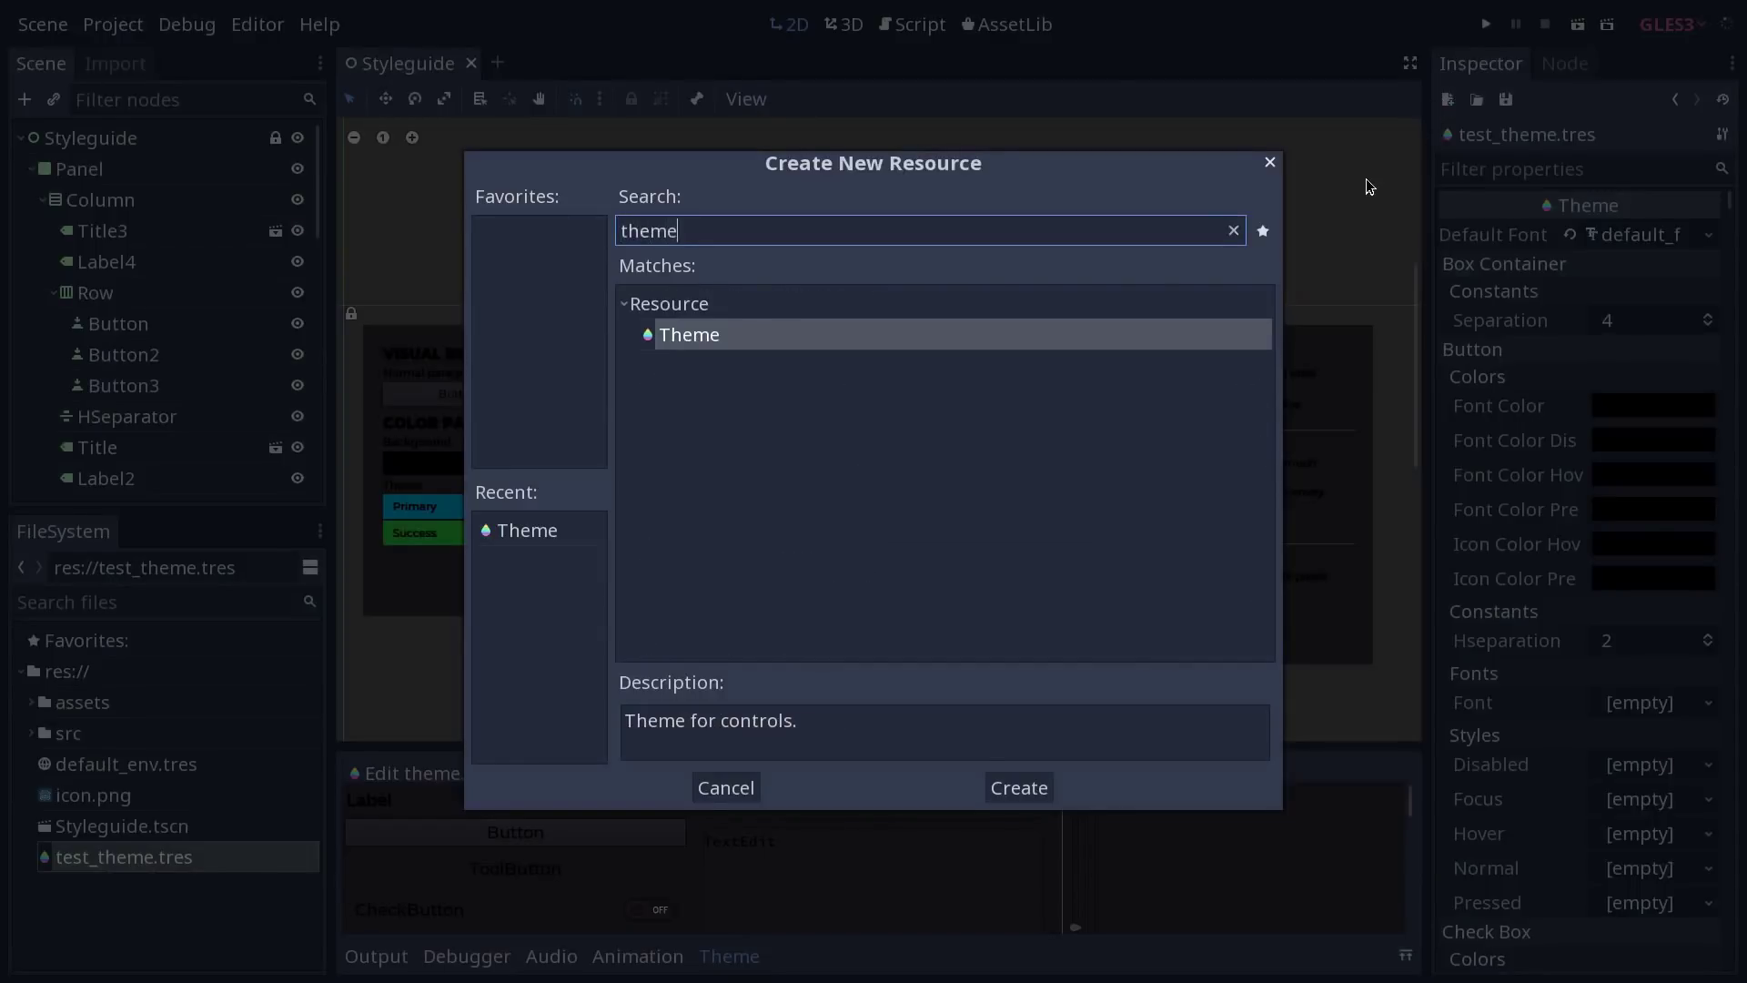
key(Return)
Step: Save the new Theme over test_theme.tres, confirm the overwrite, and close the Styleguide scene
click(1722, 134)
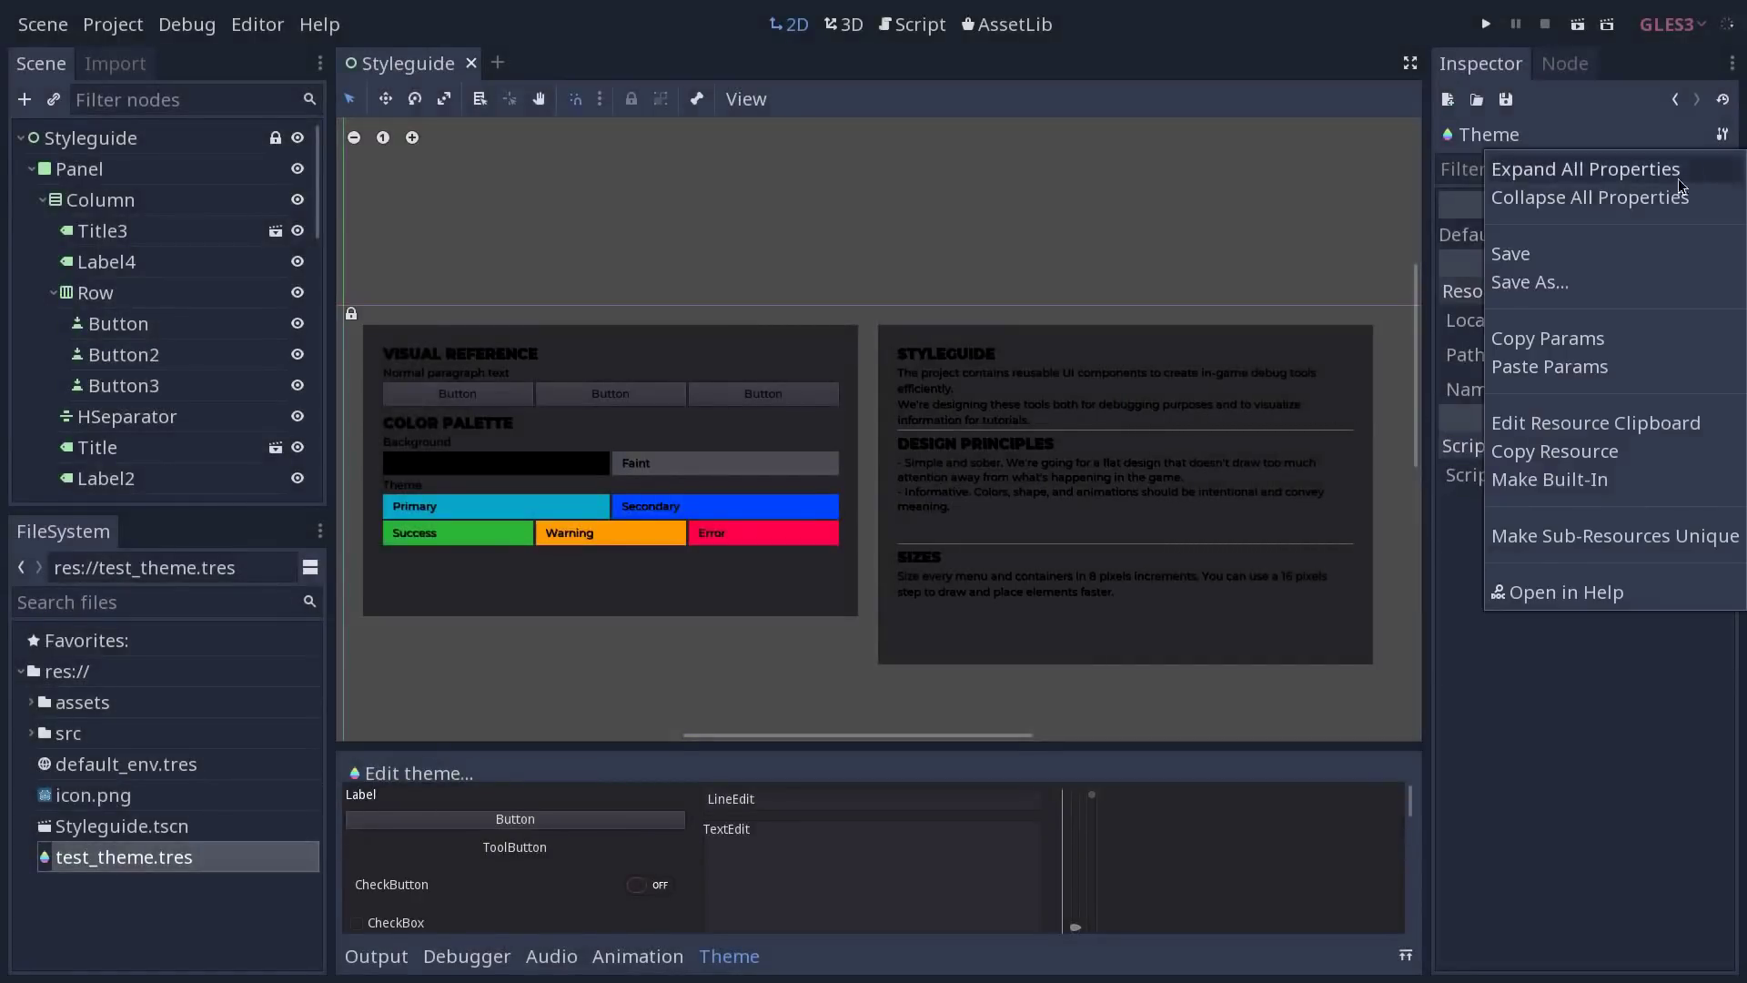
click(1537, 282)
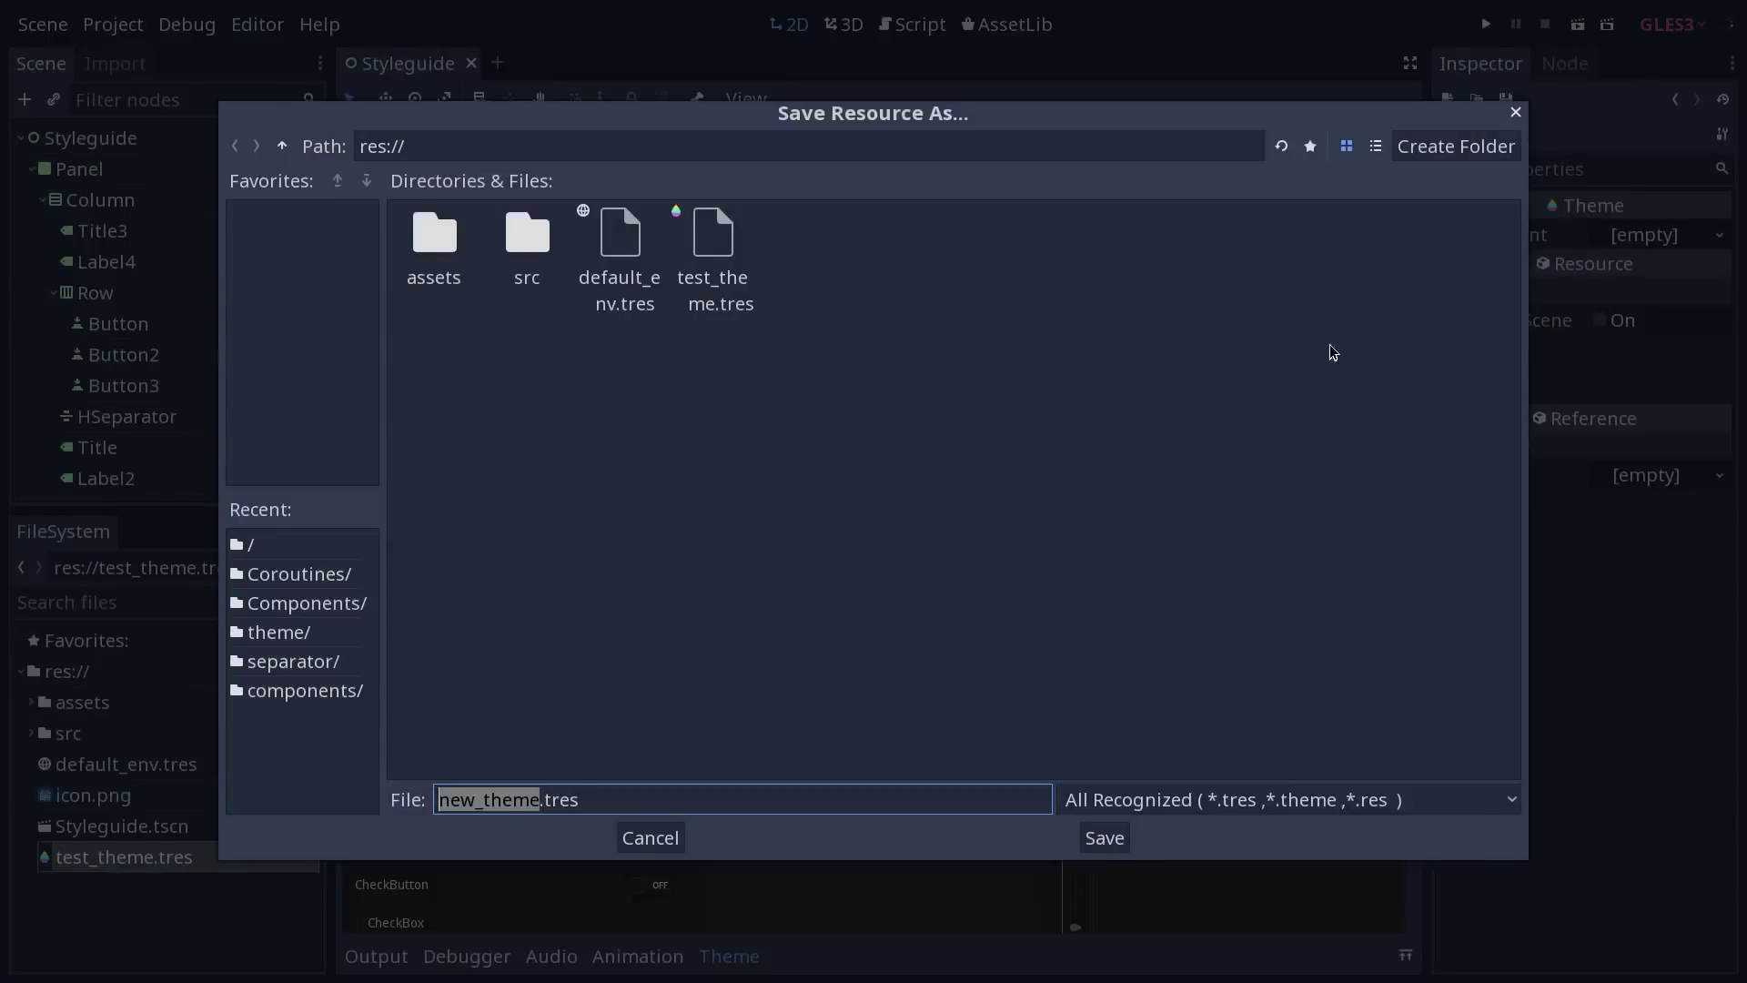
double_click(719, 279)
click(937, 513)
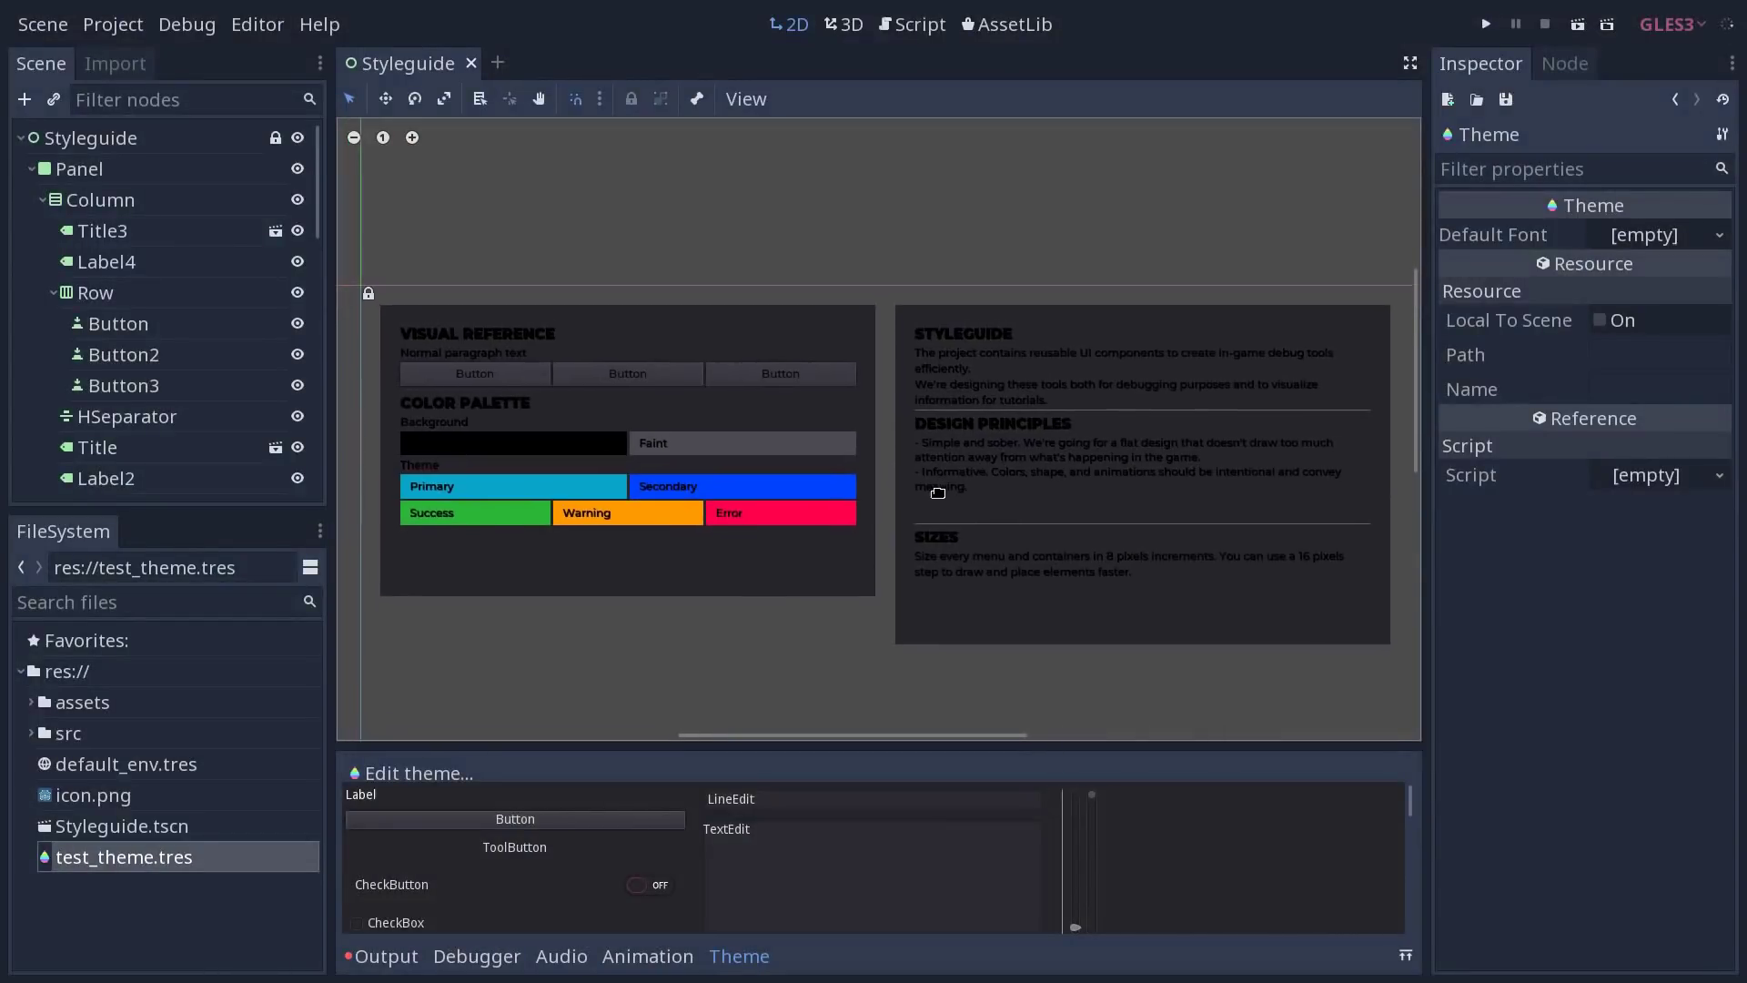
key(ctrl+shift+w)
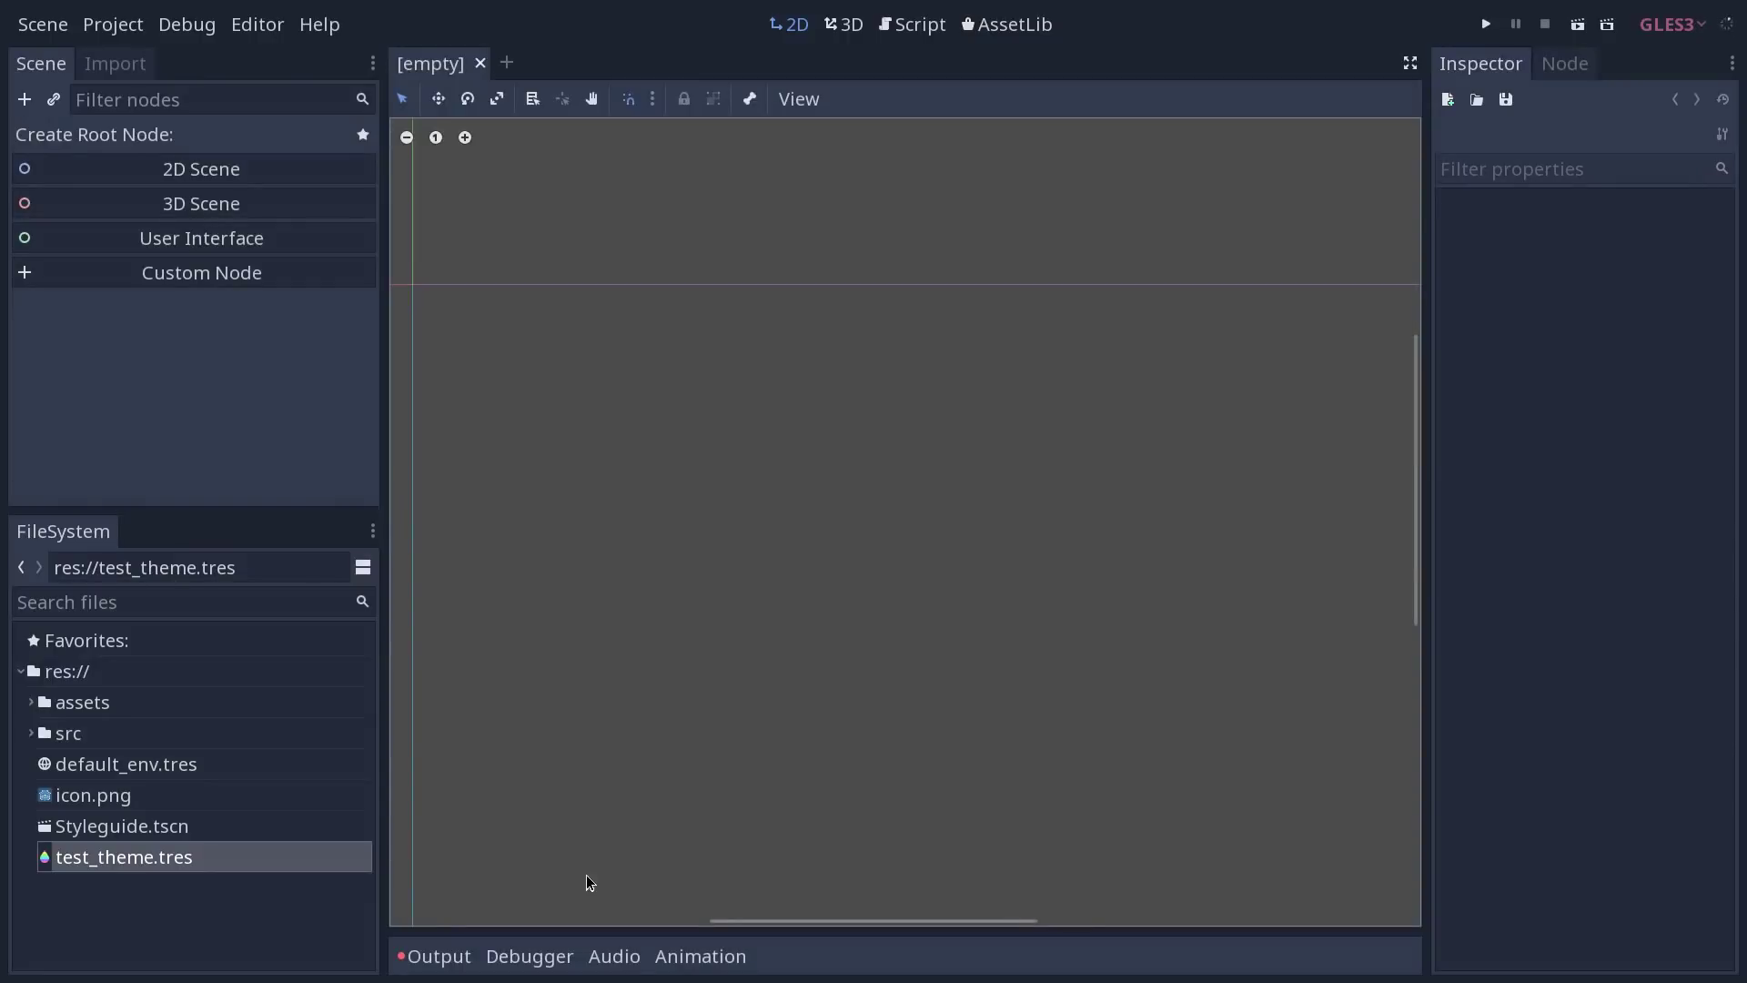
Step: Reopen Styleguide, fill test_theme.tres from the current editor theme, and enlarge the theme preview
double_click(183, 823)
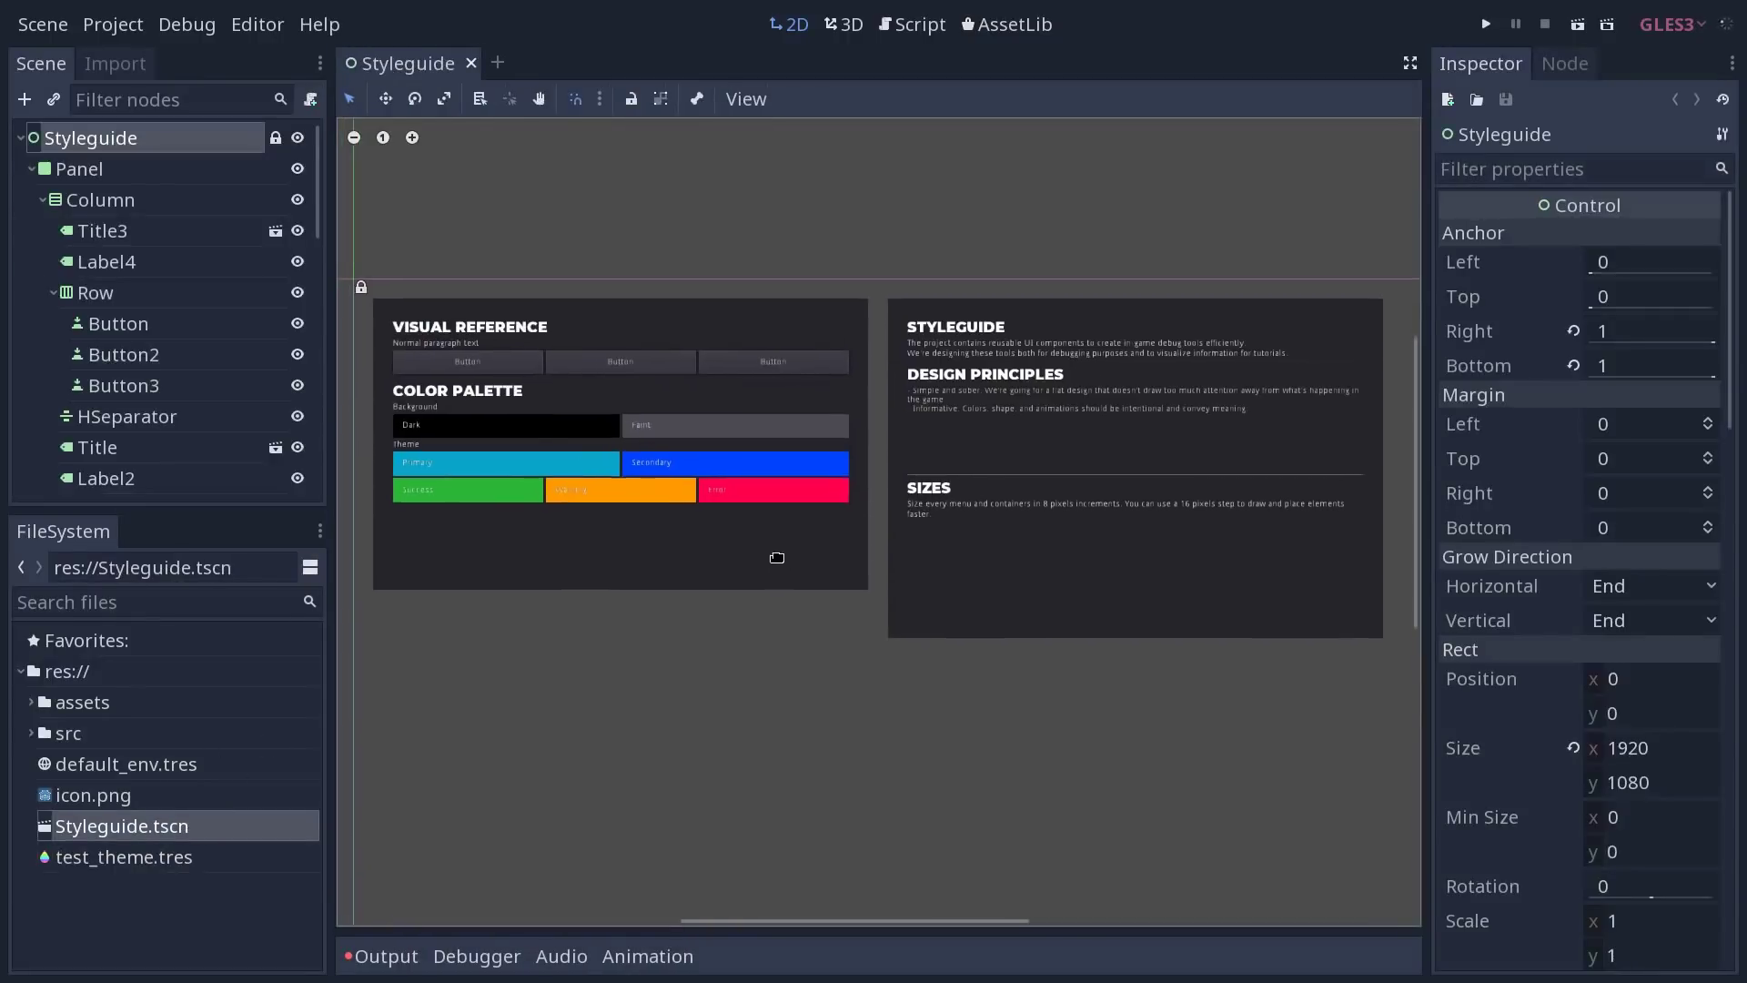
click(210, 855)
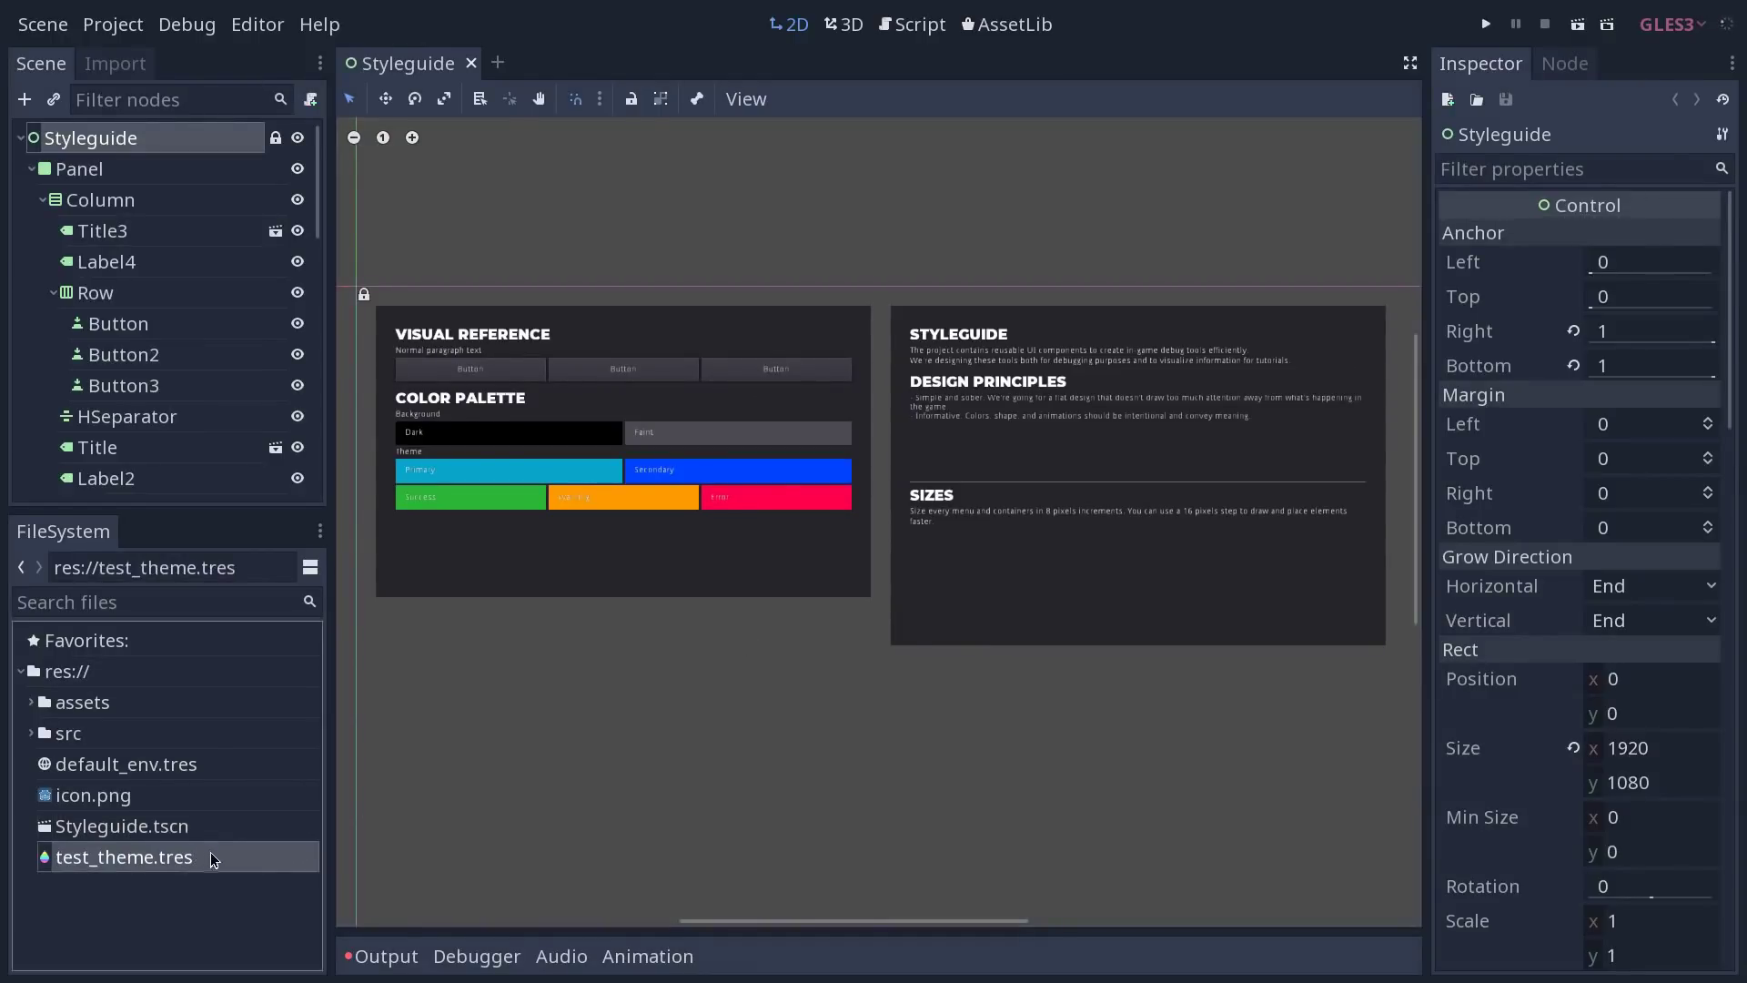
click(408, 768)
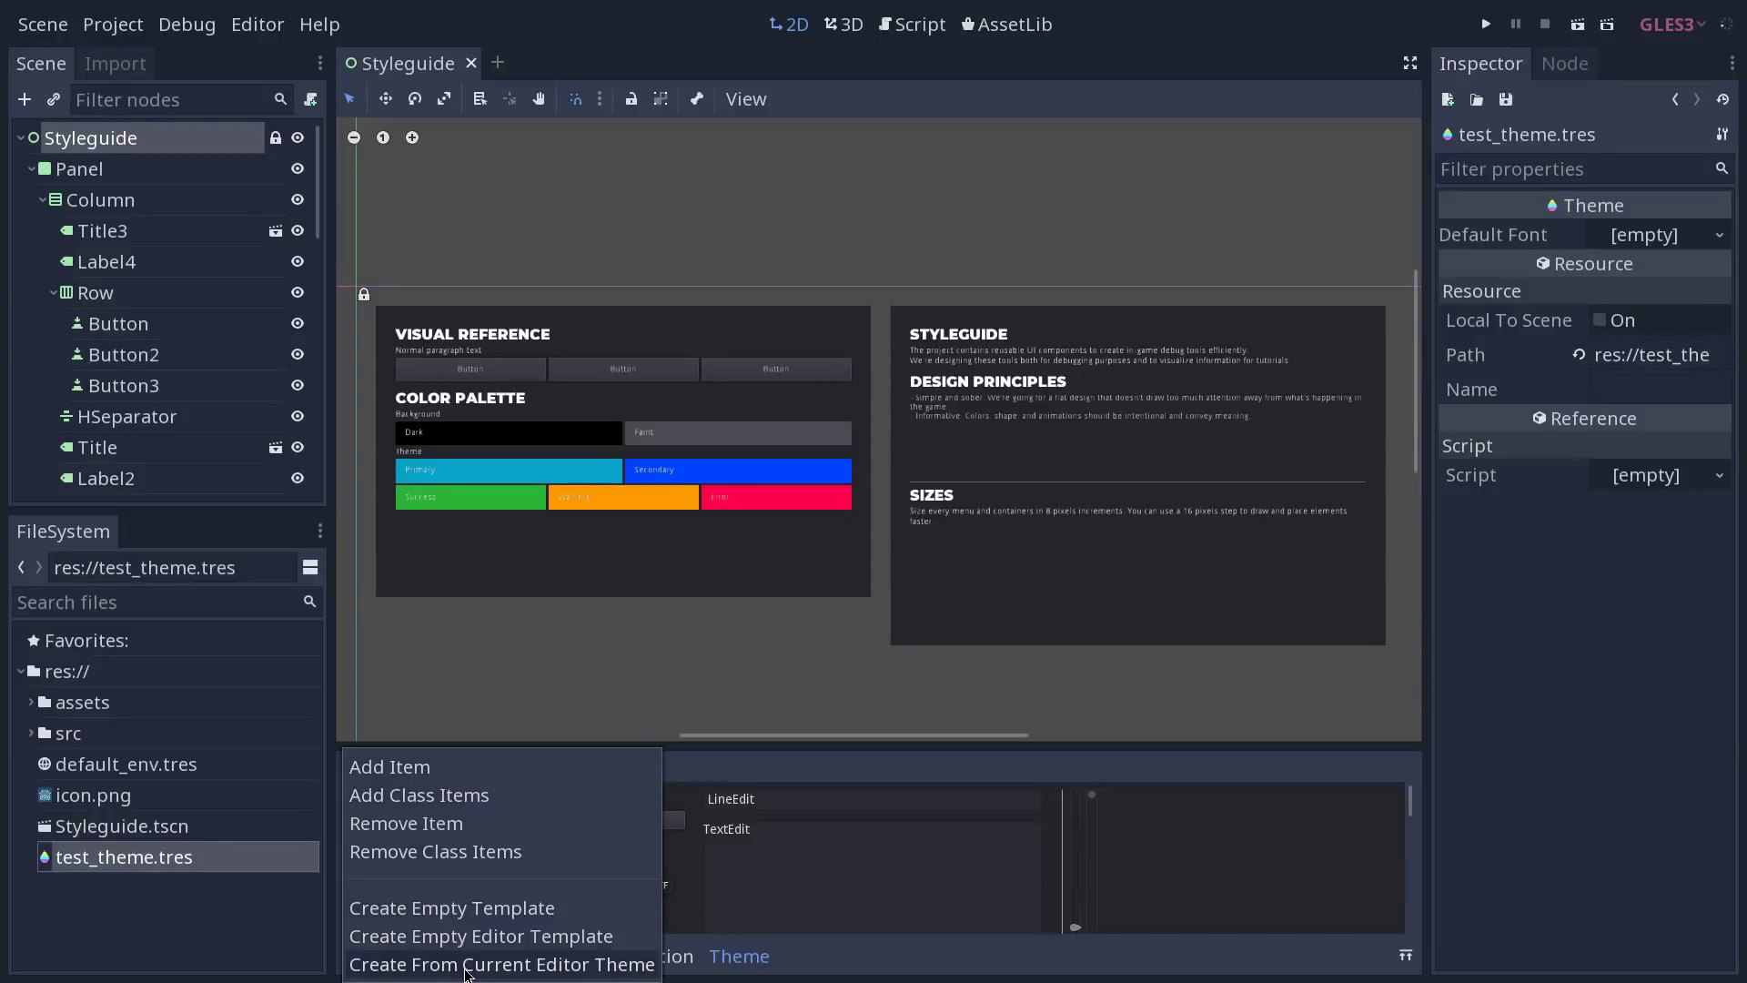
click(468, 966)
drag(628, 748, 546, 602)
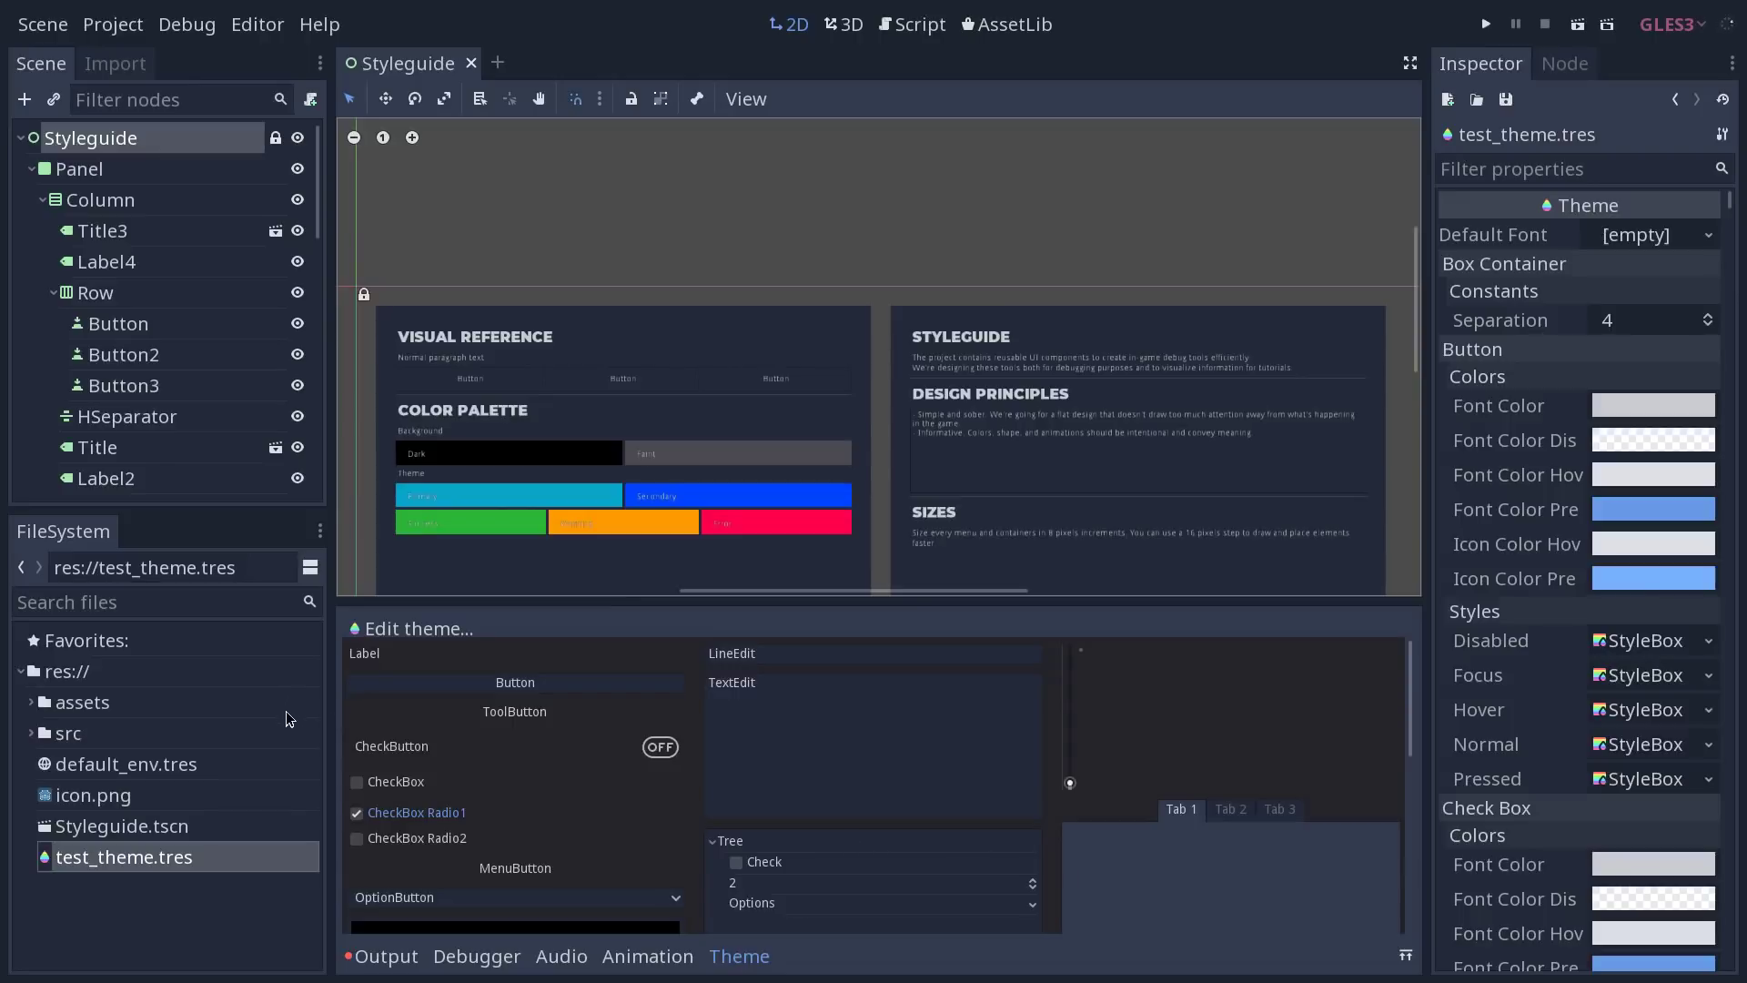
click(221, 598)
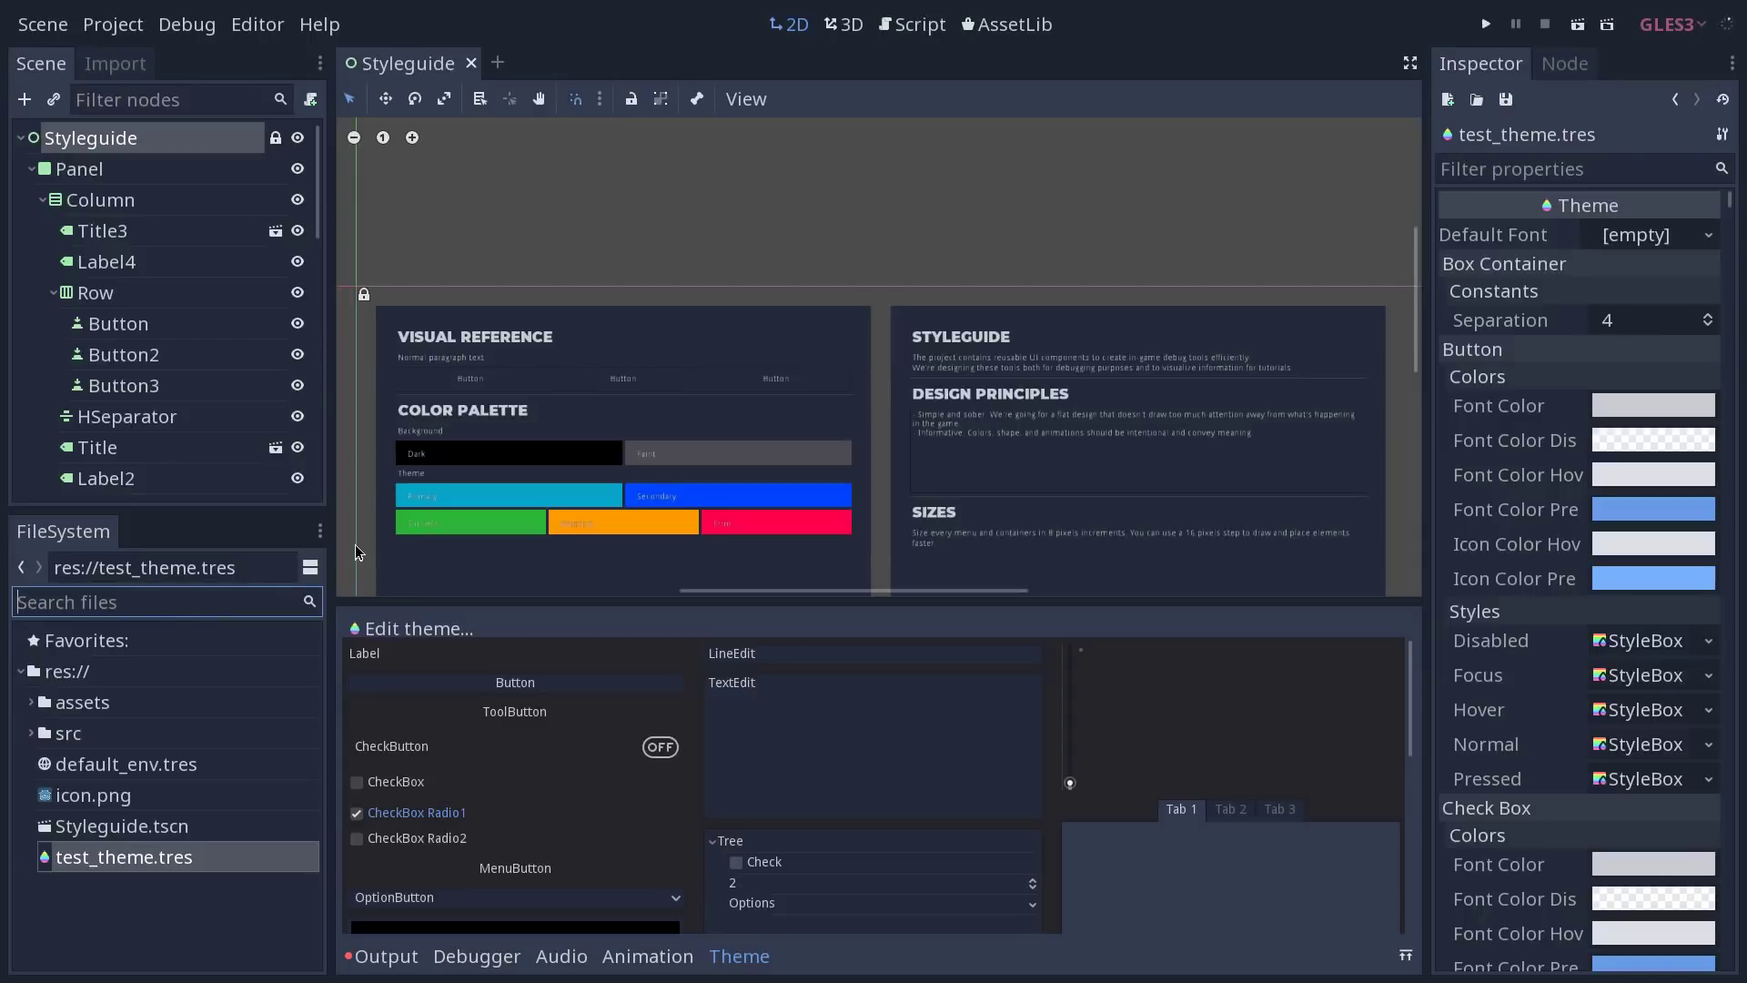
Step: Filter files by 'defaul', set default_font.tres as test_theme's Default Font, and expand the preview
text(defau)
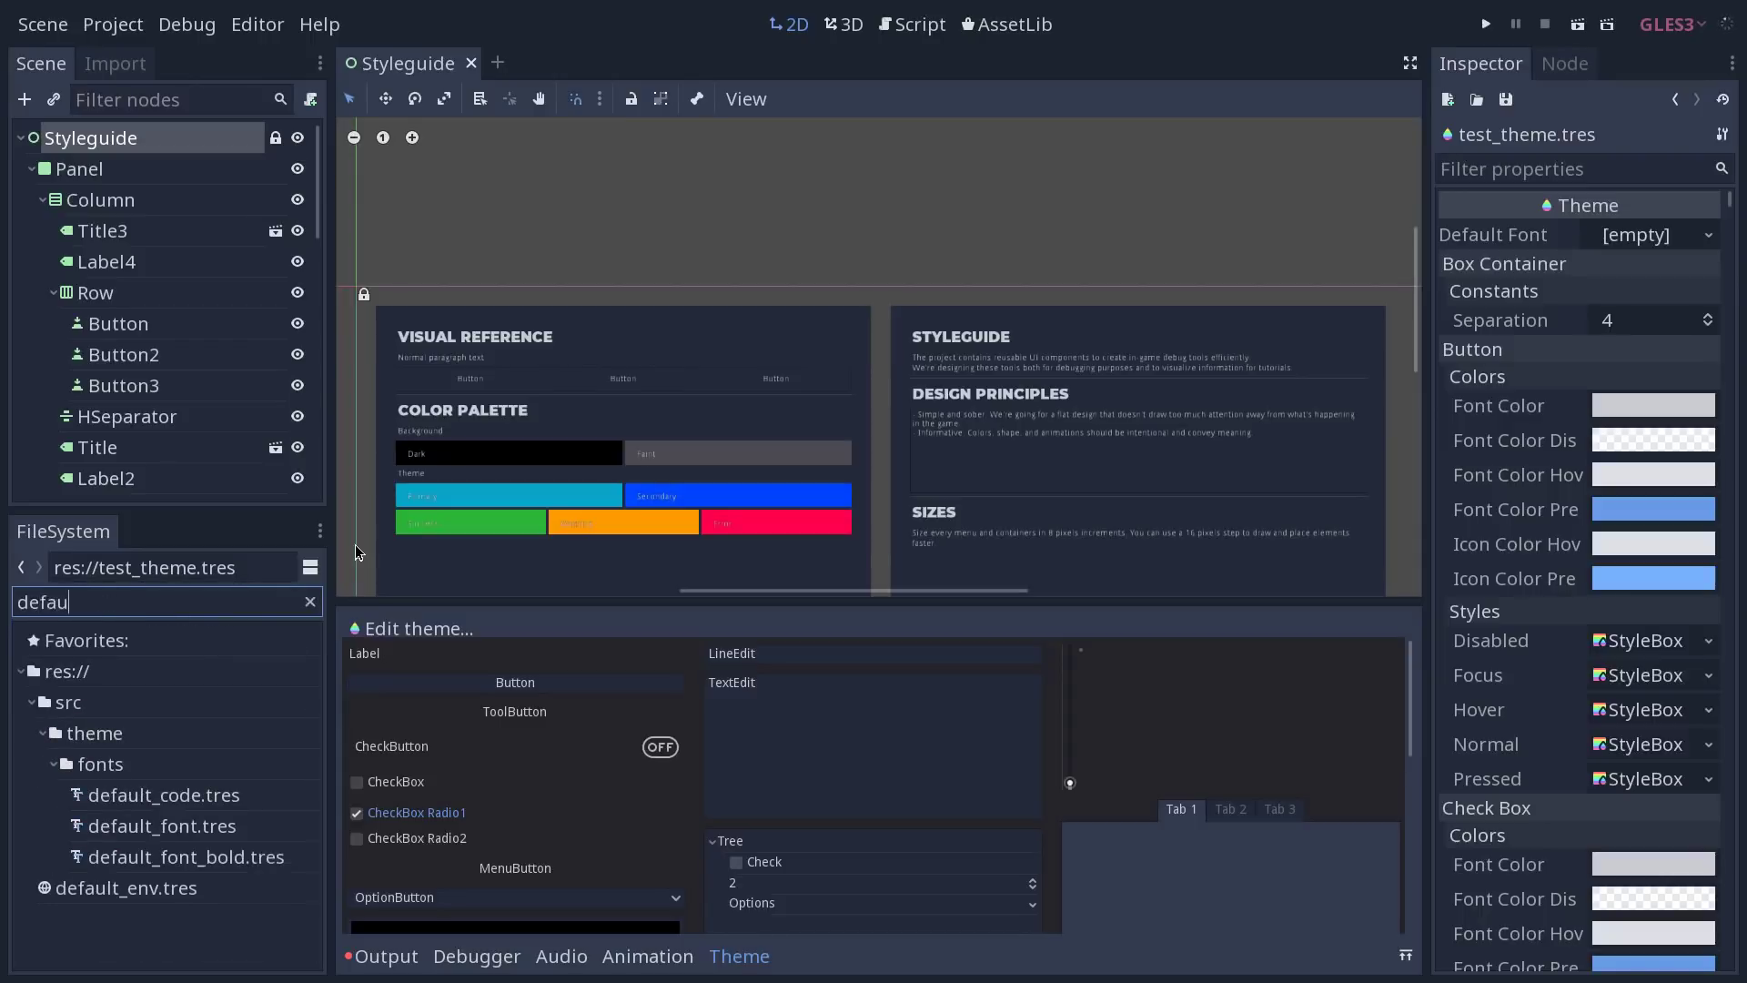
text(l)
drag(160, 828, 1606, 234)
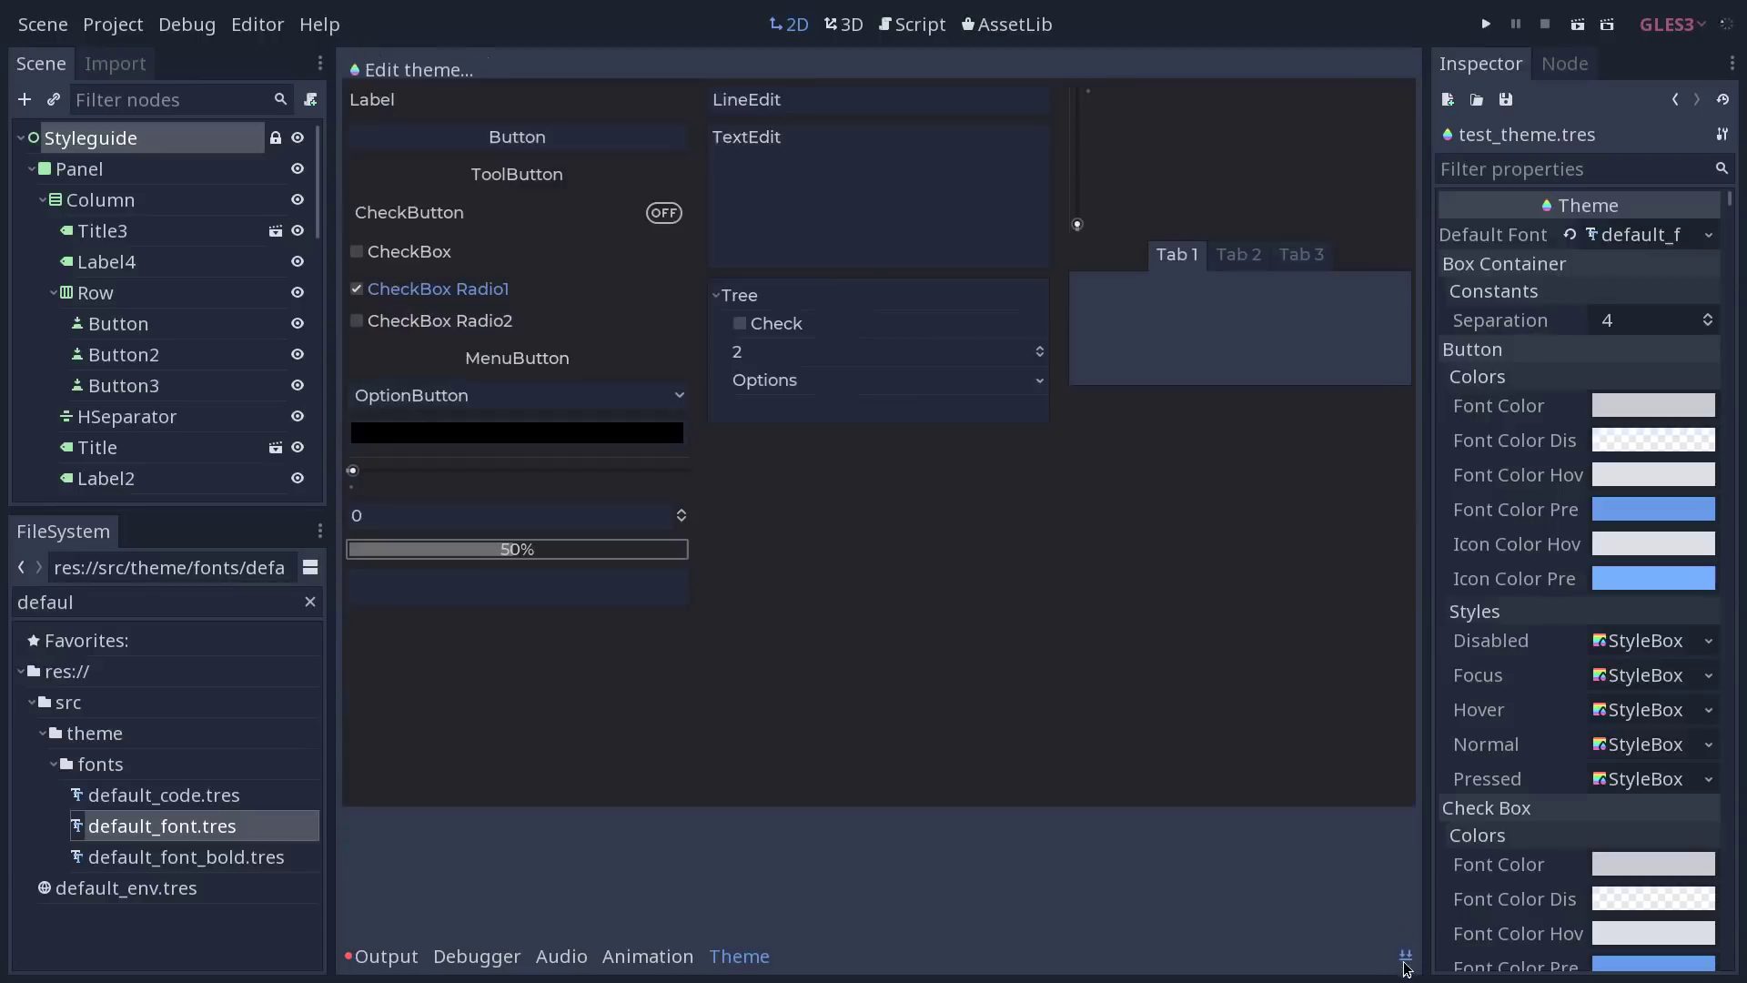
click(1406, 956)
Step: Try the preview: toggle the OptionButton list, slide the HSlider right, and open/close Edit theme
scroll(1731, 205, down, 5)
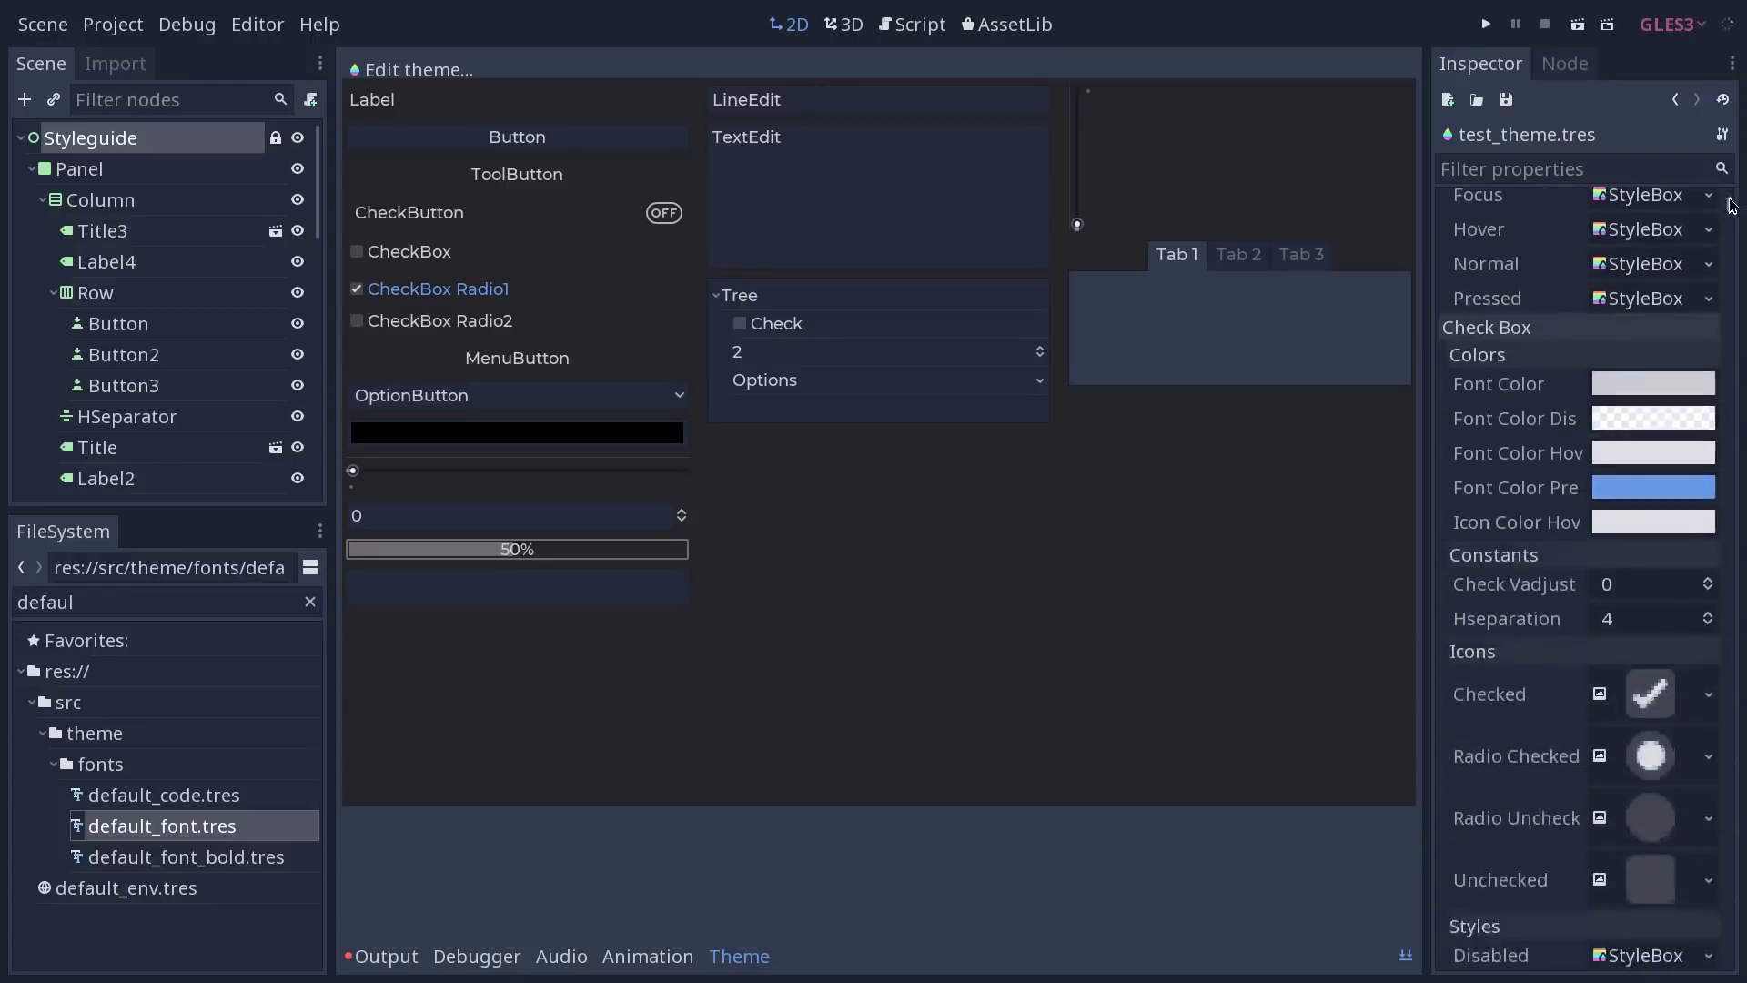
drag(1731, 205, 1503, 855)
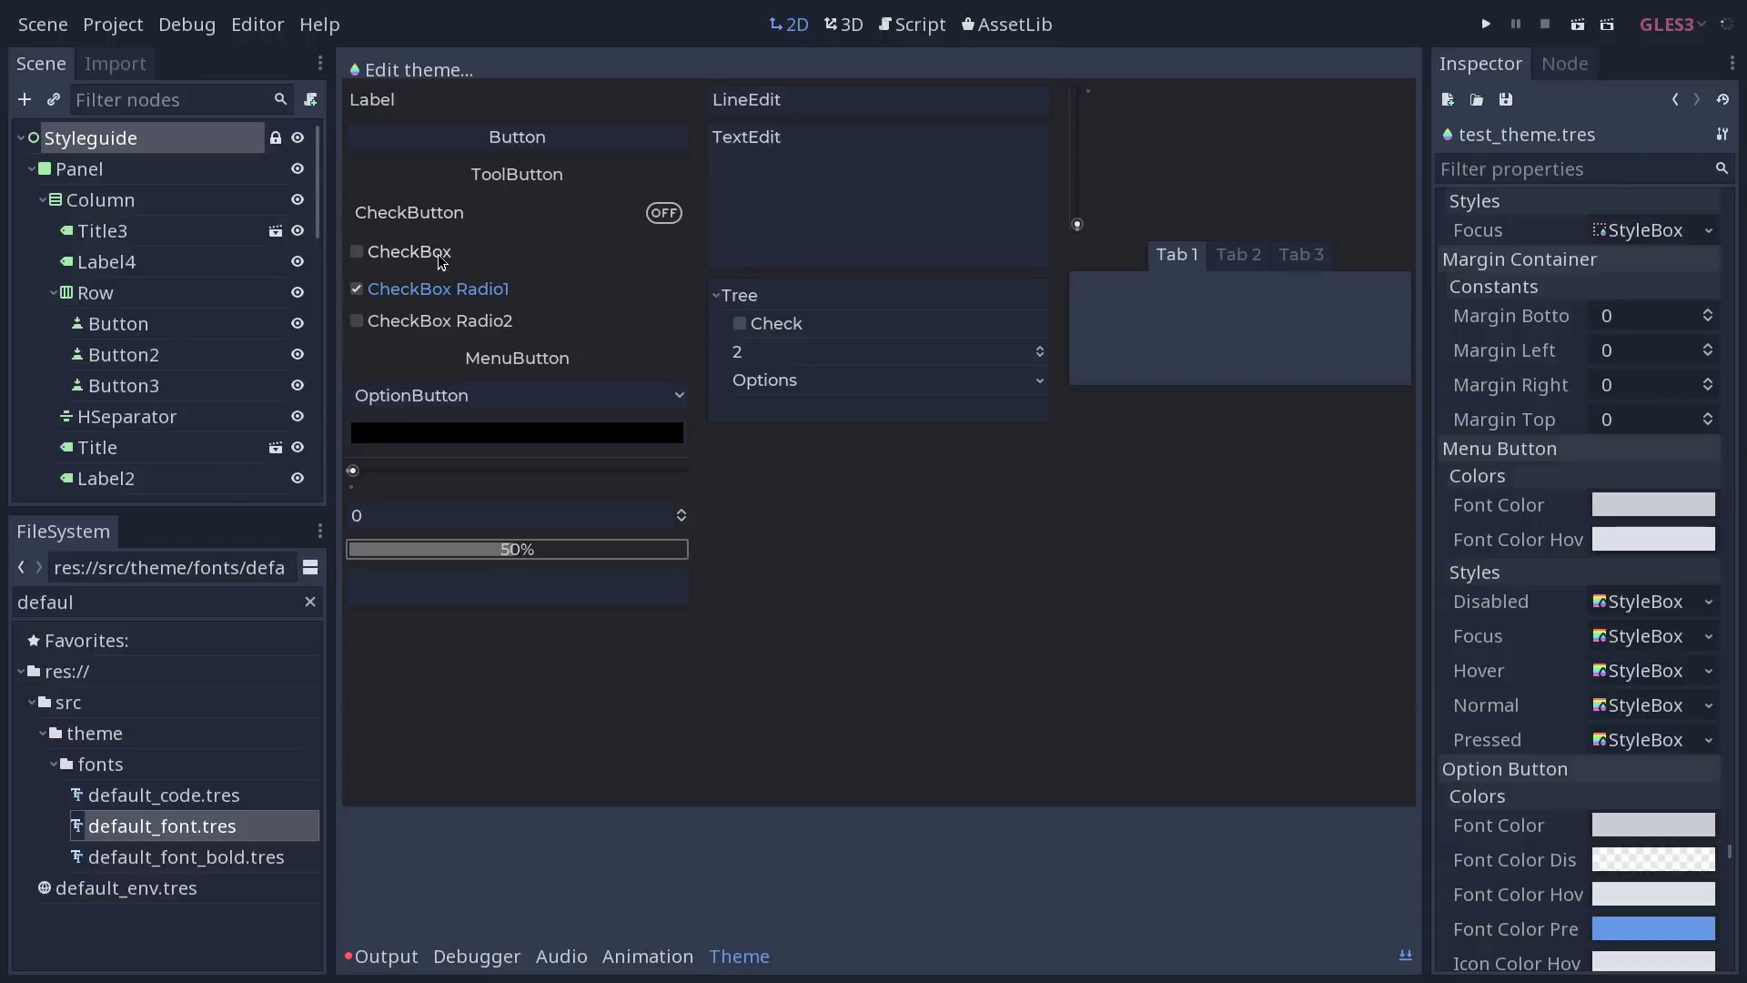
click(459, 395)
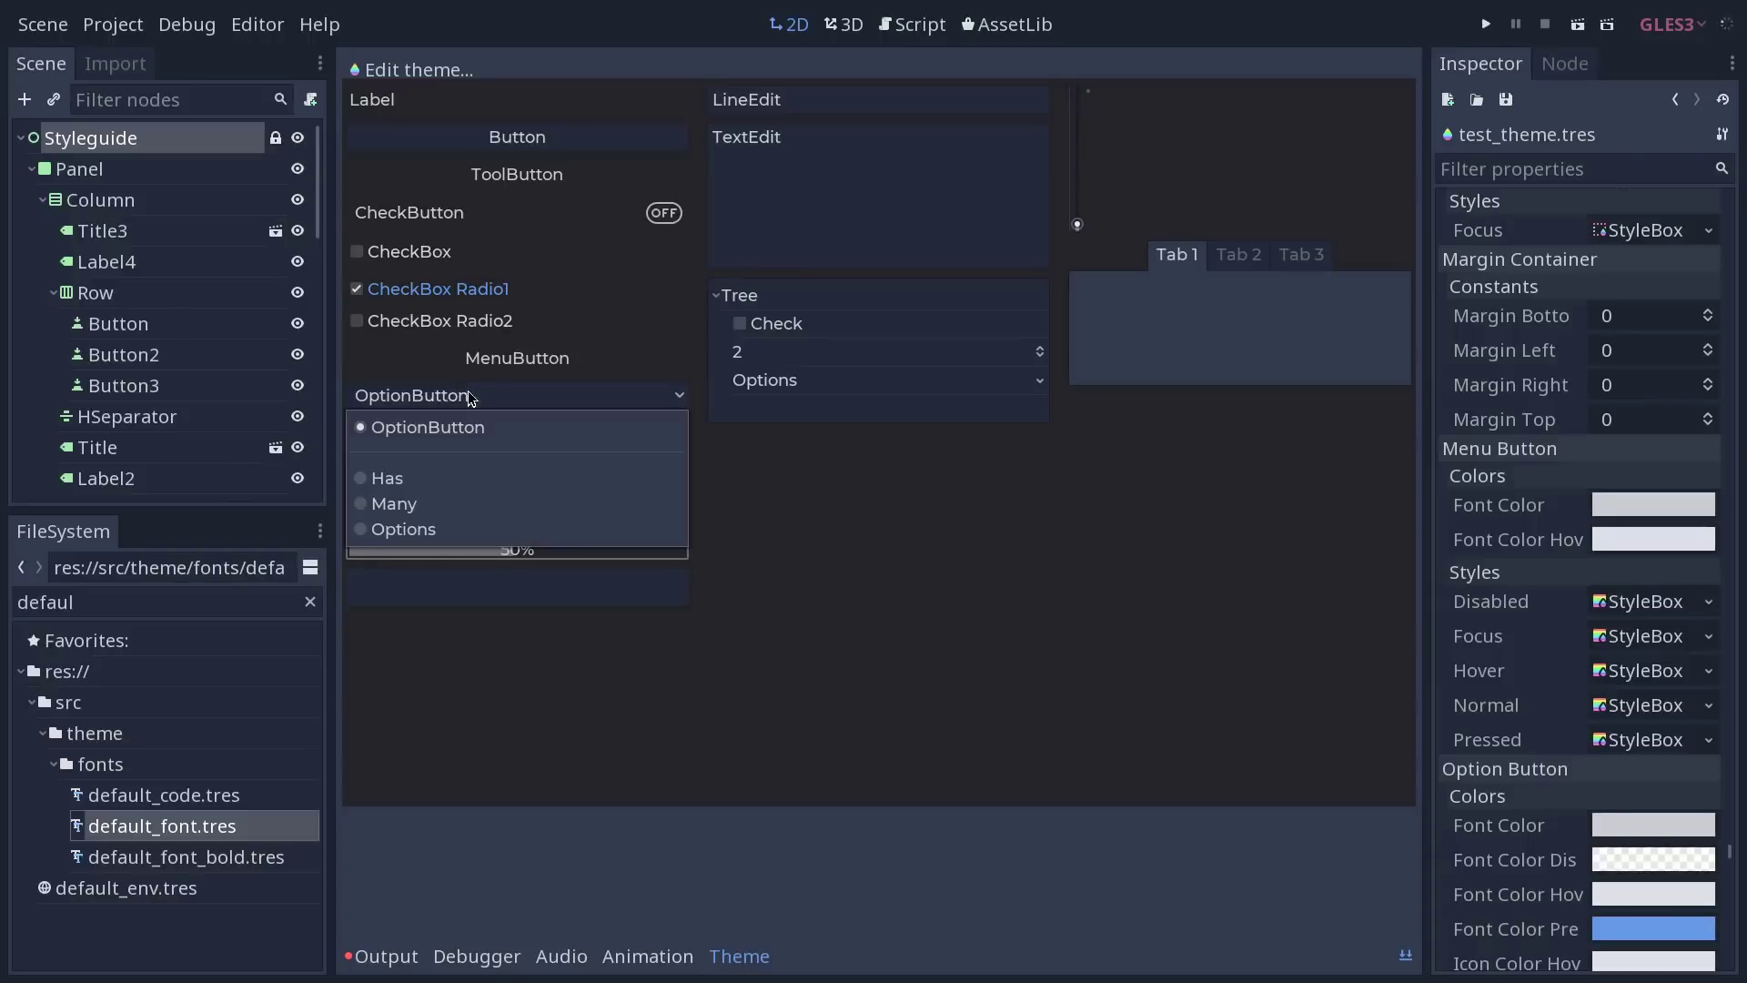
click(459, 395)
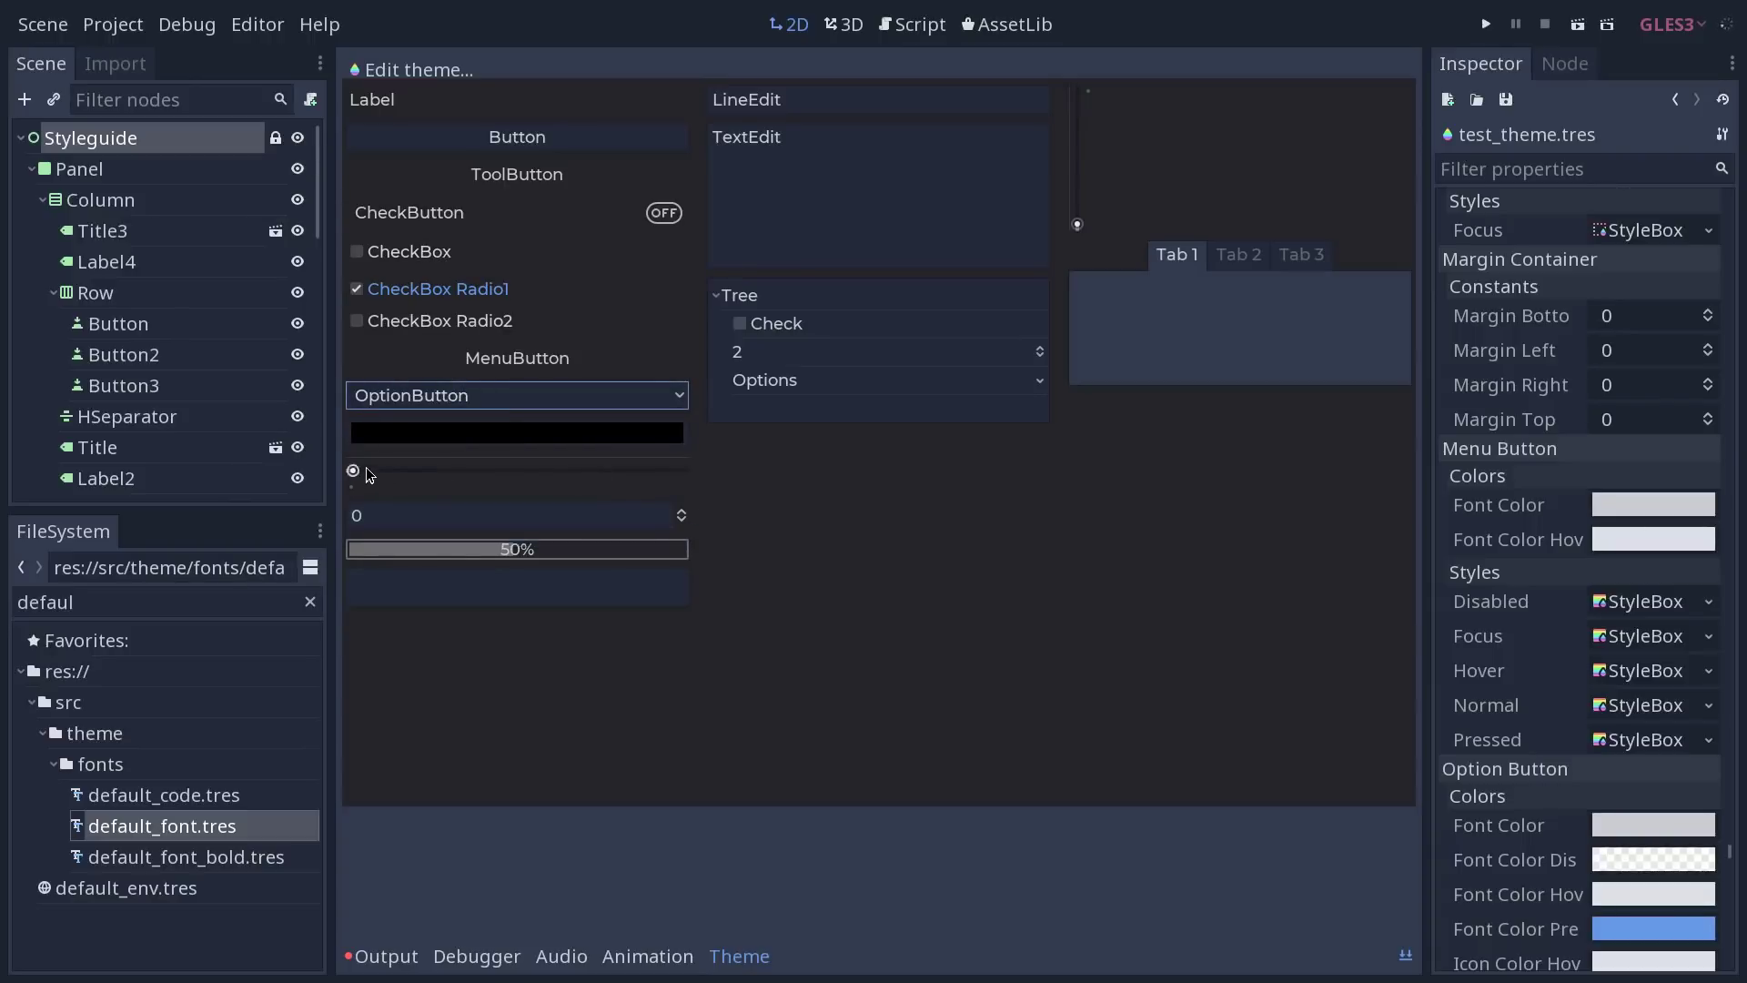
drag(356, 470, 499, 474)
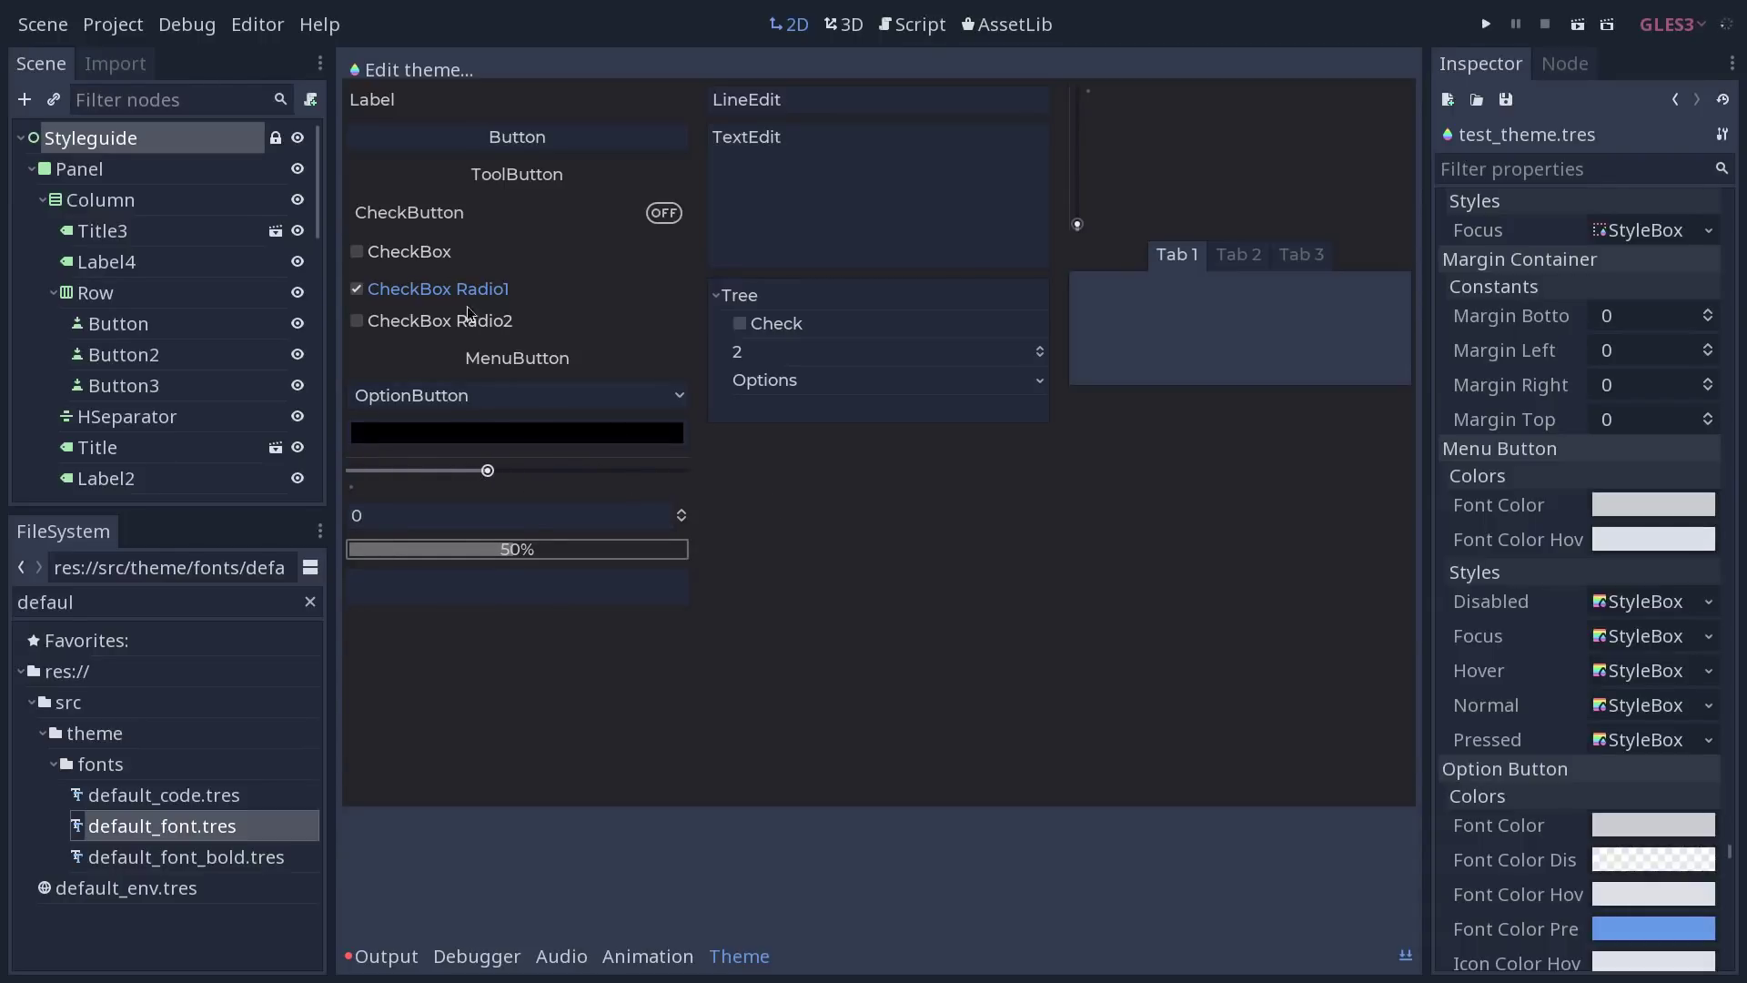
click(439, 69)
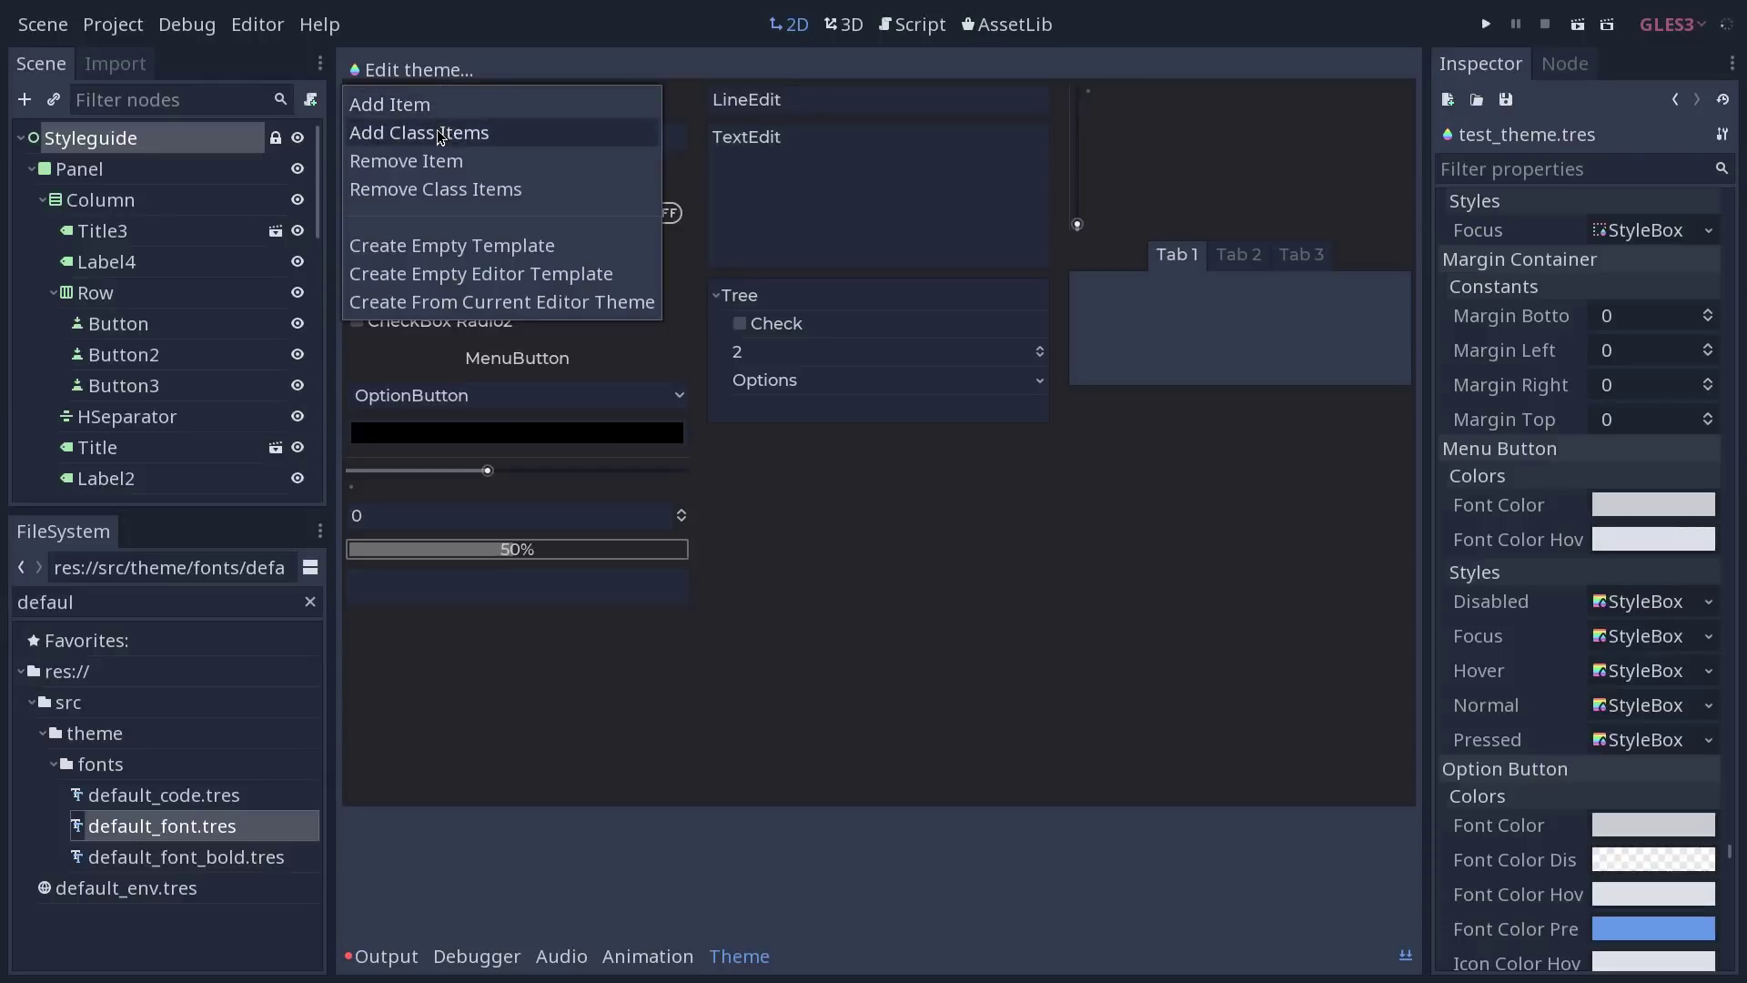
click(733, 424)
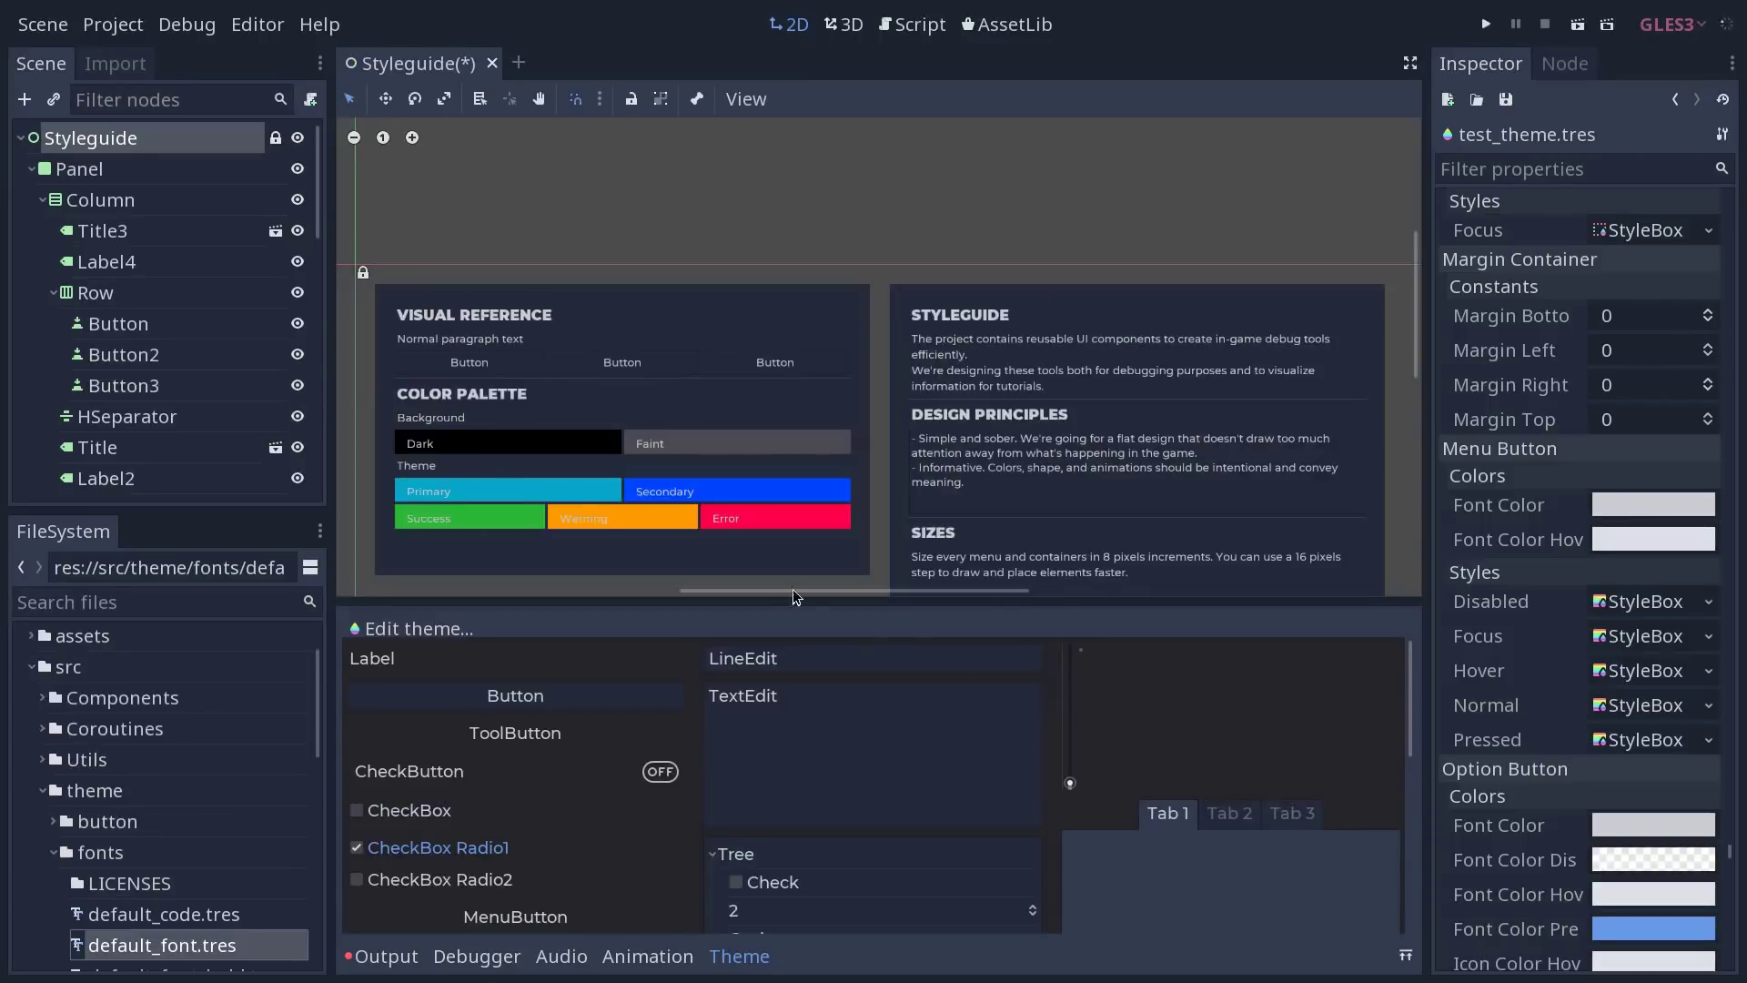
Step: Enlarge the canvas and assign gdquest.theme to the Styleguide root's Theme property
drag(831, 603, 831, 747)
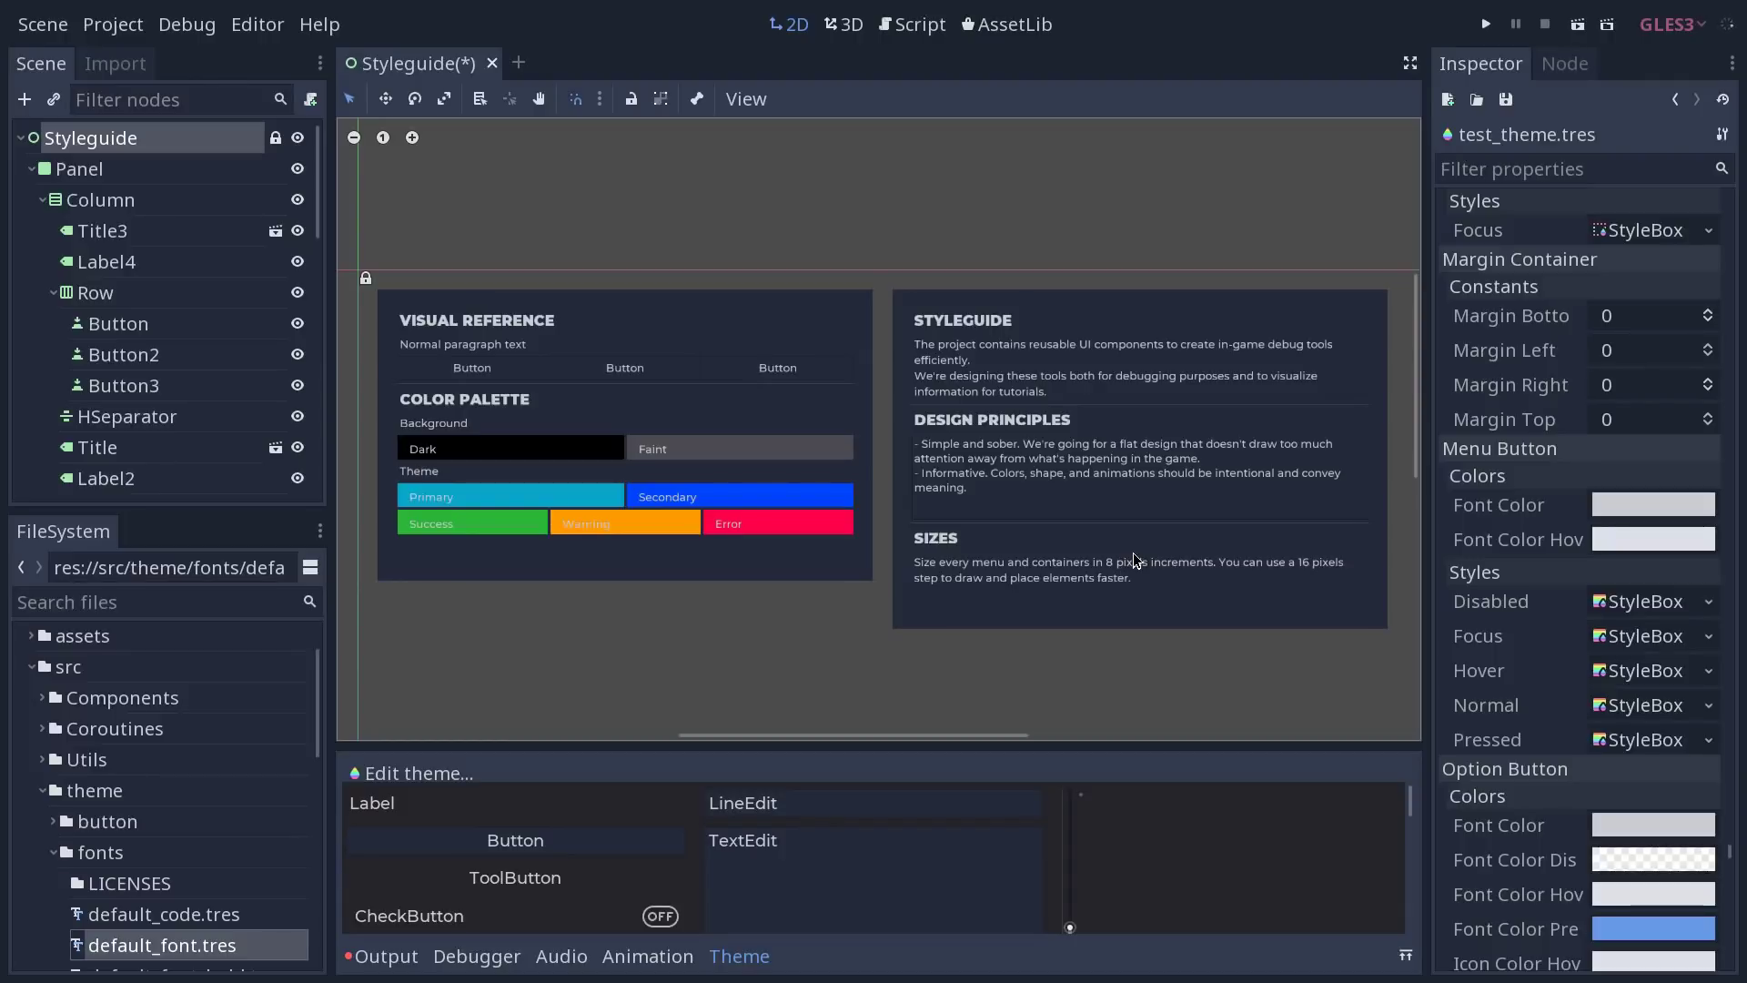
click(278, 604)
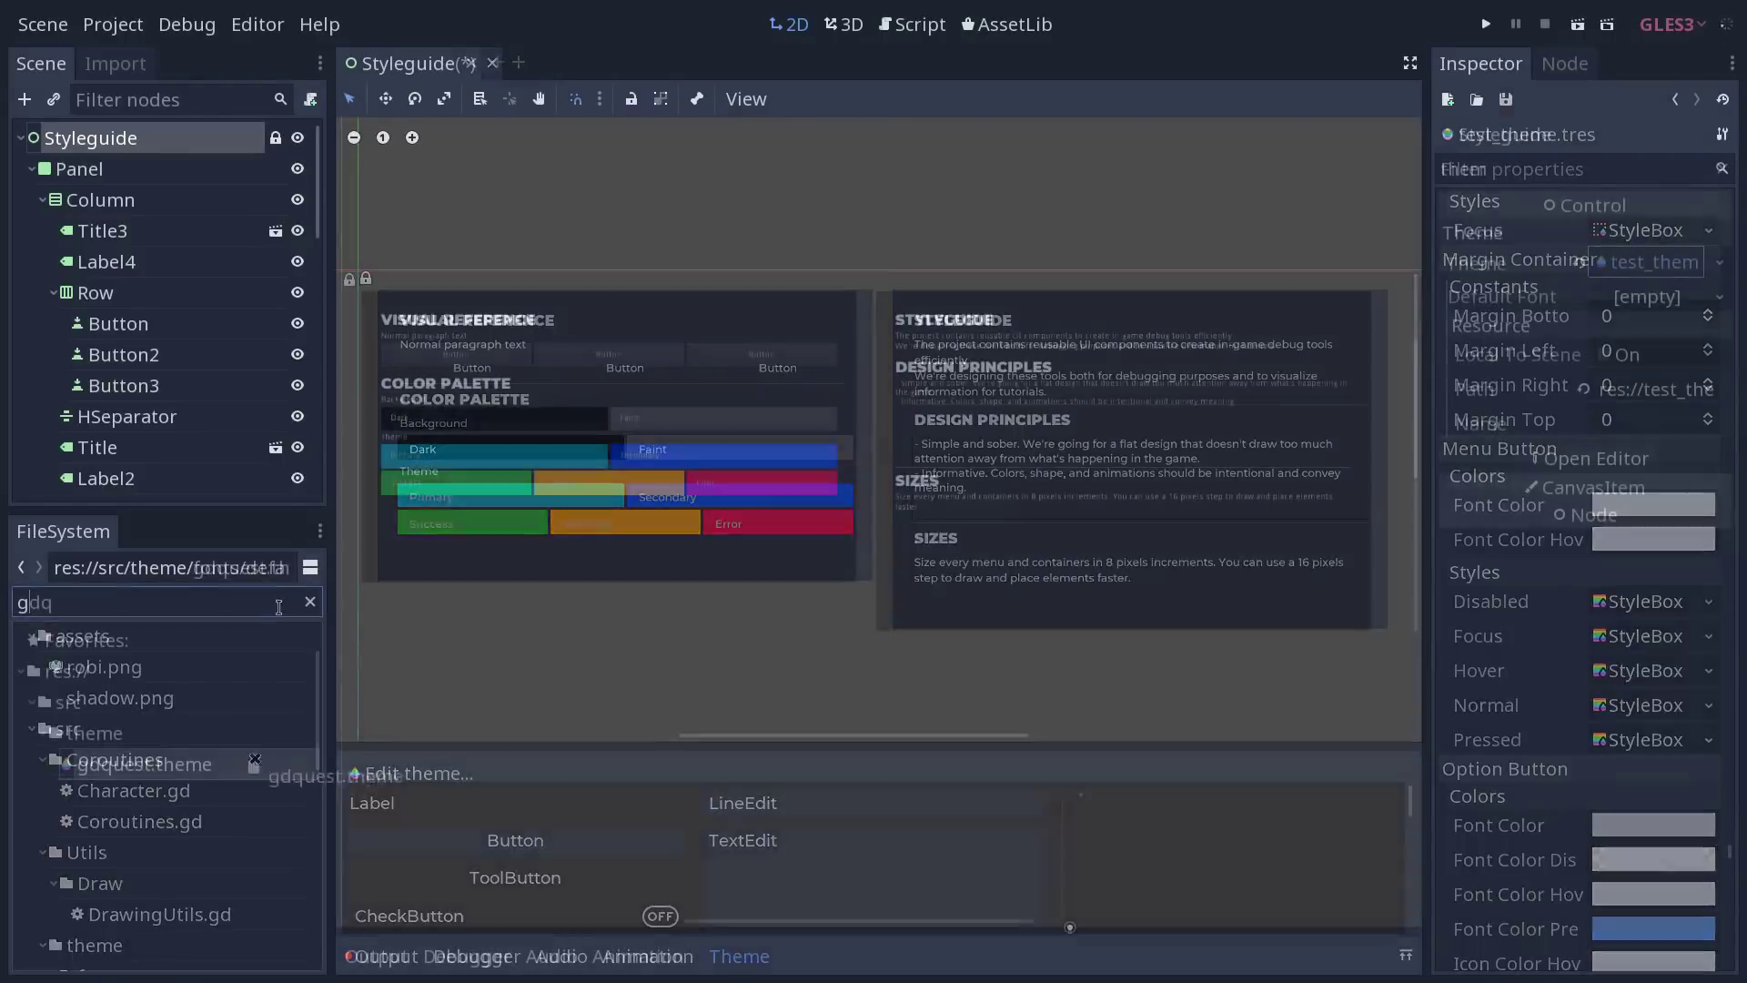
drag(144, 764, 1648, 273)
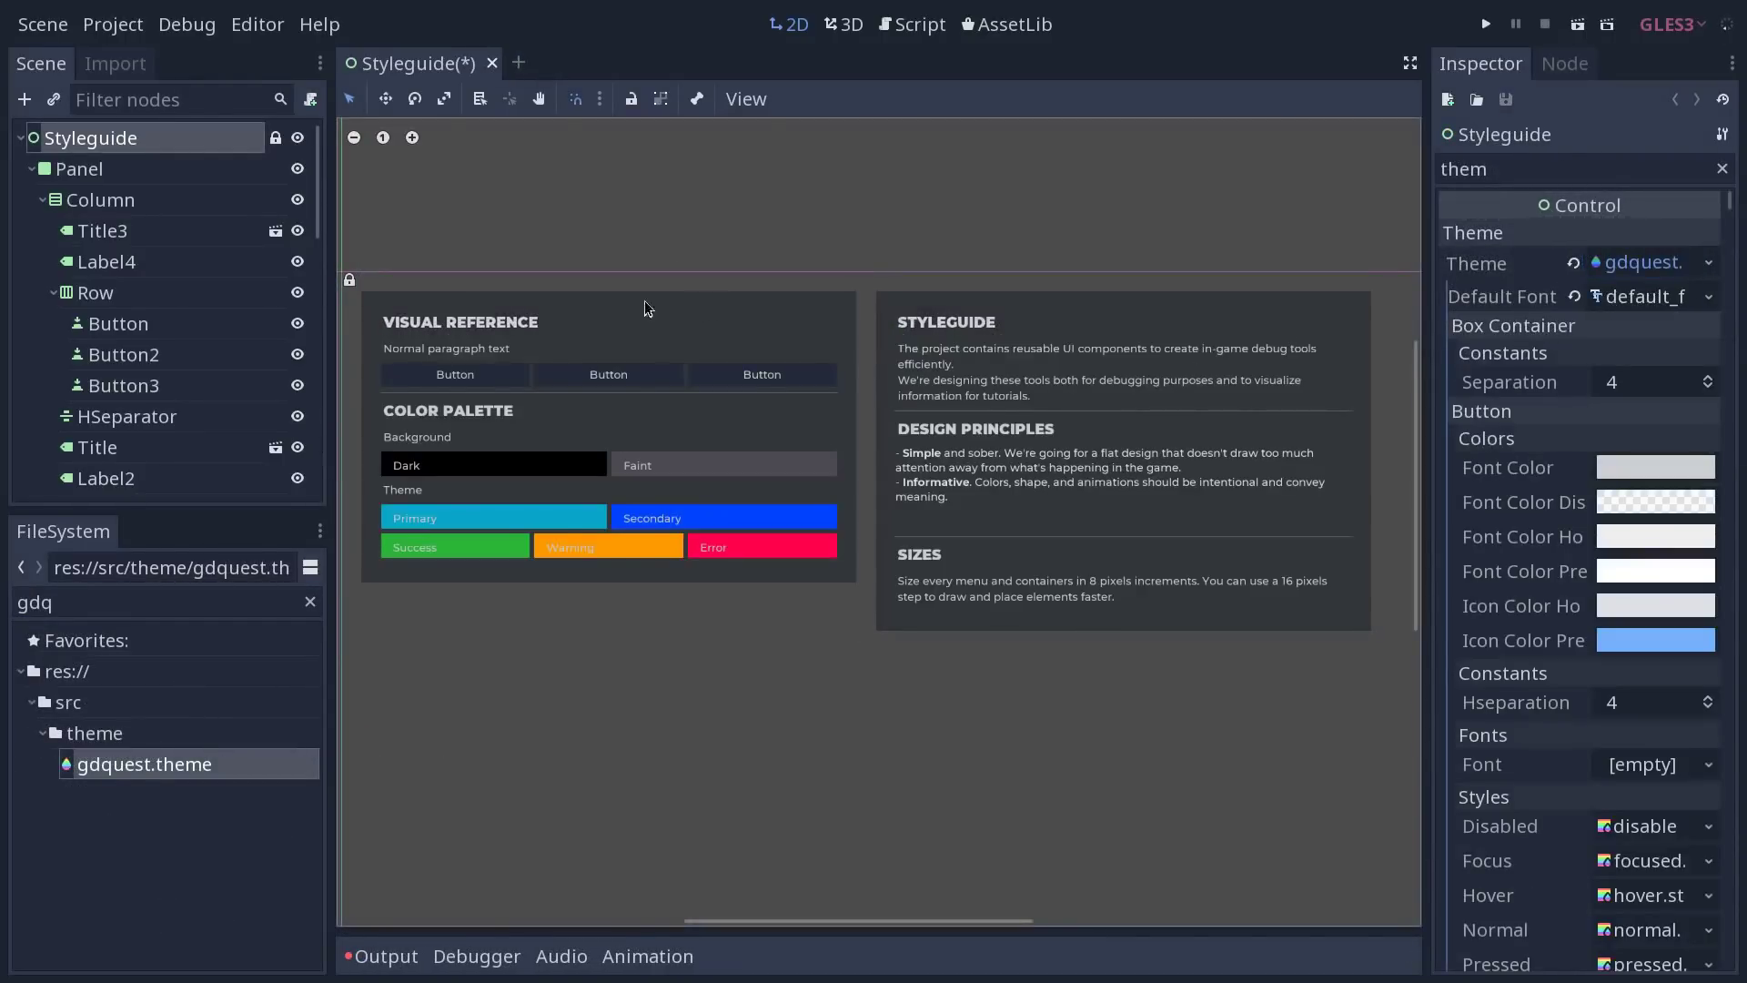
click(1148, 323)
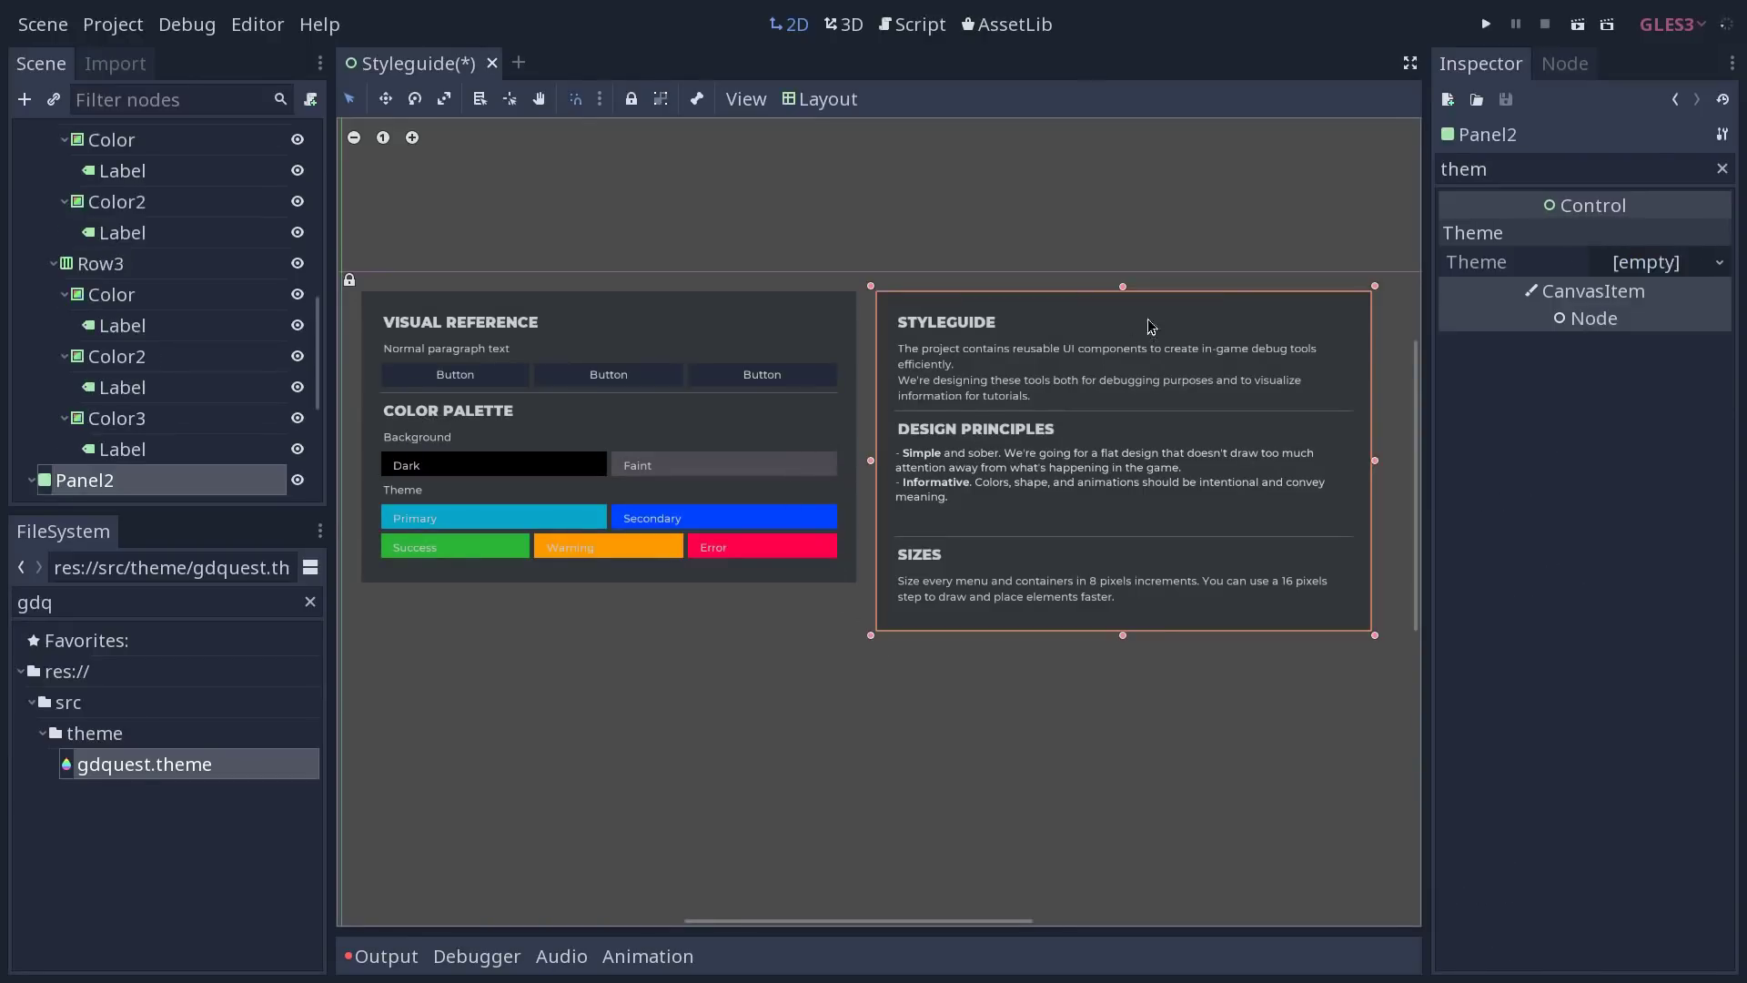
key(w)
drag(1221, 320, 889, 339)
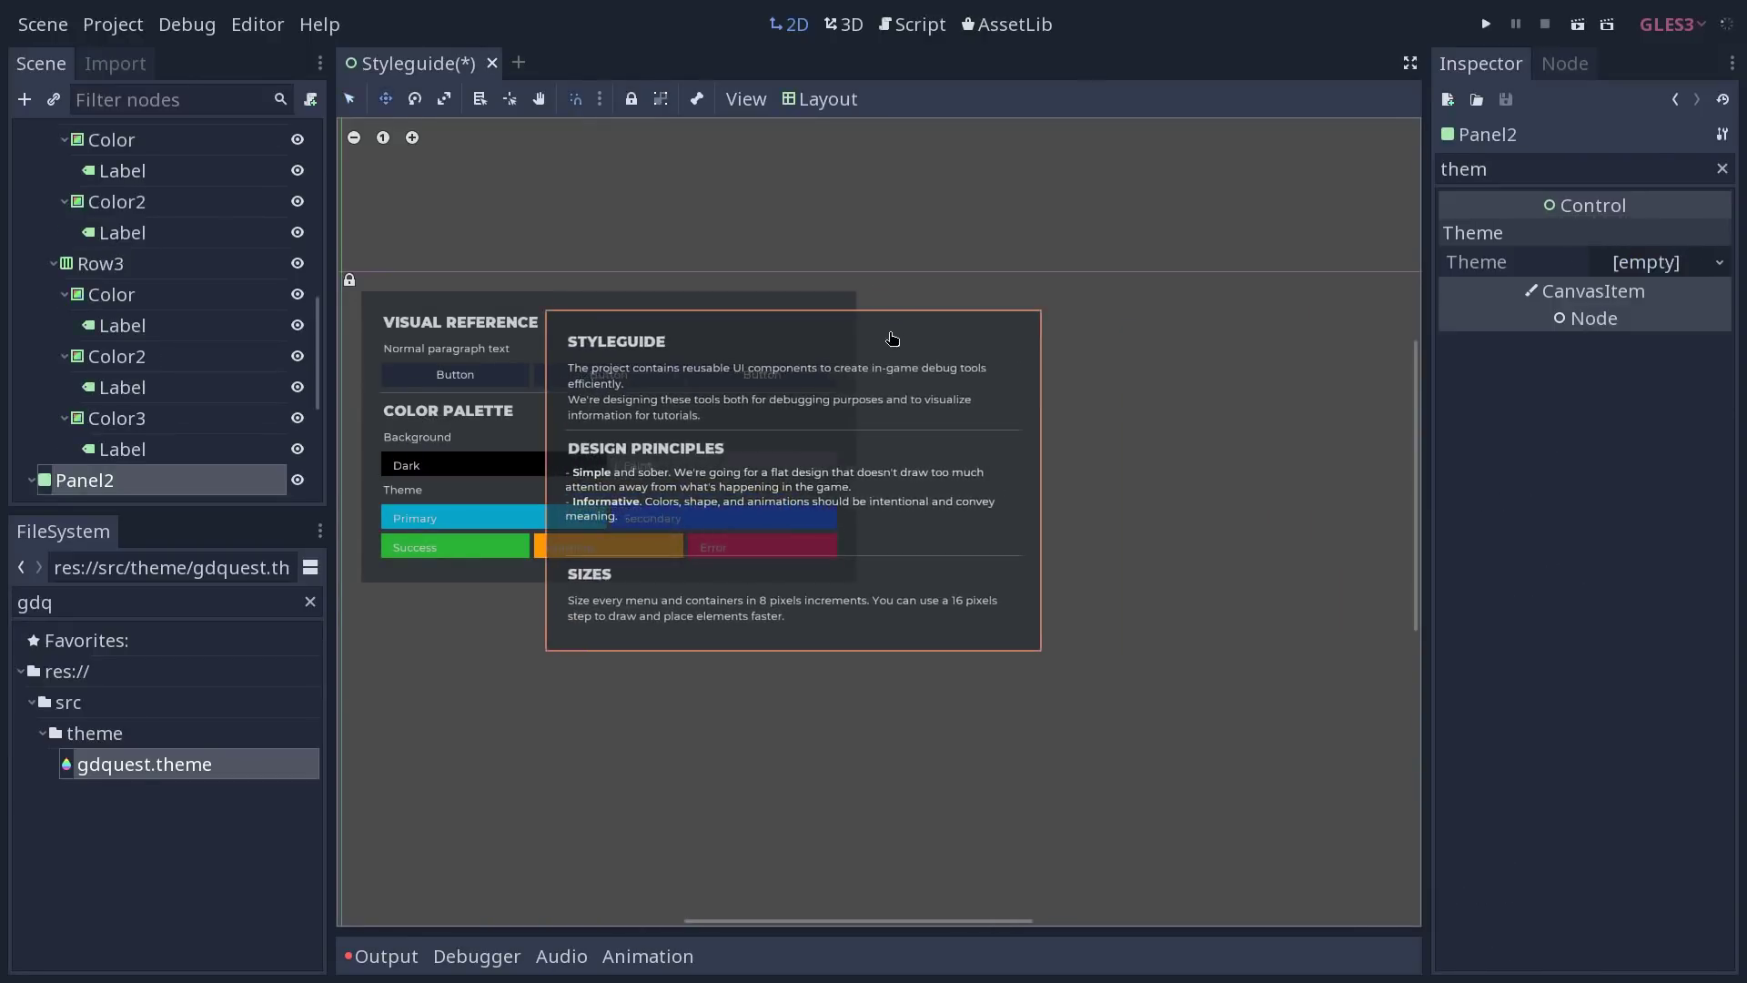
key(ctrl+z)
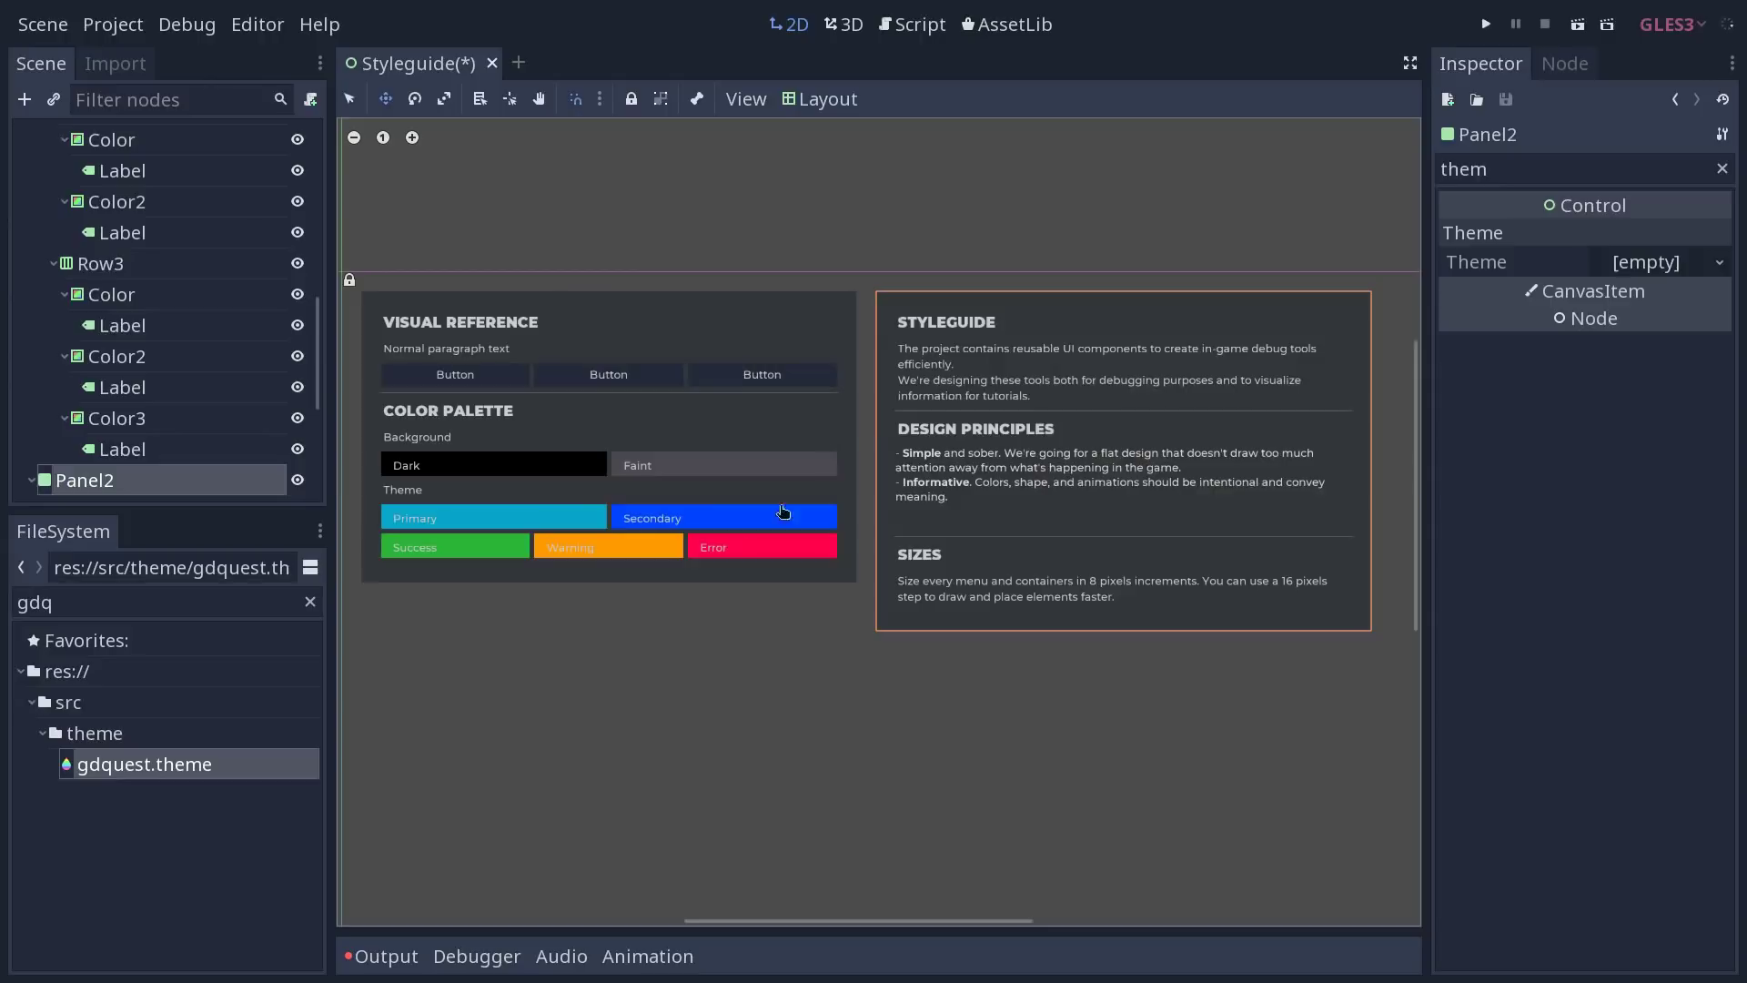
click(582, 662)
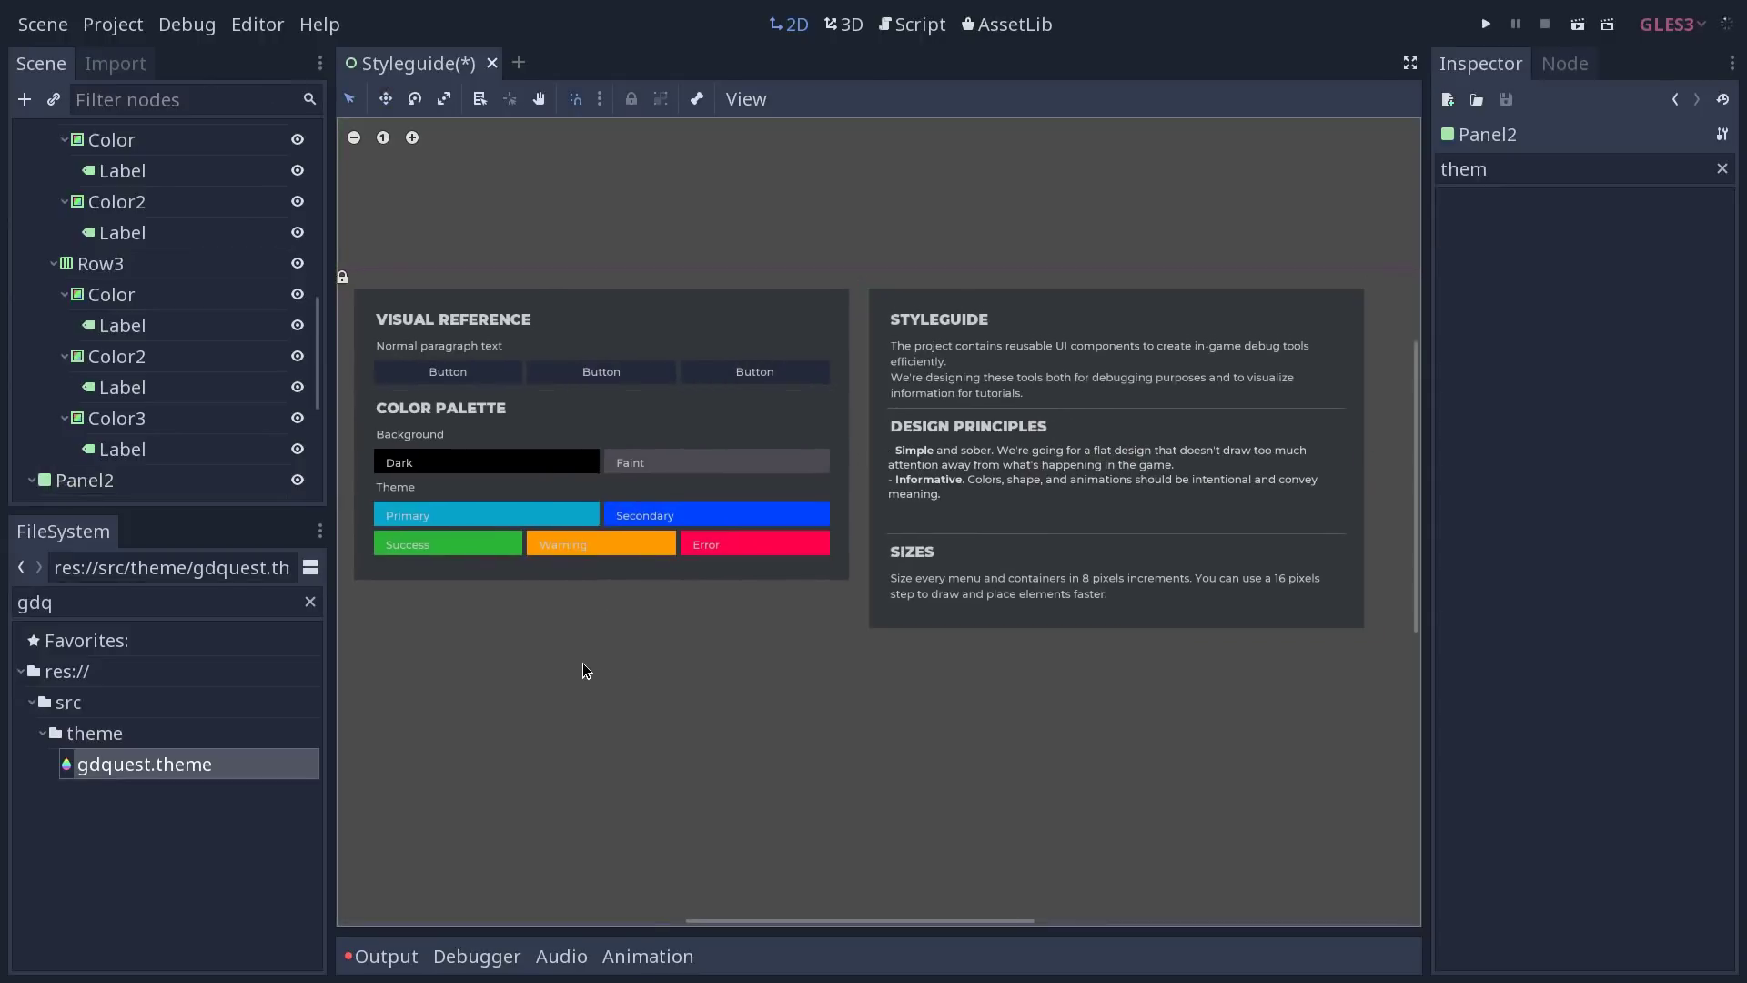
middle_drag(641, 589, 661, 593)
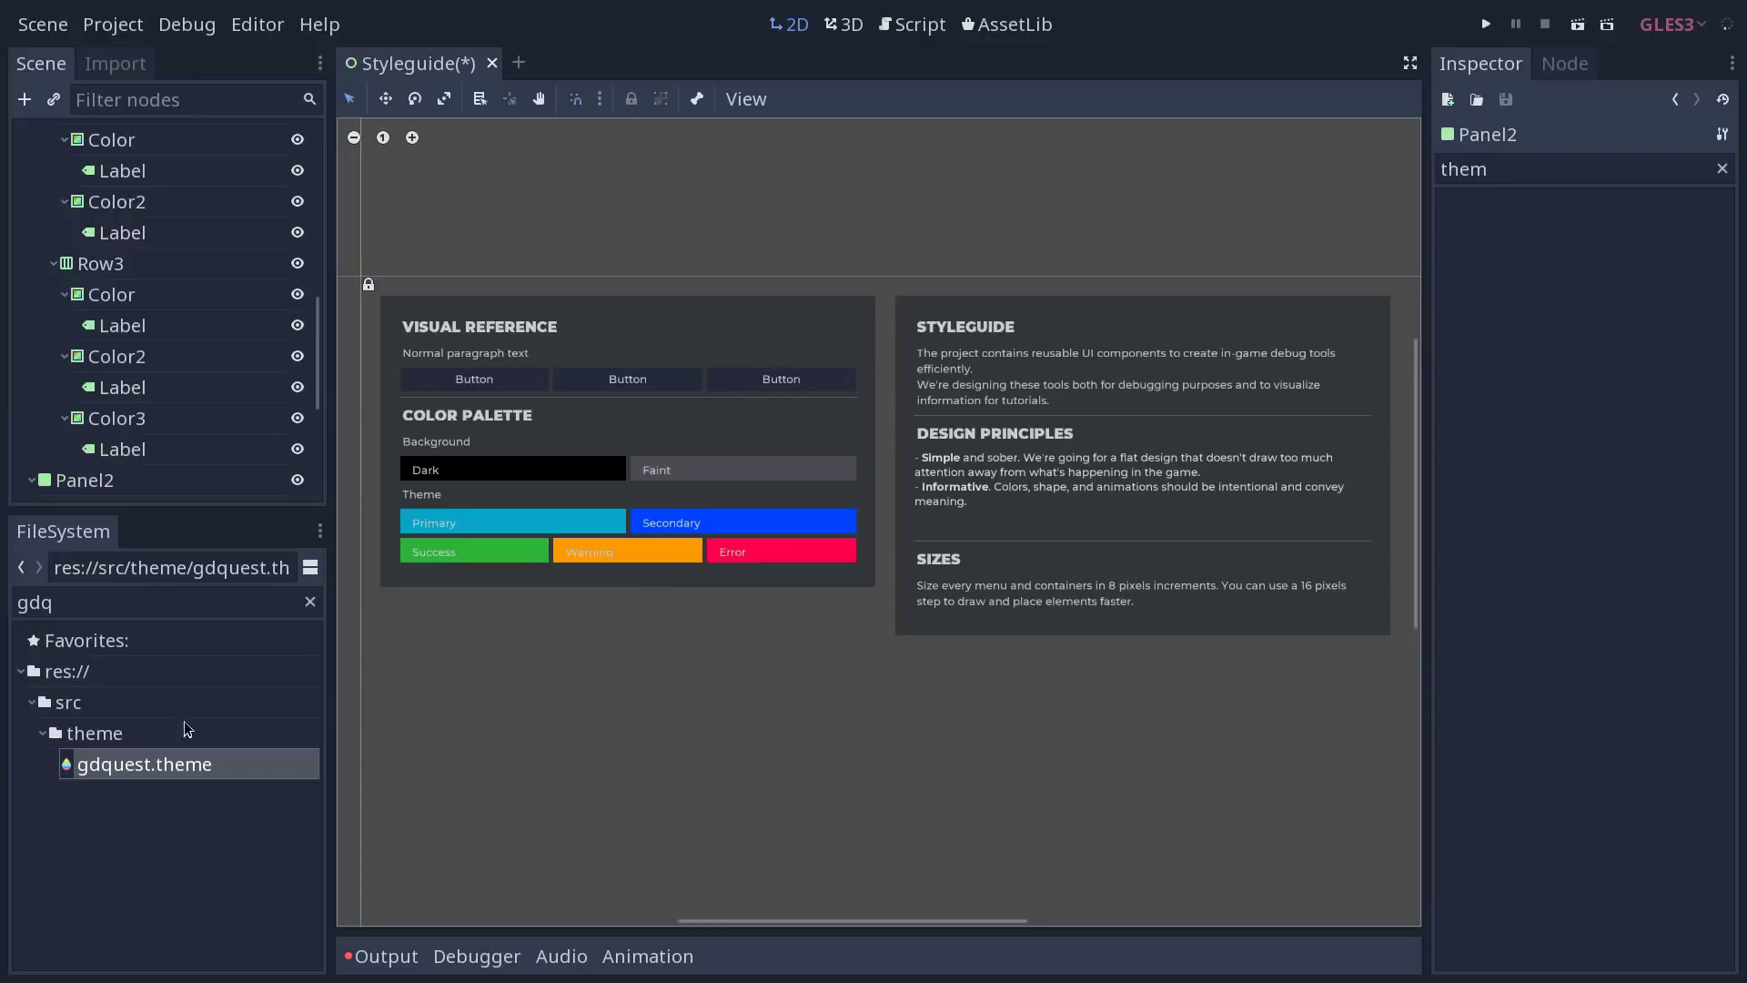
Step: Clear the FileSystem search and collapse the theme and src folders to the res:// listing
click(310, 601)
scroll(324, 756, up, 3)
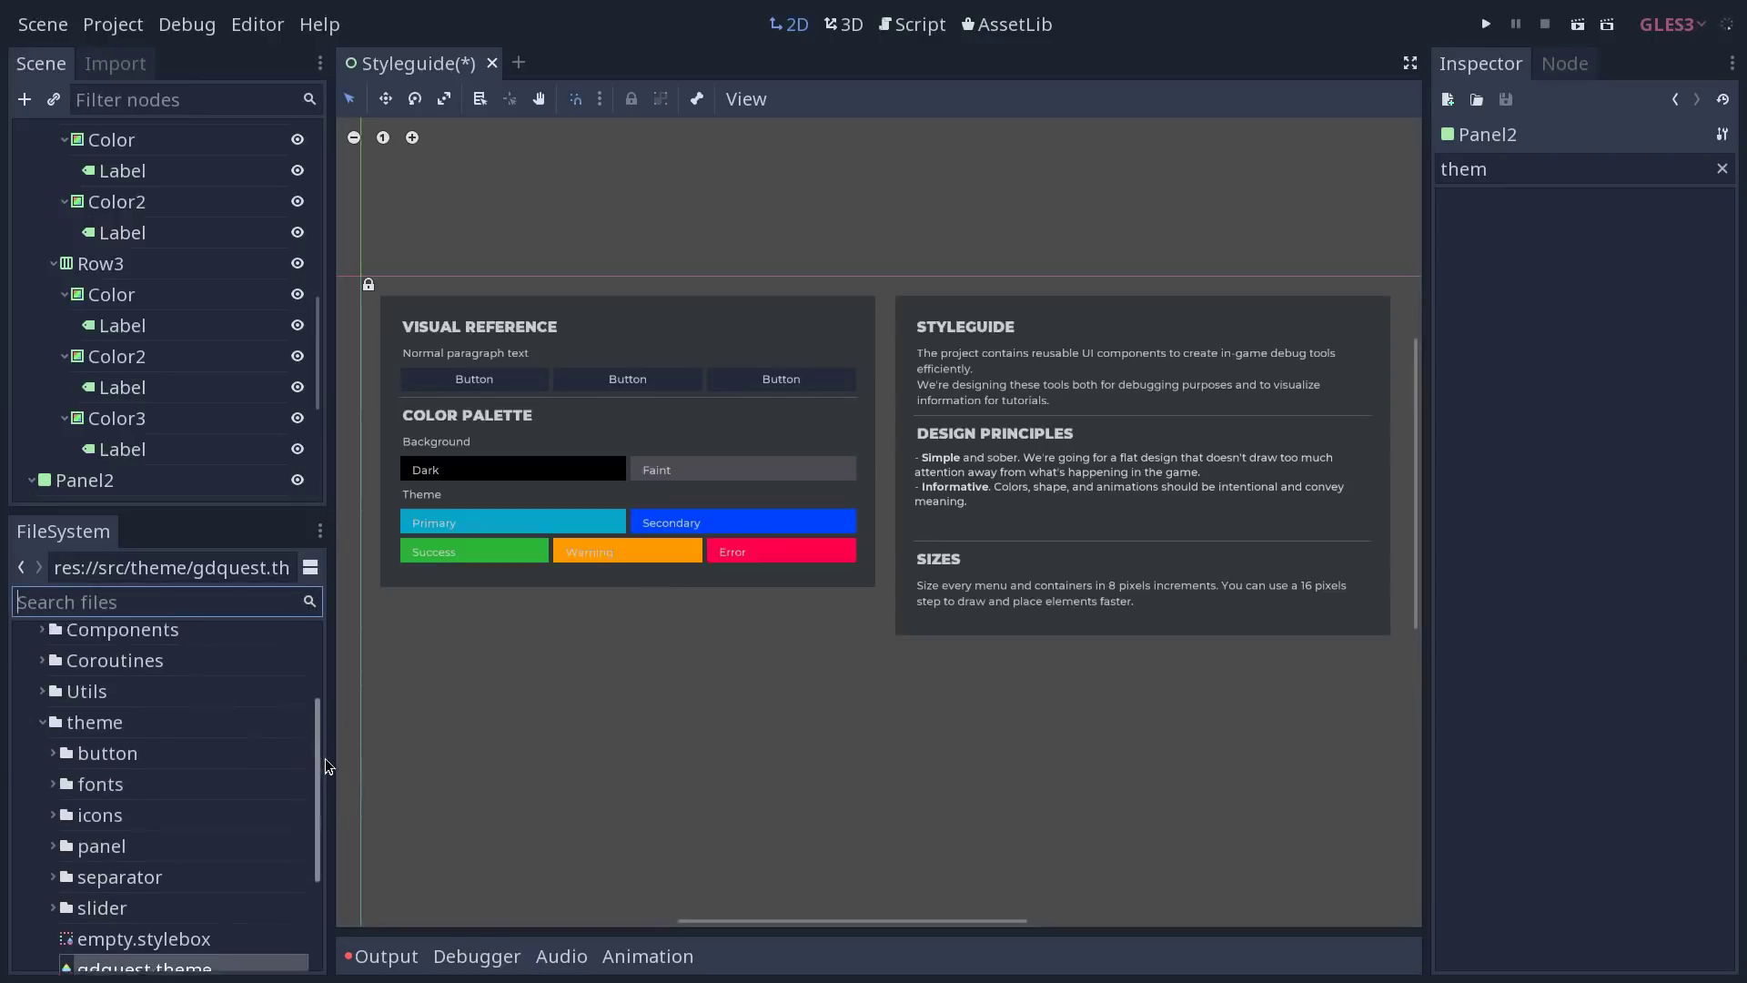
click(41, 758)
click(74, 786)
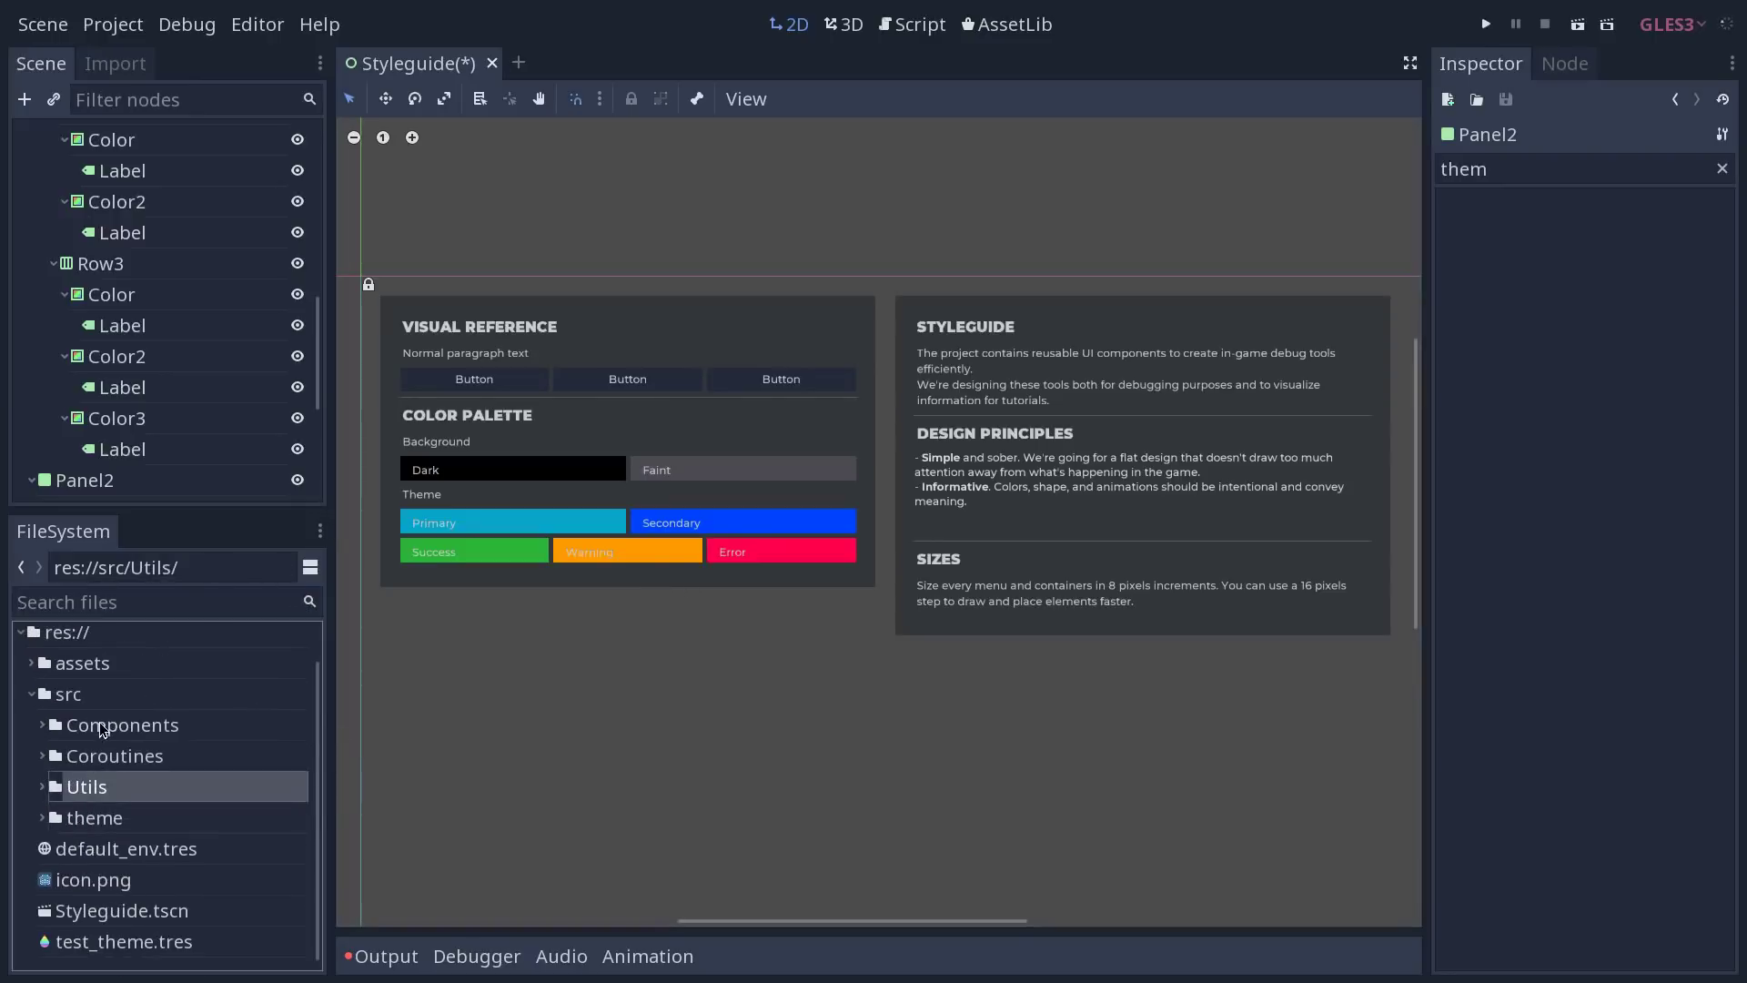
click(101, 725)
click(27, 689)
click(32, 695)
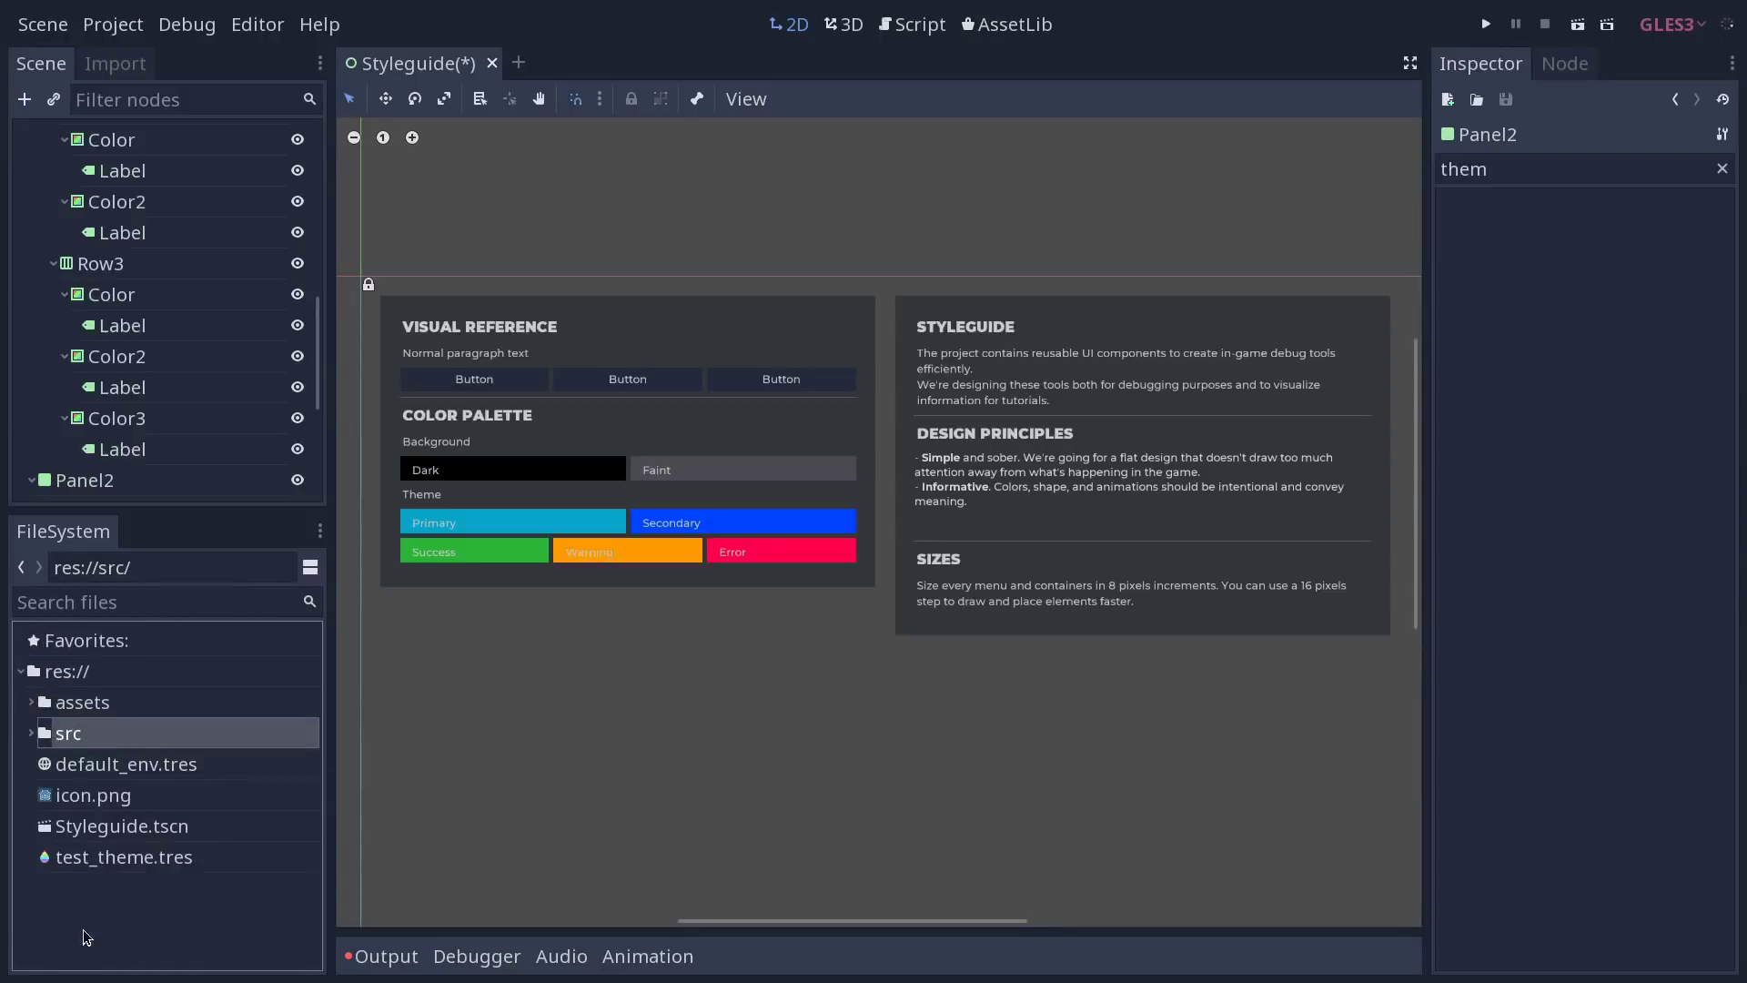